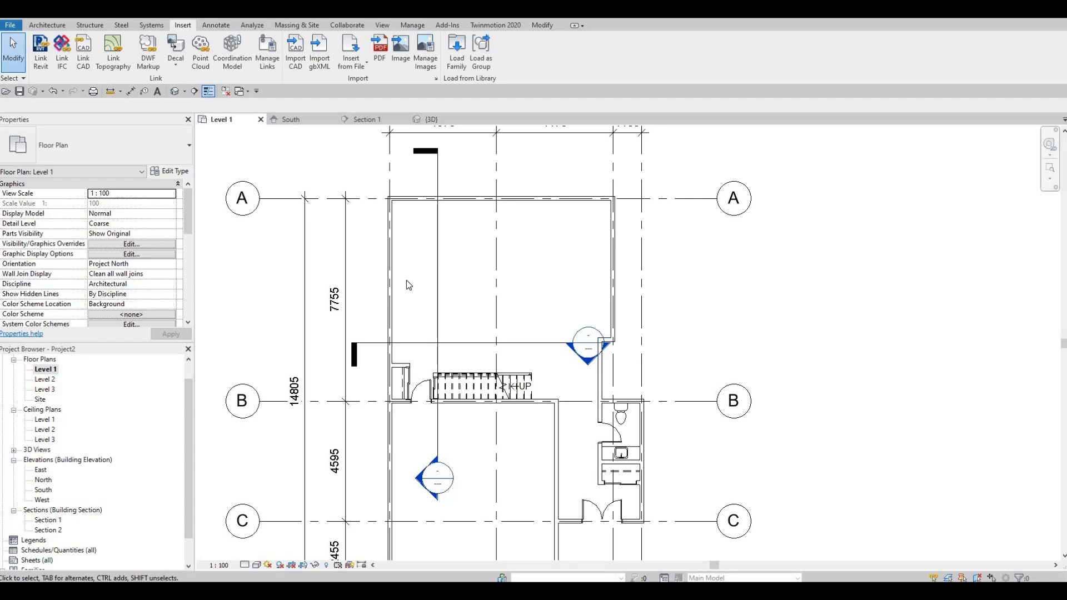
Start an in-place model component in the Generic Models category, named Generic Models 1.
click(36, 26)
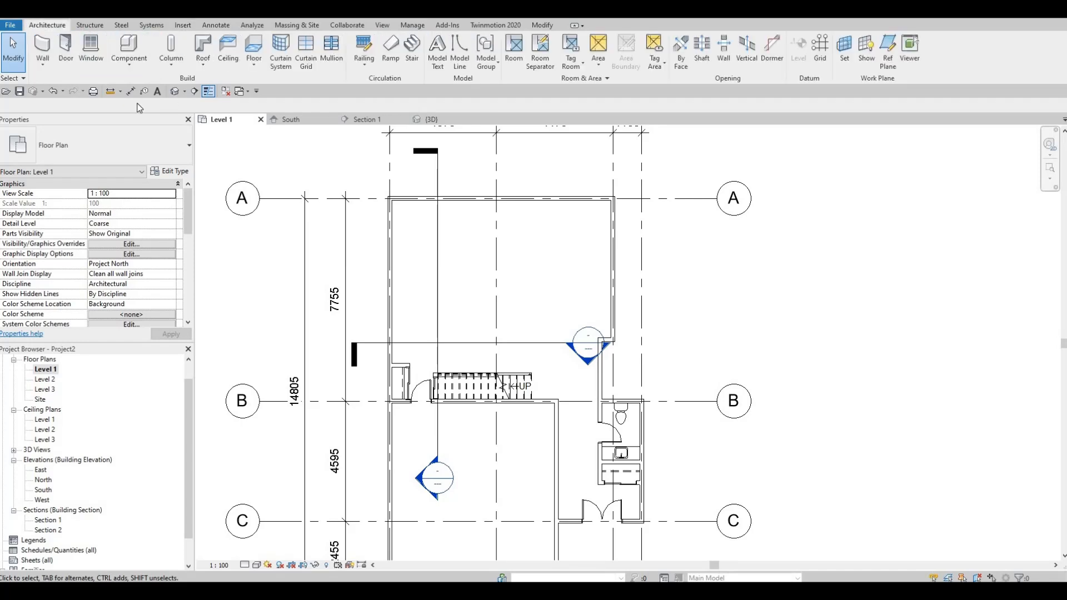
click(133, 67)
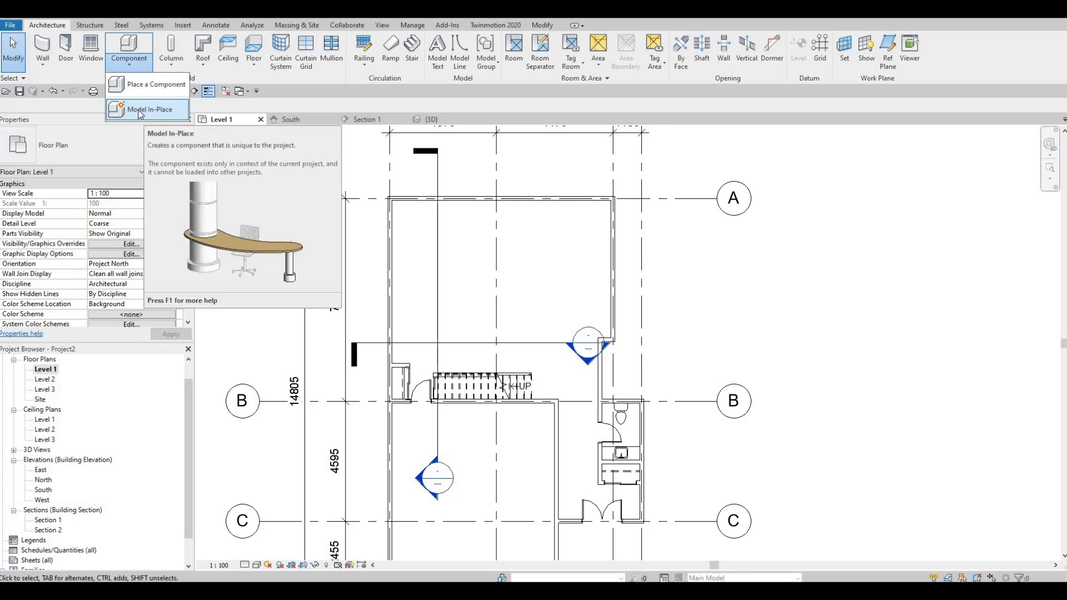
click(140, 112)
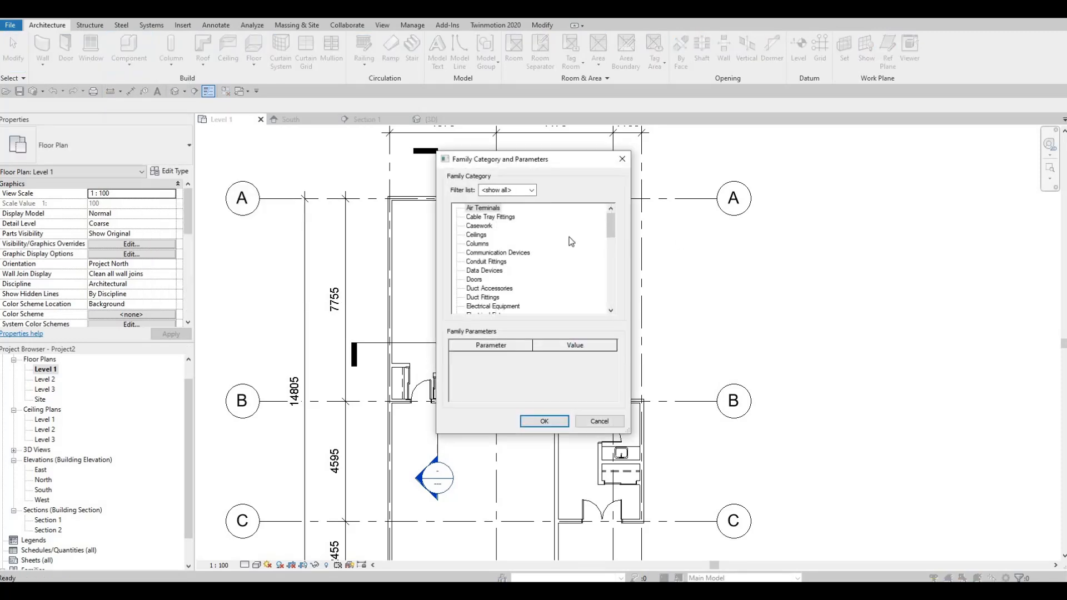
scroll(572, 241, down, 2)
scroll(571, 241, down, 5)
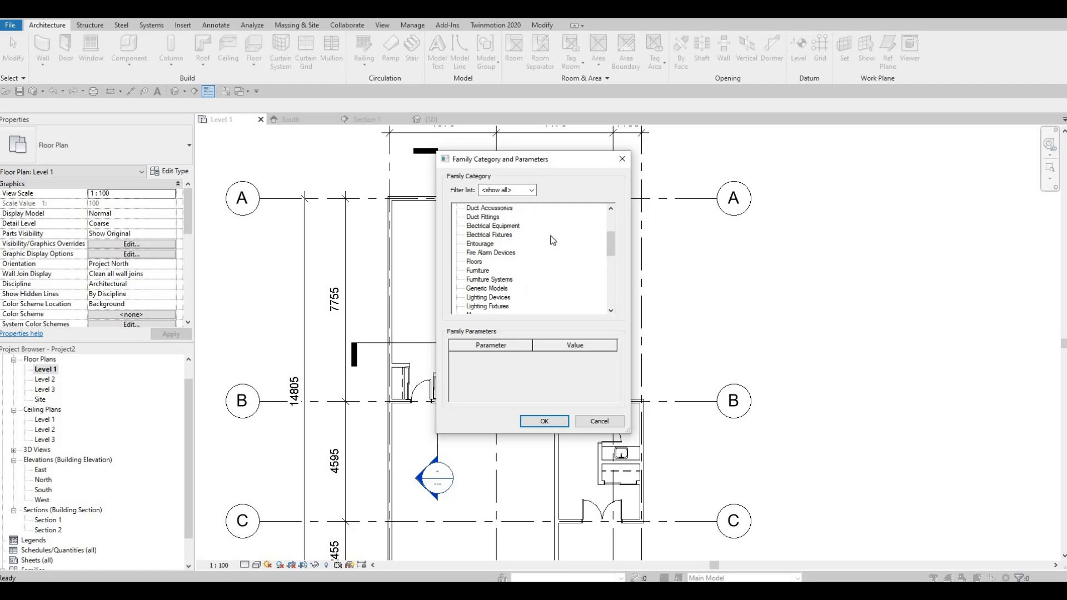
scroll(527, 254, down, 5)
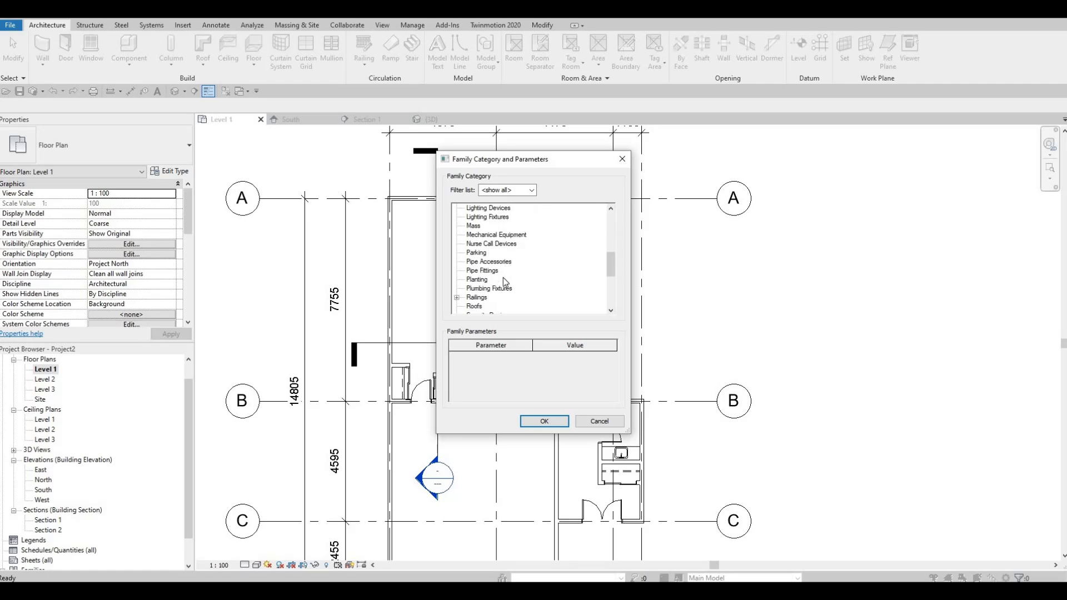
scroll(506, 282, up, 3)
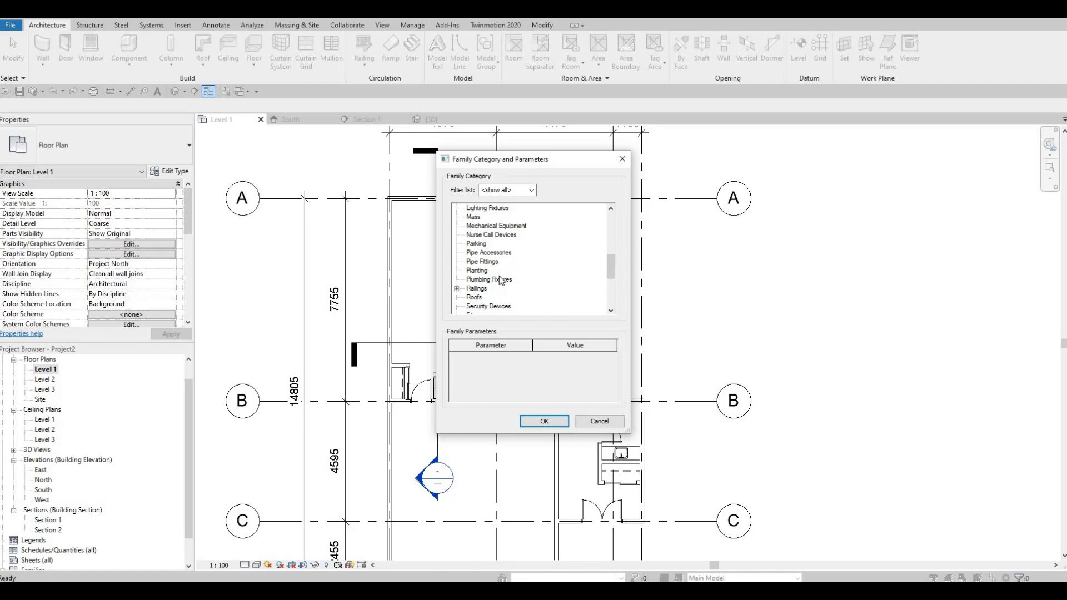
scroll(487, 231, up, 1)
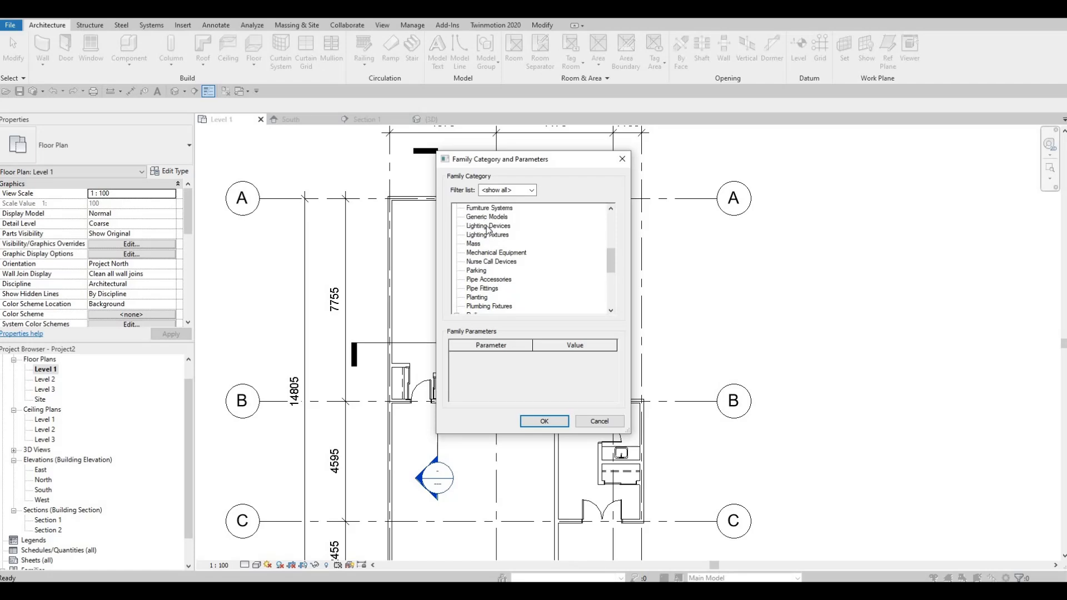
click(544, 421)
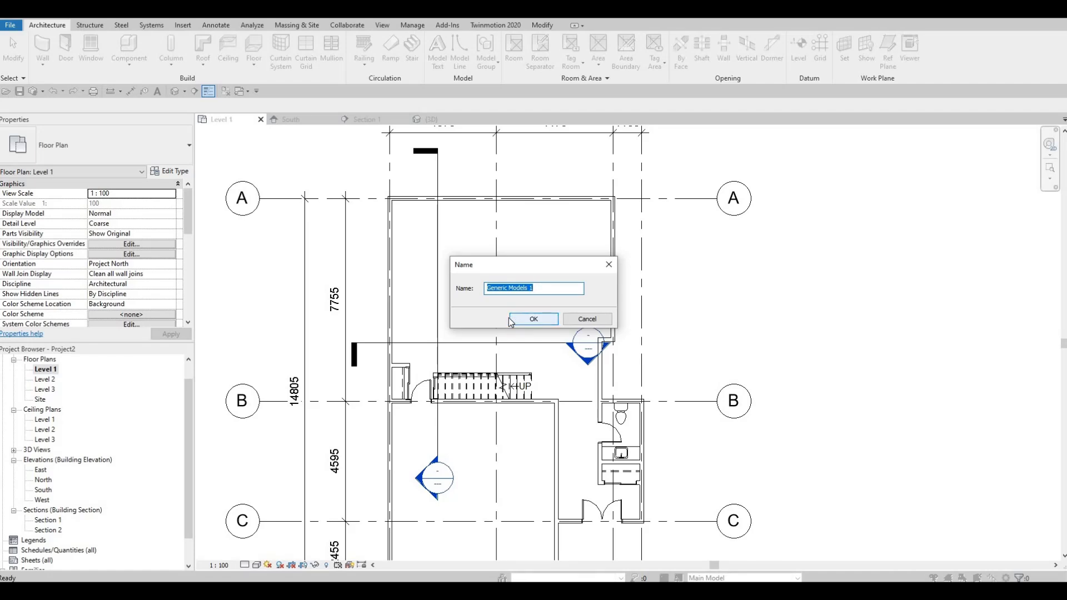
click(528, 320)
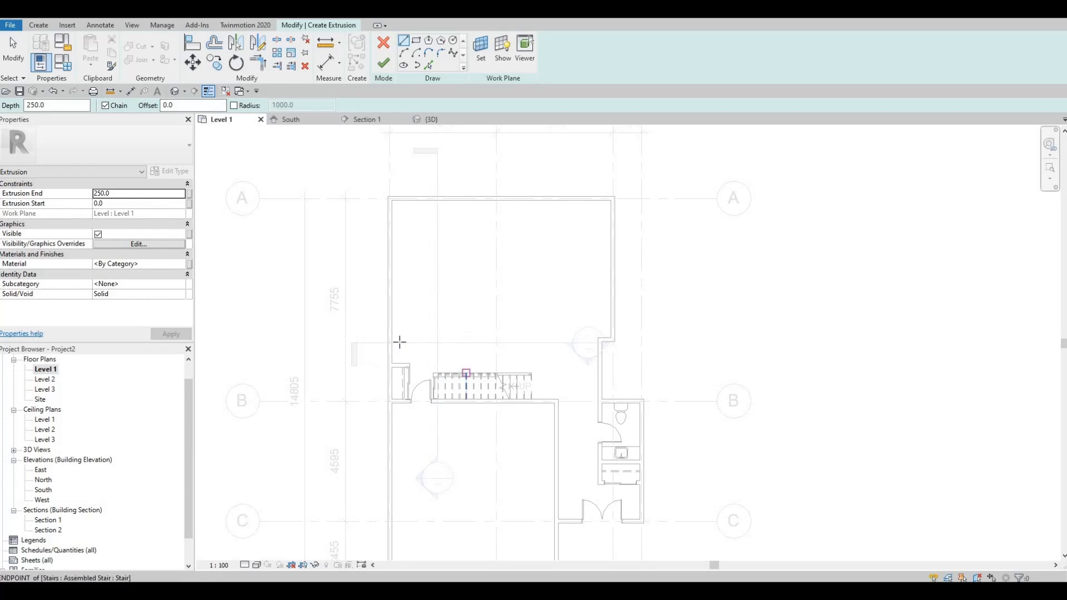
Sketch a rectangular extrusion profile about 800 by 3500 mm along the inner face of the left exterior wall, starting at the closet's upper wall.
scroll(455, 355, up, 1)
click(40, 25)
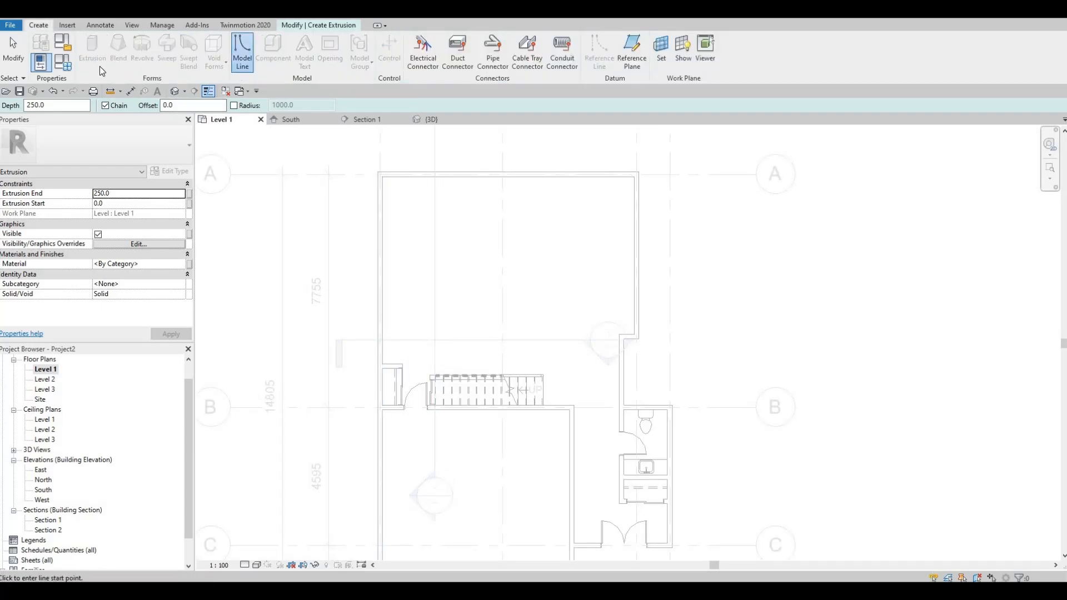
click(322, 25)
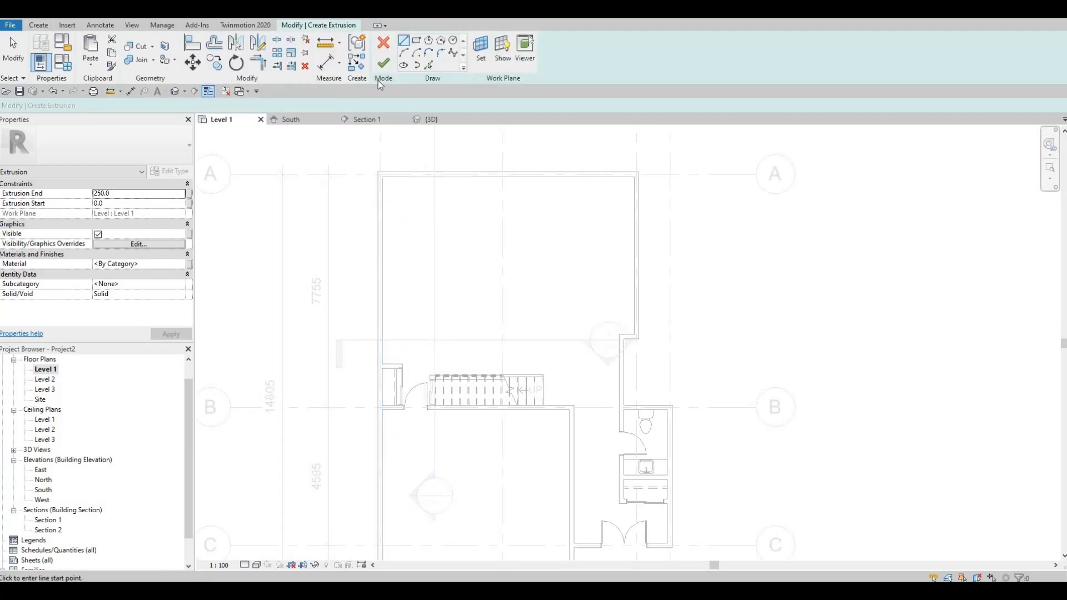
click(416, 43)
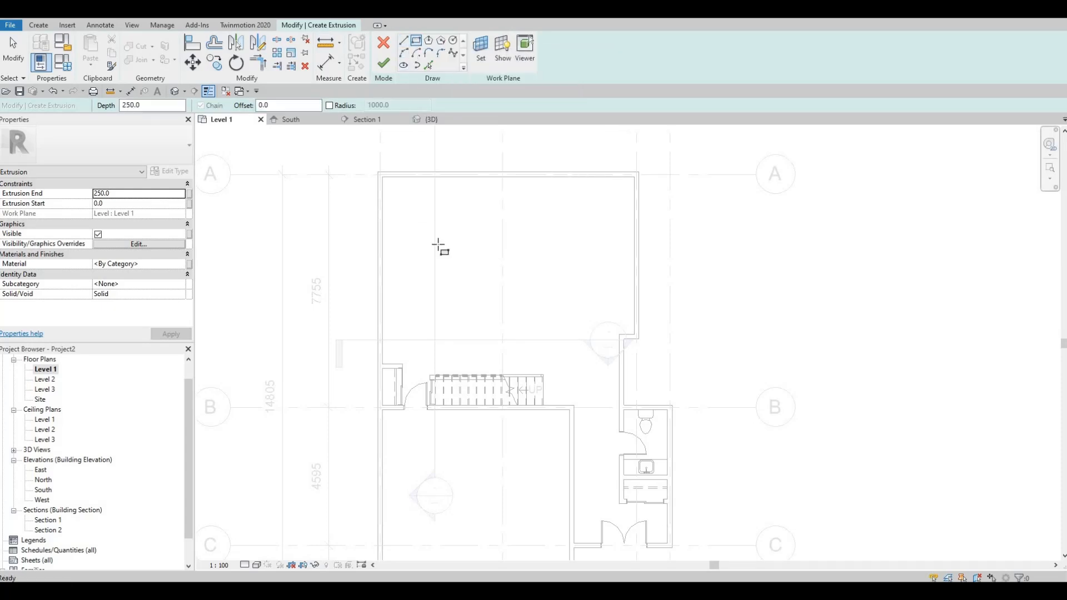
scroll(407, 323, up, 2)
scroll(383, 370, up, 2)
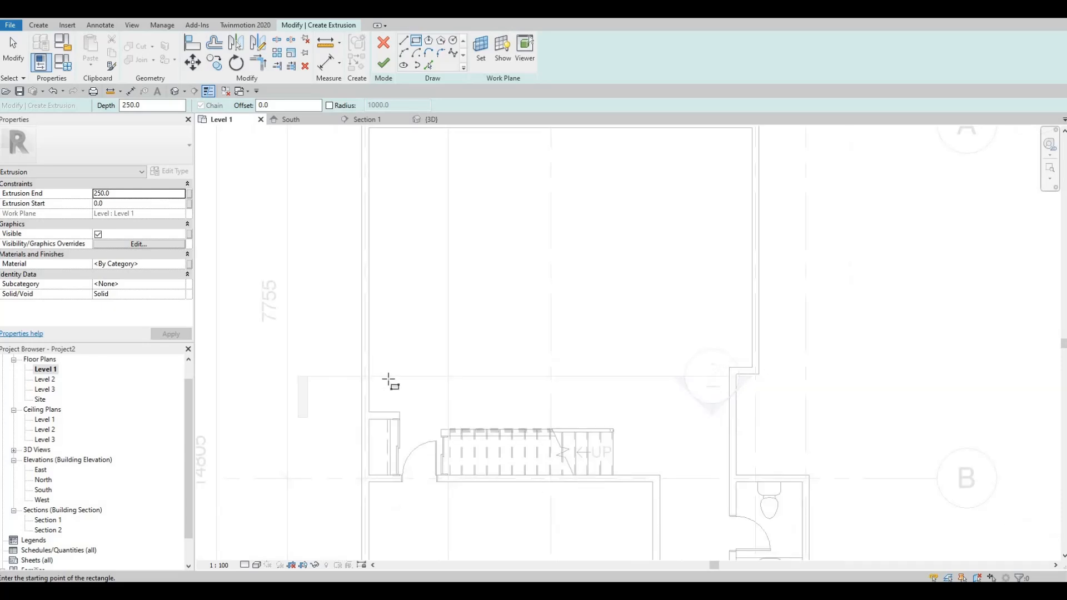
middle_drag(399, 390, 400, 376)
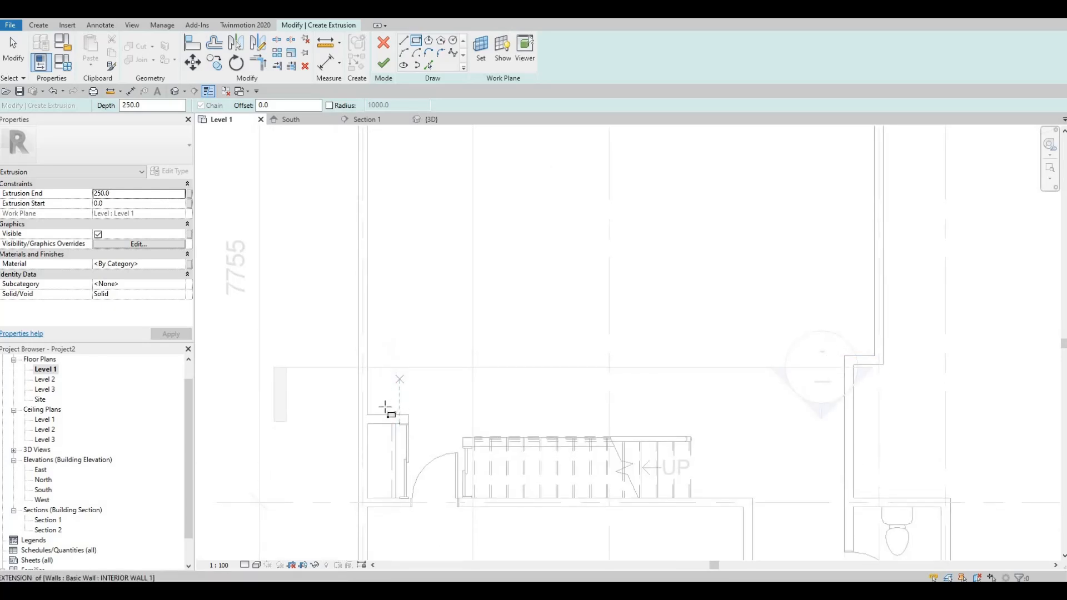
scroll(364, 420, up, 1)
click(362, 417)
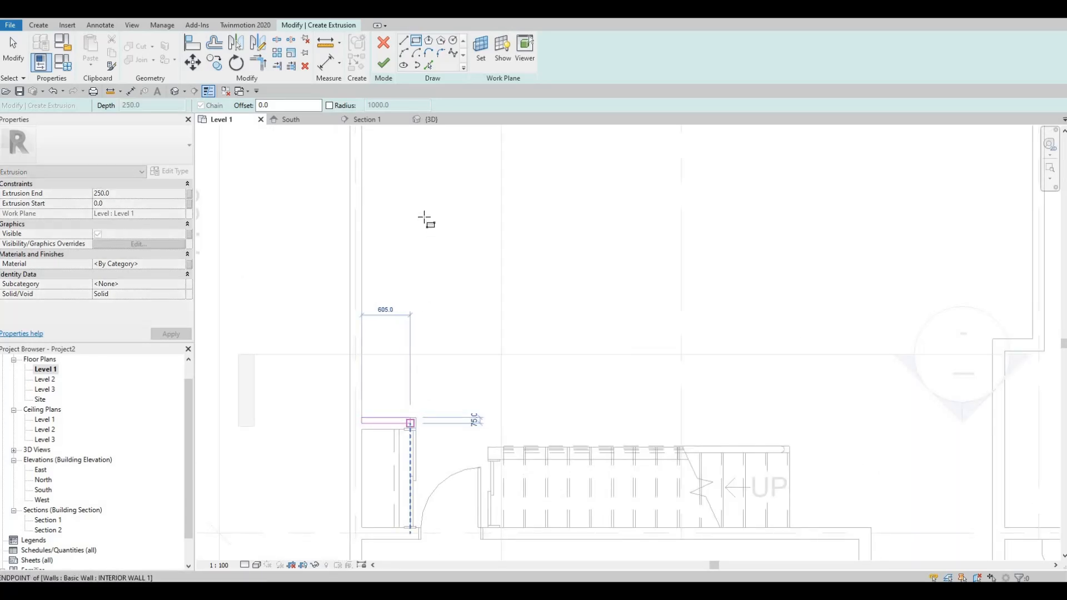
middle_drag(424, 206, 437, 330)
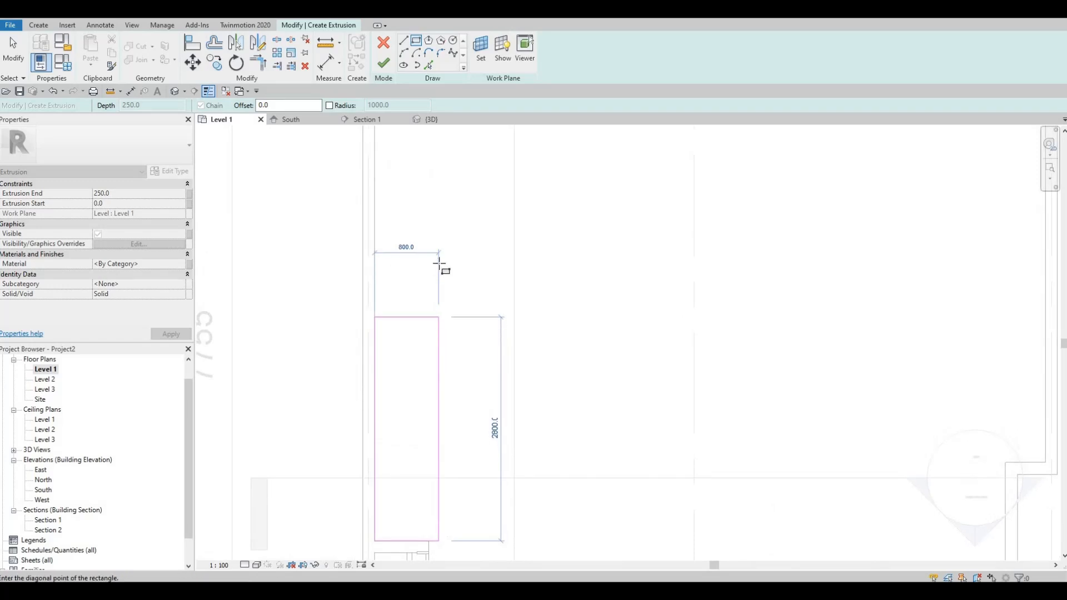
key(Escape)
key(Escape)
scroll(439, 317, up, 1)
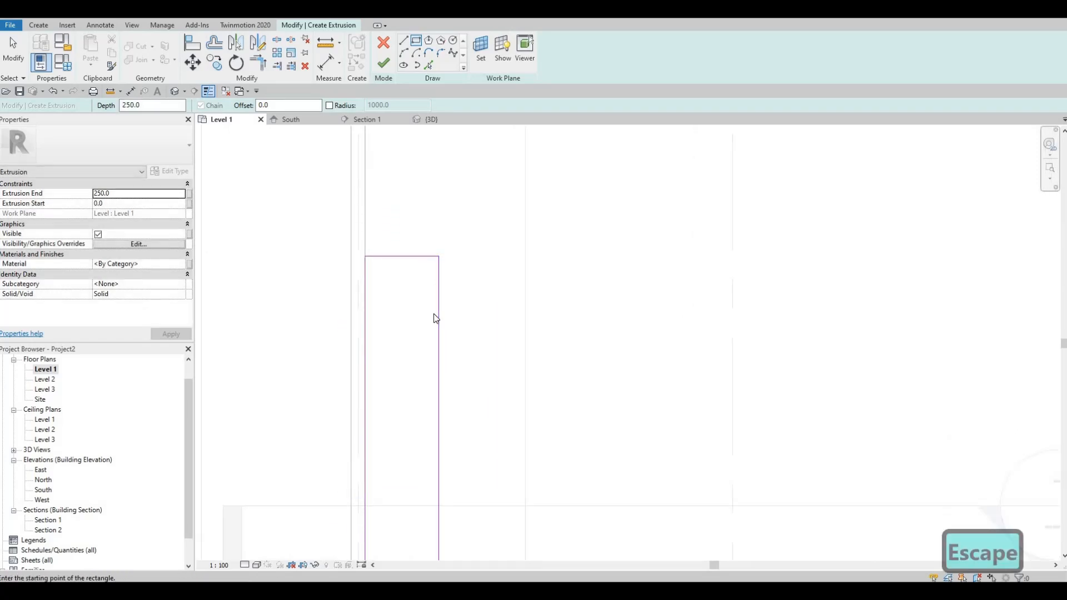
Check the width of the sketched rectangle at its long edge facing the room.
click(437, 329)
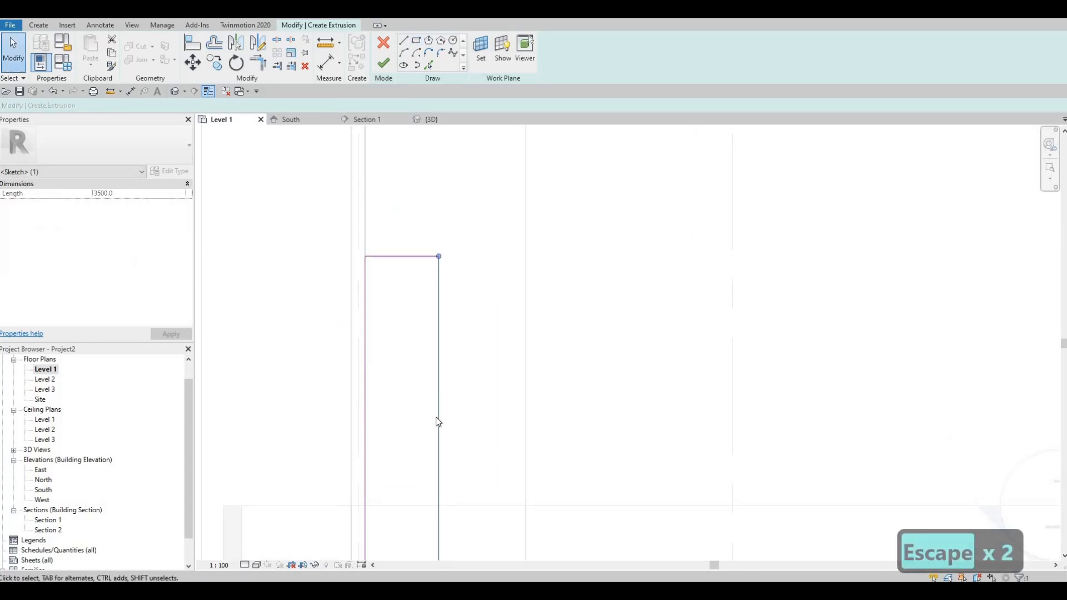
scroll(438, 421, down, 1)
scroll(432, 489, up, 3)
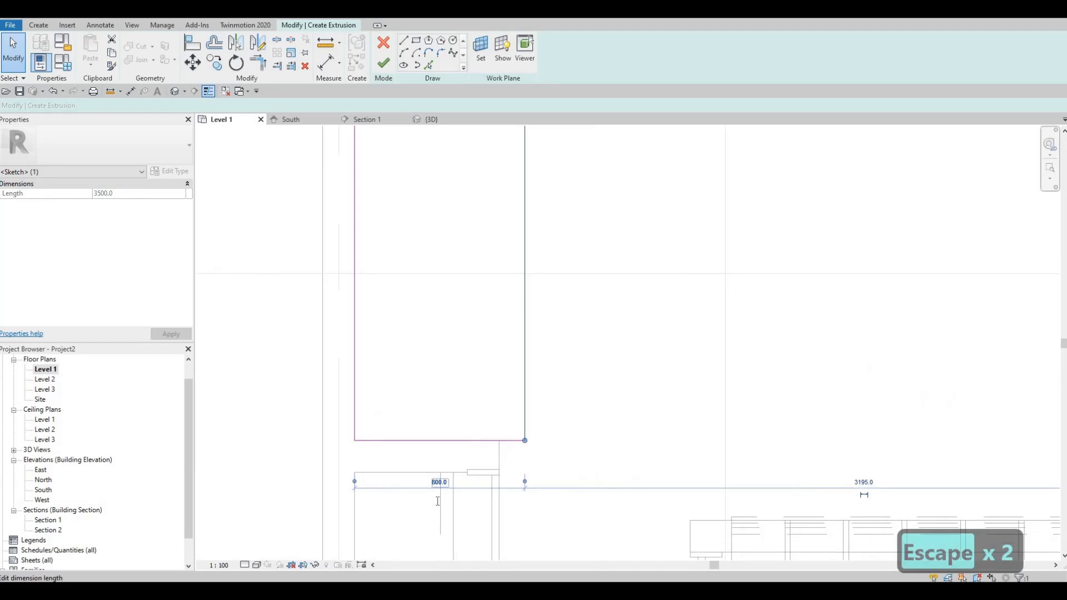
click(439, 482)
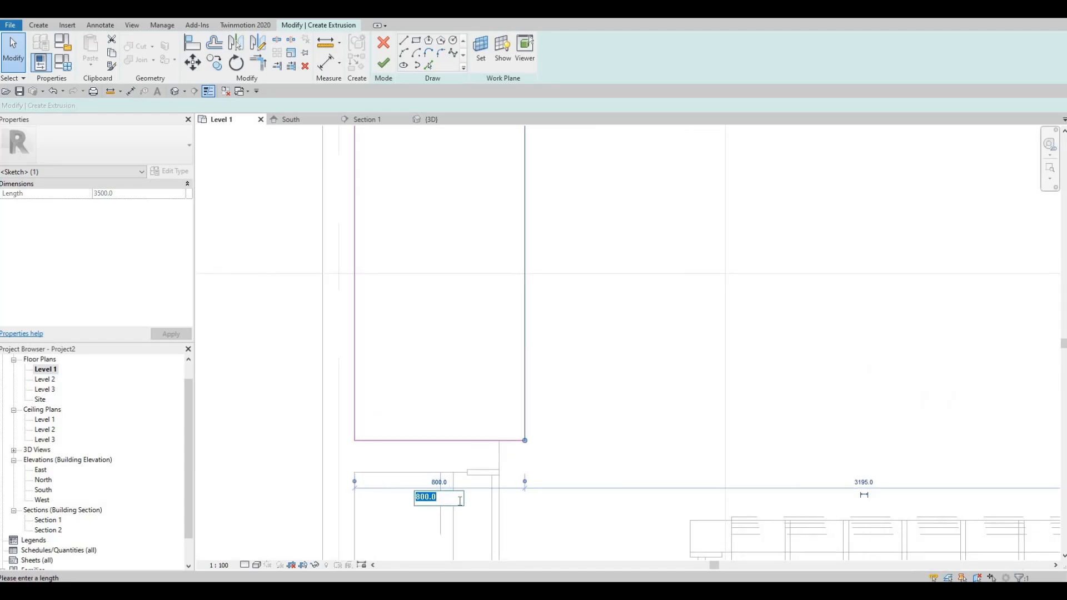
key(Escape)
key(F1)
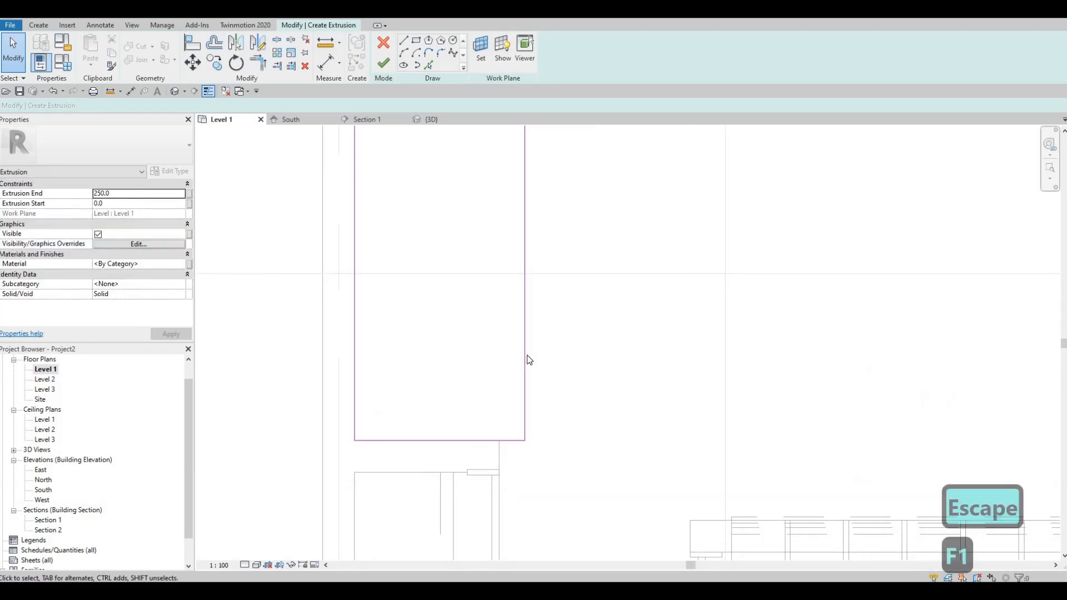
Align the rectangle's long edge facing the room with the end face of the closet wall below it.
scroll(525, 380, down, 2)
click(525, 369)
scroll(515, 428, up, 2)
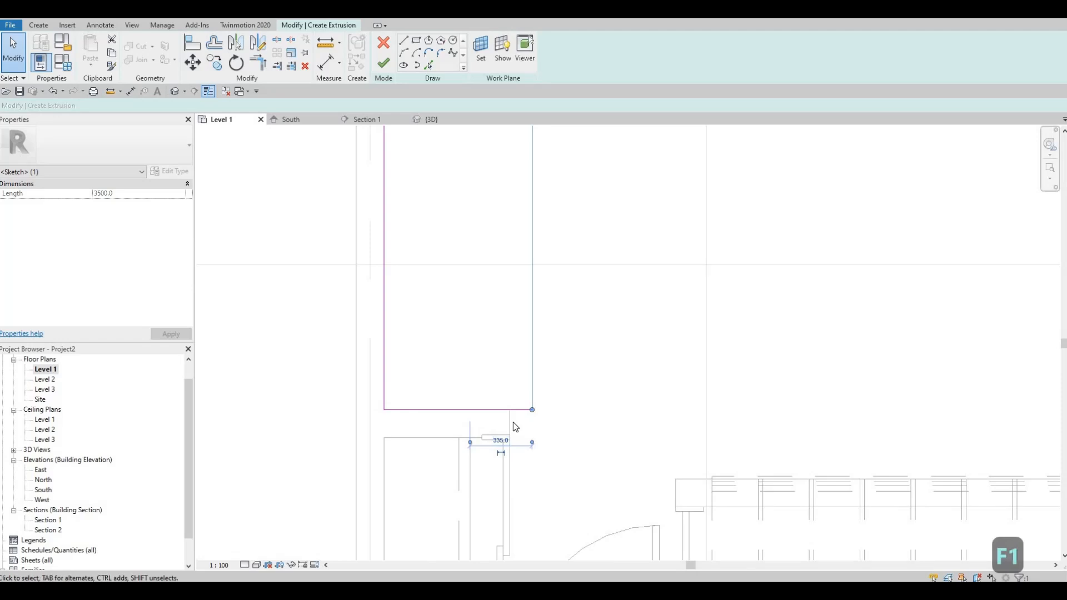
key(Escape)
click(508, 423)
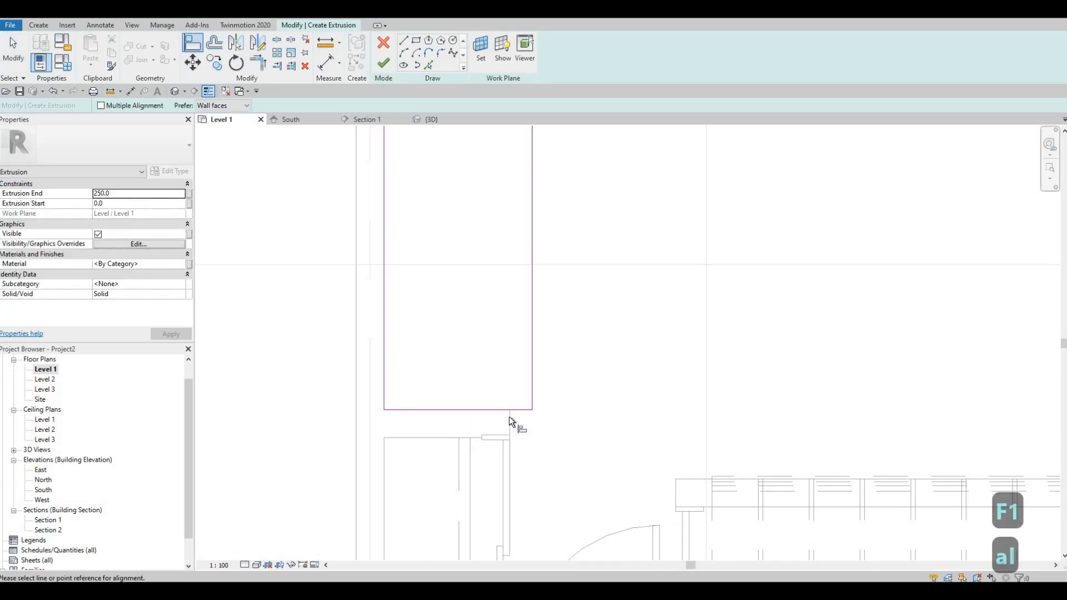
click(533, 365)
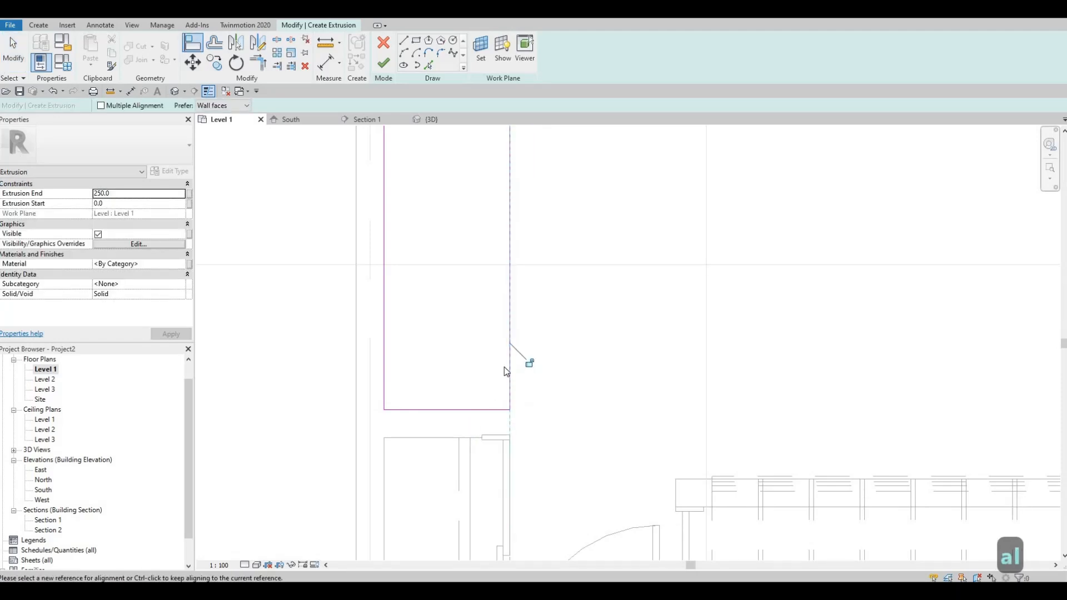
key(Escape)
key(Escape)
Measure the aligned rectangle's width between its two long edges.
scroll(472, 420, up, 1)
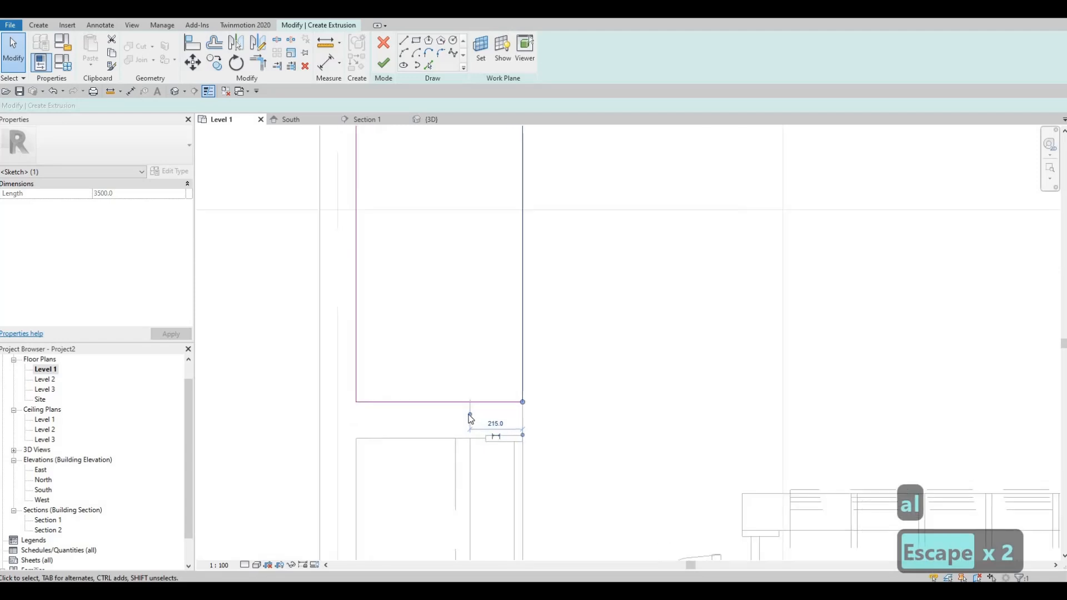
drag(424, 424, 425, 427)
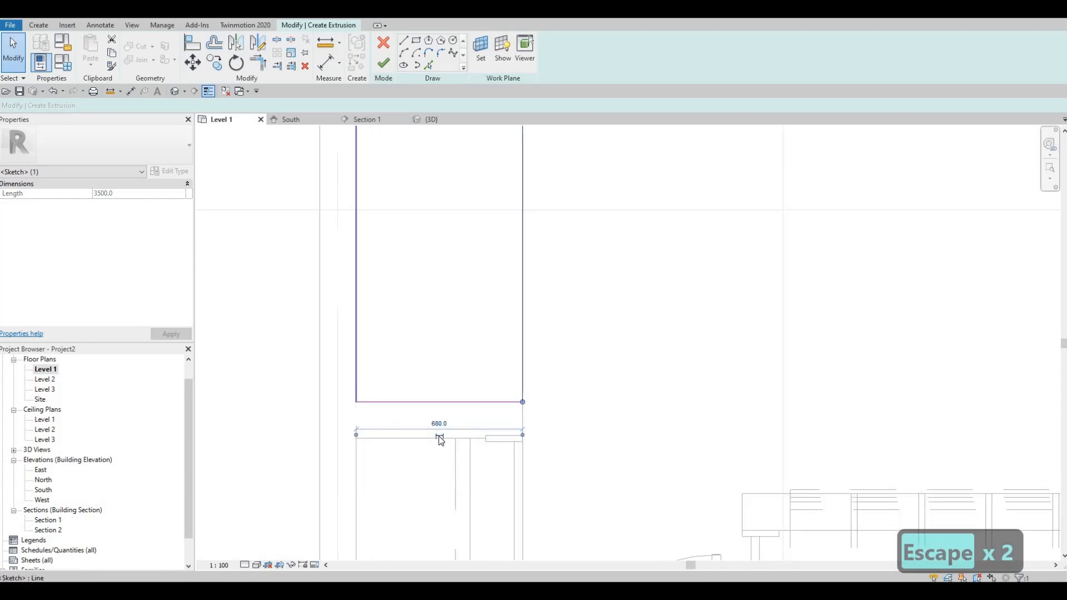
scroll(435, 434, up, 7)
click(447, 415)
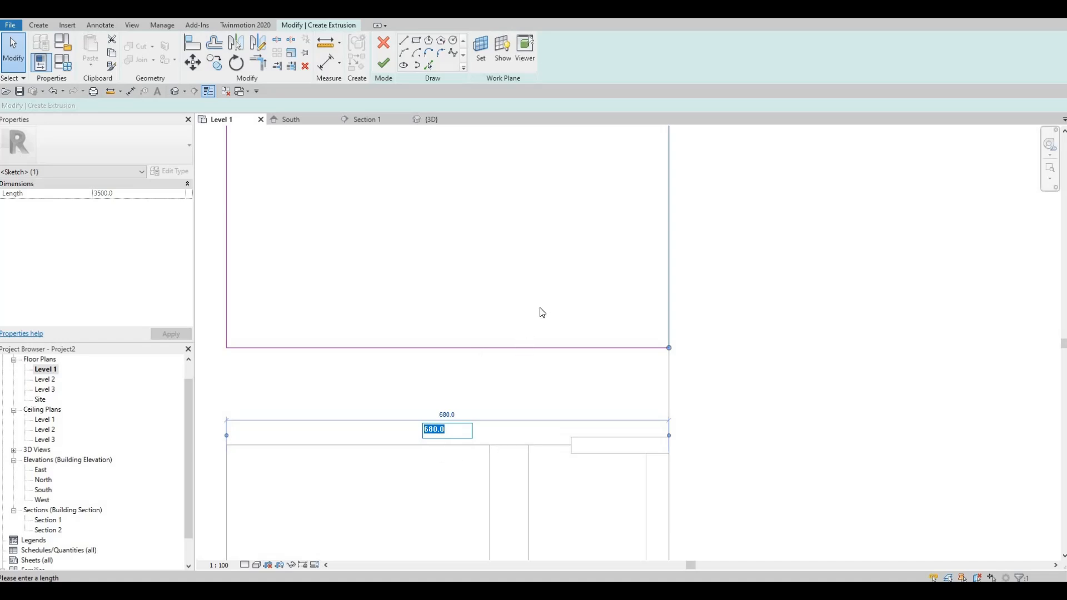
key(Escape)
key(Escape)
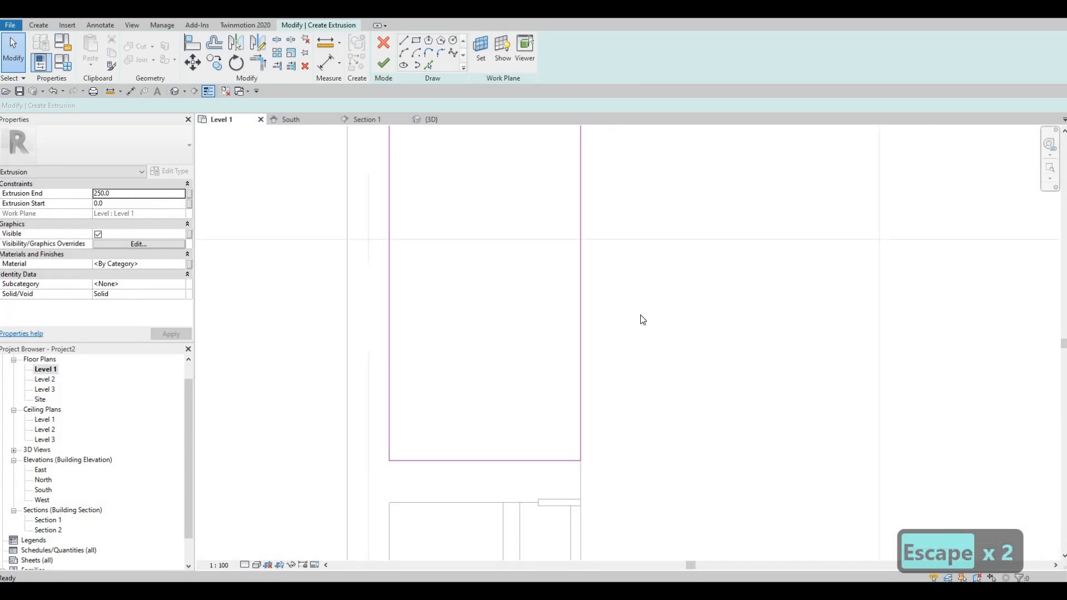
Check the length of the rectangle from its upper short edge to its lower one.
scroll(587, 402, down, 2)
scroll(577, 411, down, 3)
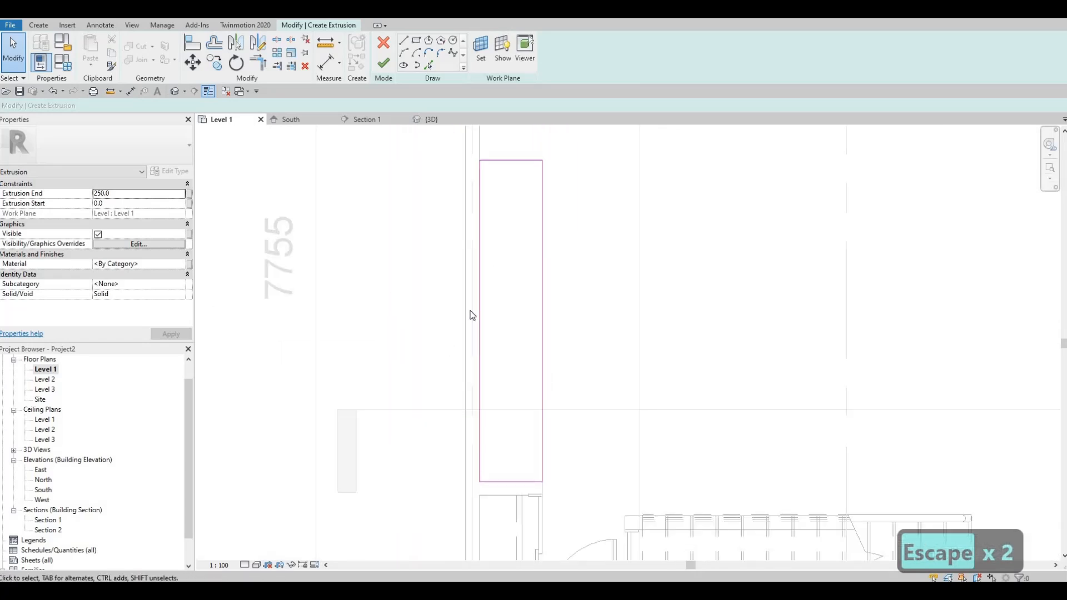
key(F1)
click(522, 162)
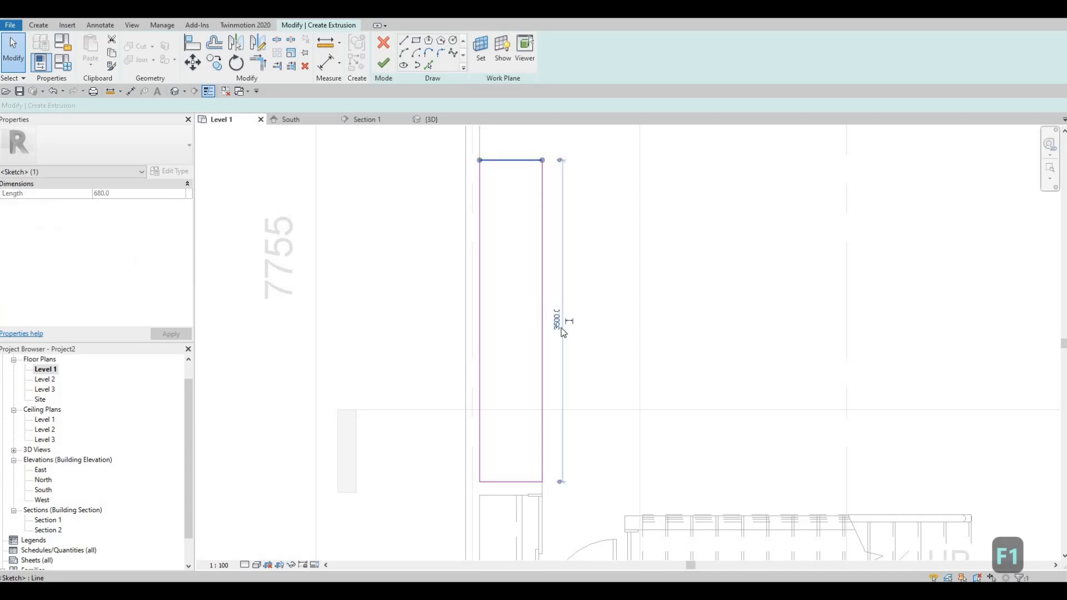
click(560, 330)
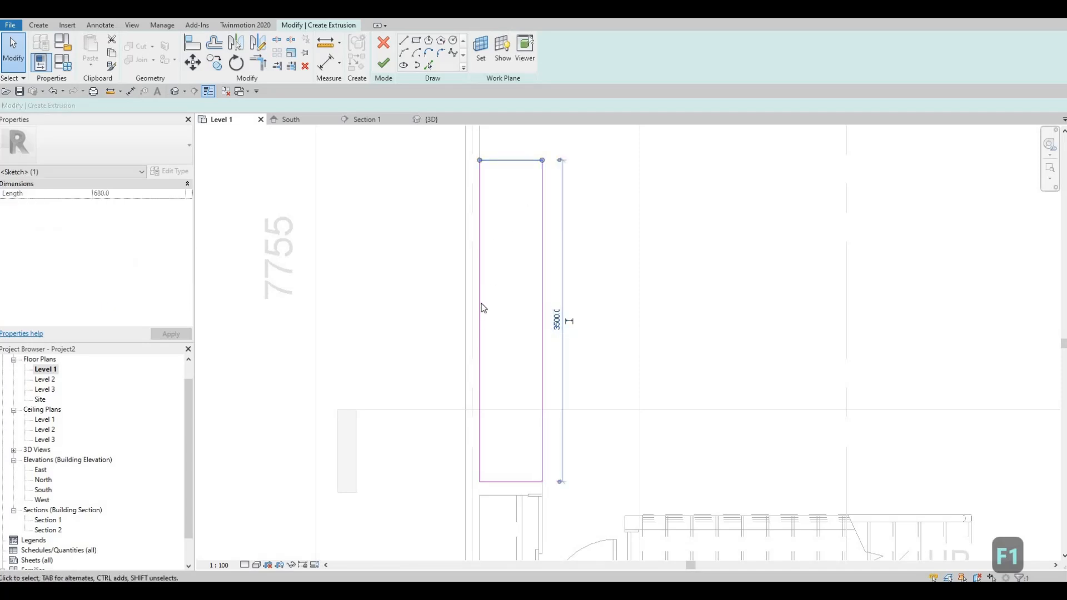
scroll(486, 323, down, 3)
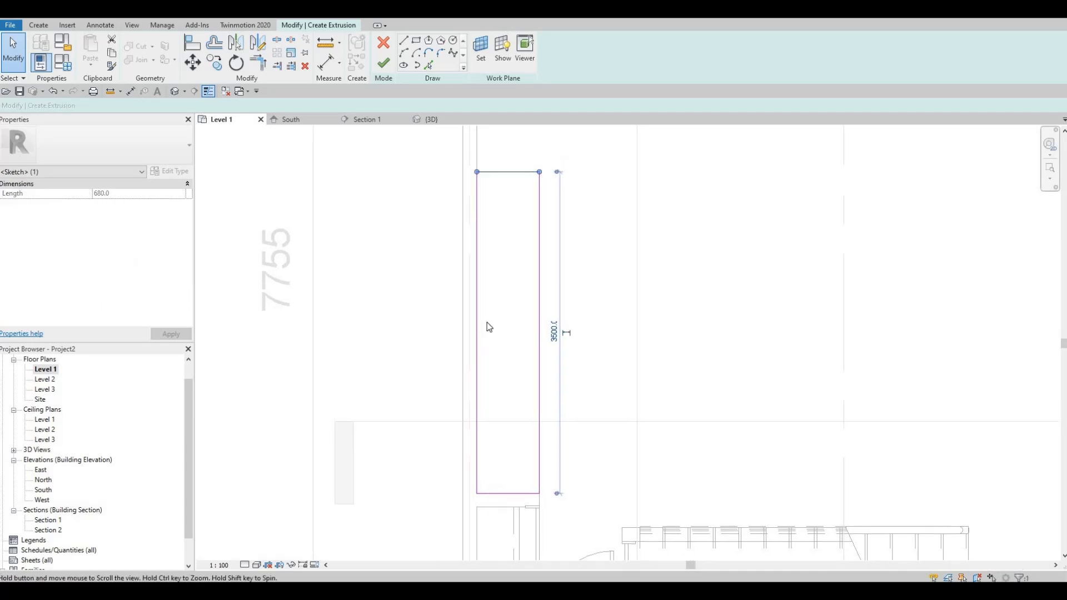
key(Escape)
Finish the rectangular sketch as a solid extrusion 250 mm deep.
scroll(472, 345, down, 3)
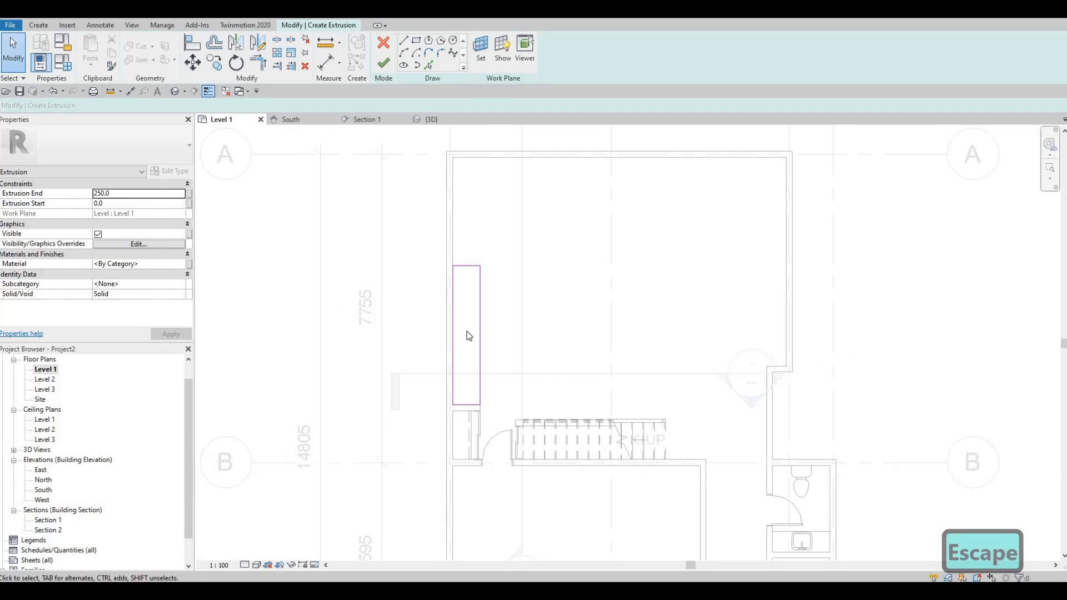
scroll(469, 335, up, 2)
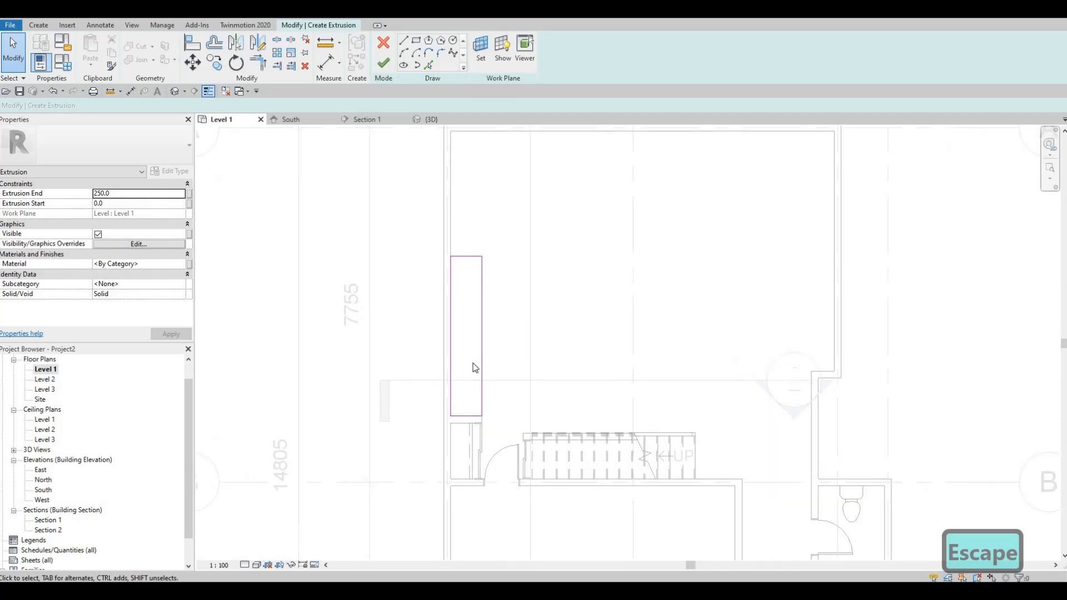
click(386, 65)
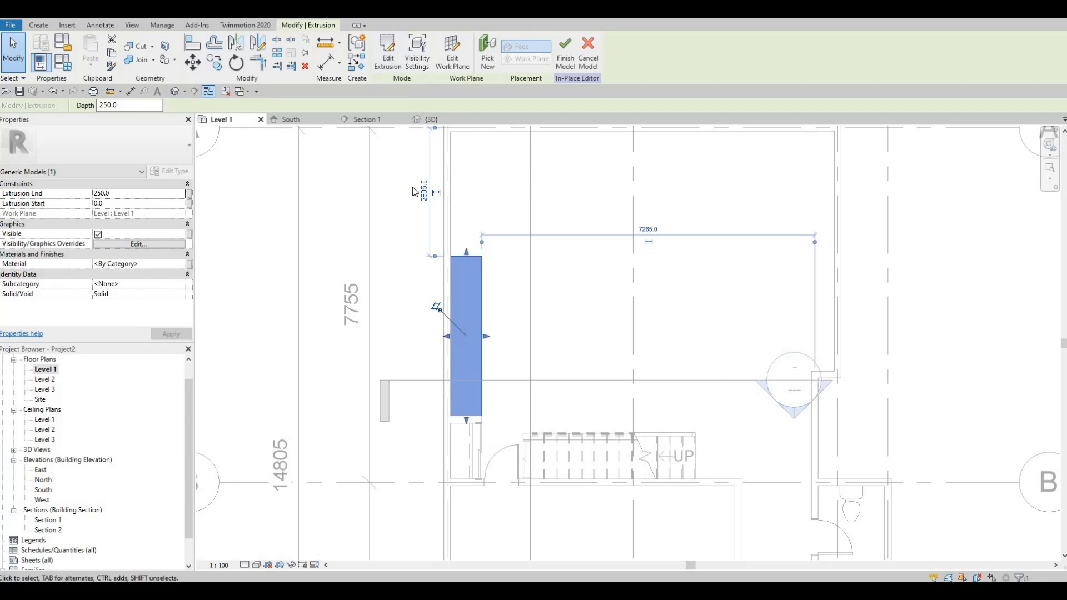
In the 3D view, set the extrusion end of the new solid block beside the closet to 900 mm.
scroll(477, 250, up, 2)
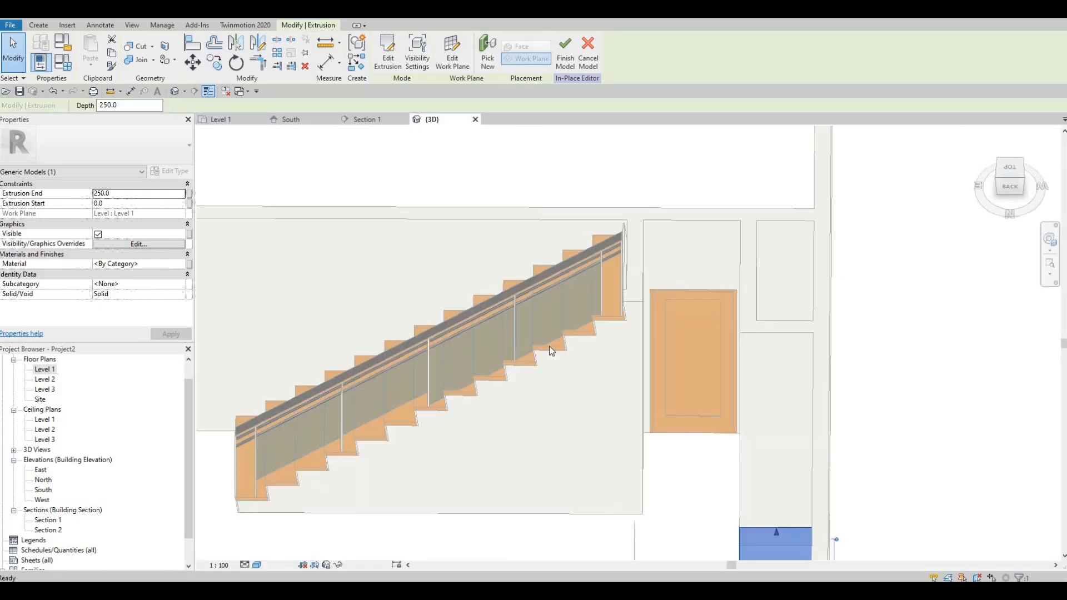
scroll(515, 410, down, 2)
shift+middle_drag(610, 403, 391, 272)
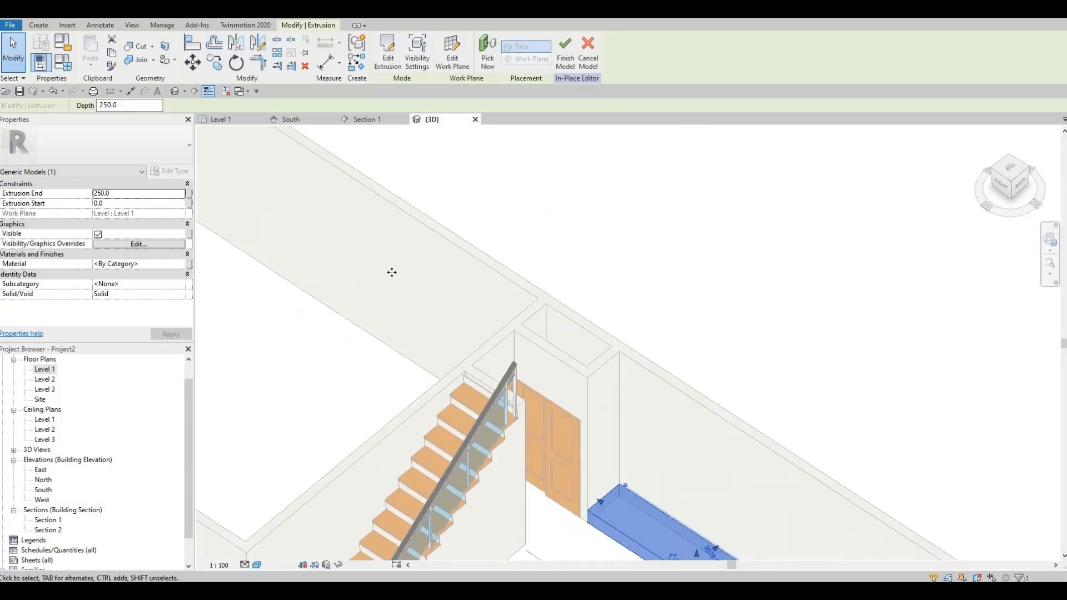
middle_drag(738, 534, 429, 279)
scroll(398, 267, up, 1)
shift+middle_drag(365, 255, 311, 307)
scroll(311, 307, up, 2)
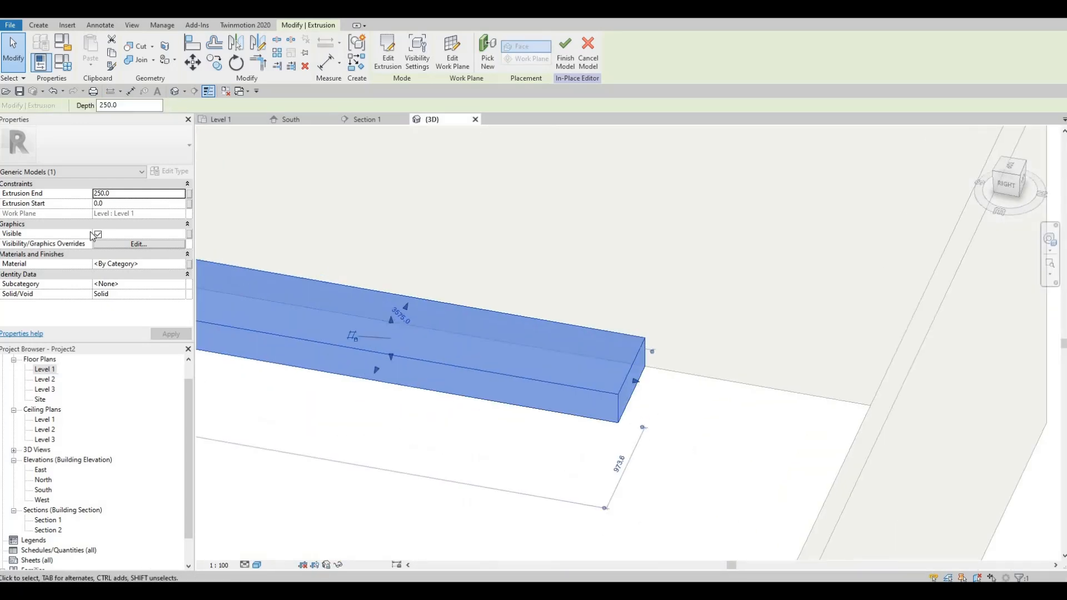
click(123, 194)
text(900)
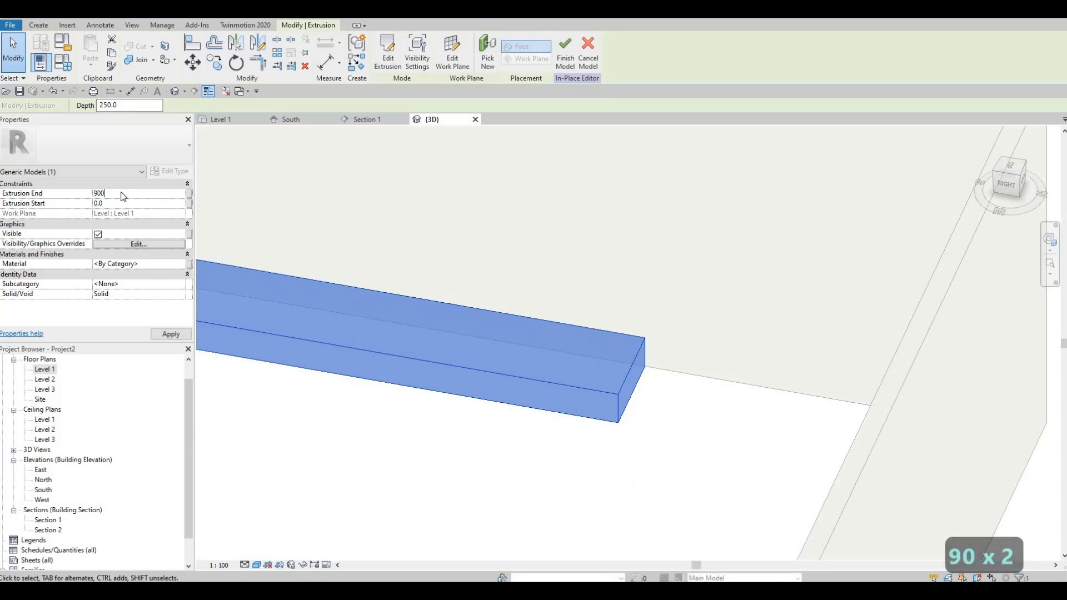
key(Return)
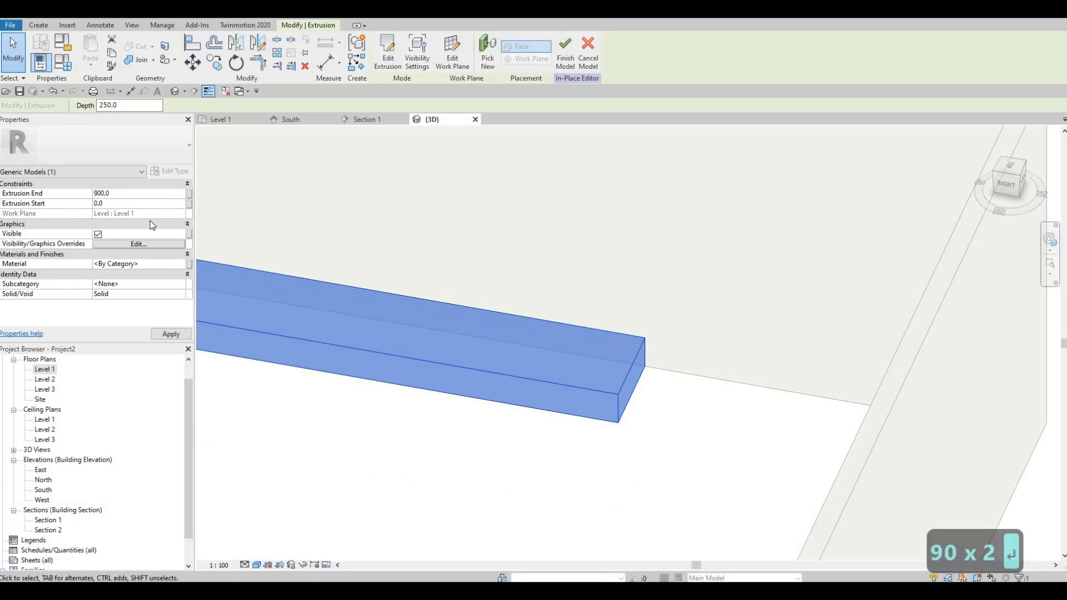
click(183, 336)
Start a void extrusion and set its work plane by picking the block's end face farthest from the door.
scroll(641, 354, down, 3)
middle_drag(642, 353, 859, 350)
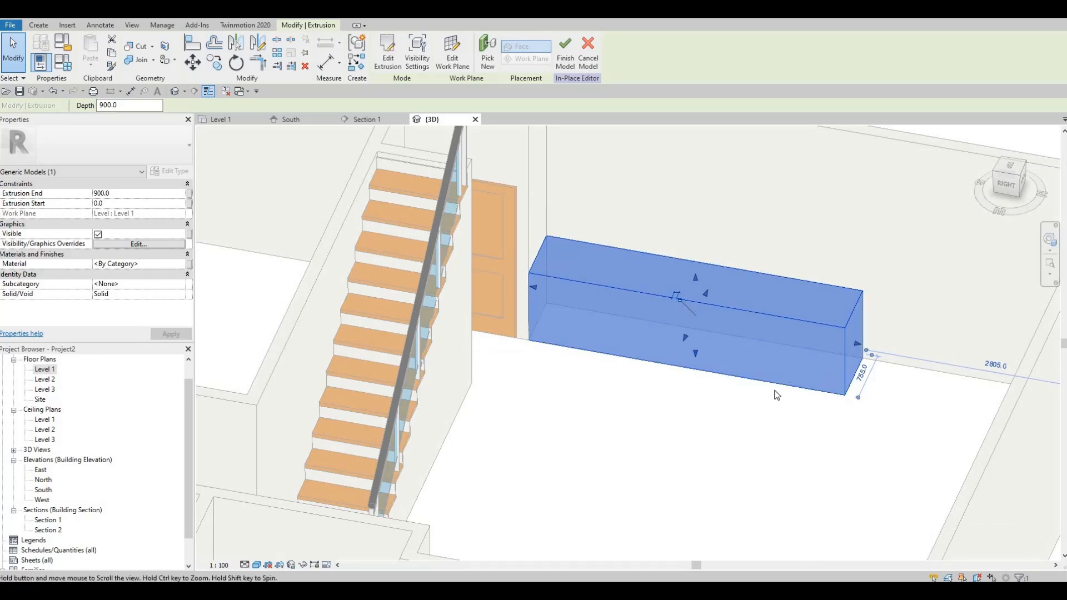
scroll(862, 428, up, 2)
middle_drag(862, 428, 733, 449)
shift+middle_drag(840, 482, 804, 453)
middle_drag(363, 128, 464, 179)
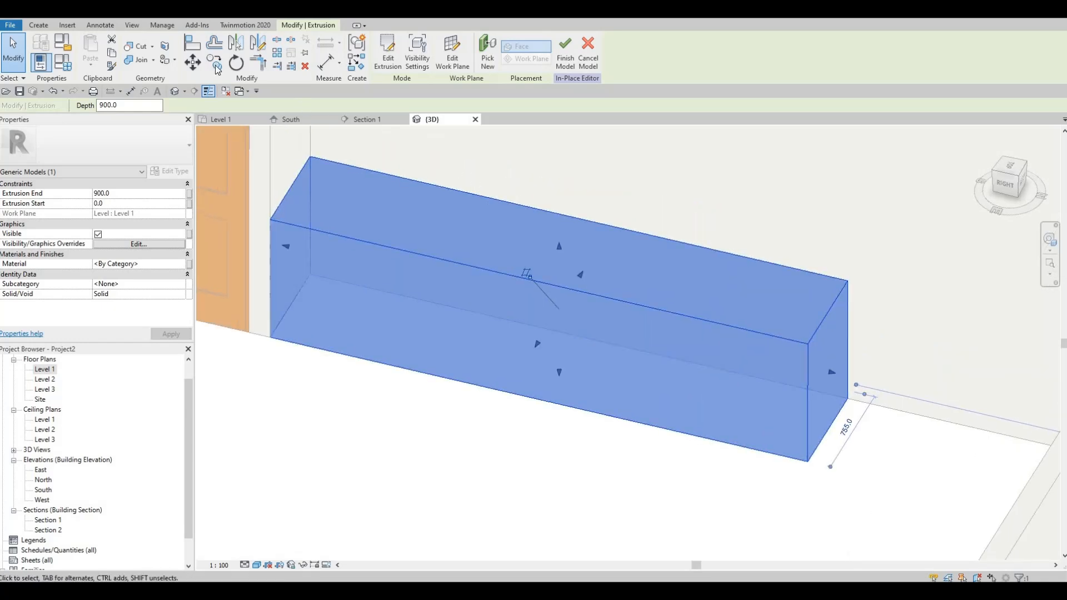
click(39, 25)
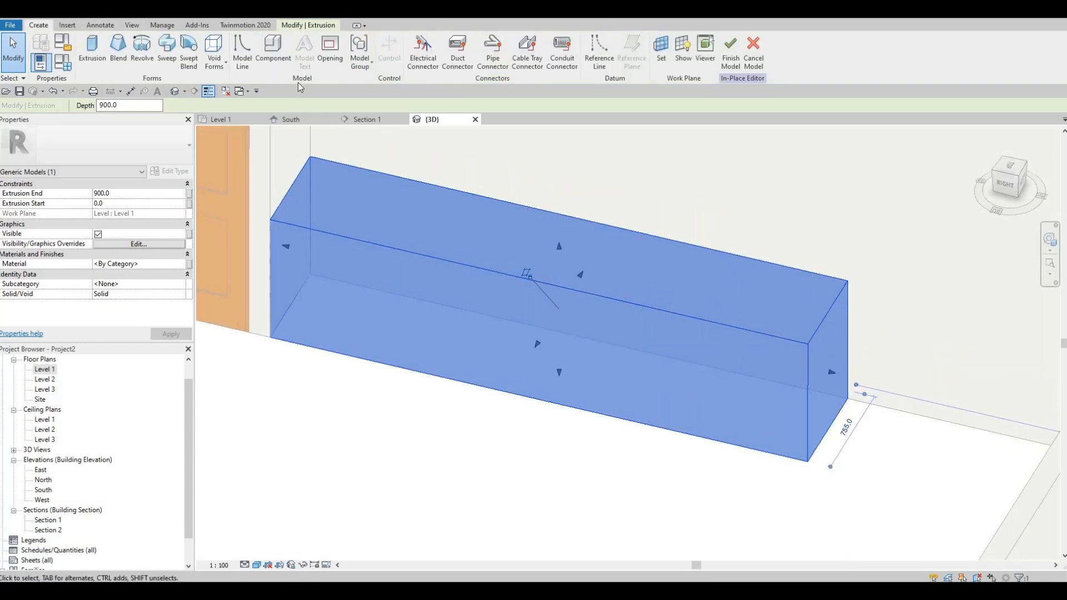
click(214, 66)
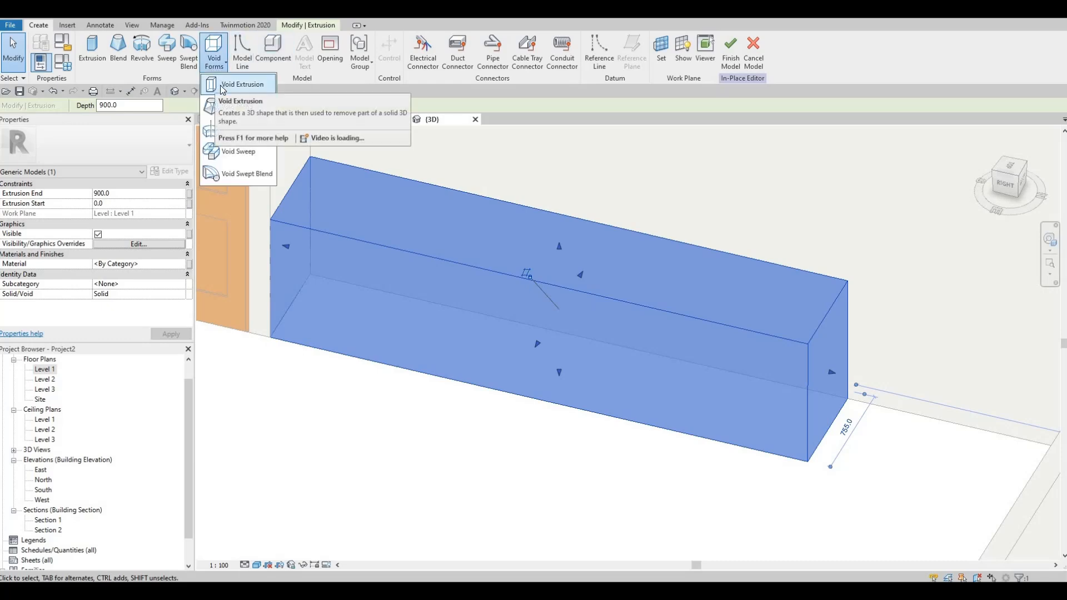
click(222, 86)
middle_drag(739, 436, 557, 367)
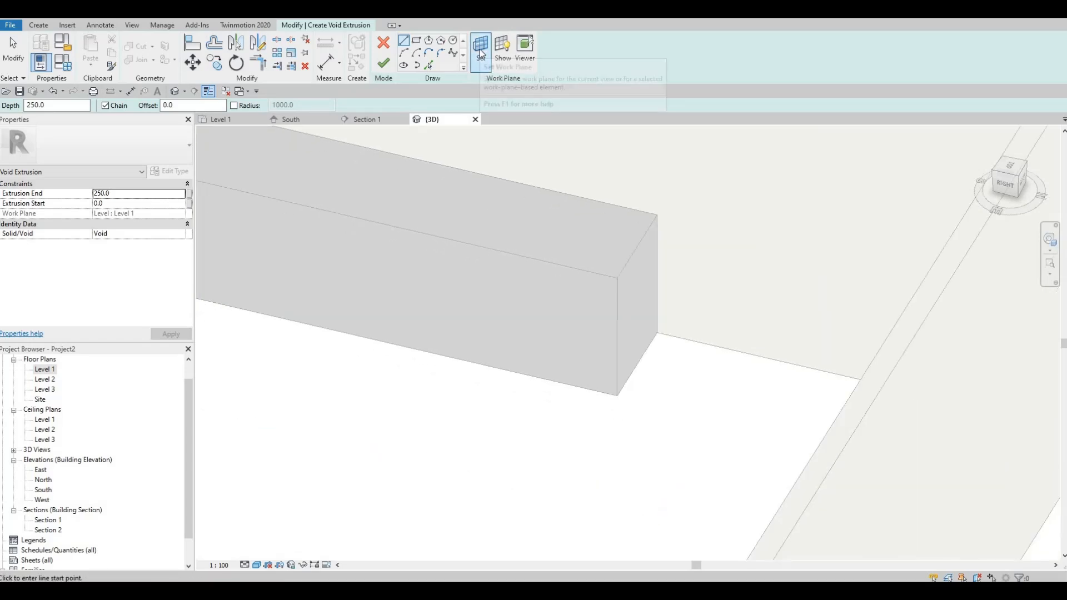
click(481, 52)
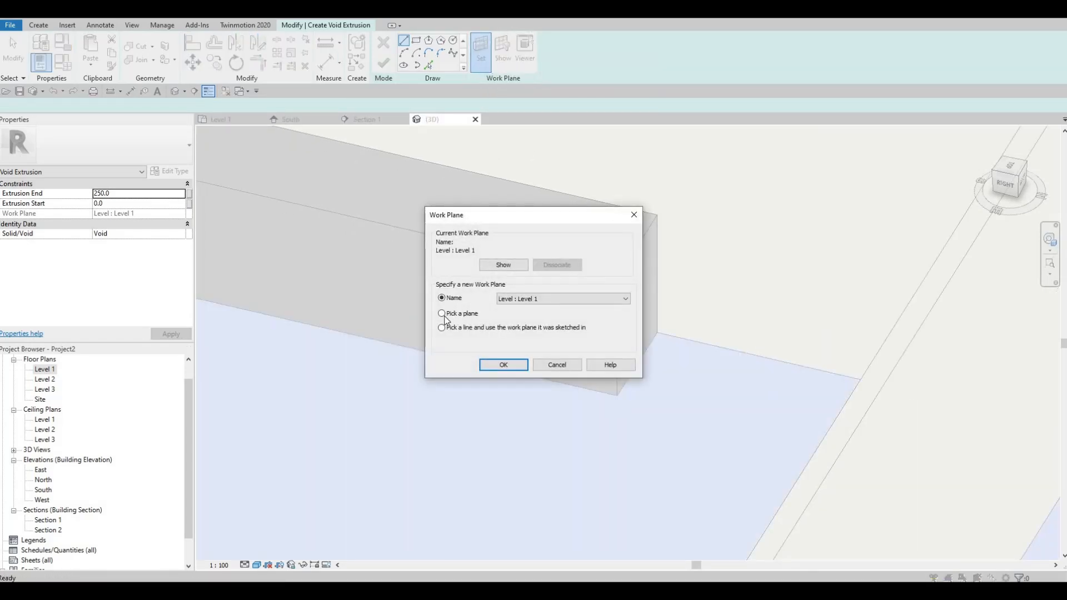
click(502, 365)
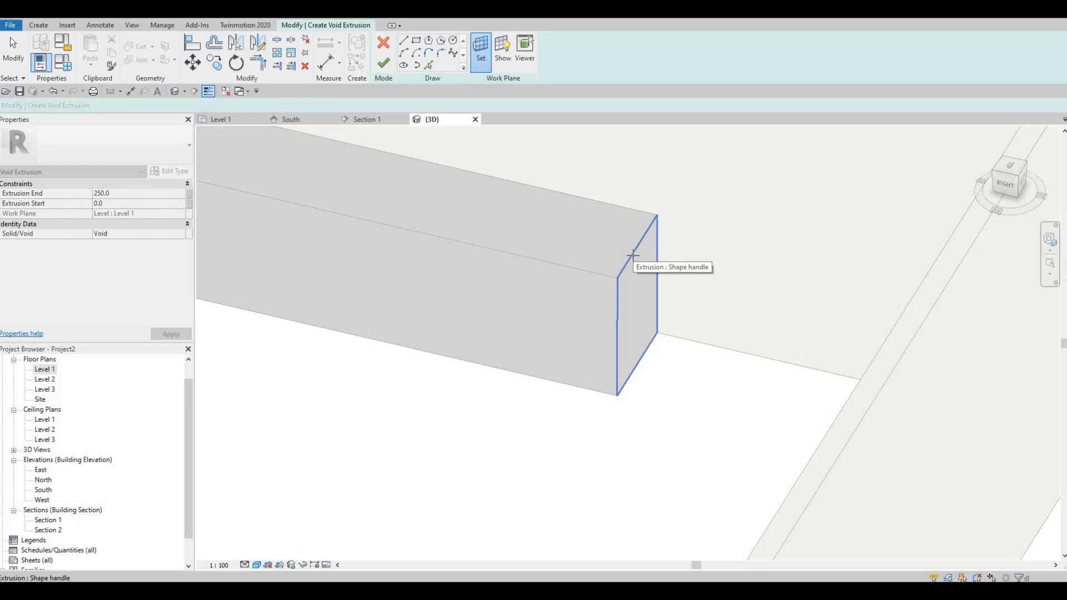
click(661, 322)
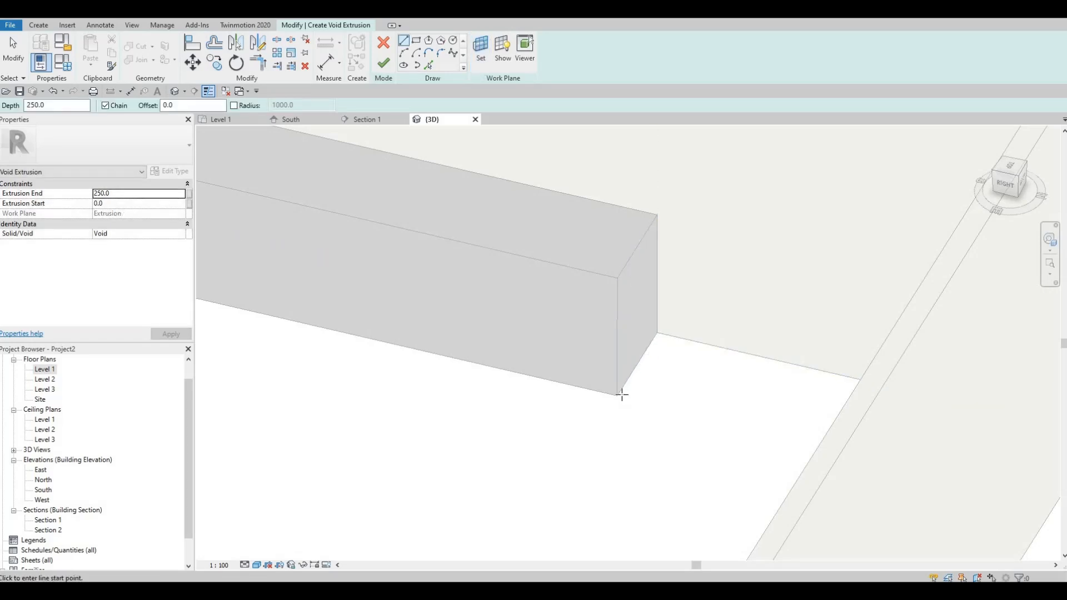
Sketch a rectangle about 100 mm wide and 120 mm high at the lower front corner of the block's end face.
scroll(622, 395, up, 2)
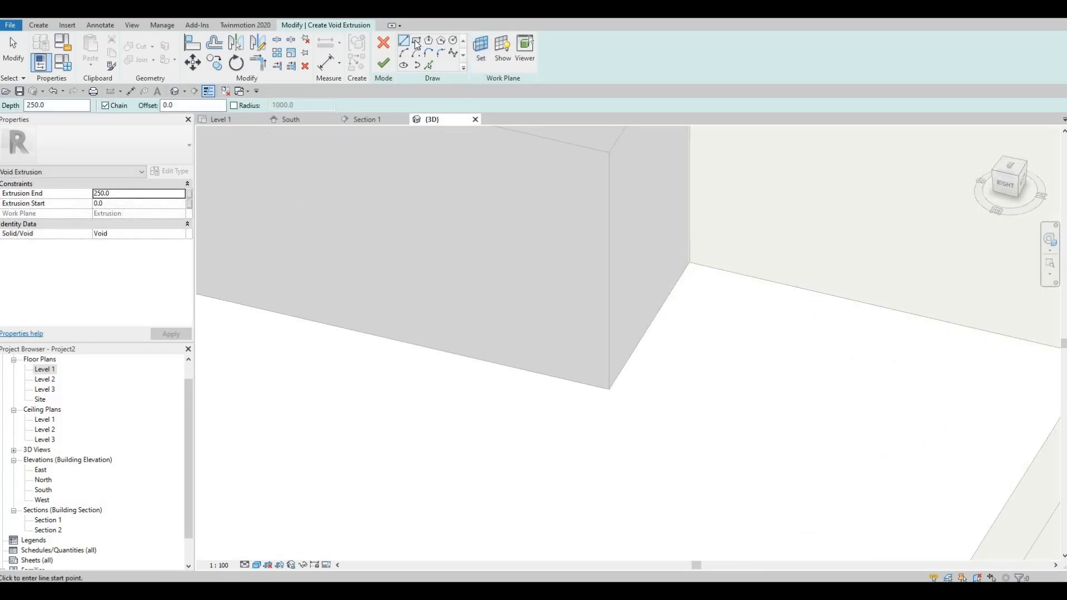
click(417, 44)
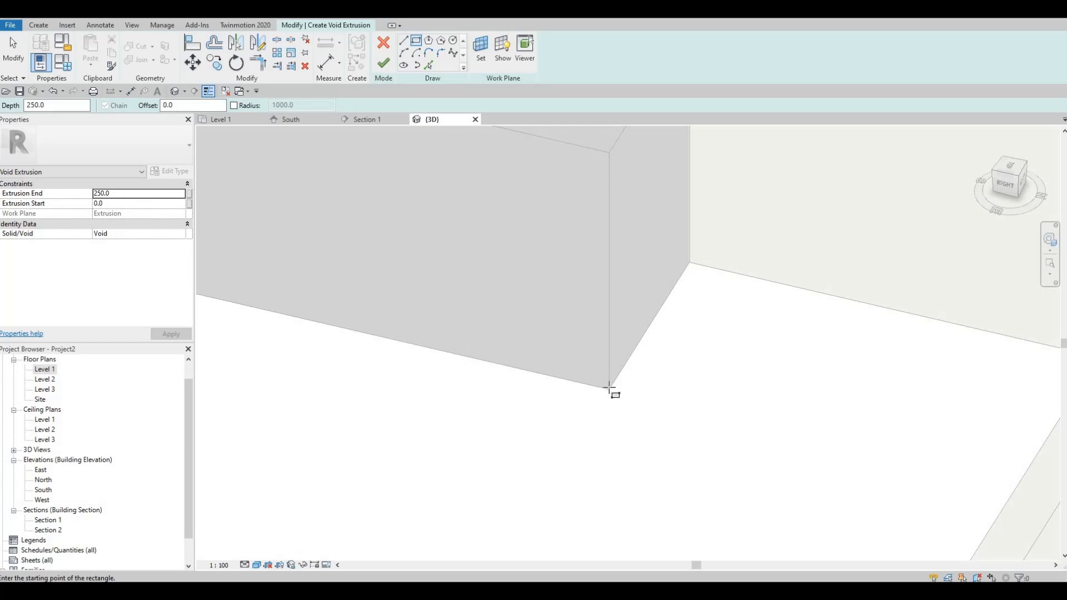
click(622, 344)
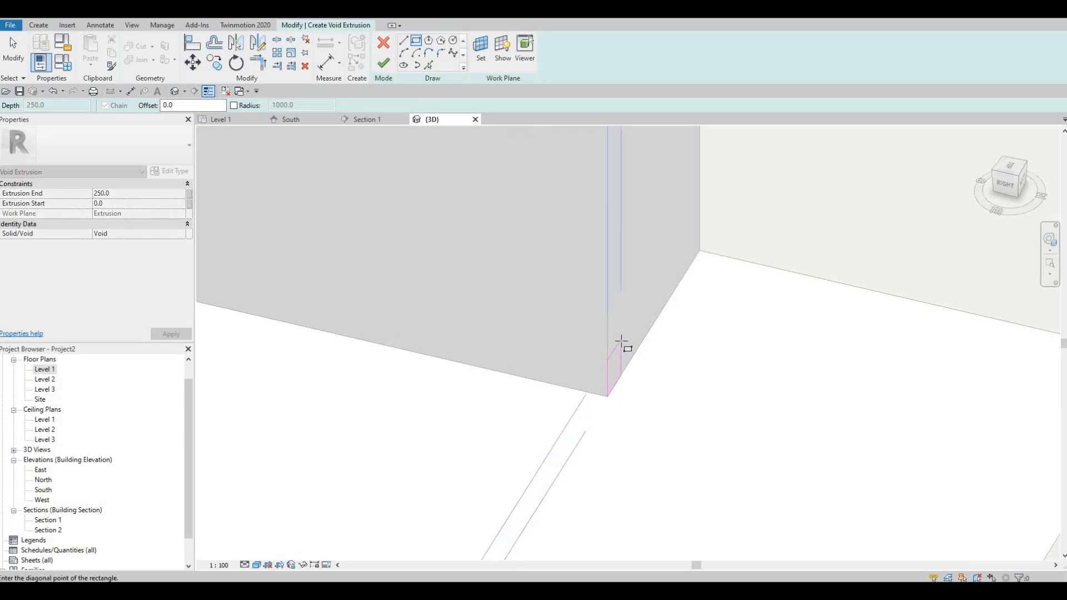
click(621, 341)
key(Escape)
key(Escape)
key(Escape)
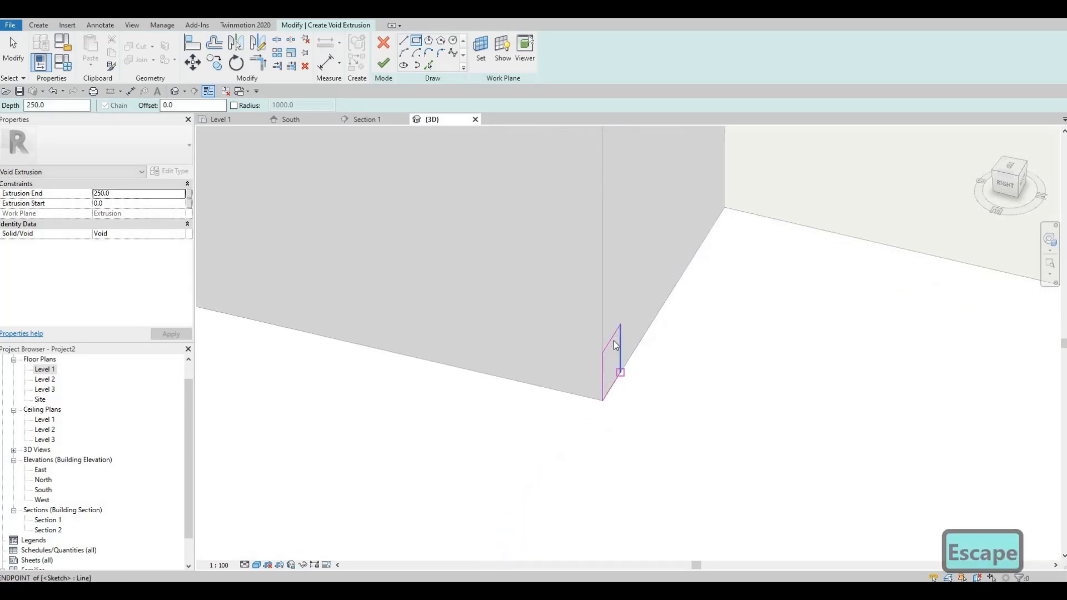
Set the height of the void's rectangular profile to 100 mm.
click(611, 338)
scroll(614, 383, up, 2)
click(582, 390)
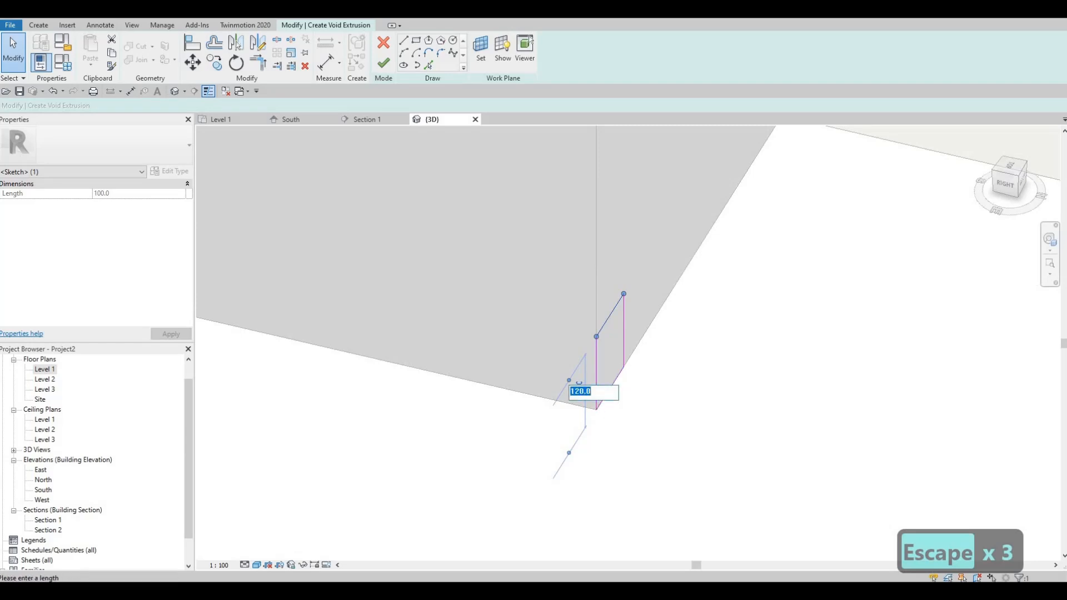
text(100)
key(Return)
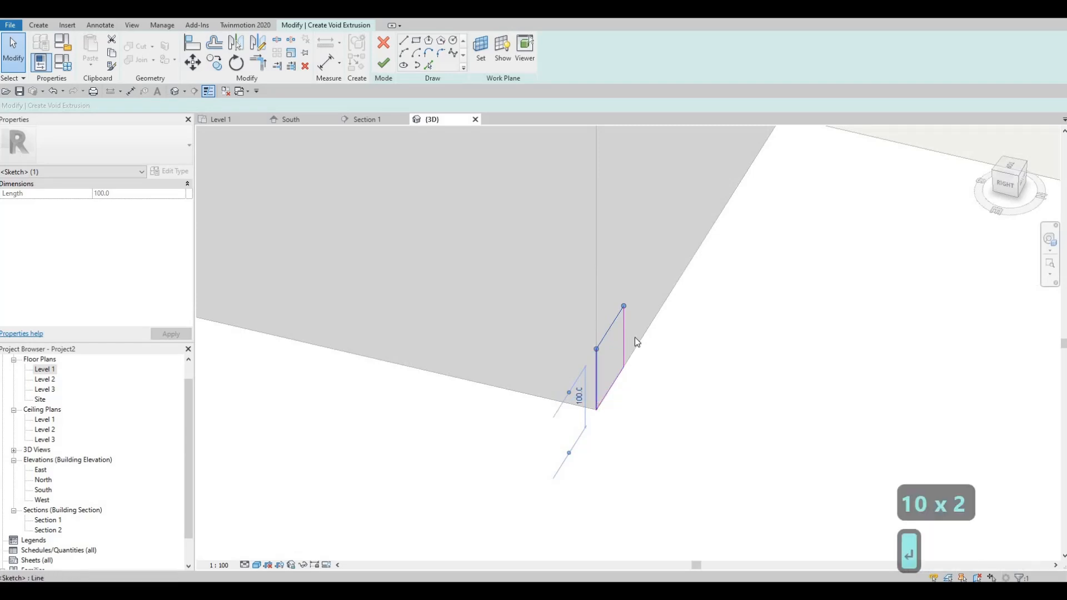
Set the width of the void's rectangular profile to 80 mm from the block's front edge.
click(600, 405)
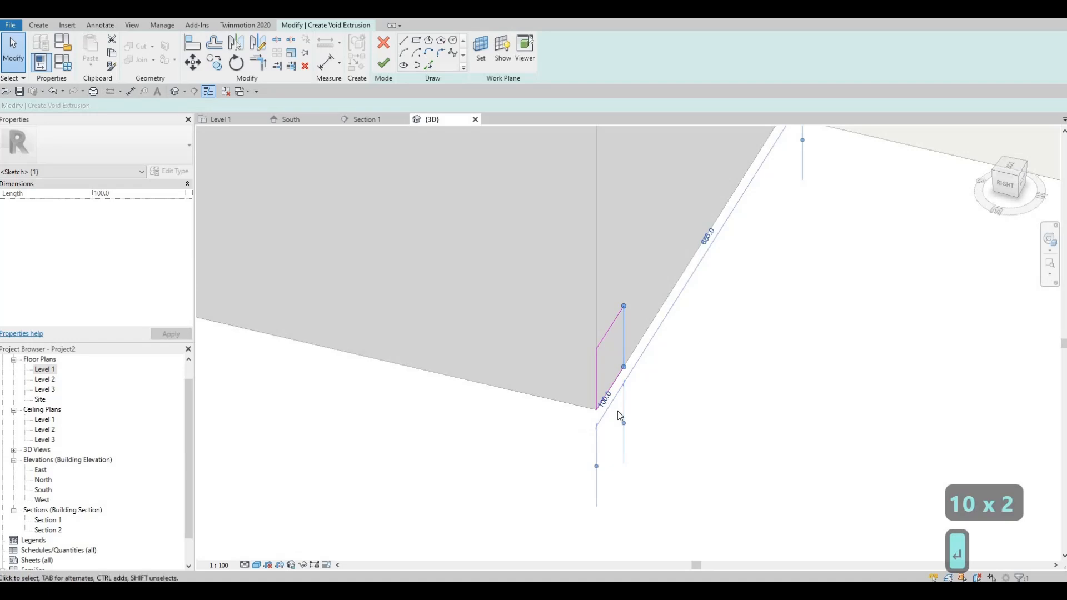
click(618, 411)
text(80)
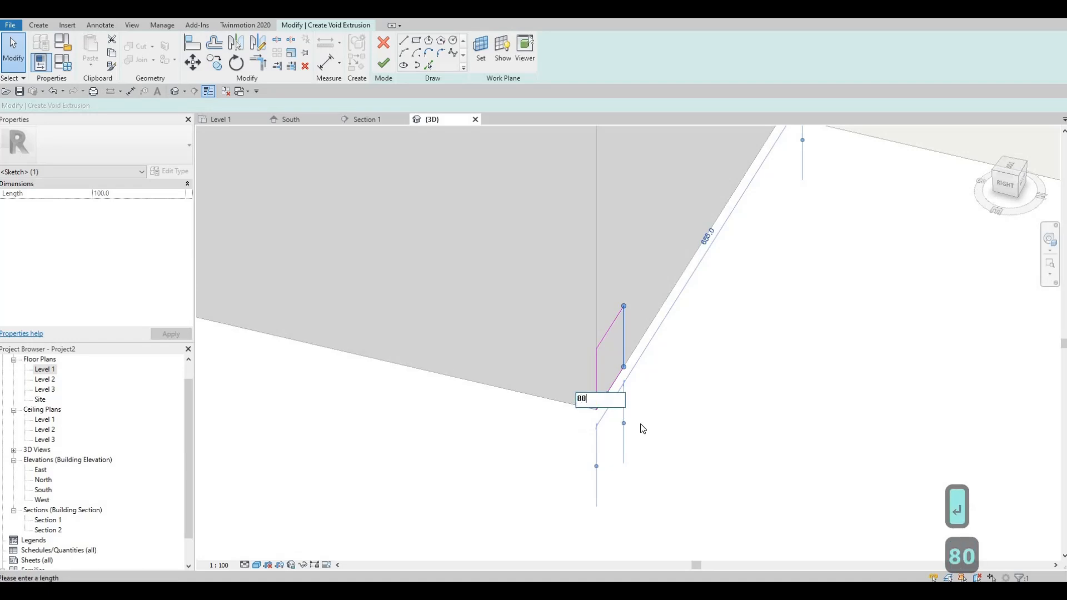
key(Return)
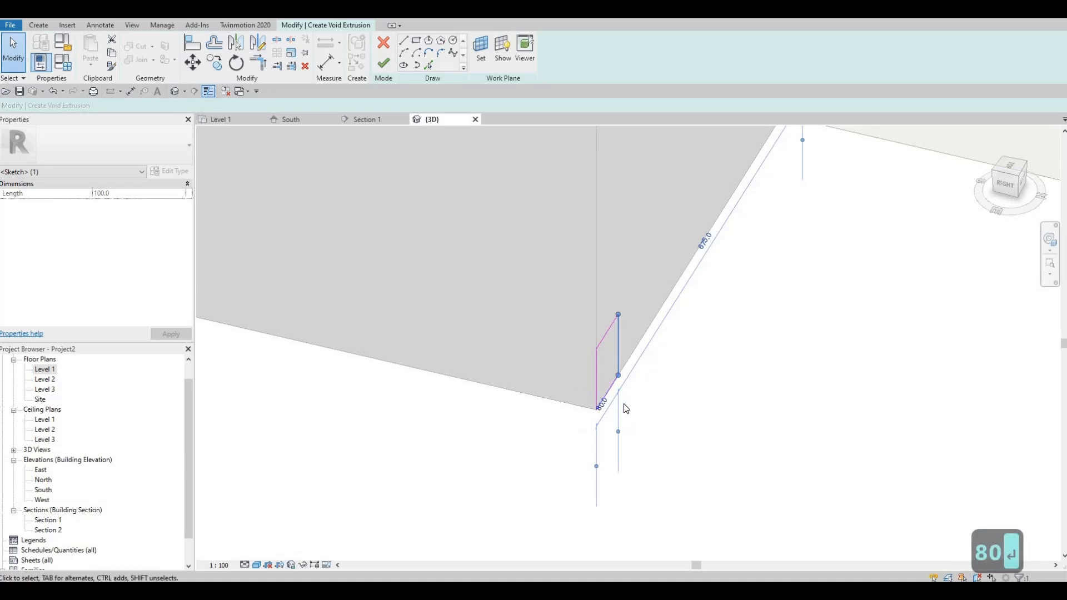
Finish the rectangular profile as a void extrusion 250 mm deep.
scroll(660, 373, down, 3)
middle_drag(660, 373, 698, 373)
scroll(698, 373, down, 1)
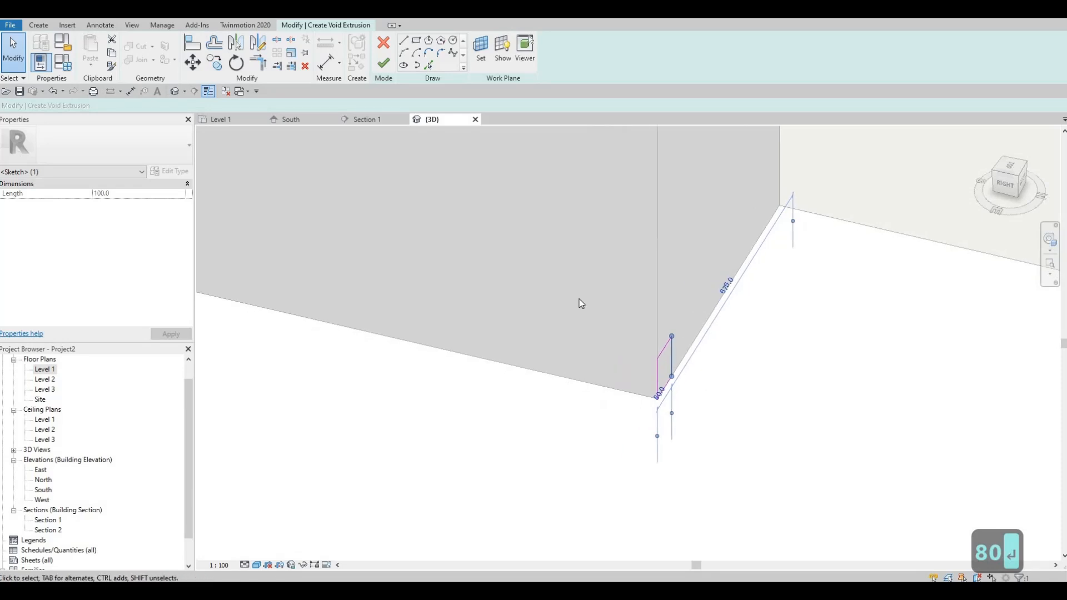
click(391, 63)
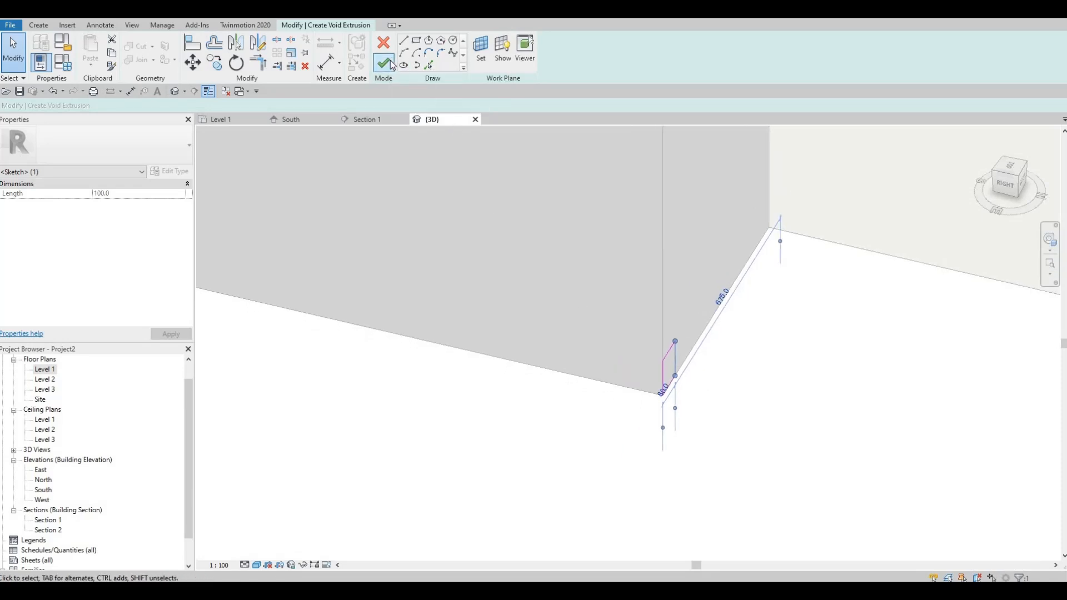
Stretch the void along the block's lower front edge to its far end, making it 3500 mm deep.
scroll(515, 331, down, 3)
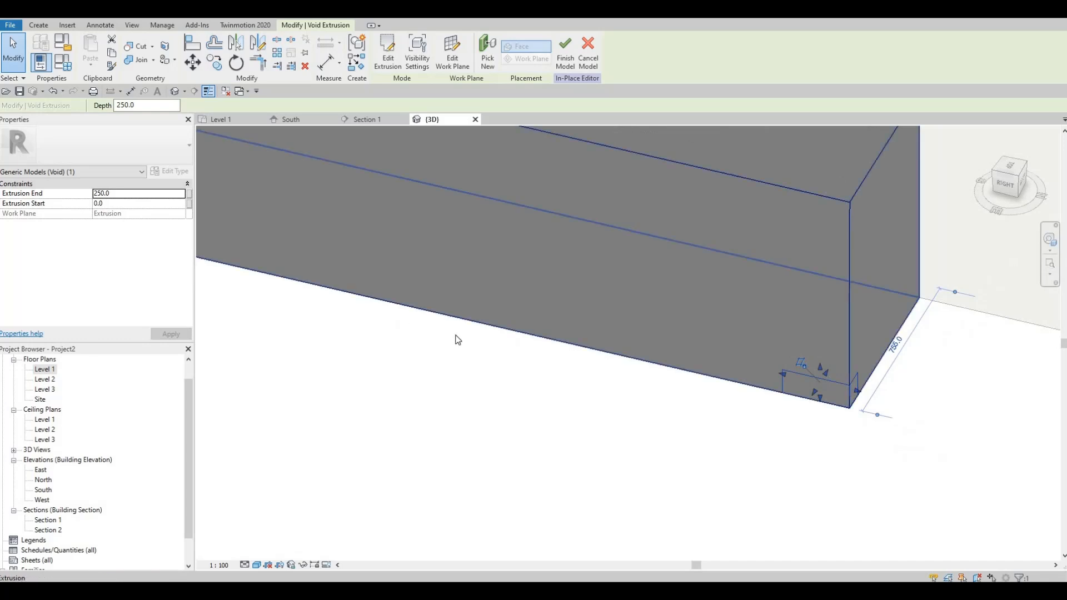
scroll(699, 377, down, 2)
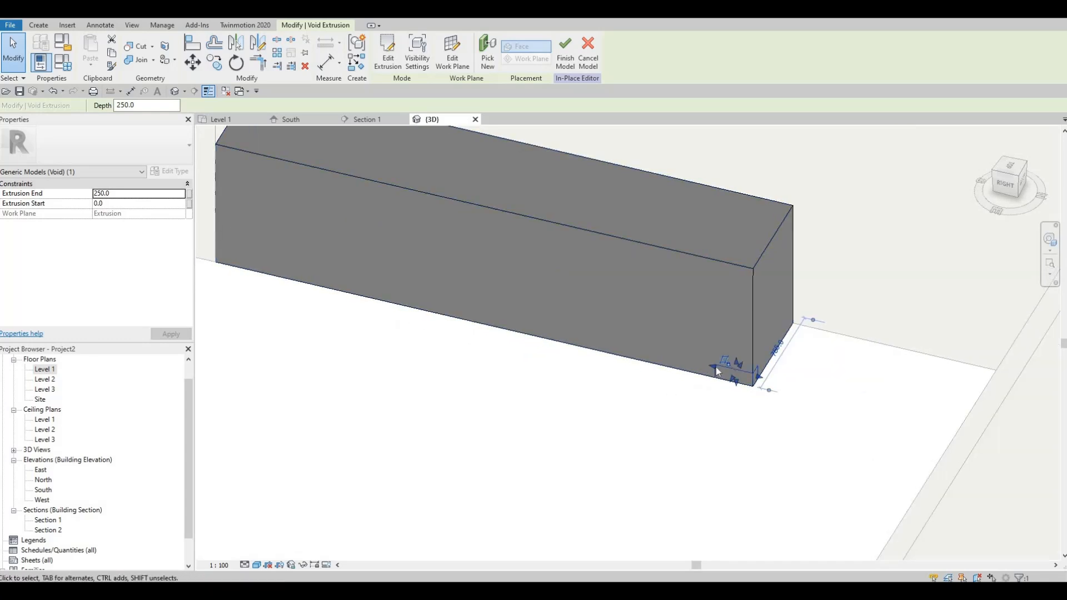
drag(724, 362, 216, 250)
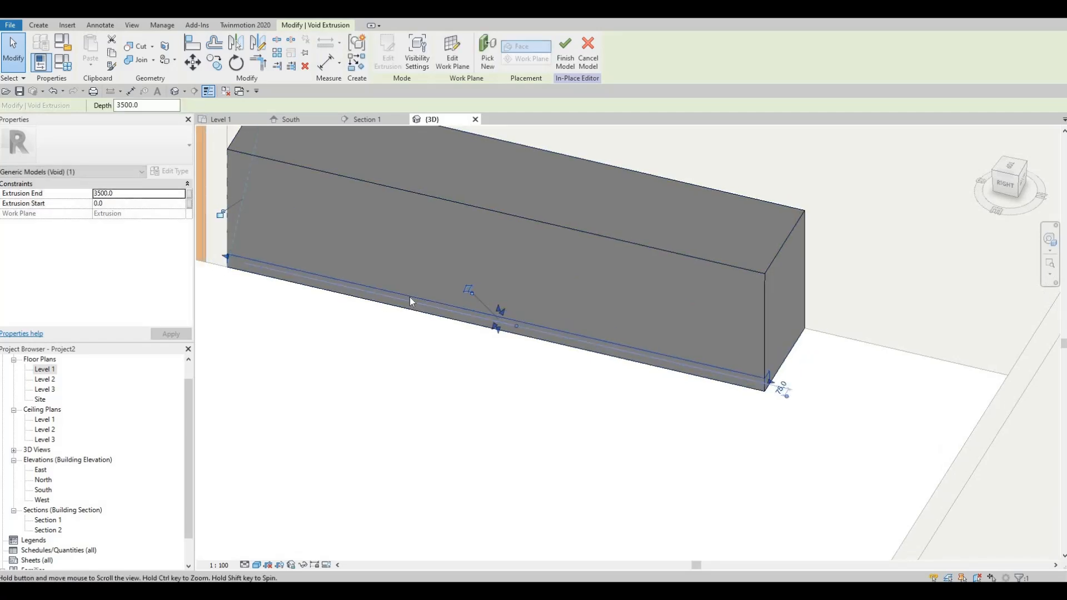
scroll(447, 298, up, 4)
scroll(433, 300, down, 4)
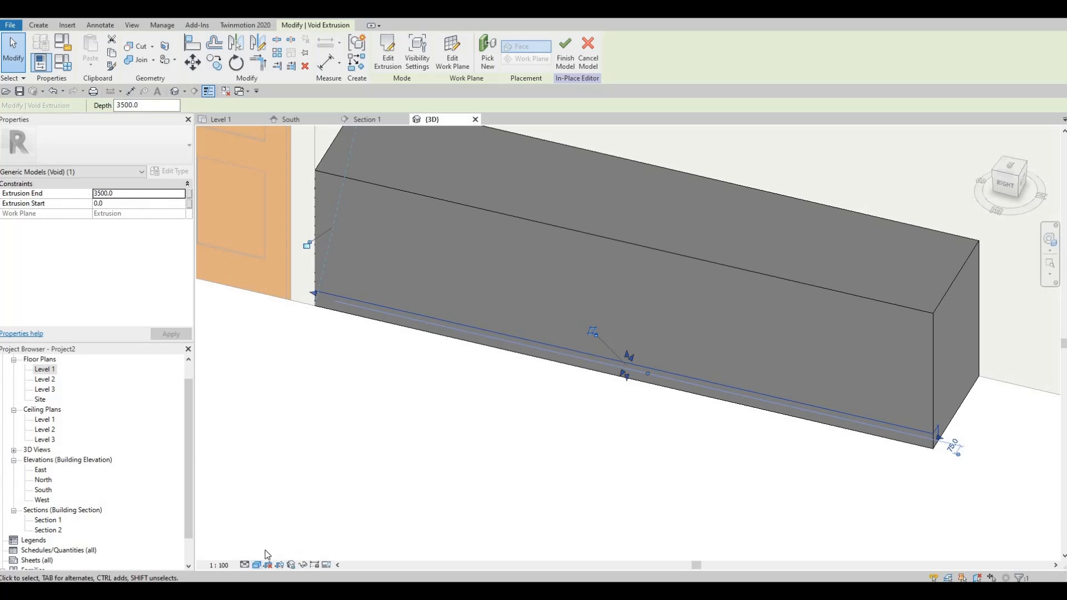
Show the 3D view in hidden-line style and try the Cut geometry tool on the block and the void.
click(256, 564)
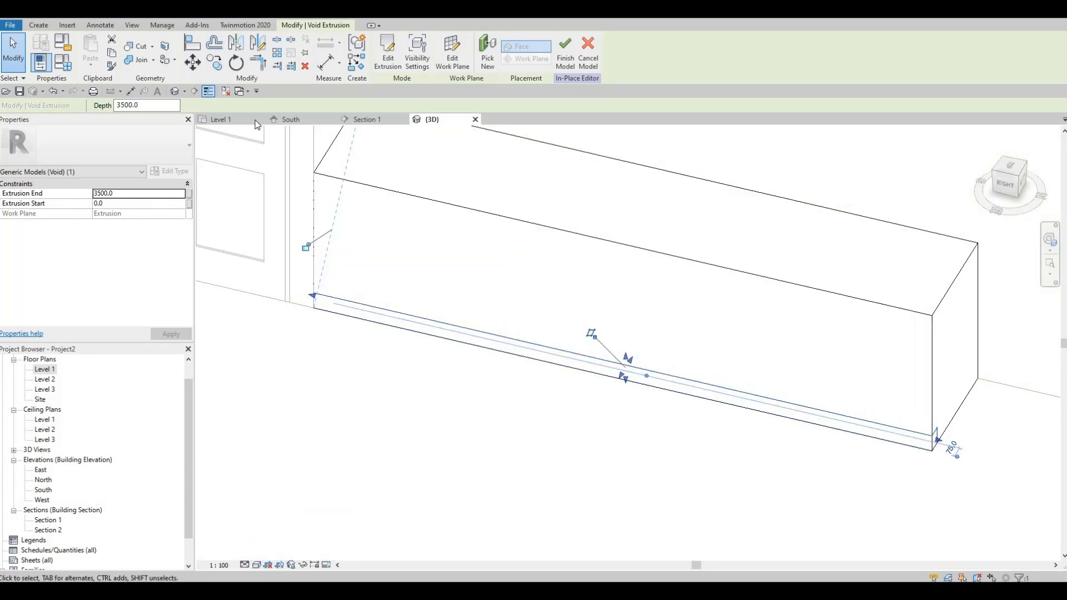
click(129, 49)
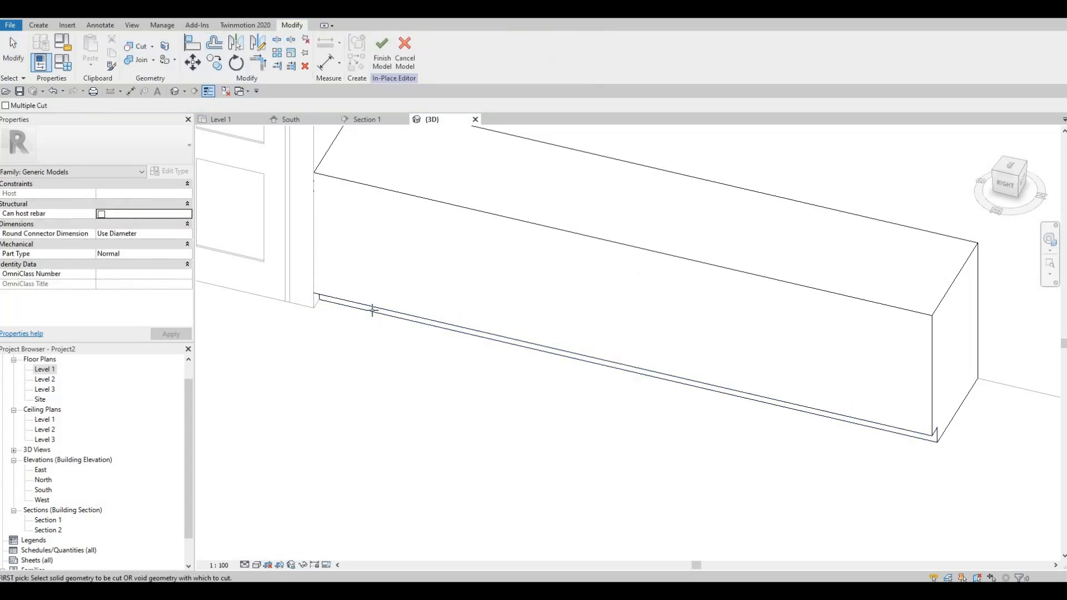
mouse_move(939, 480)
middle_down()
mouse_move(943, 491)
mouse_move(924, 490)
middle_up()
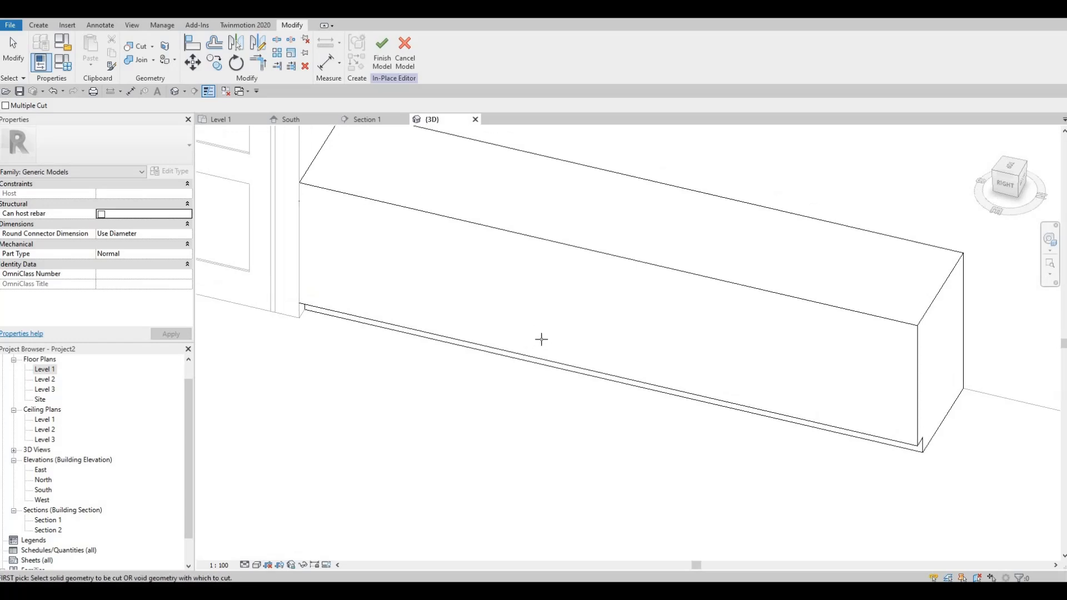
click(374, 200)
click(280, 231)
key(Escape)
key(Escape)
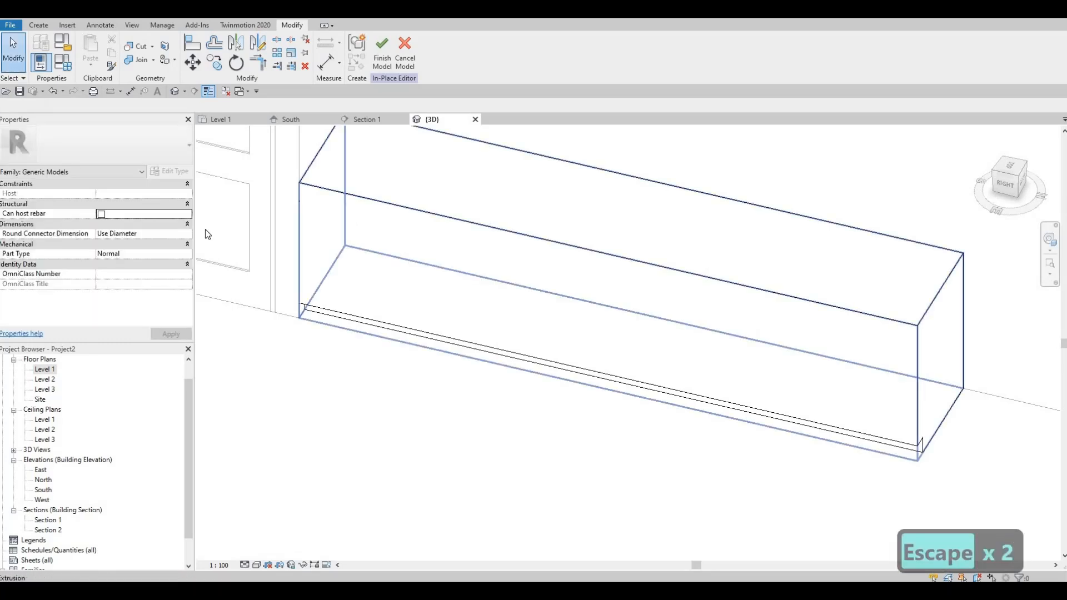
Assign the Birch - Glossy material from the AEC Materials wood library to the cabinet block.
click(376, 205)
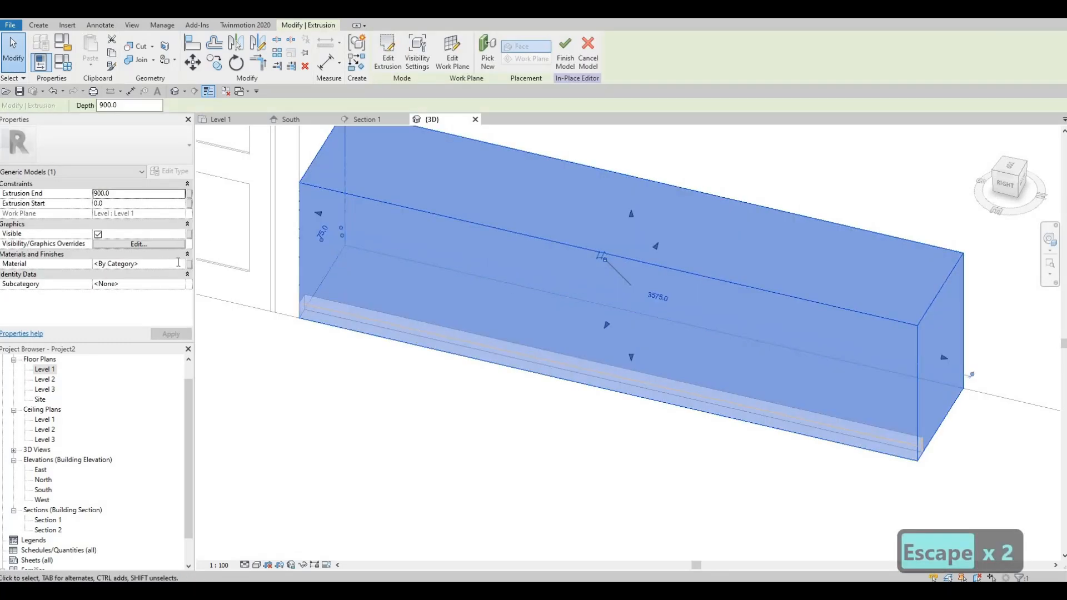
click(178, 263)
click(181, 264)
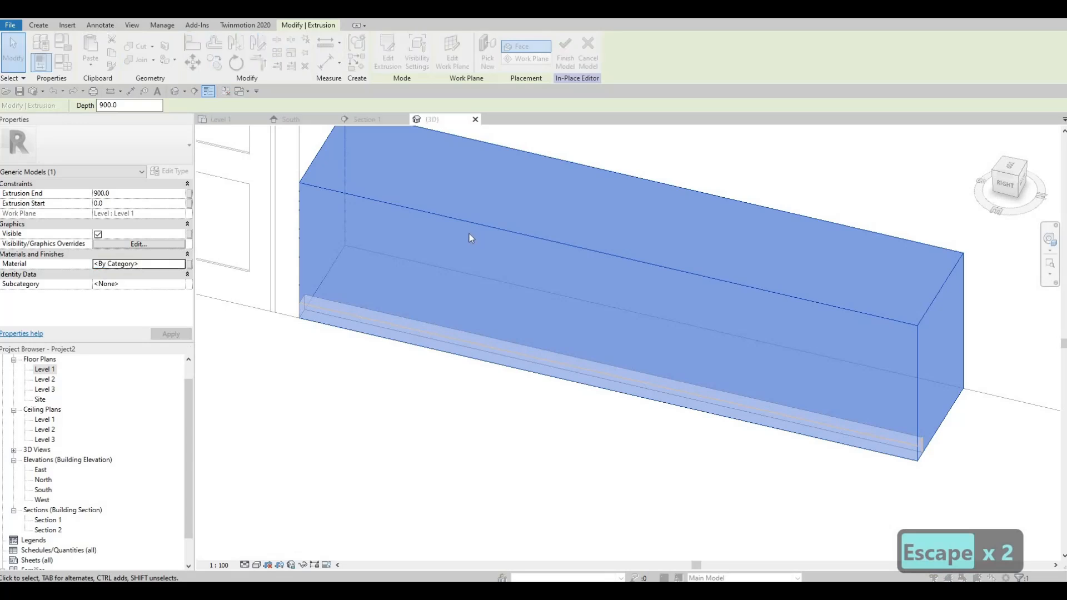
scroll(366, 311, down, 3)
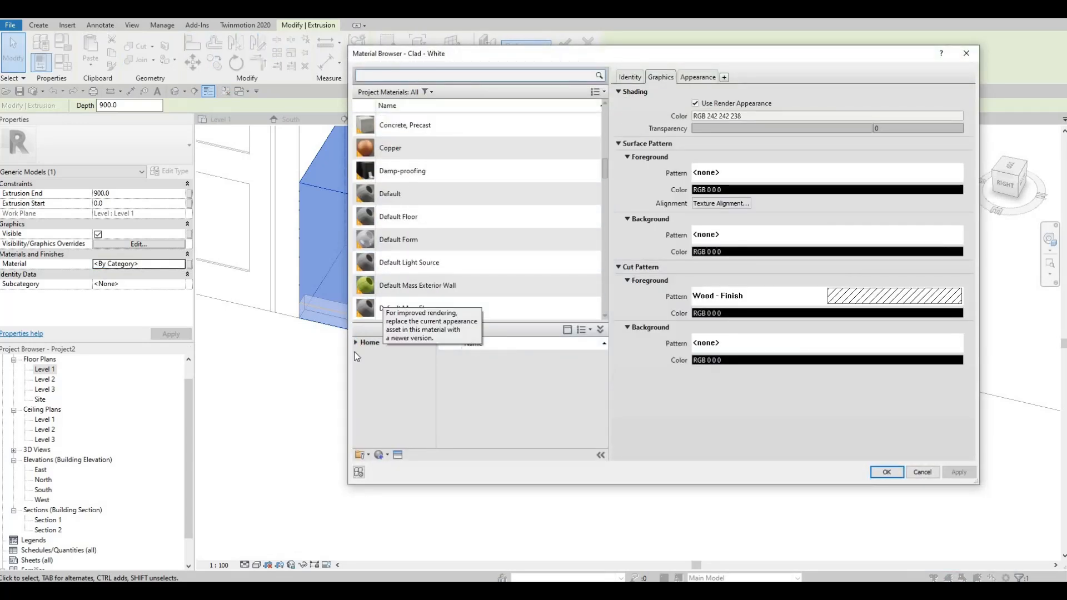
click(355, 342)
click(361, 364)
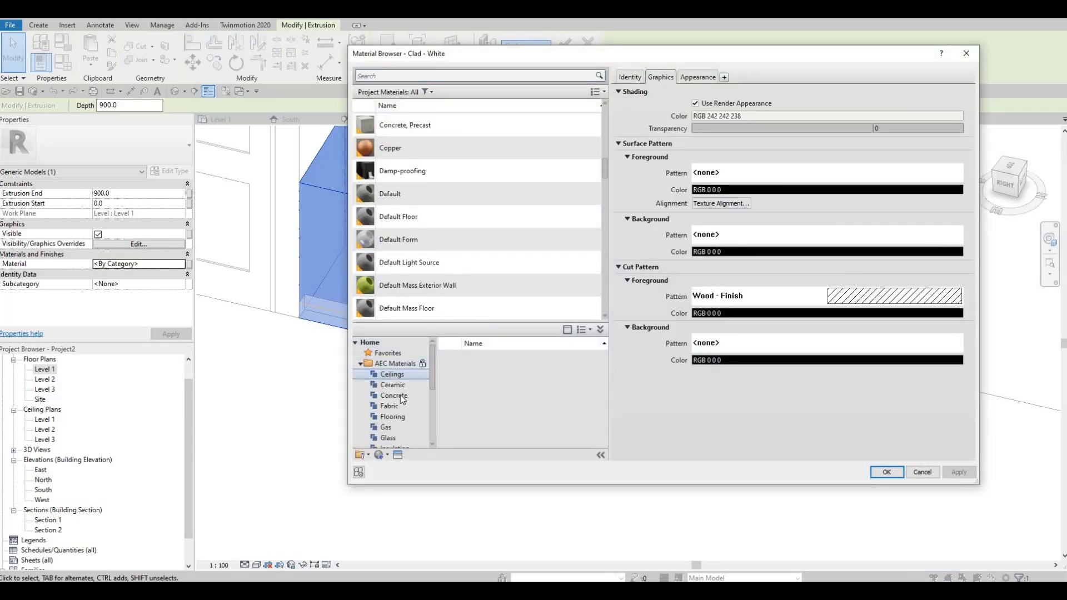
scroll(399, 394, down, 3)
click(401, 439)
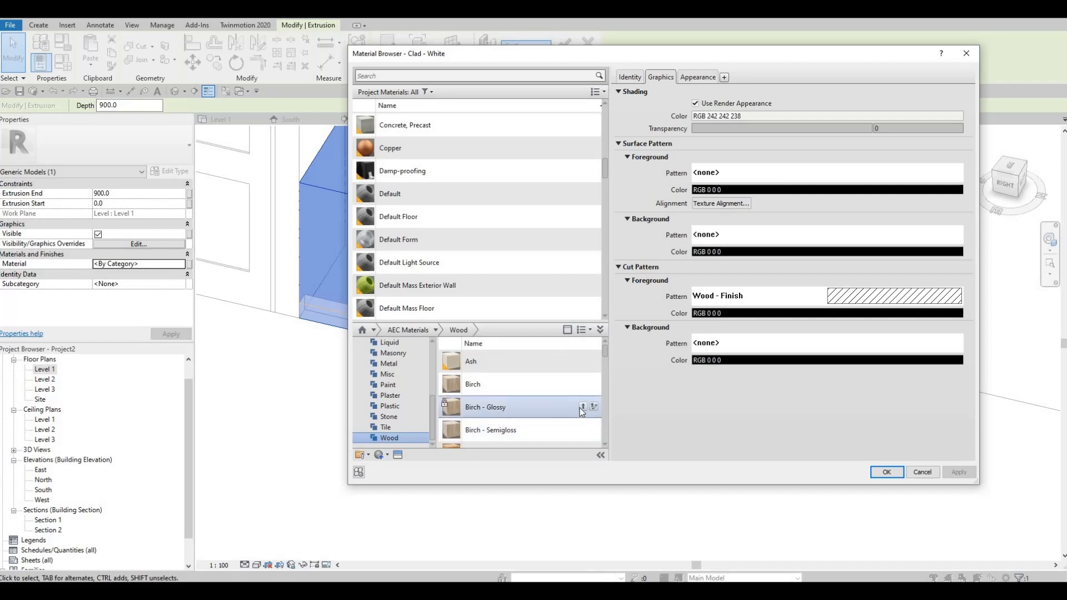
click(582, 406)
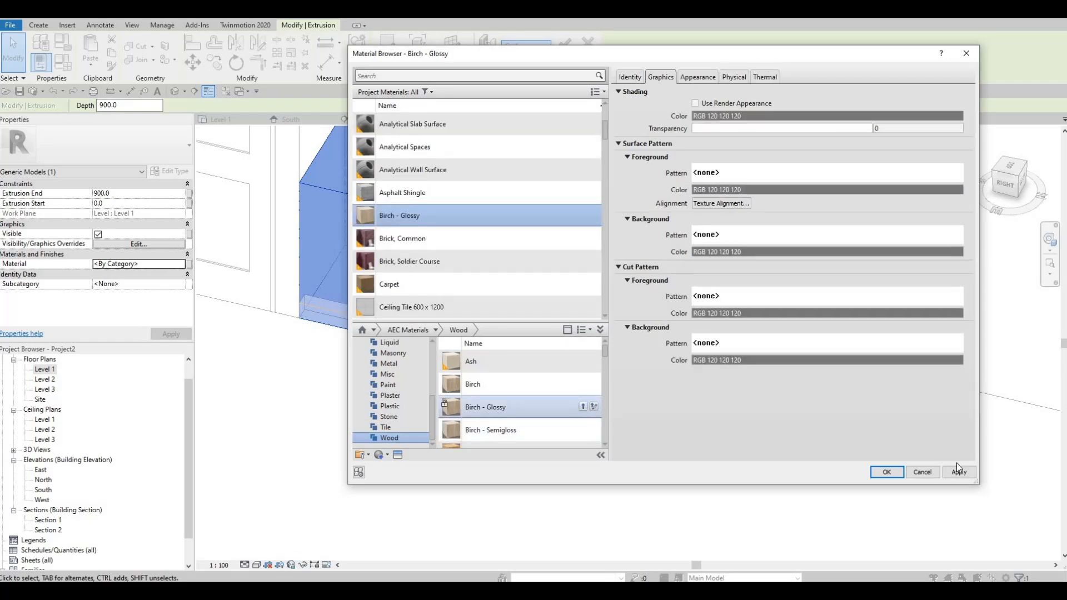
click(958, 473)
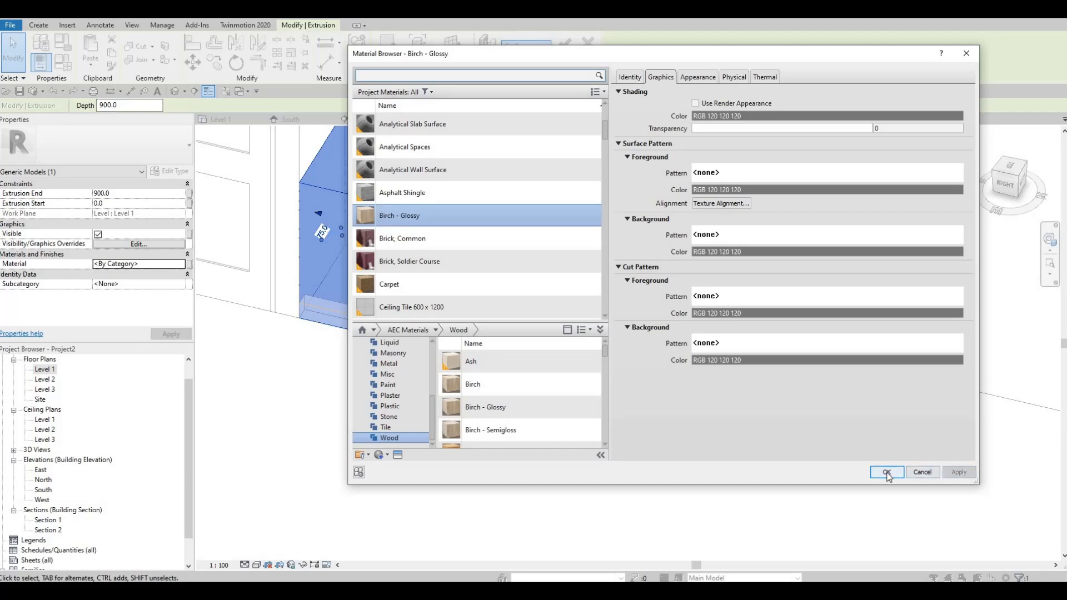
click(886, 472)
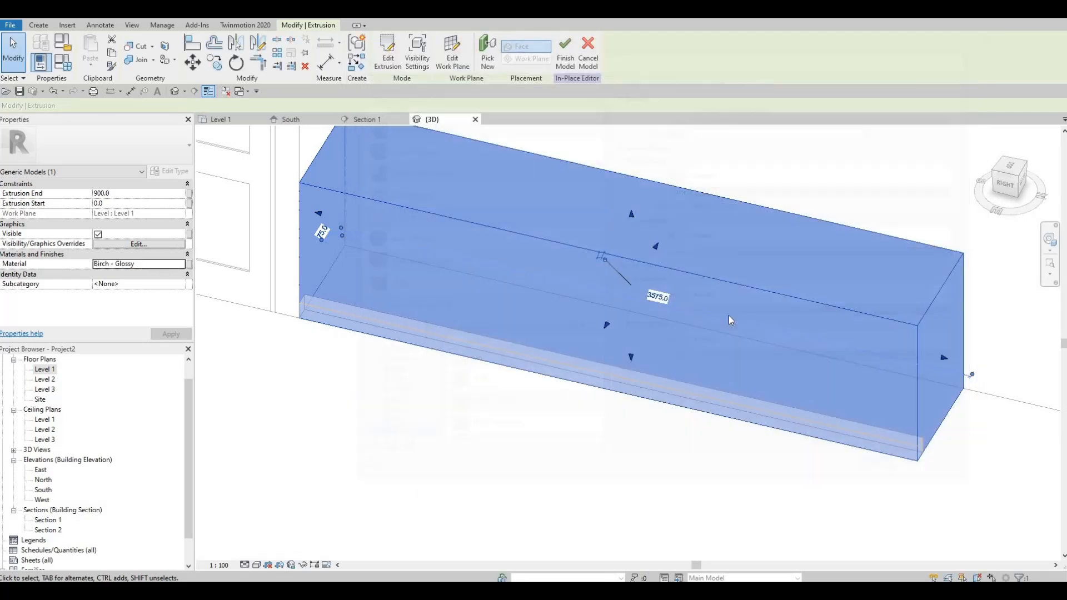
Finish the in-place cabinet model and open the Level 1 floor plan.
click(570, 60)
scroll(741, 371, down, 3)
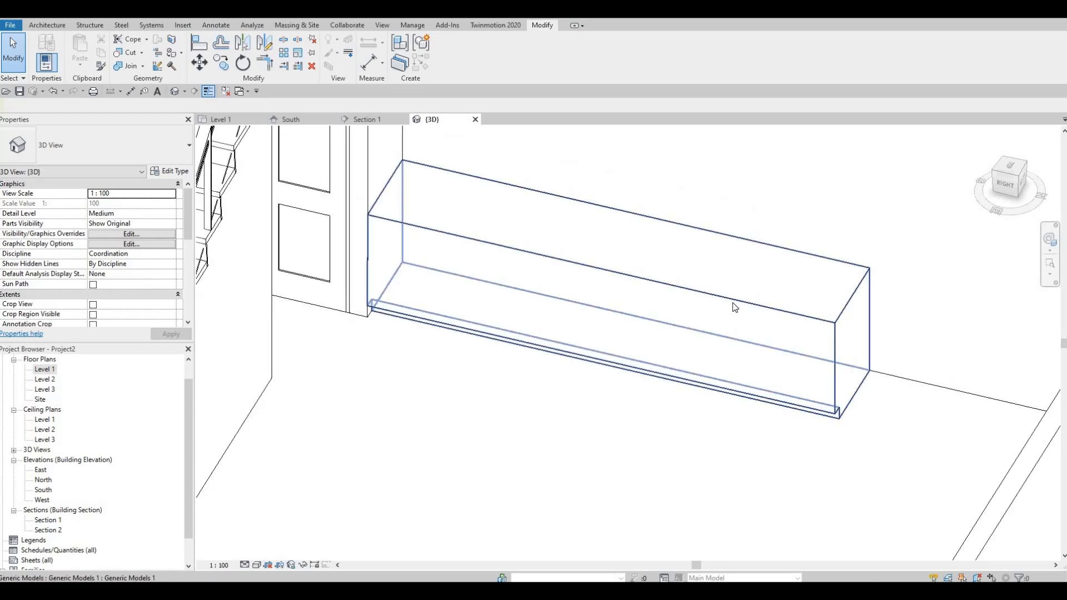
middle_drag(742, 305, 741, 314)
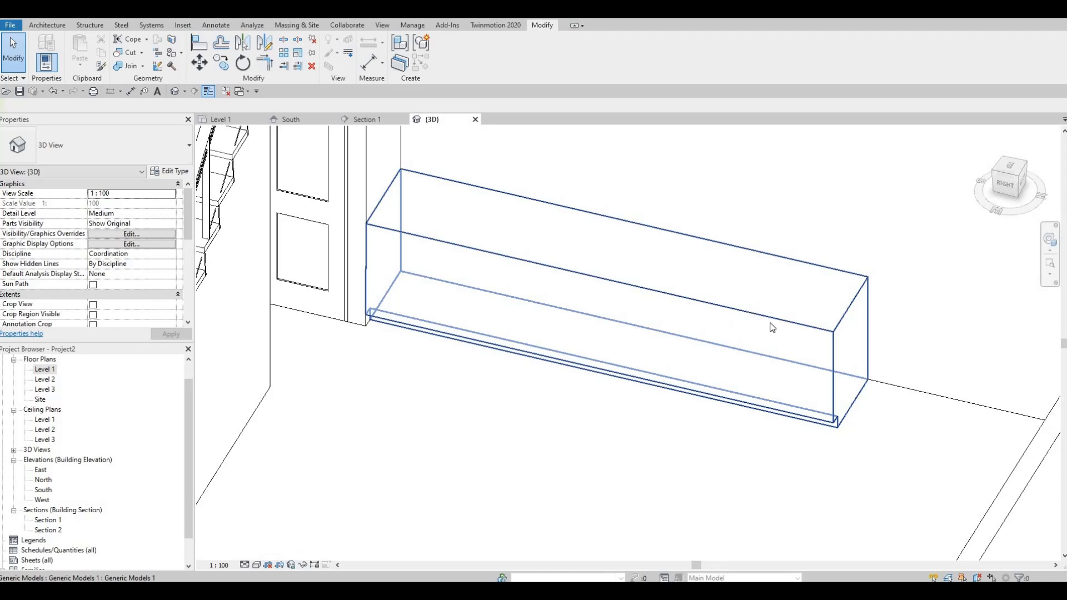
middle_drag(767, 328, 750, 334)
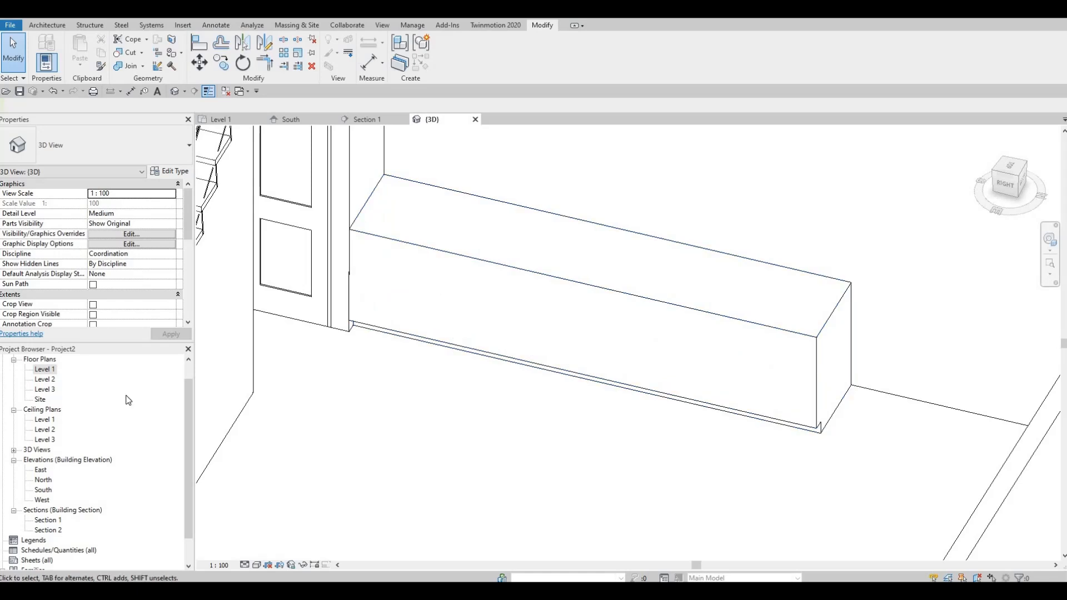
double_click(45, 369)
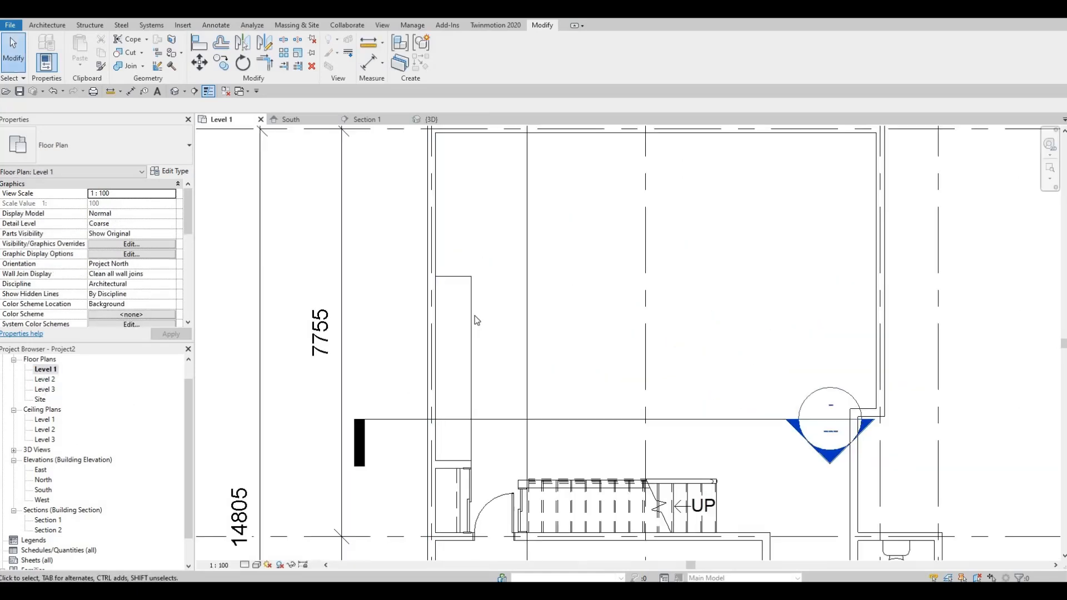
click(37, 25)
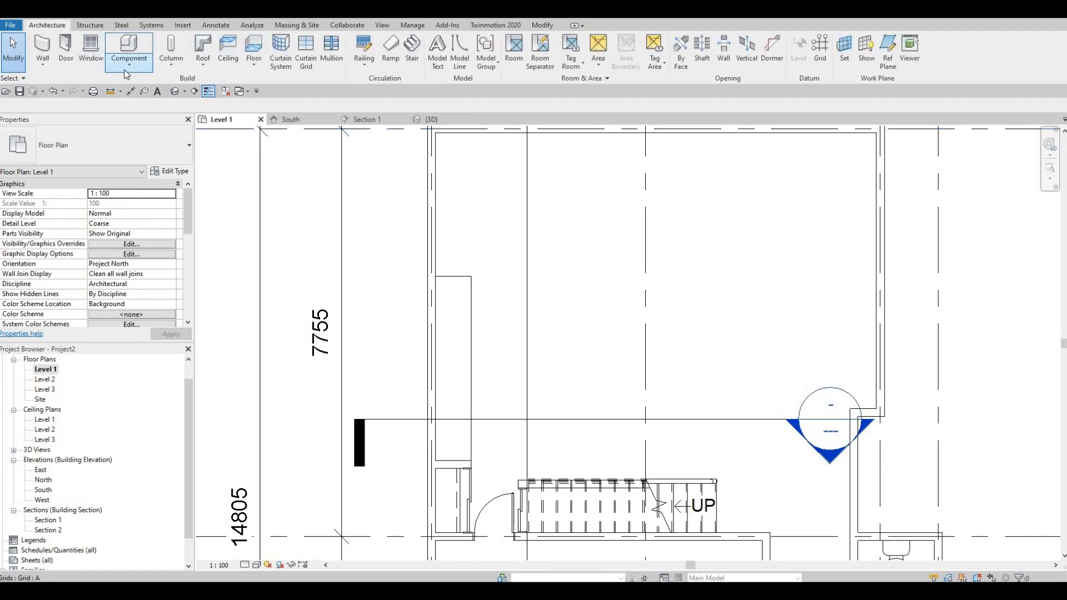
click(128, 65)
key(Escape)
key(Escape)
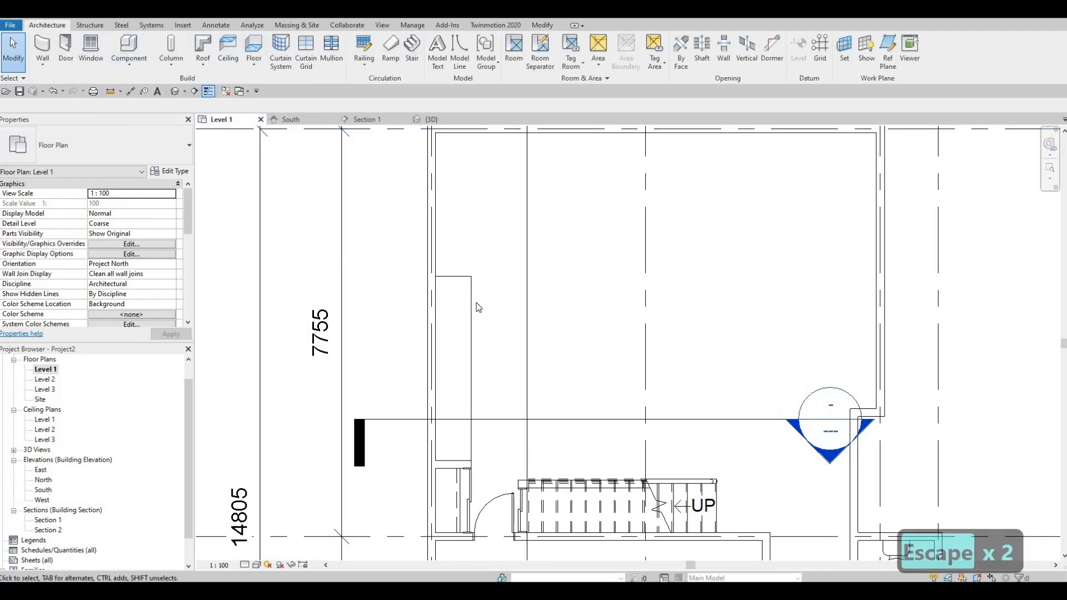
Reopen the cabinet for in-place editing and start a new solid extrusion.
click(471, 333)
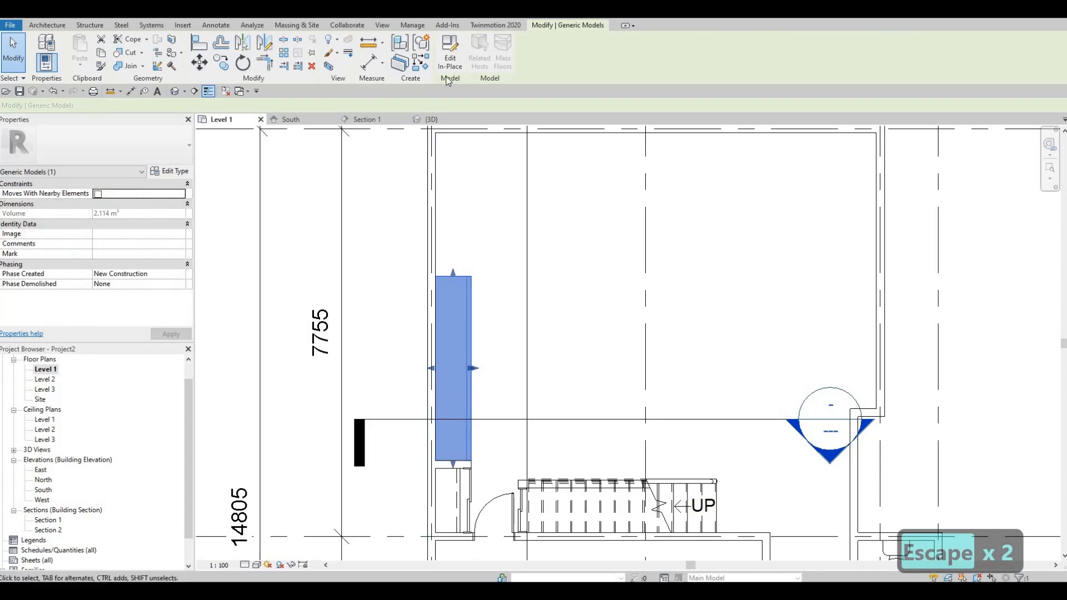
click(449, 62)
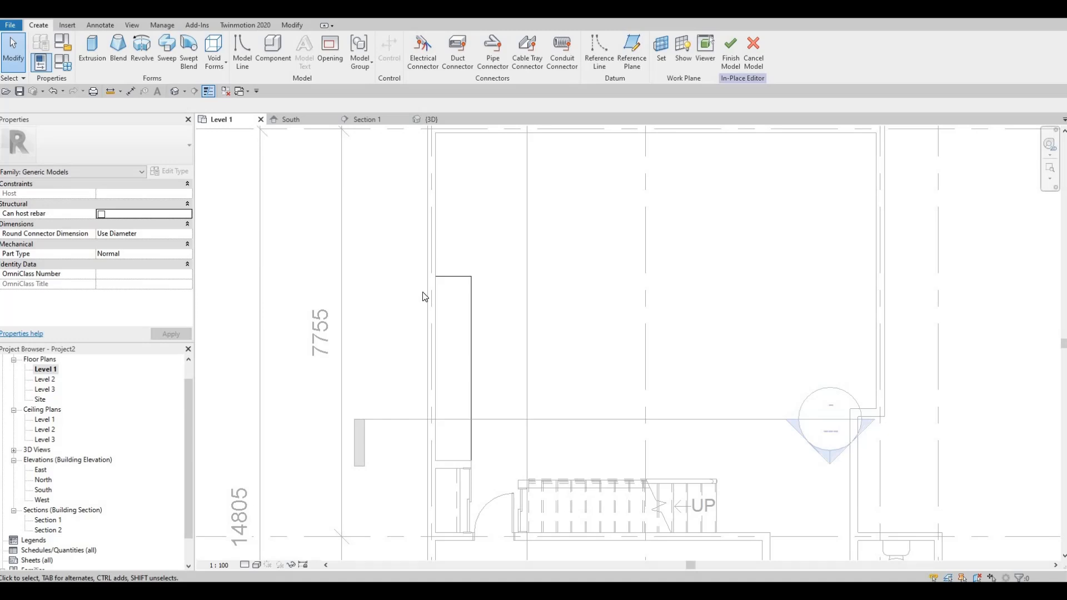
click(87, 48)
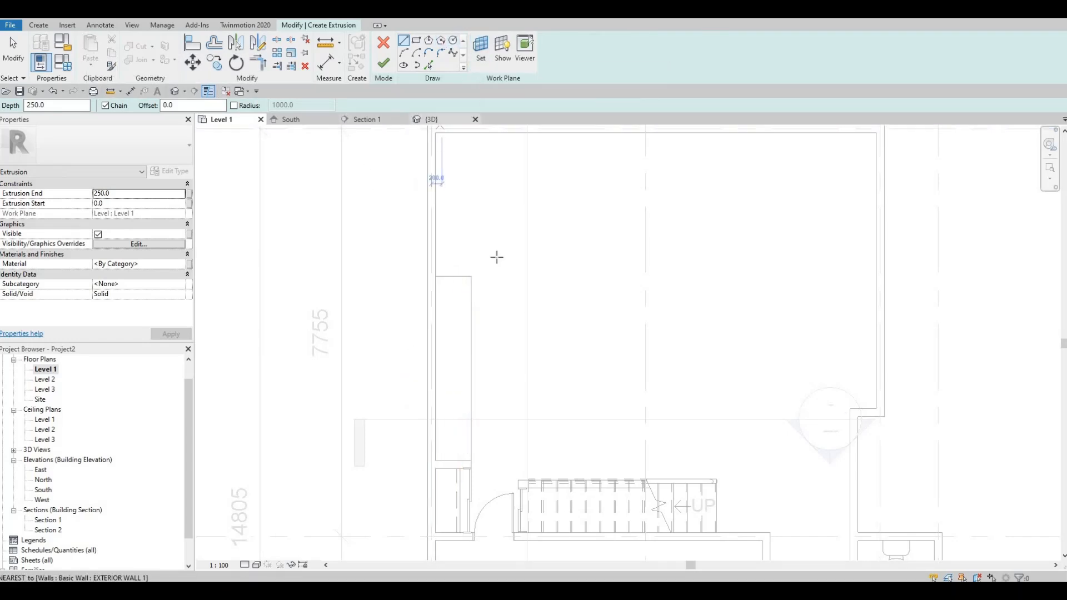
In the 3D view, pick the cabinet's top face as the work plane for the extrusion.
click(453, 120)
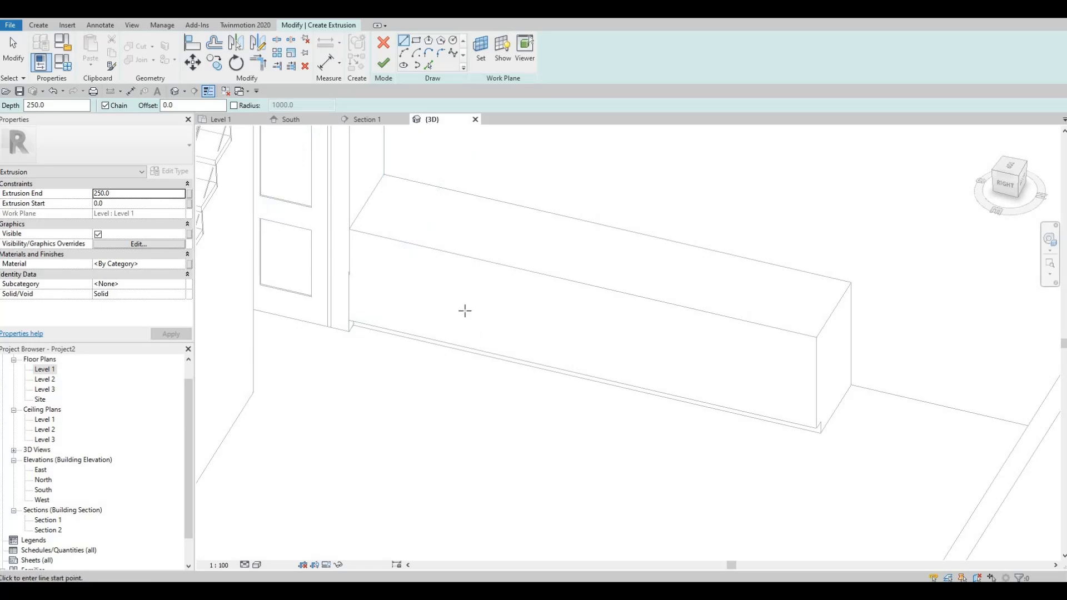
scroll(465, 309, down, 2)
middle_drag(464, 309, 421, 356)
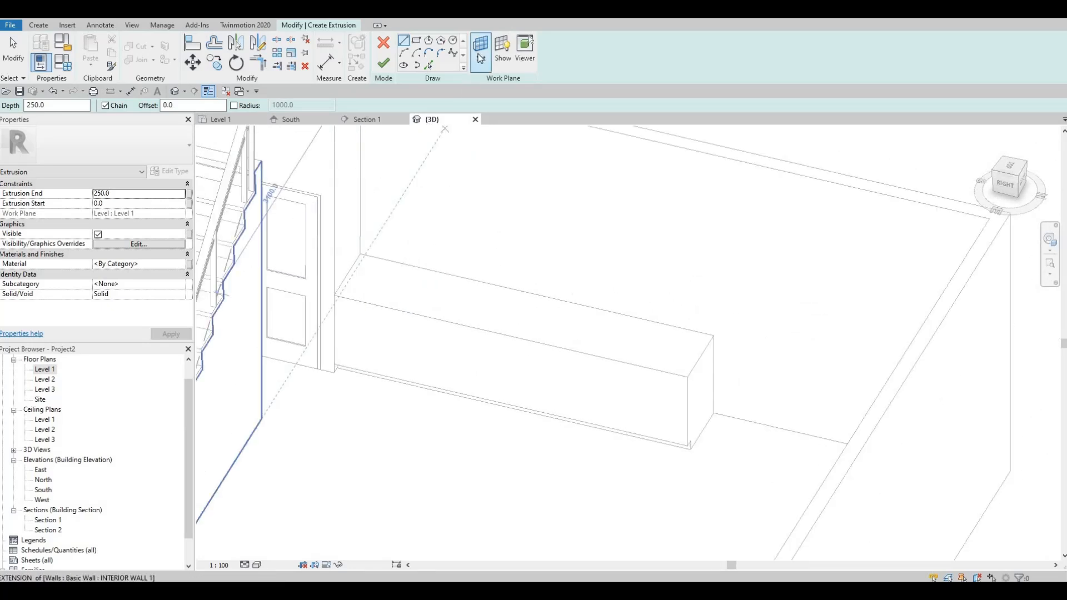
click(480, 58)
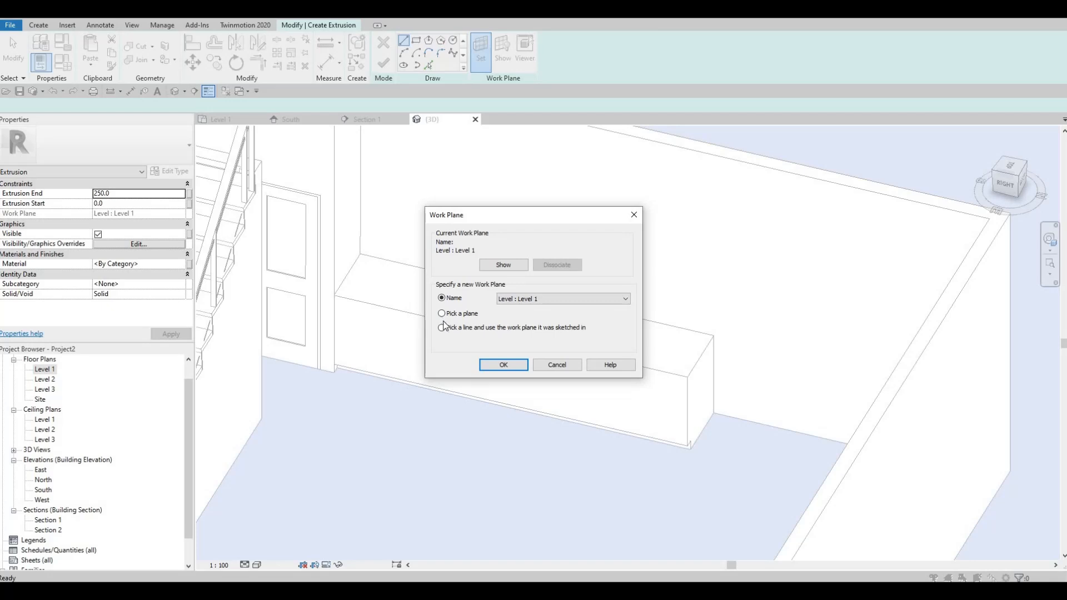
click(492, 367)
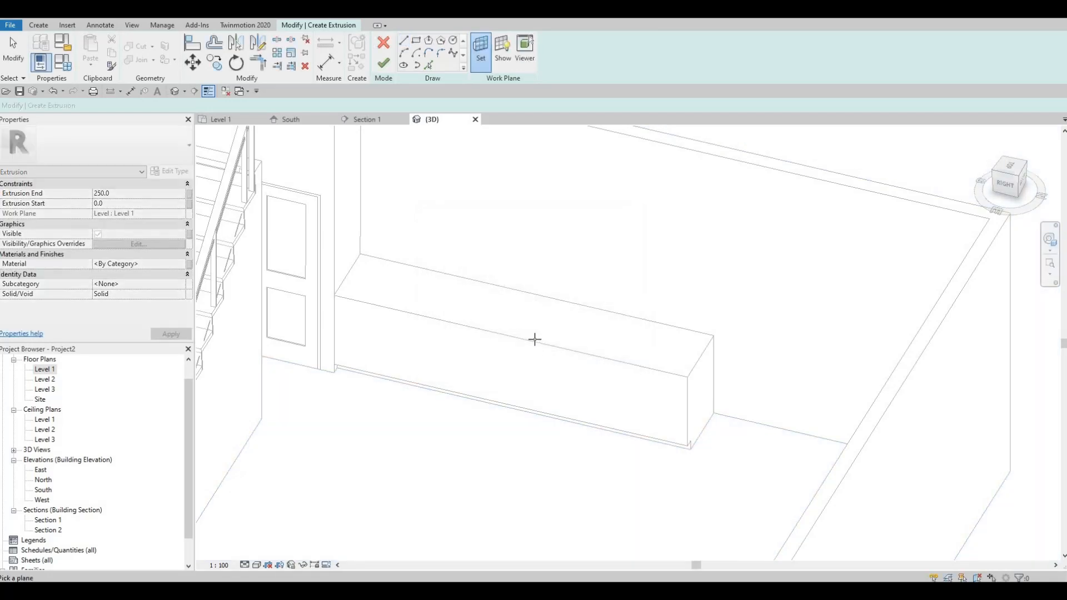
click(534, 339)
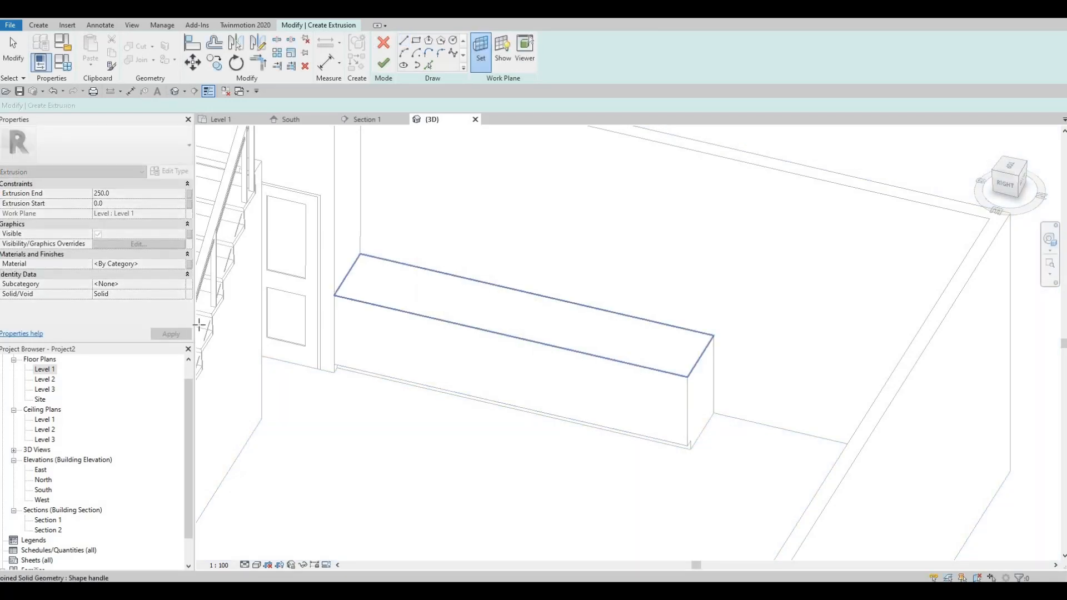
In the Level 1 plan, sketch a 680 by 3500 mm rectangular profile between opposite corners of the cabinet's outline.
double_click(43, 370)
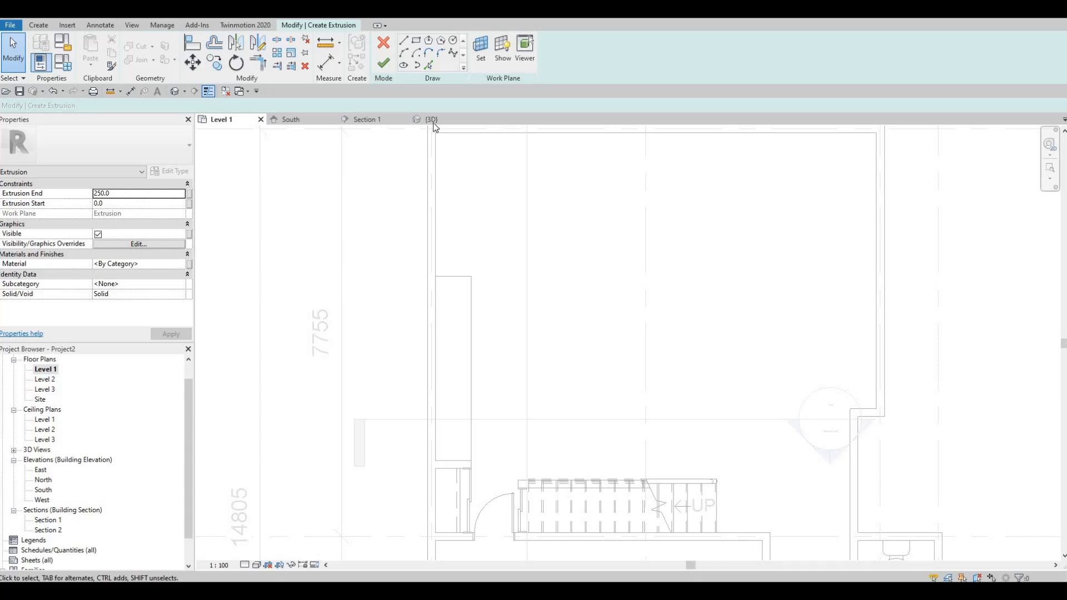
click(418, 42)
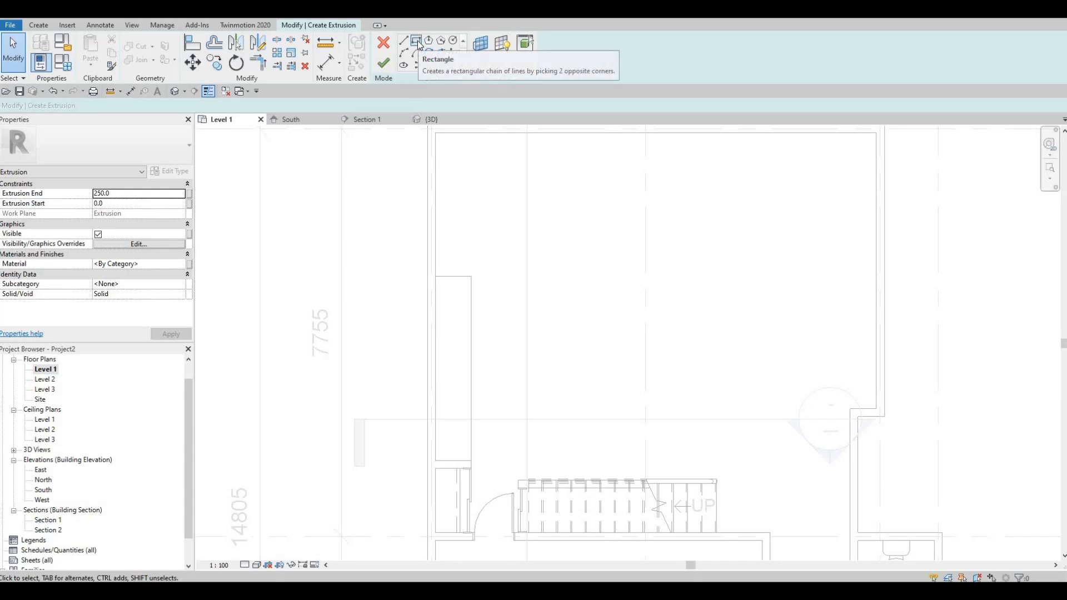
click(436, 278)
click(472, 461)
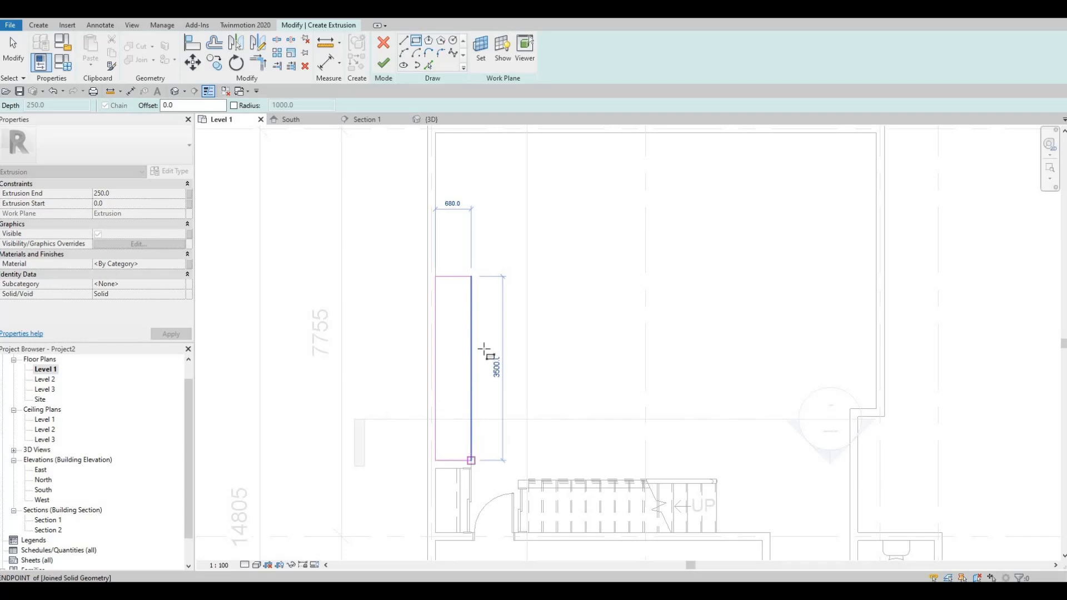
key(Escape)
scroll(455, 320, up, 1)
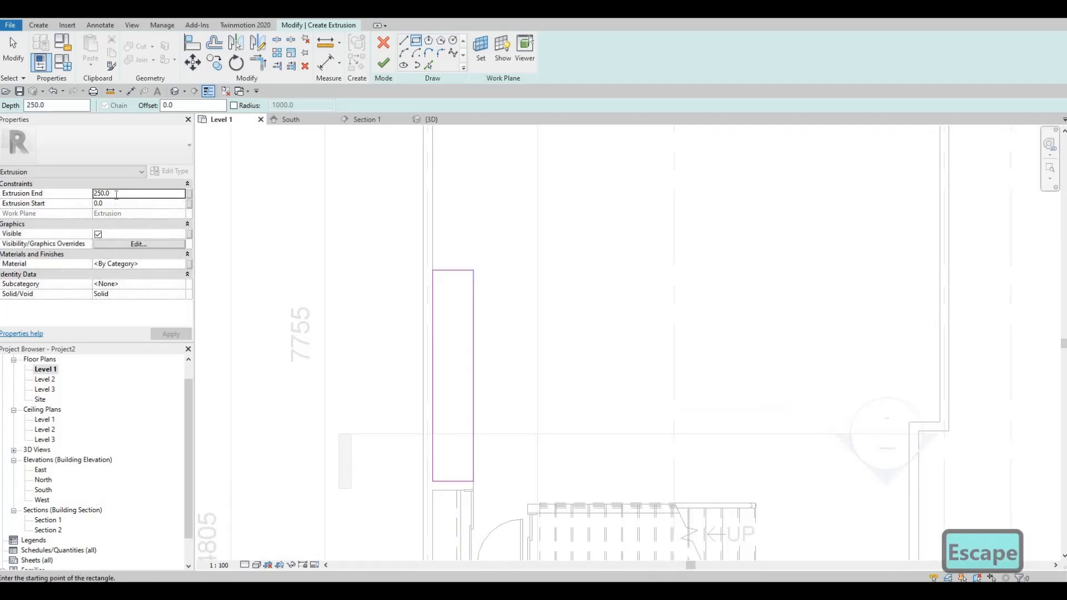
Set the extrusion end to 25 mm, finish the countertop slab and show it in the 3D view.
text(25)
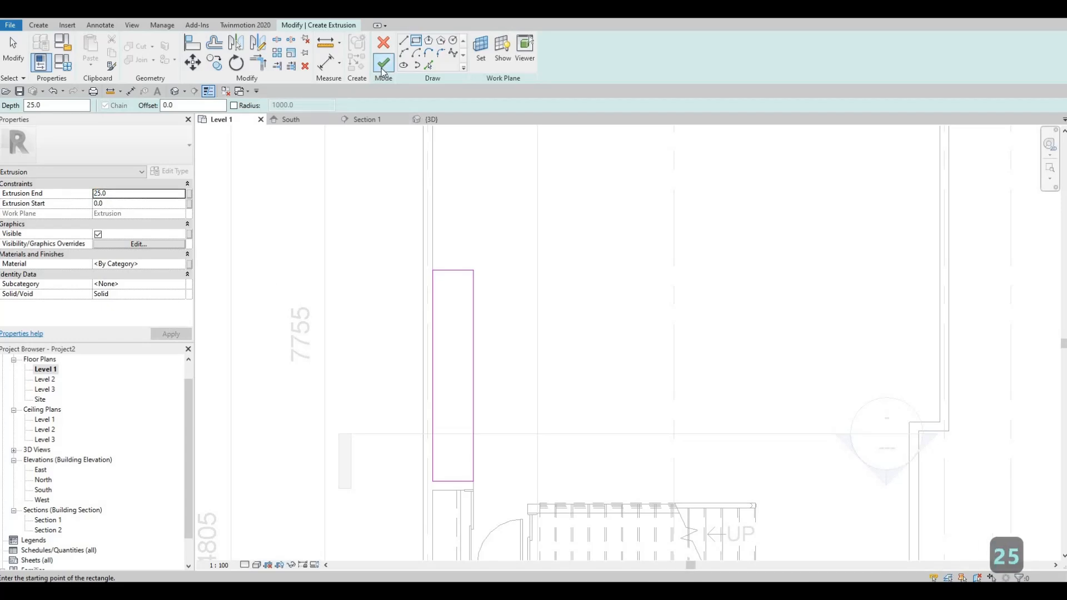
click(422, 121)
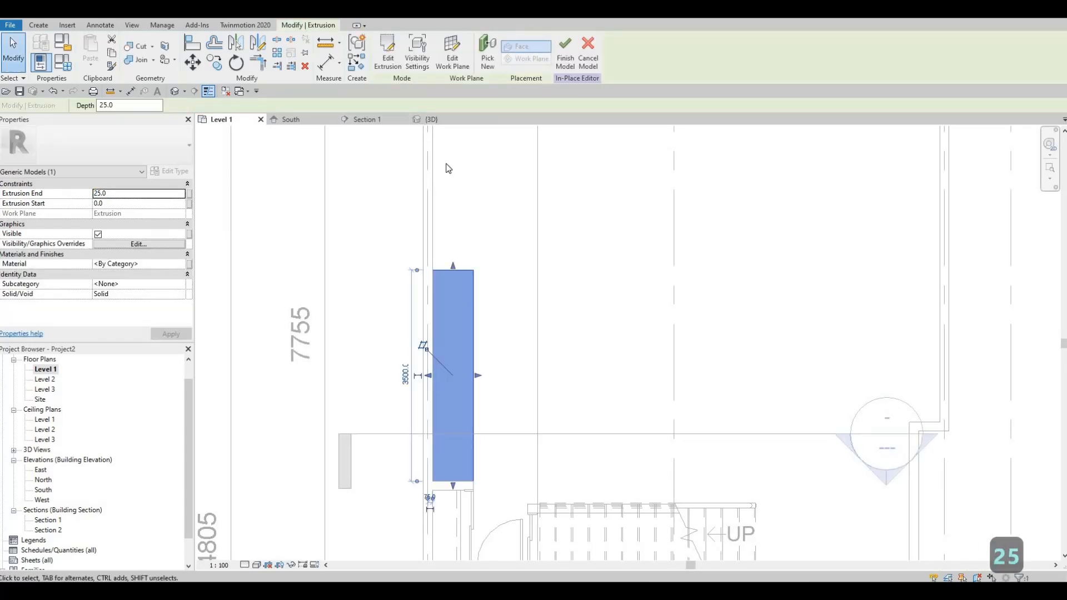
scroll(500, 351, up, 5)
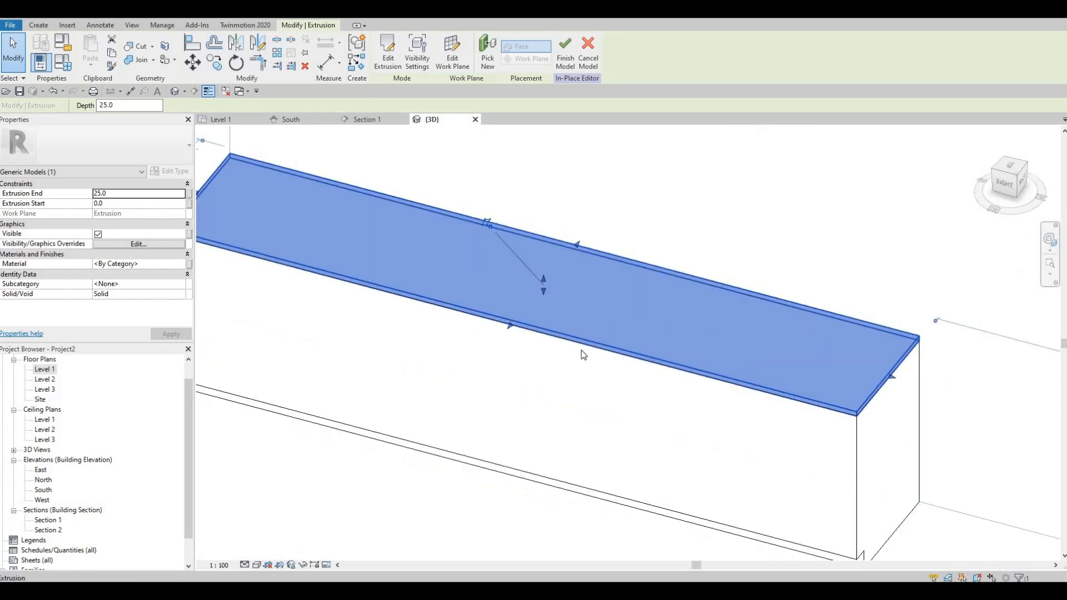
middle_drag(357, 312, 478, 332)
scroll(479, 333, down, 2)
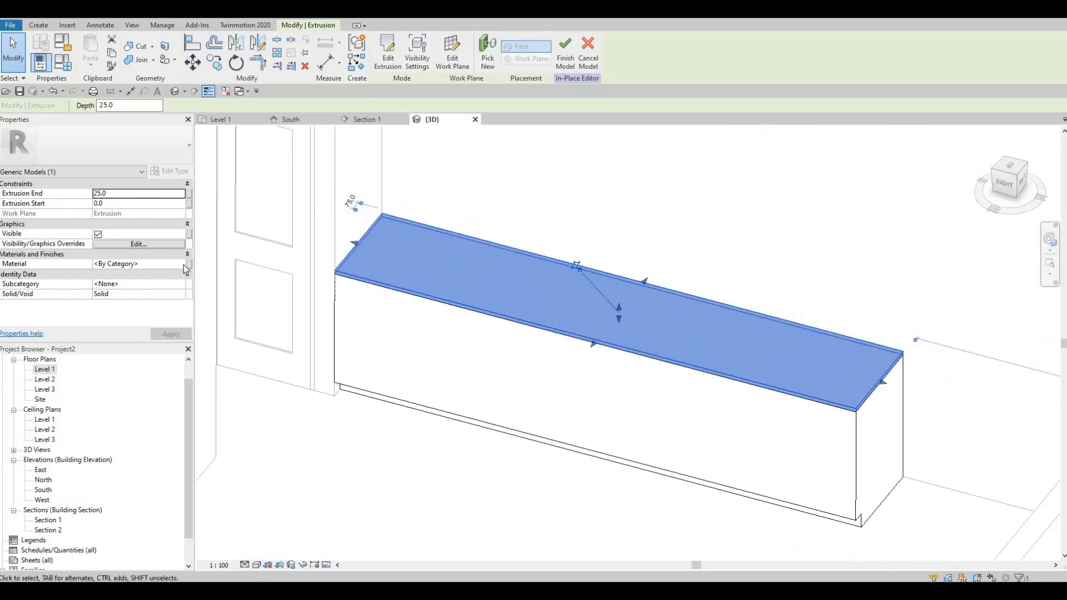
Add Fieldstone from the AEC Materials Stone library, assign it to the countertop extrusion and finish the in-place model.
click(184, 265)
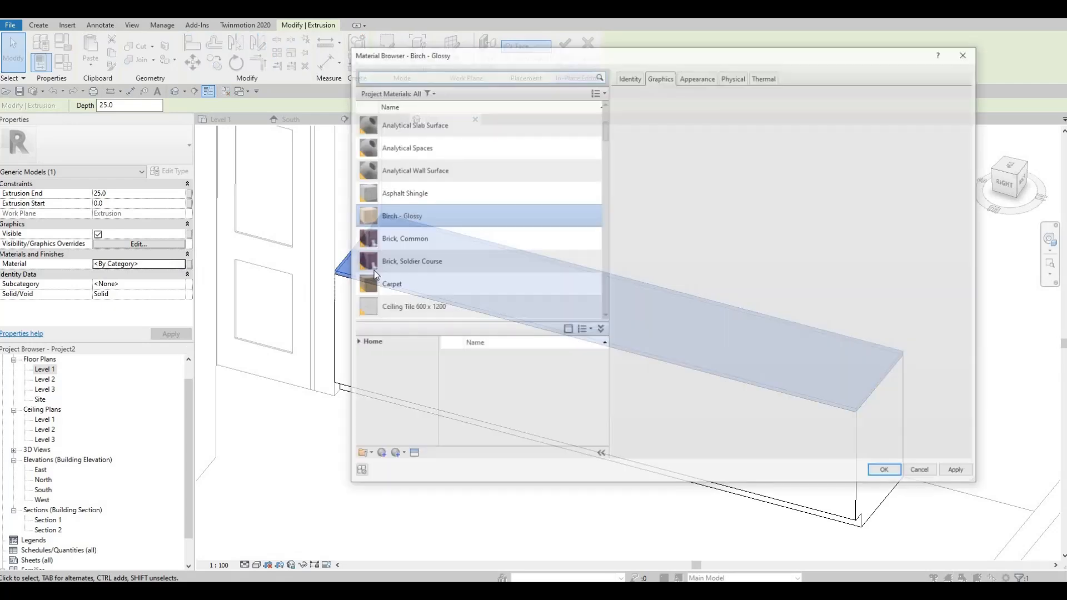
scroll(435, 249, down, 10)
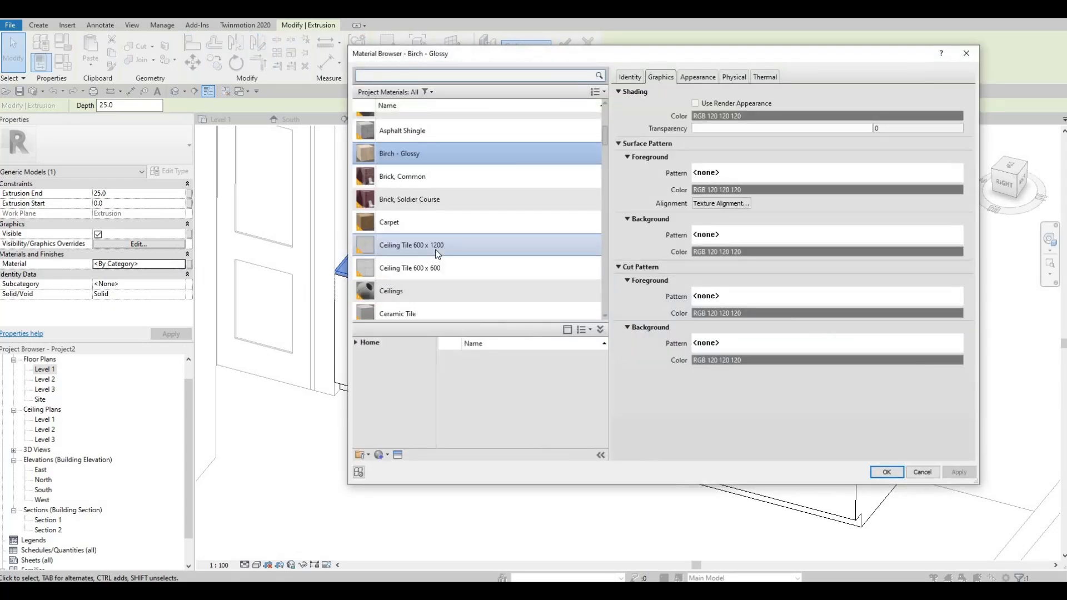
click(369, 342)
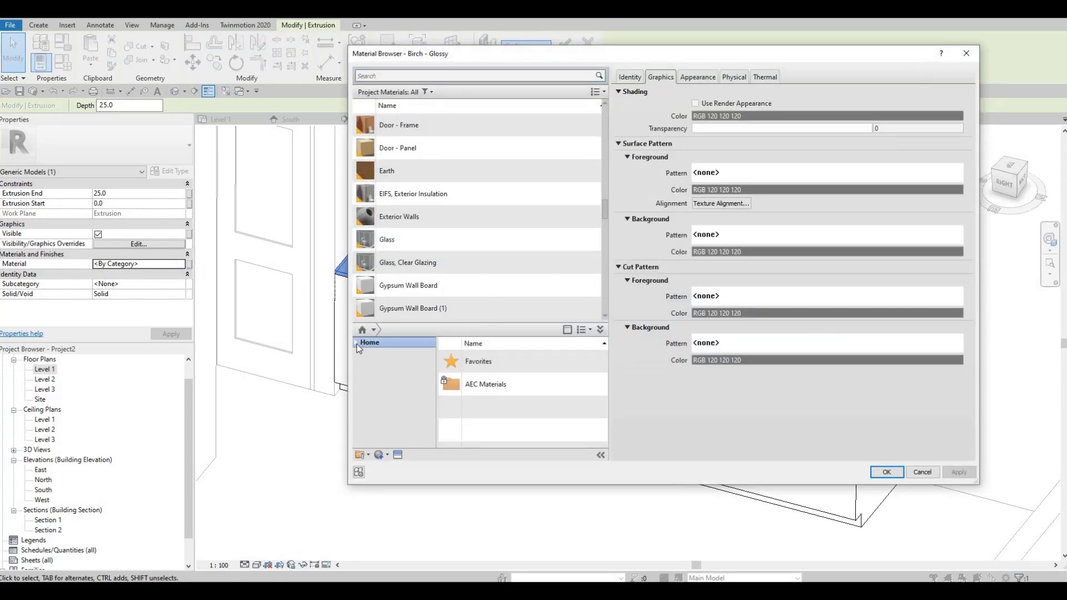
click(362, 364)
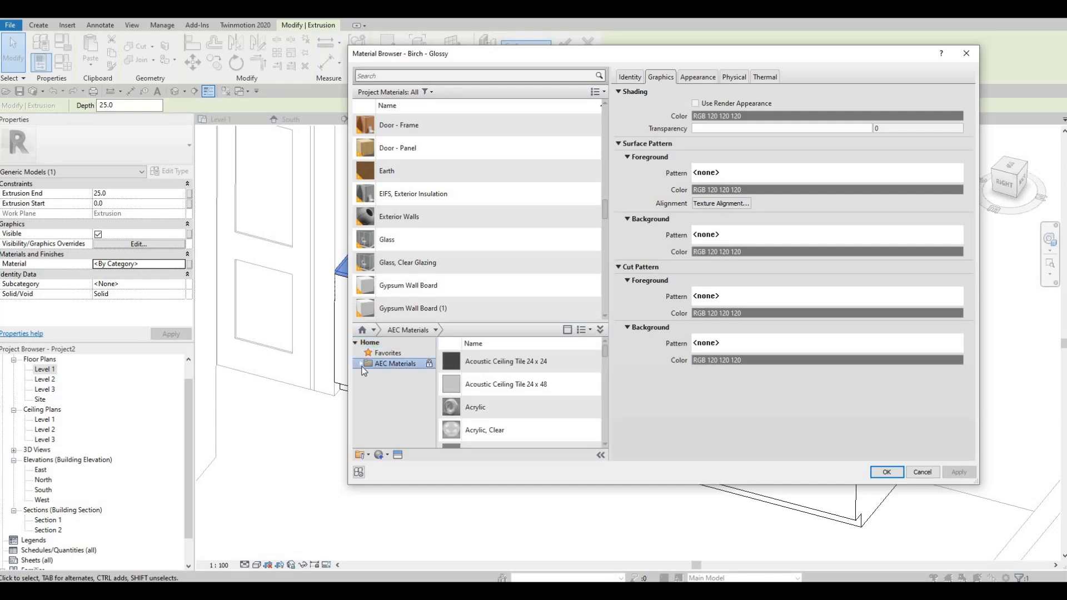
scroll(405, 428, down, 3)
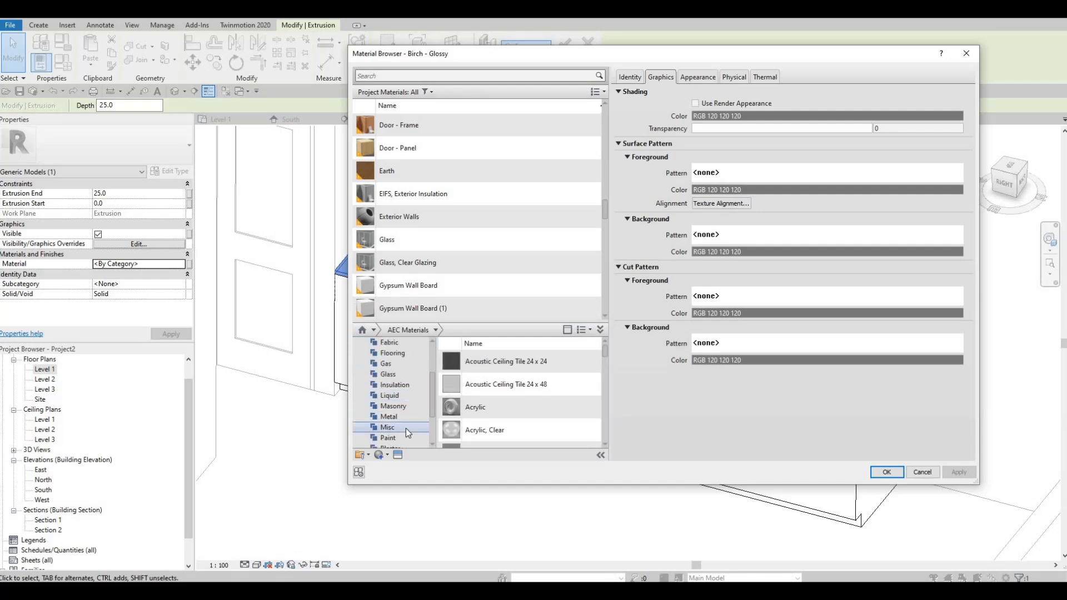
click(404, 427)
scroll(393, 411, down, 1)
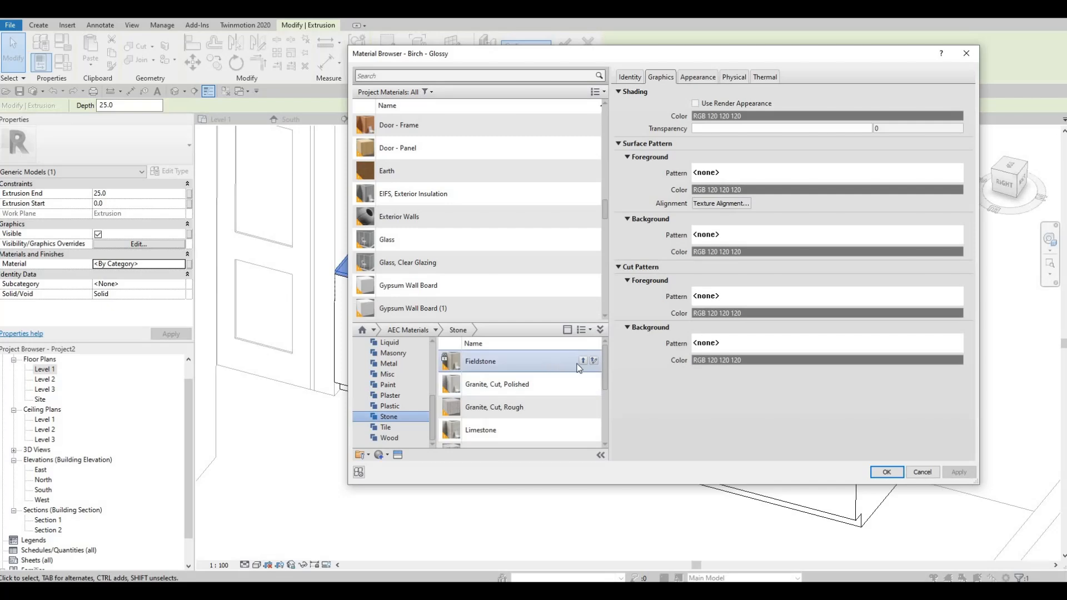
click(582, 361)
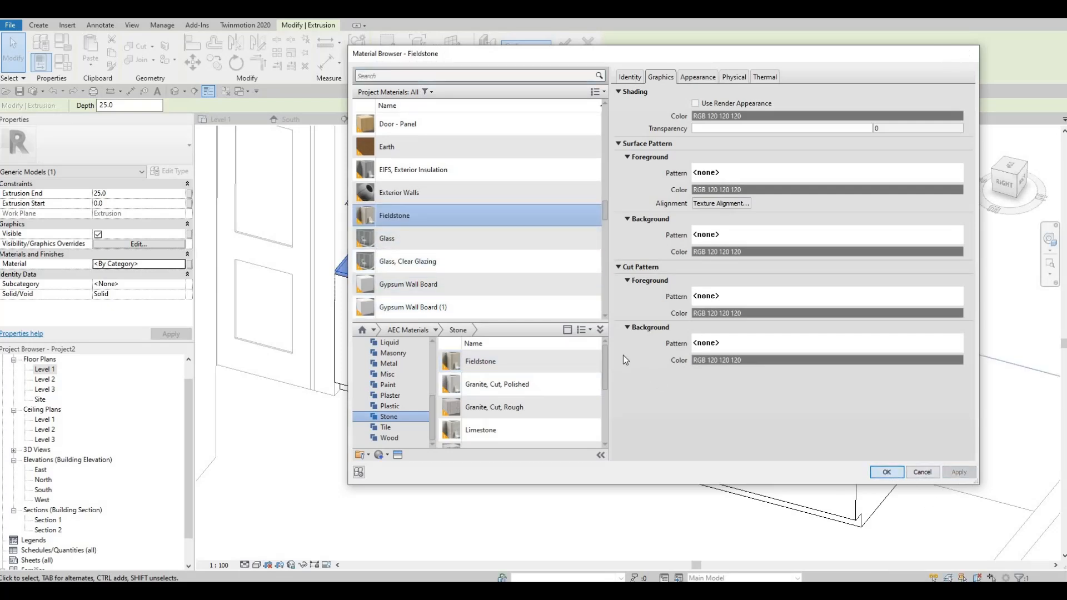
click(886, 472)
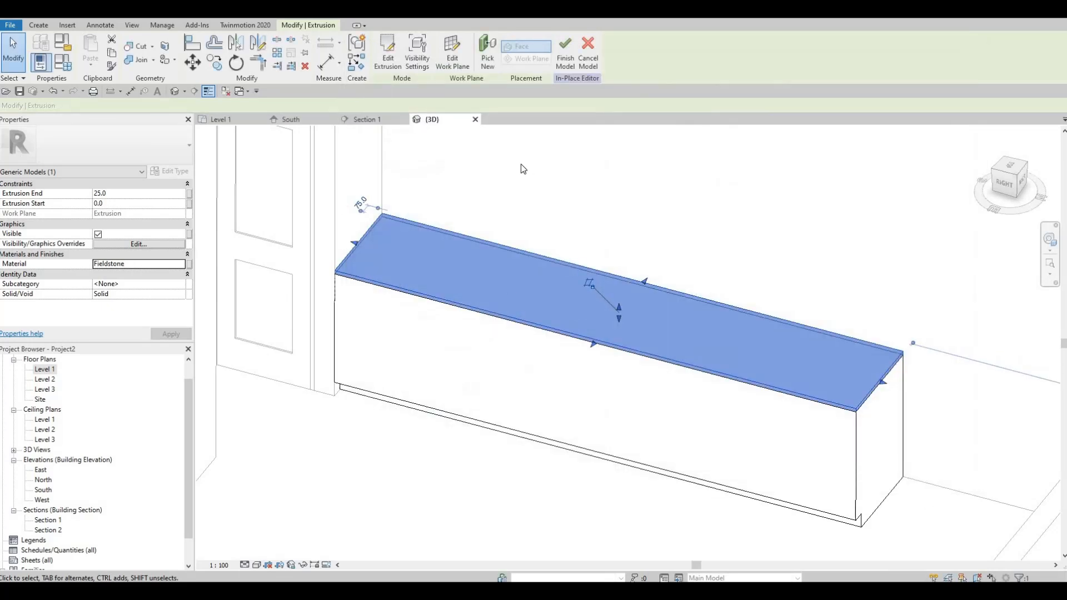
click(564, 55)
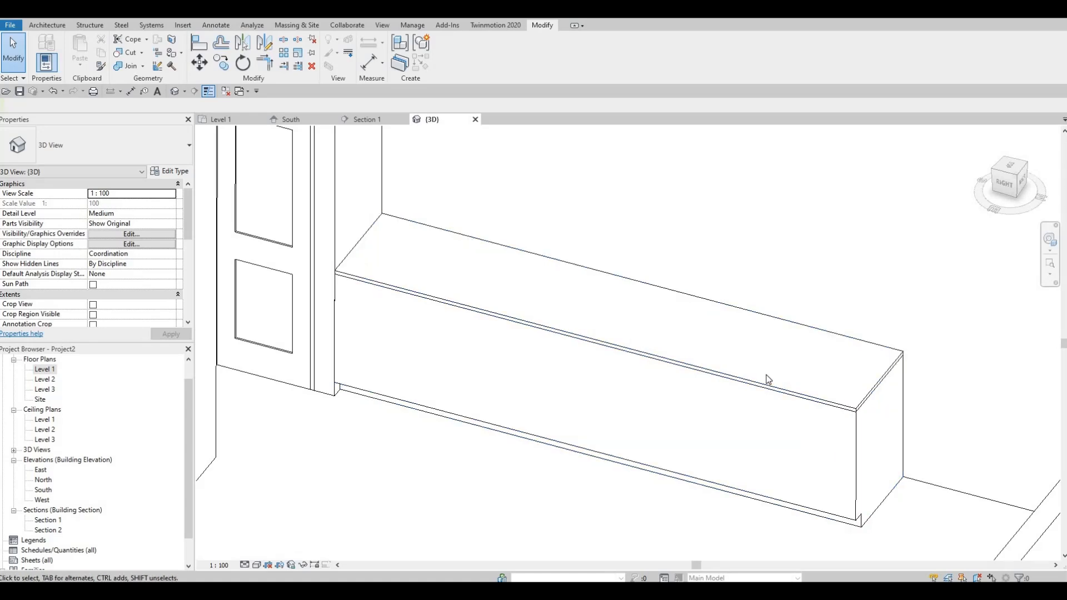
Examine the finished cabinet, its toe kick and its countertop beside the closet in the 3D view.
click(853, 526)
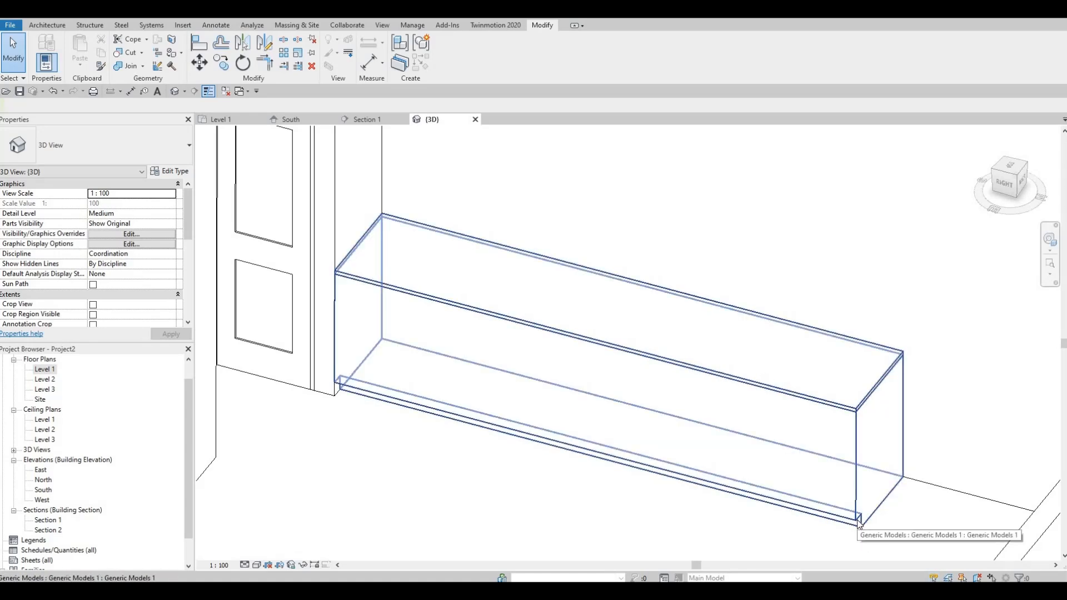
scroll(581, 492, down, 2)
key(Escape)
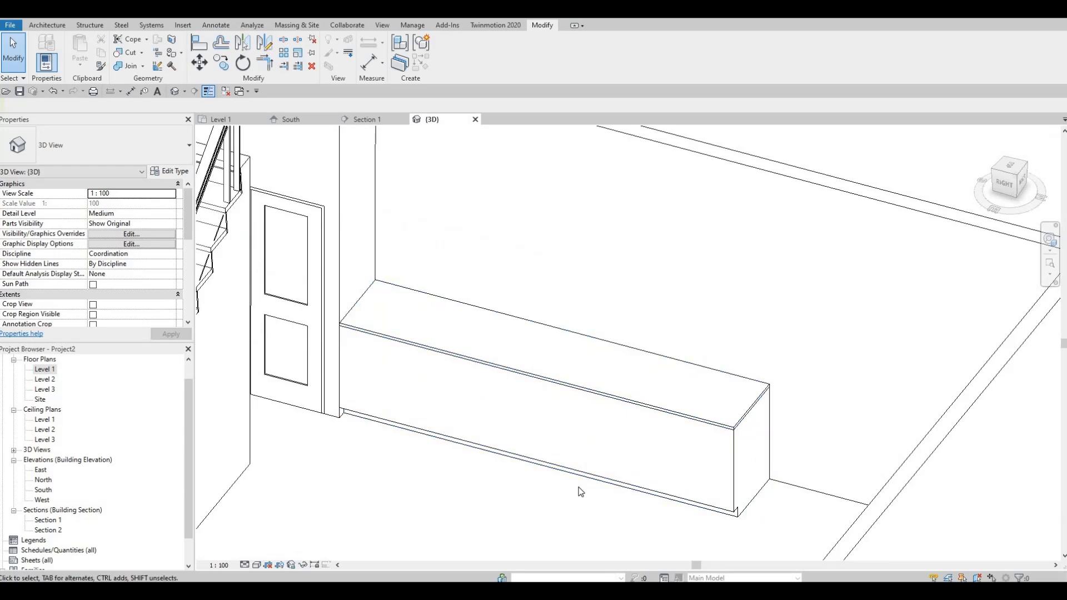
shift+middle_drag(581, 511, 561, 384)
scroll(591, 473, down, 2)
scroll(591, 472, up, 1)
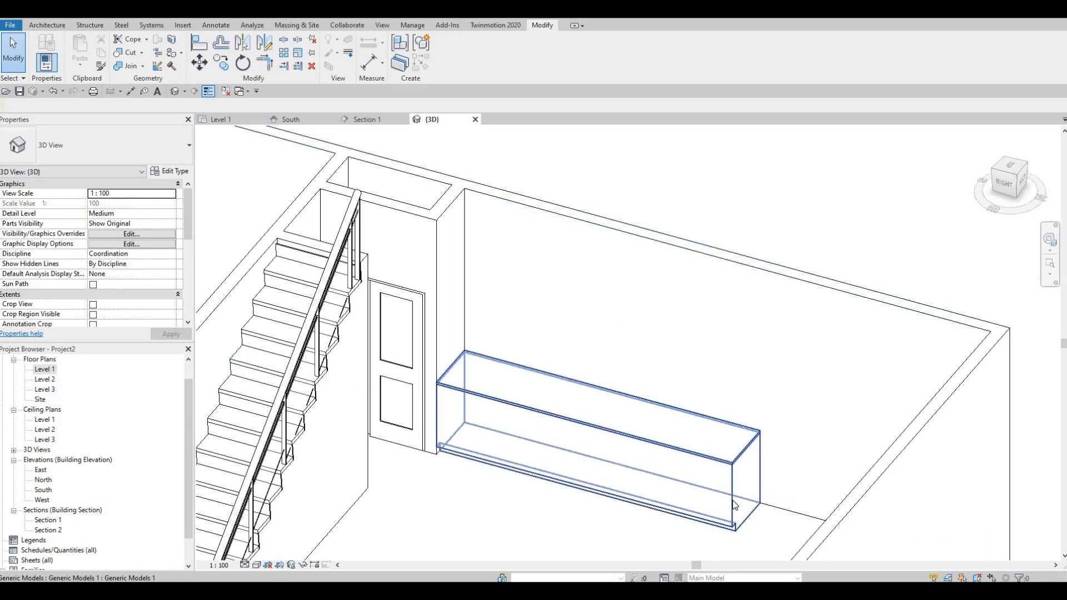
click(683, 431)
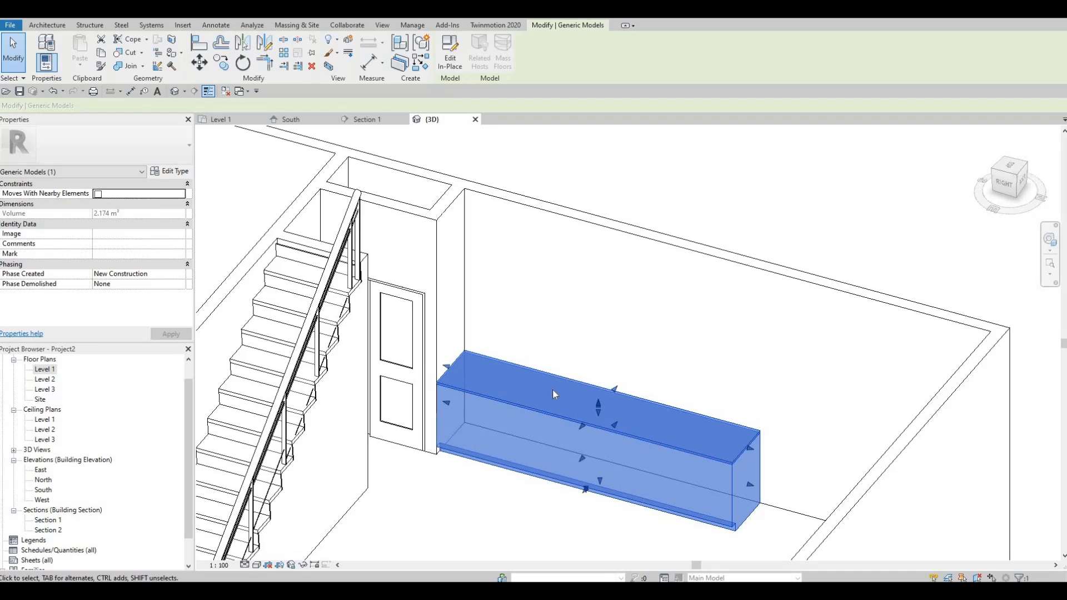
key(Escape)
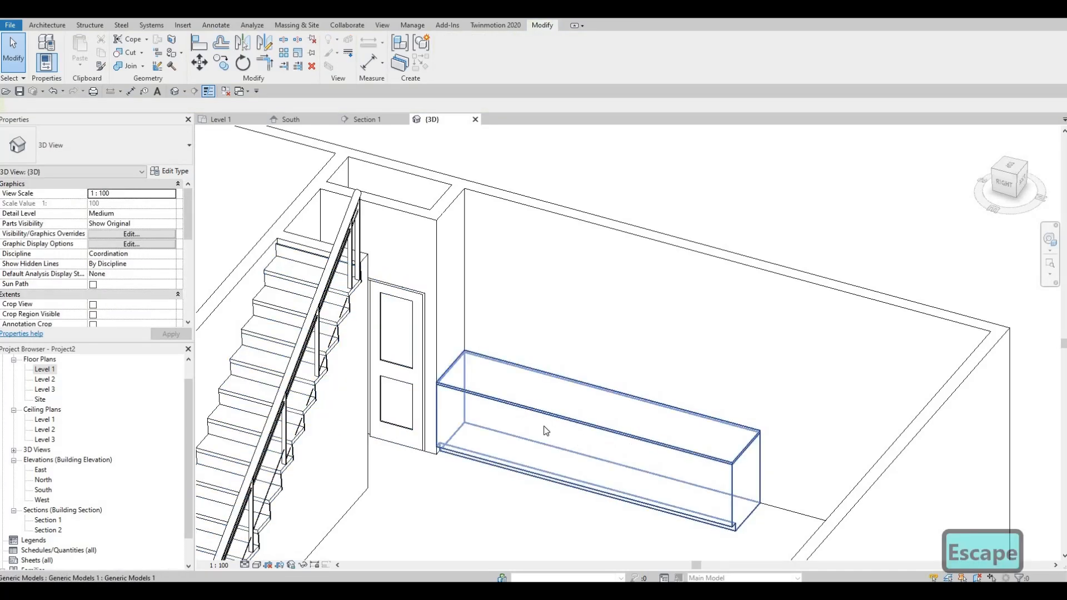
scroll(546, 430, up, 1)
scroll(545, 416, up, 1)
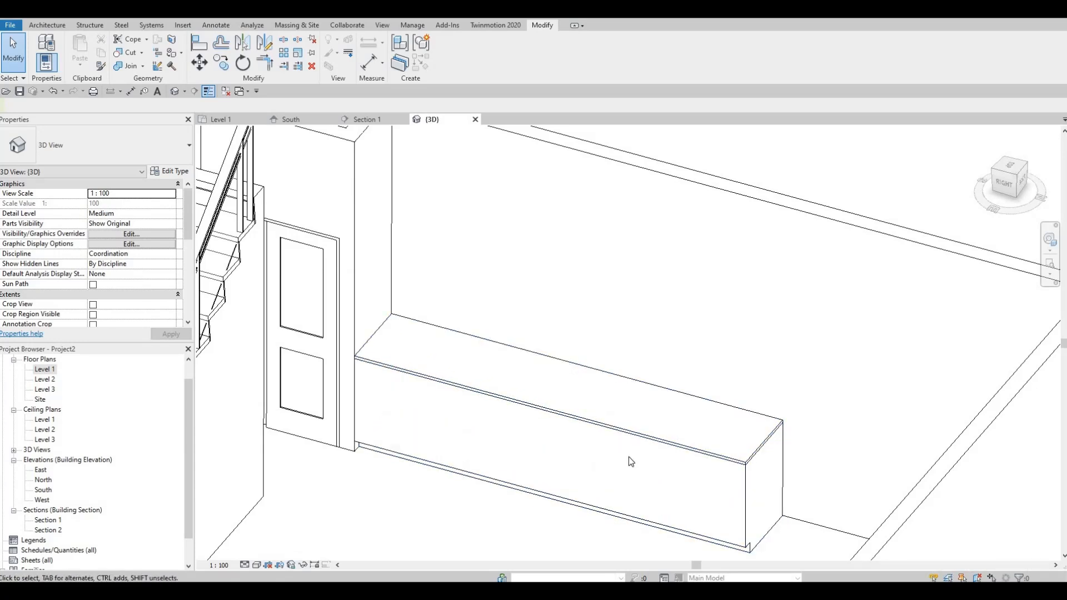
Start loading a family and check the folder path of the Plumbing fixtures Sinks library.
key(F1)
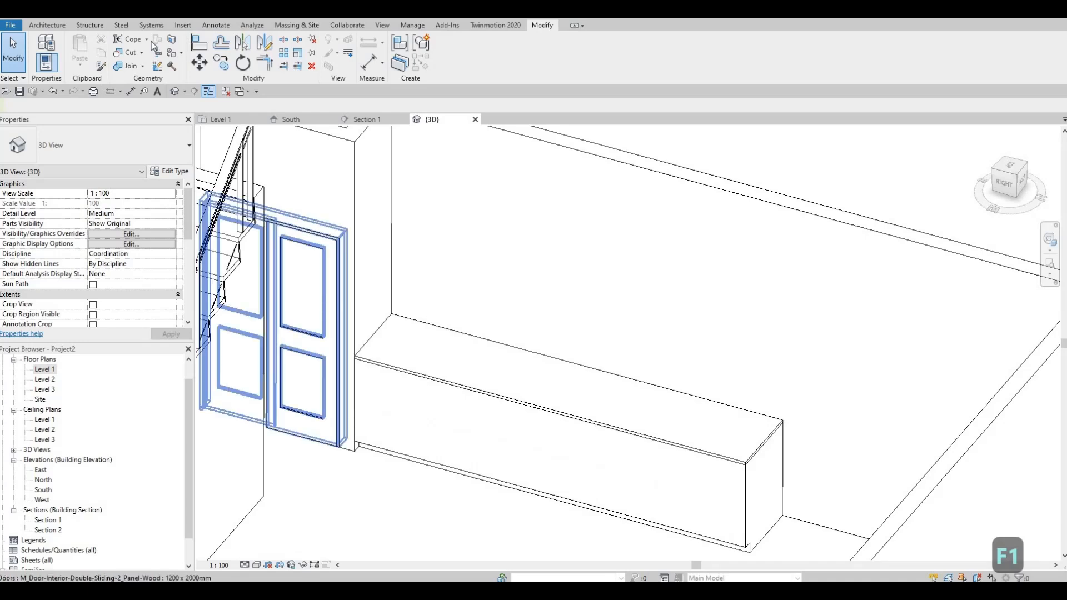
scroll(457, 83, up, 9)
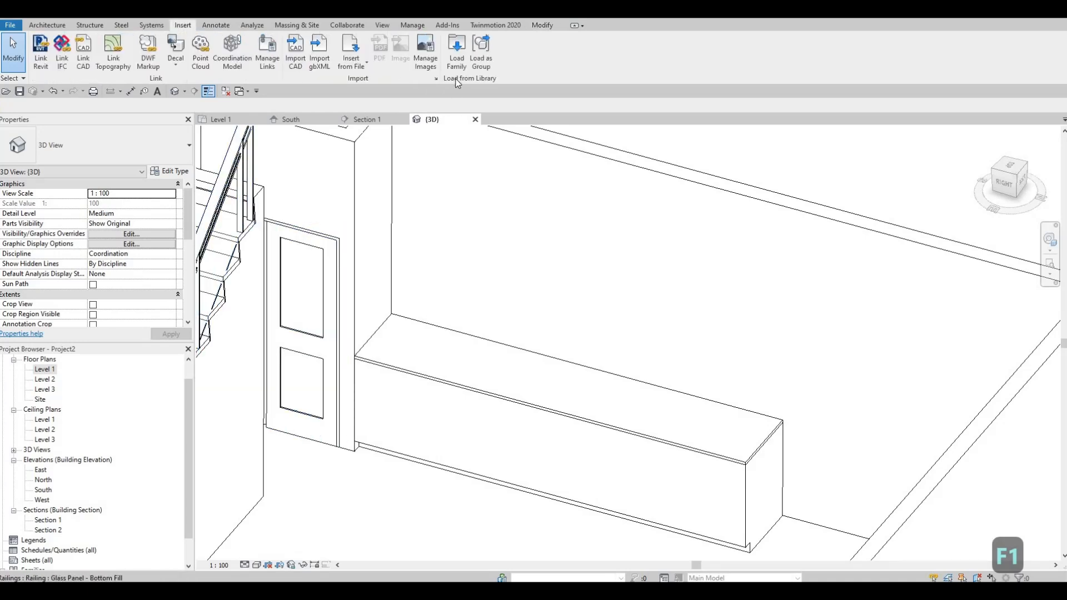
click(457, 62)
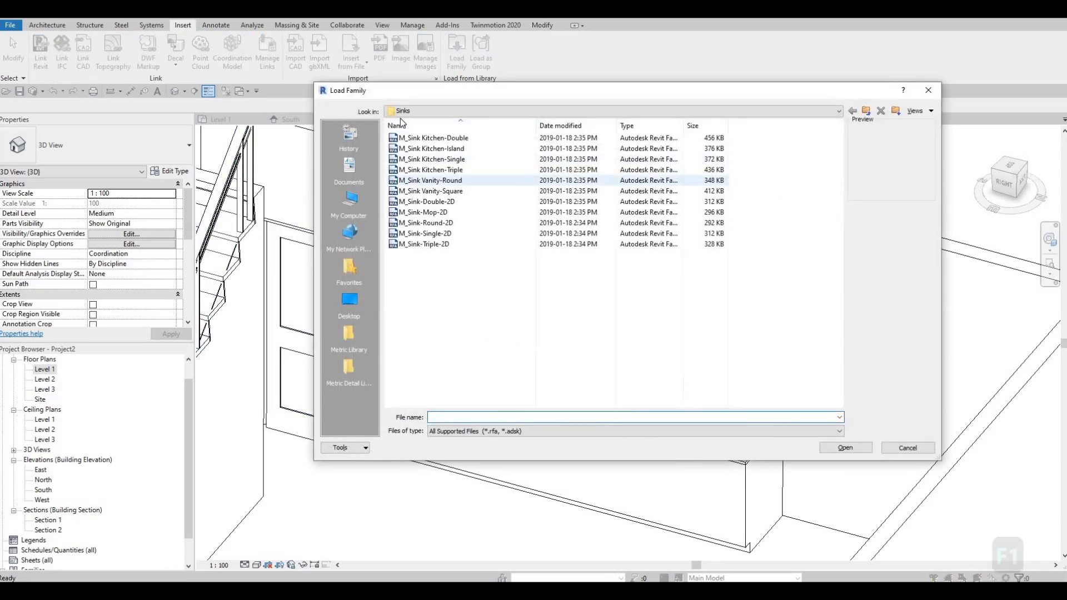
click(456, 111)
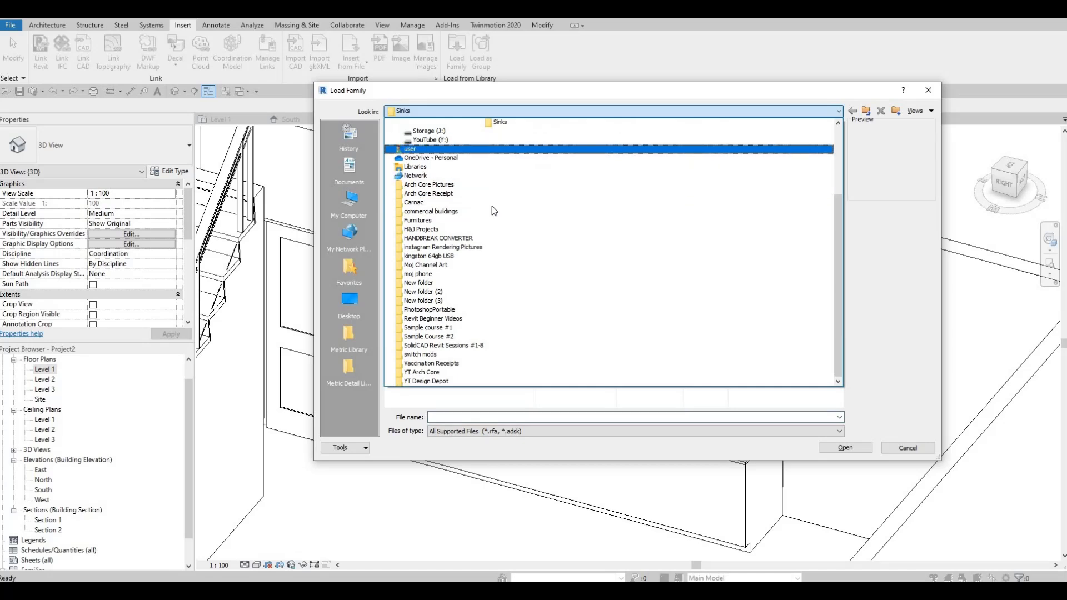
scroll(491, 192, up, 1)
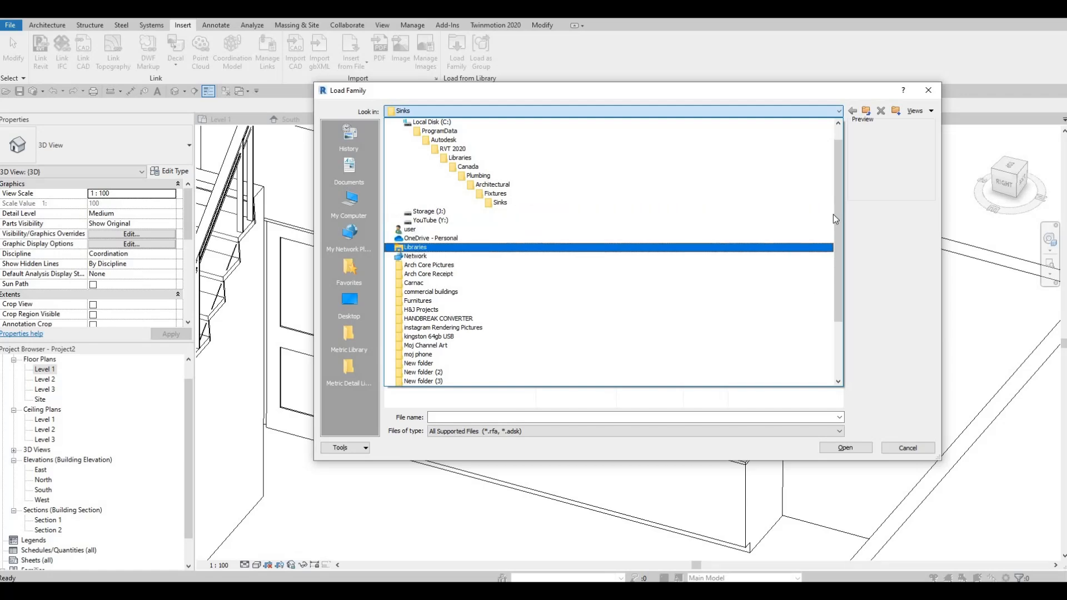
key(Escape)
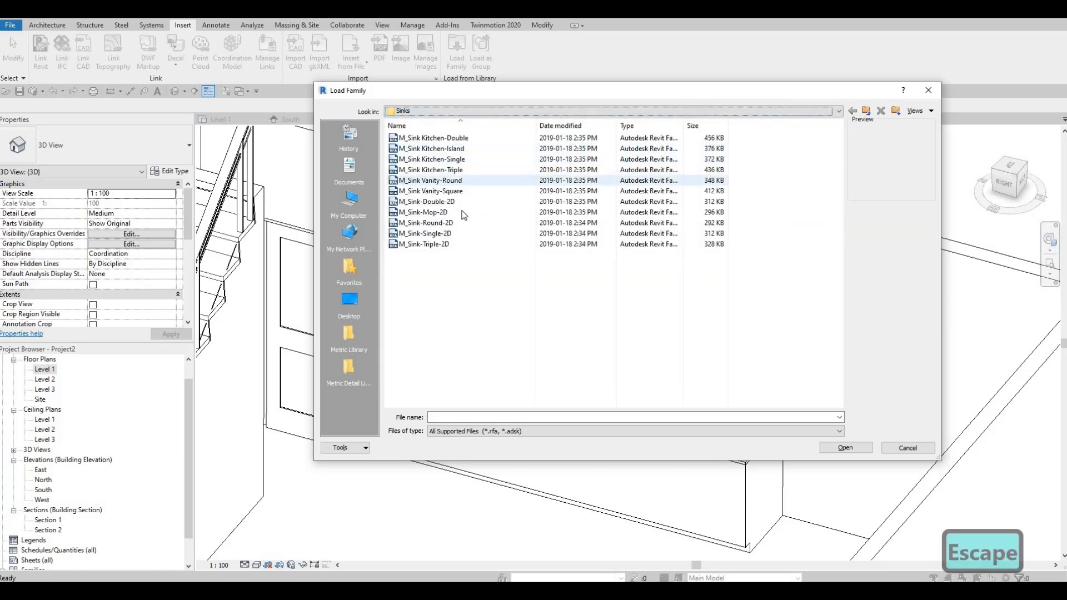
Compare the previews of the available sink families and load M_Sink Kitchen-Triple into the project.
click(444, 201)
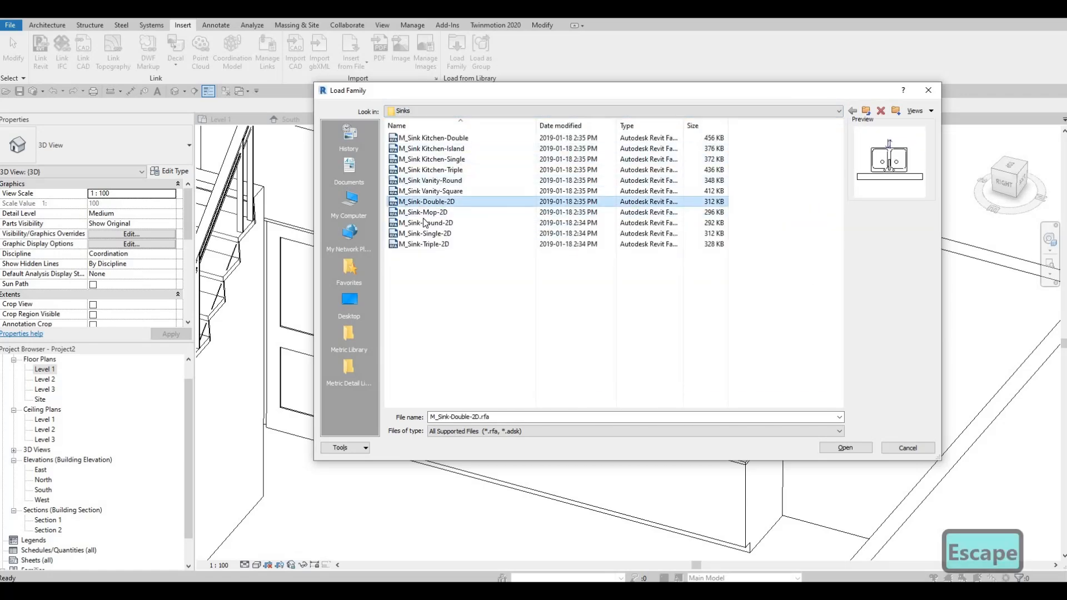
click(425, 222)
click(430, 201)
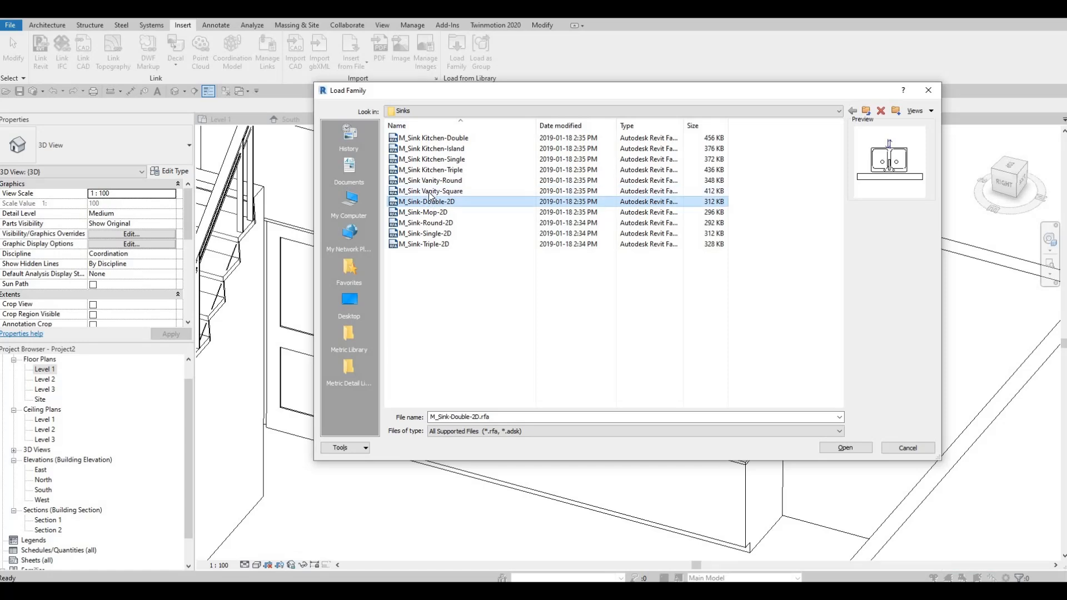
click(431, 180)
click(432, 169)
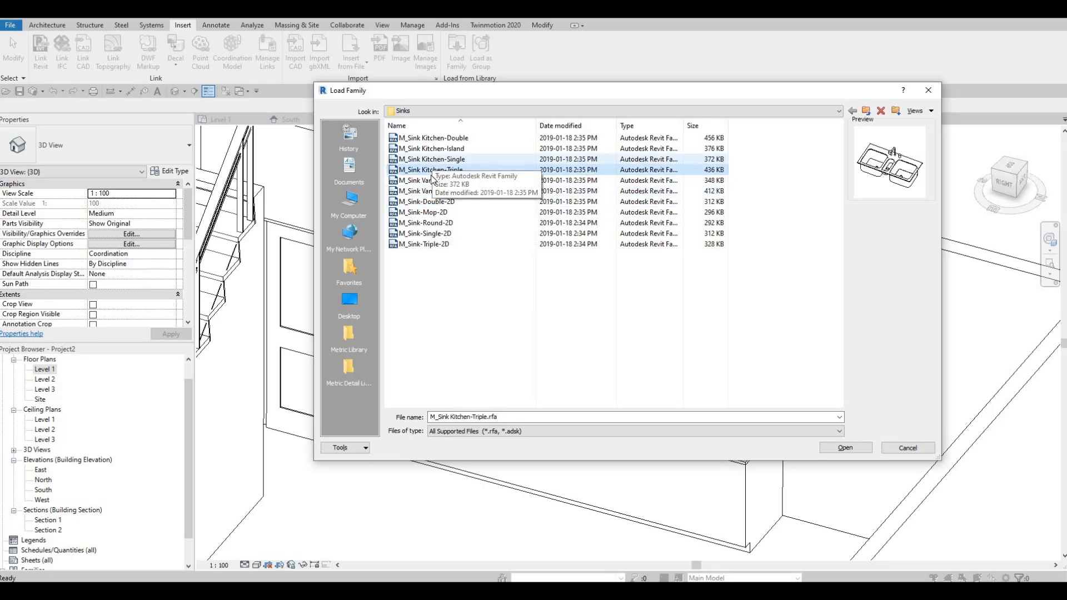
click(436, 160)
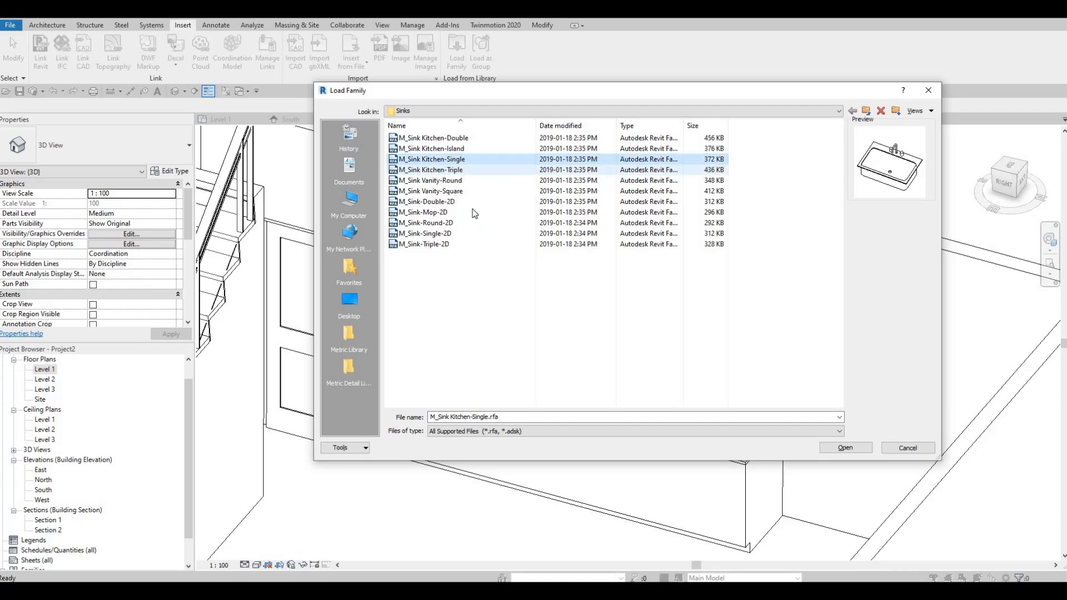
key(Down)
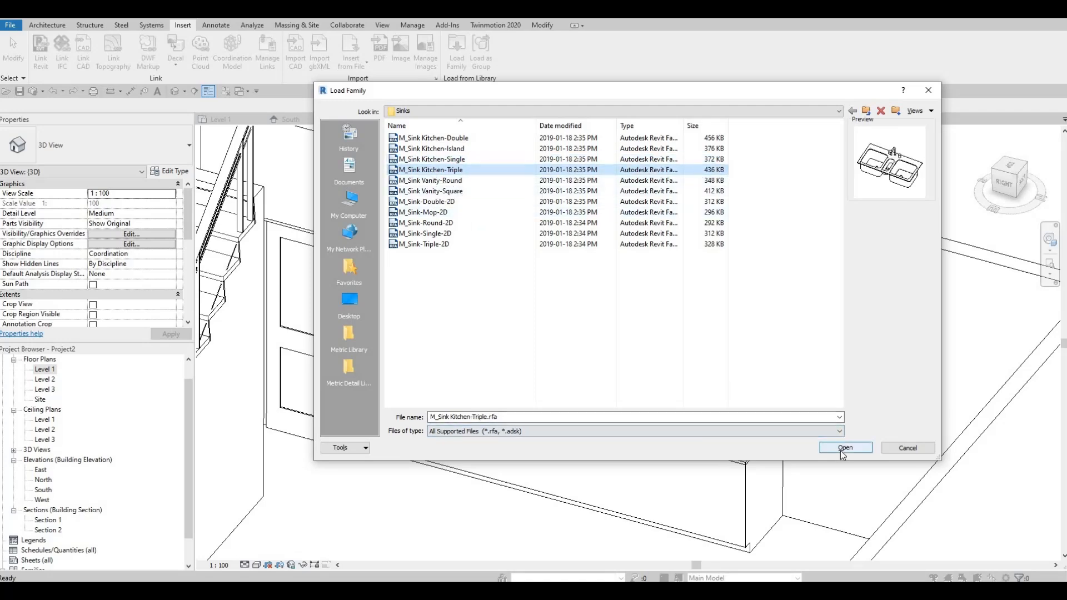
click(841, 450)
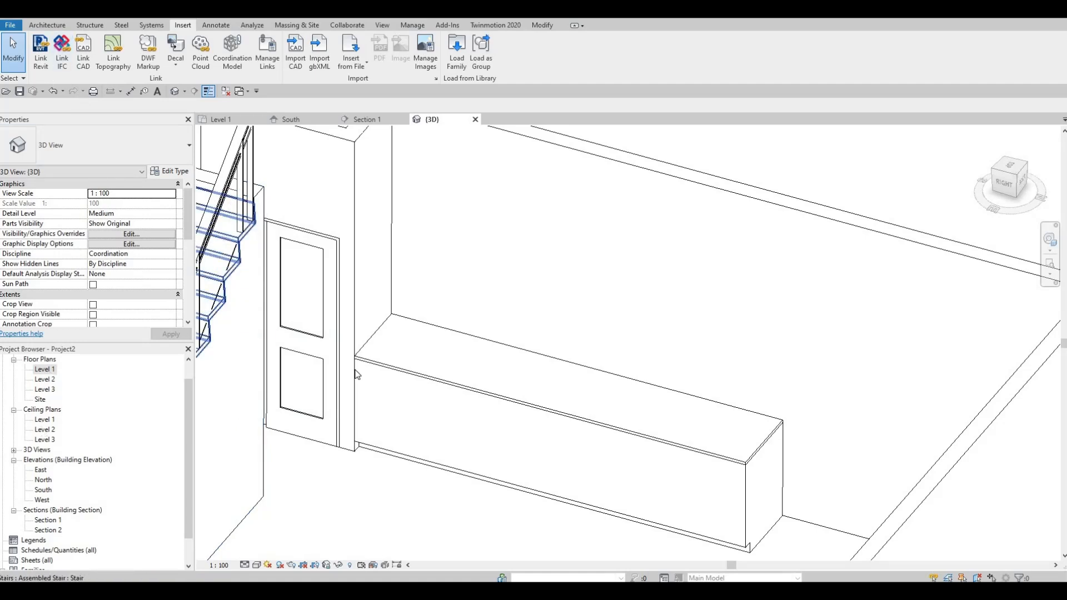
In the Level 1 plan, place the 1100 x 535mm M_Sink Kitchen-Triple on the cabinet, rotated to run lengthwise along the counter.
key(ctrl+Tab)
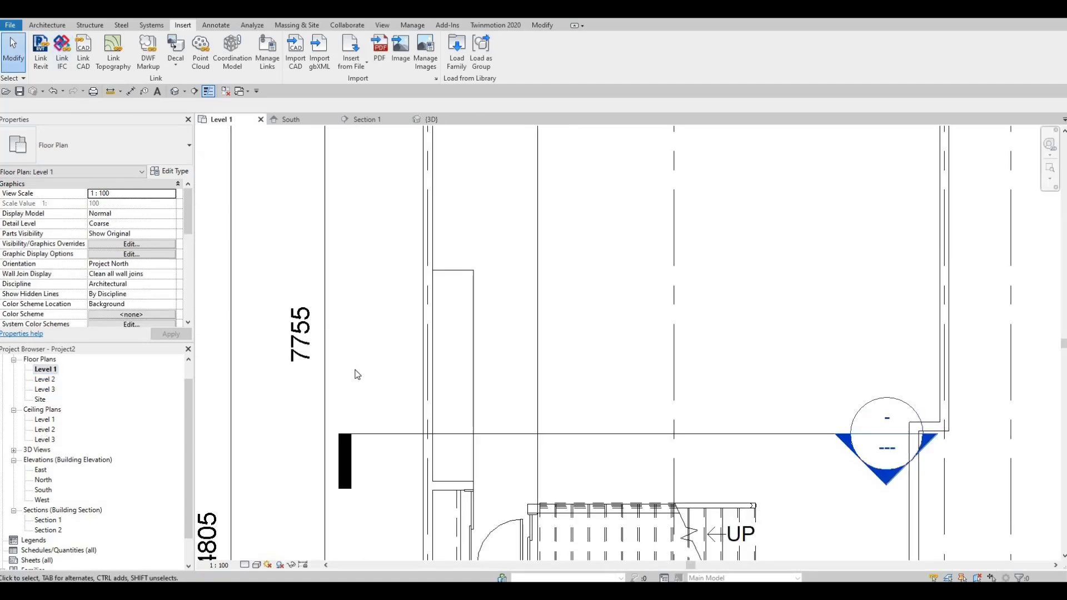
key(c)
key(m)
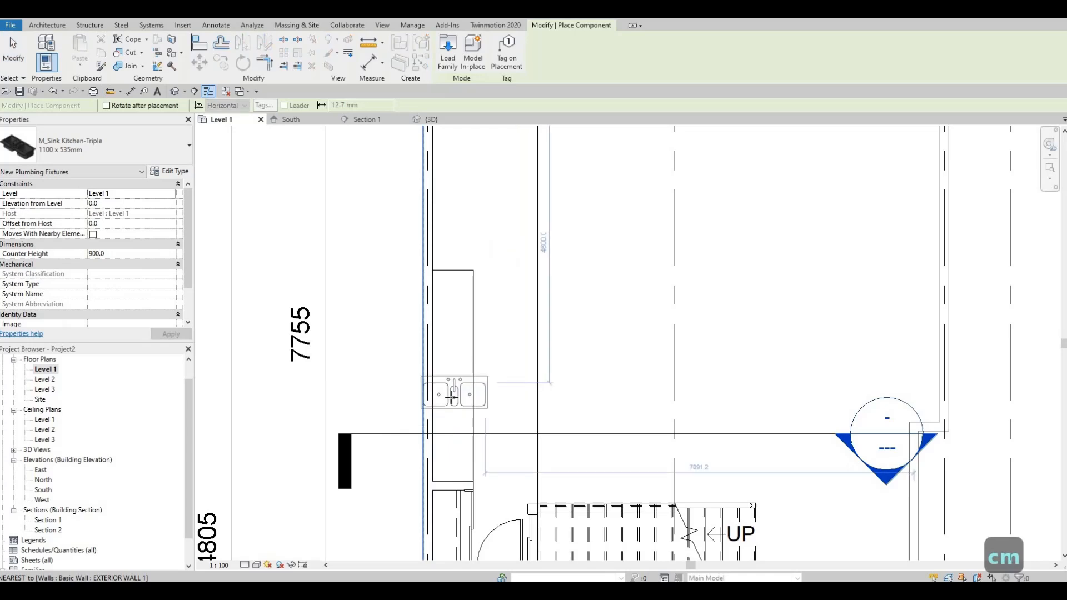
scroll(453, 399, up, 2)
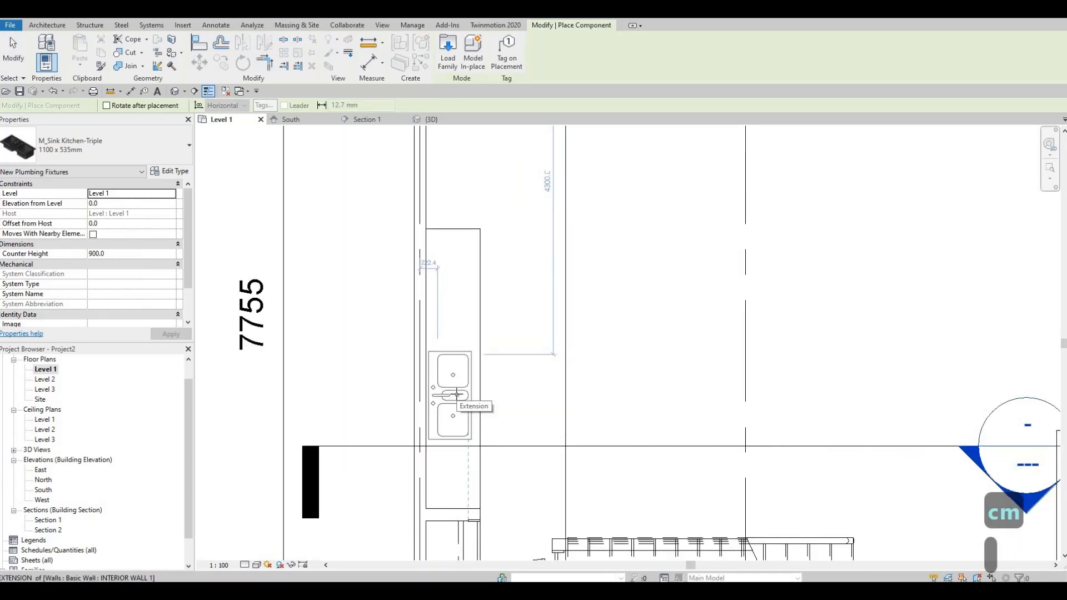
scroll(455, 383, up, 1)
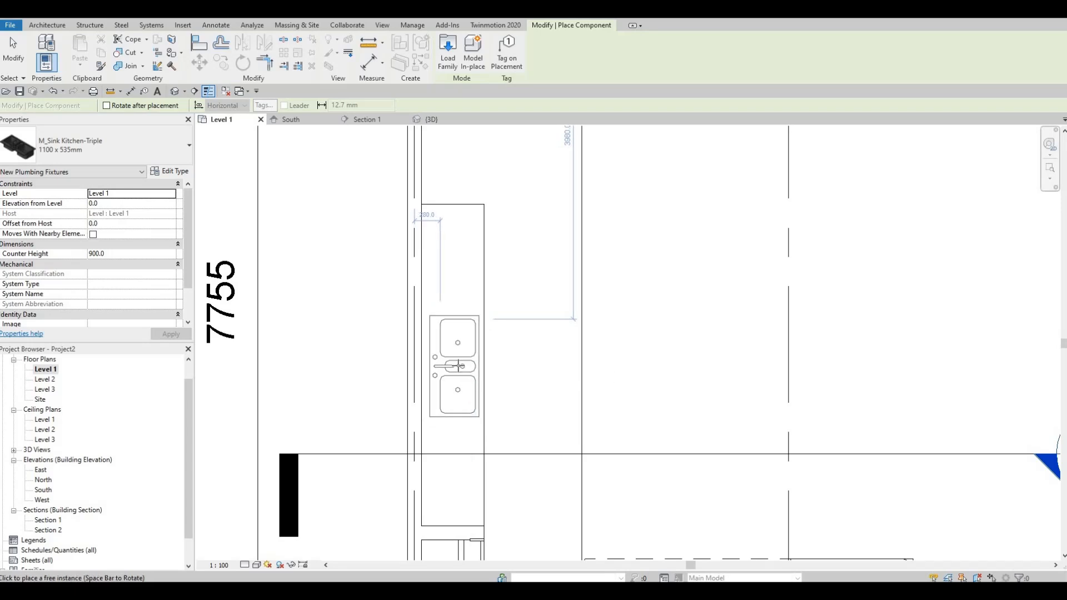
click(457, 366)
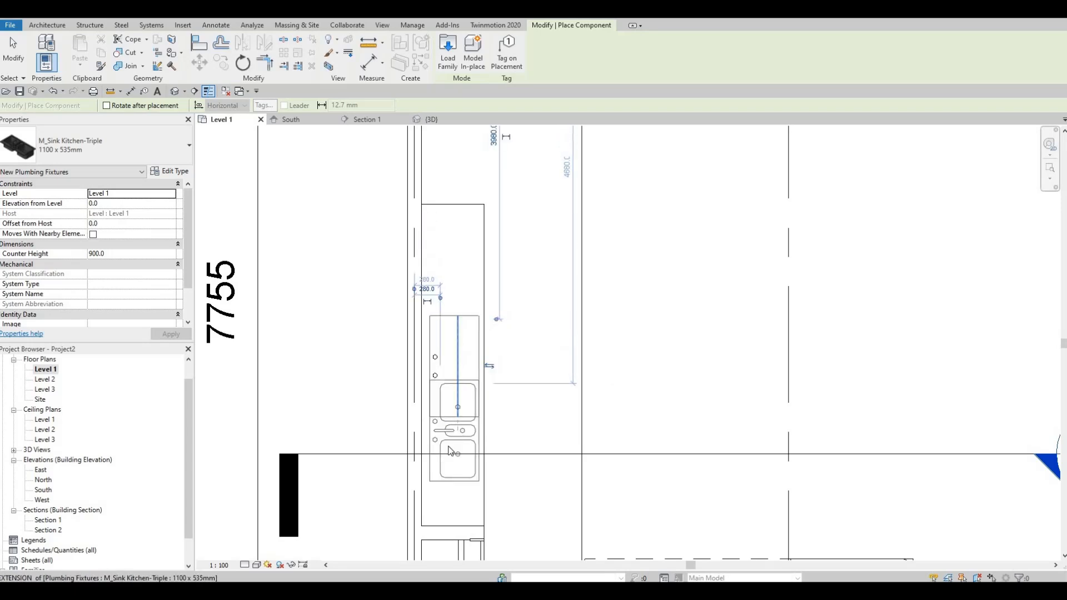
key(Escape)
key(Escape)
key(Escape)
Open the Section 2 view from its plan marker and inspect how the sink sits in the countertop.
scroll(502, 340, down, 3)
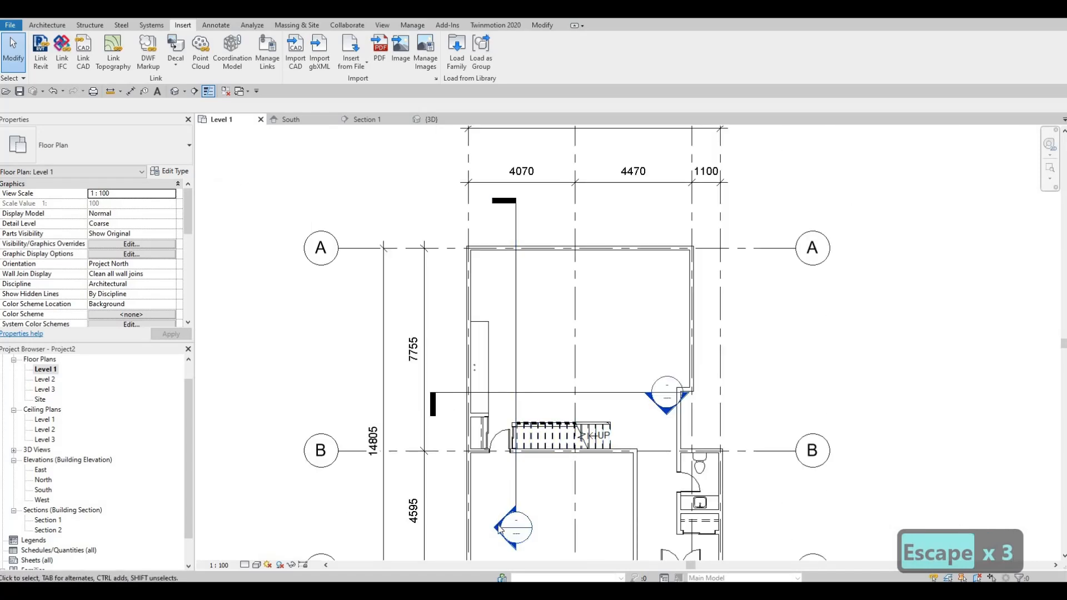
double_click(500, 527)
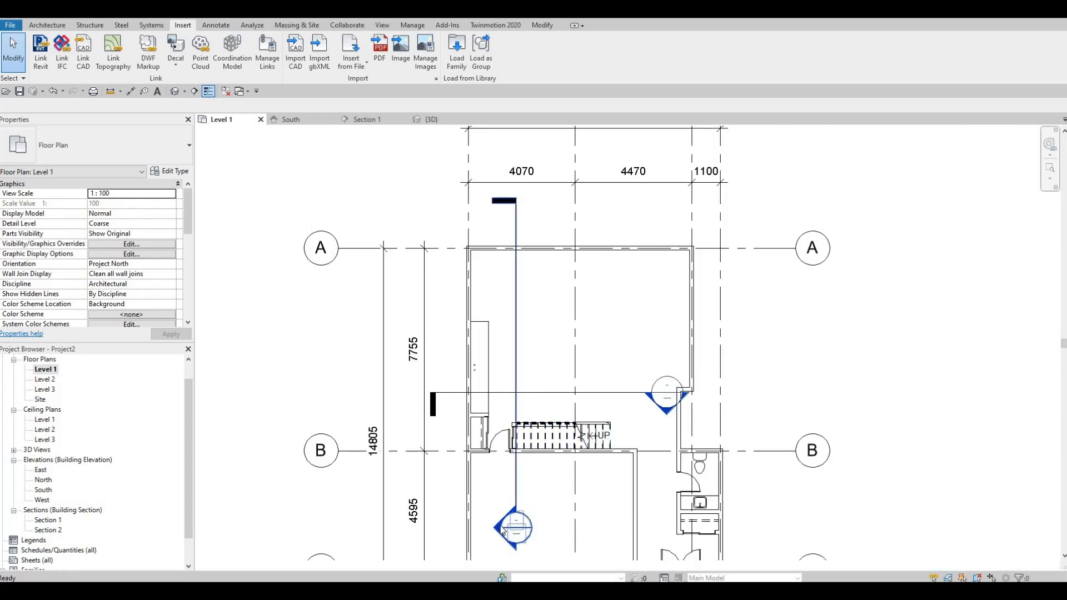
scroll(599, 396, up, 5)
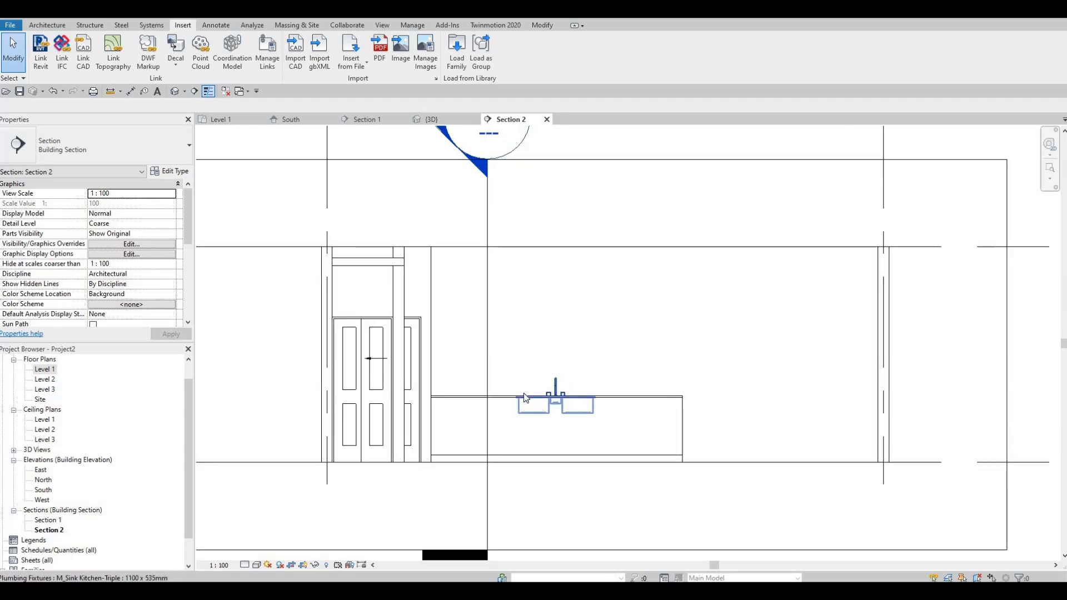
Nudge the kitchen sink upward in the Section 2 view until its elevation from Level 1 is 50 mm.
click(533, 428)
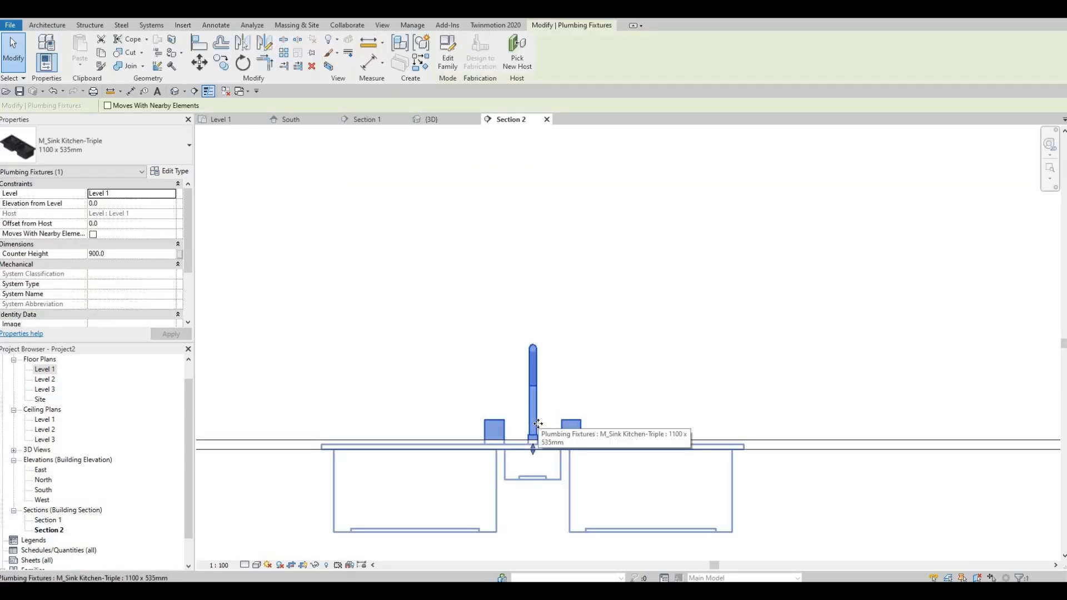
key(Up)
key(Up)
key(Up)
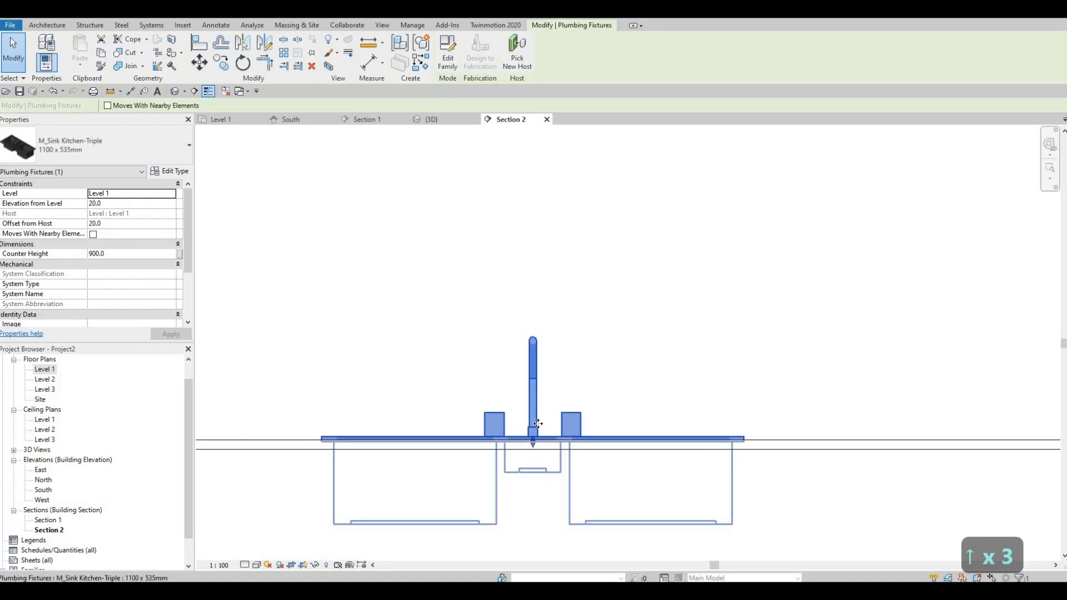
key(Up)
key(Up)
key(Up)
key(Up)
key(Up)
key(Up)
key(Up)
key(Escape)
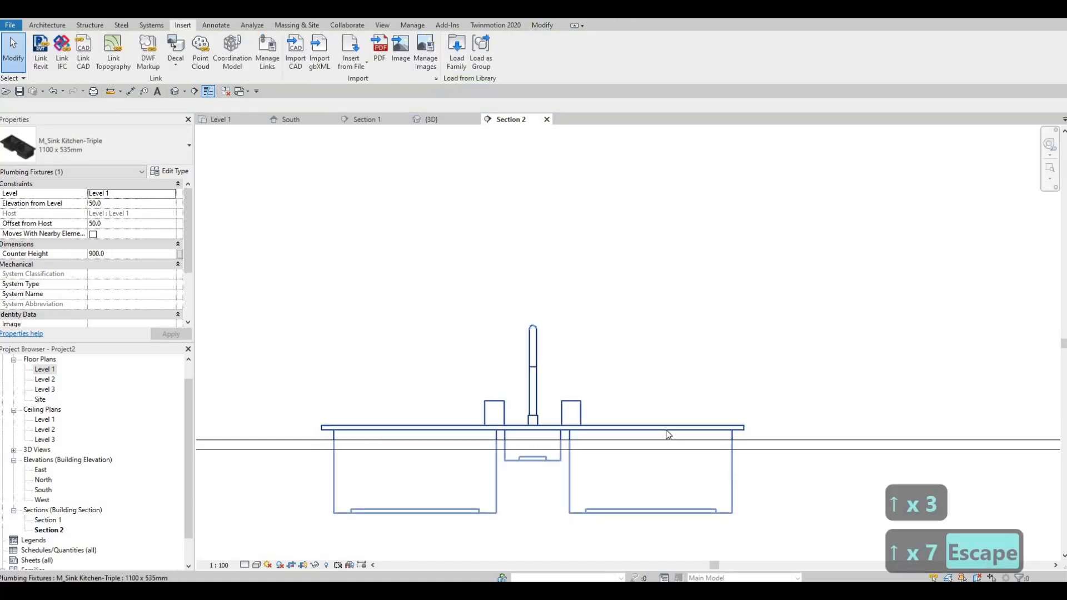
key(Escape)
Align the underside of the sink's rim with the top face of the cabinet's countertop.
key(a)
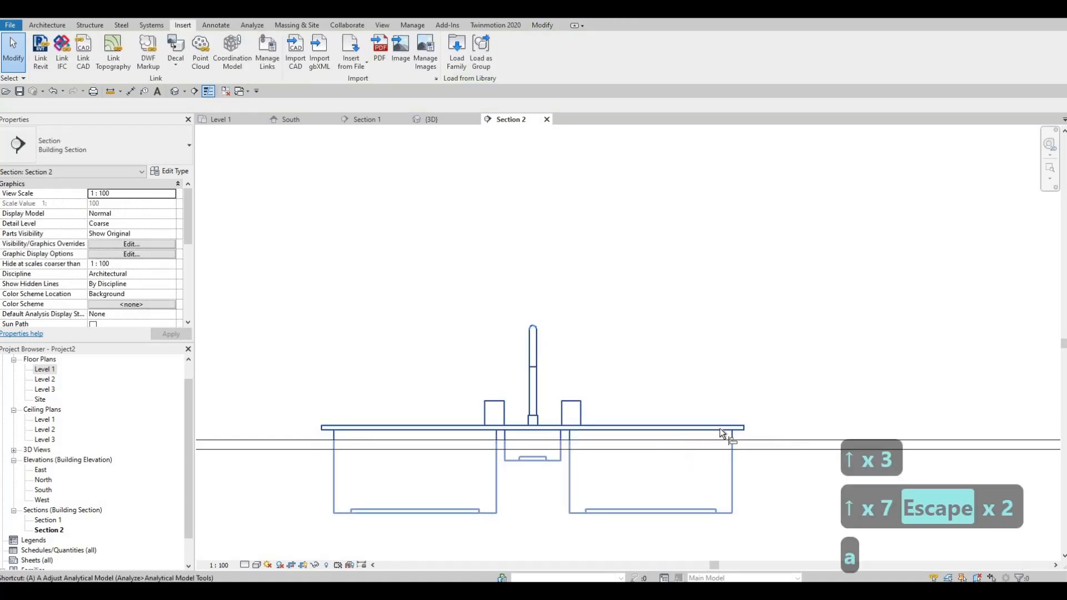
scroll(719, 428, up, 1)
key(l)
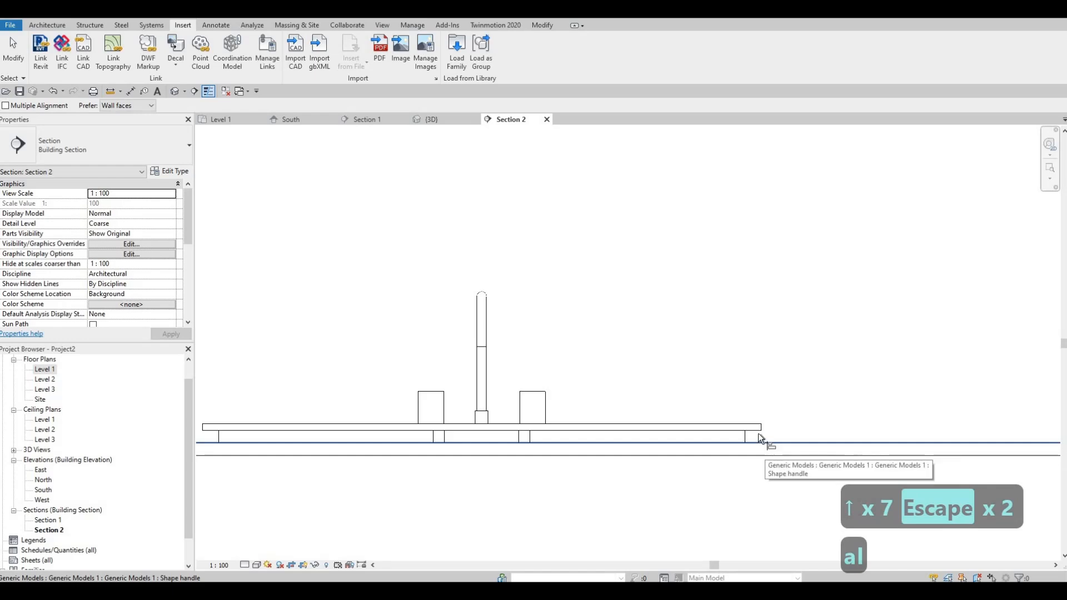
click(764, 442)
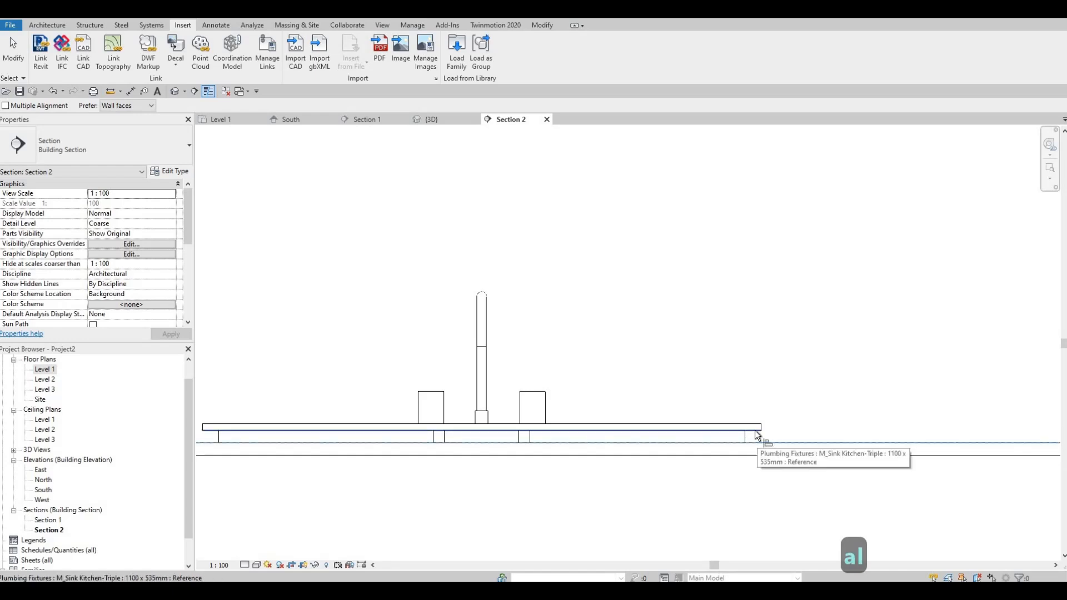
click(643, 430)
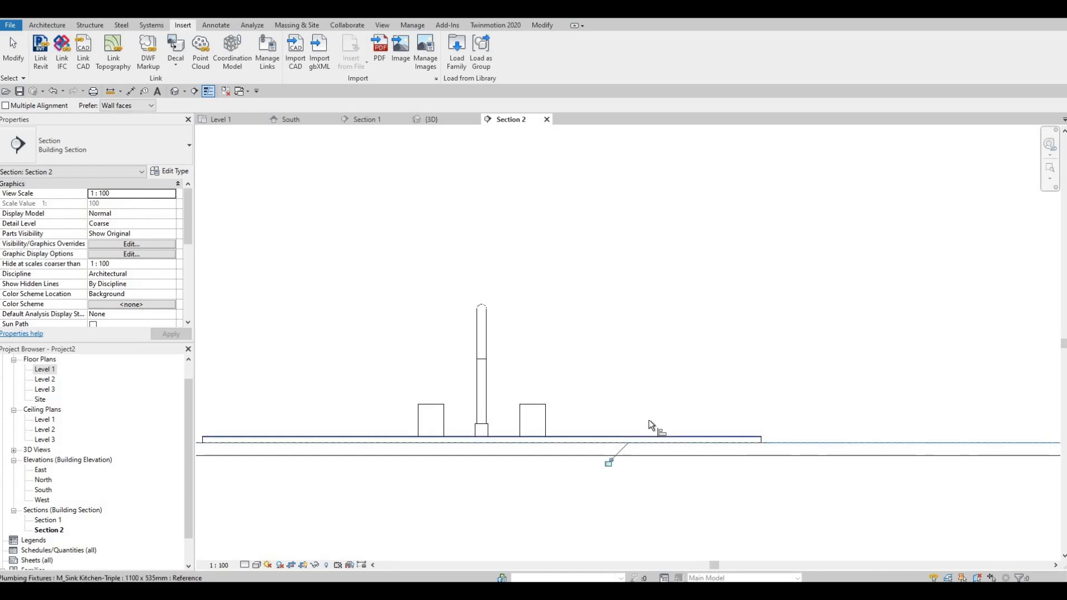
scroll(645, 439, down, 2)
key(Escape)
key(Escape)
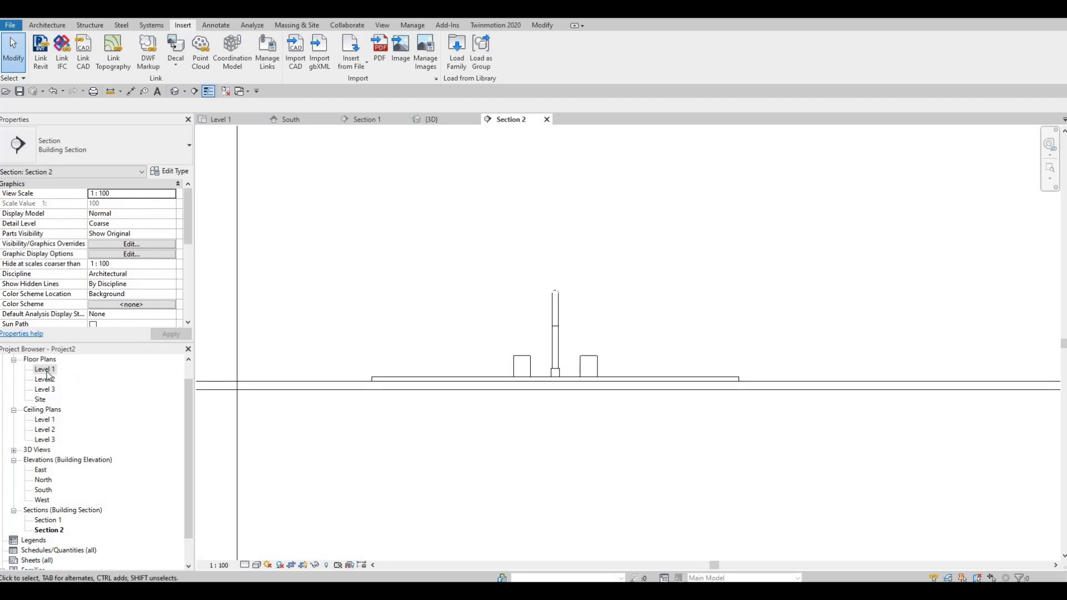
Go back to the Level 1 plan and open the cabinet for in-place editing.
key(ctrl+Tab)
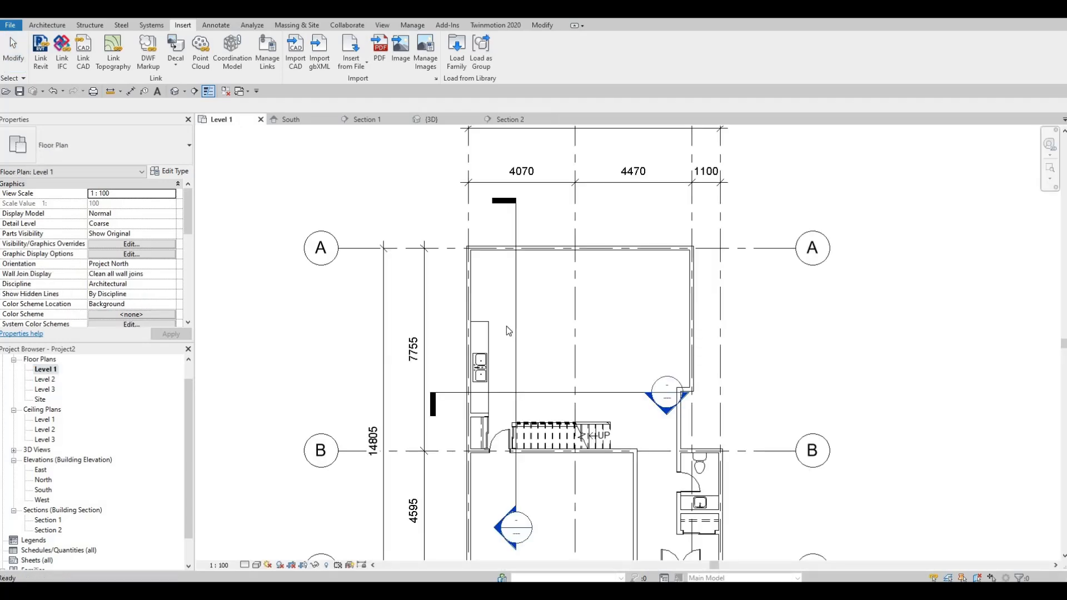
scroll(479, 332, up, 5)
middle_drag(515, 262, 522, 258)
click(521, 258)
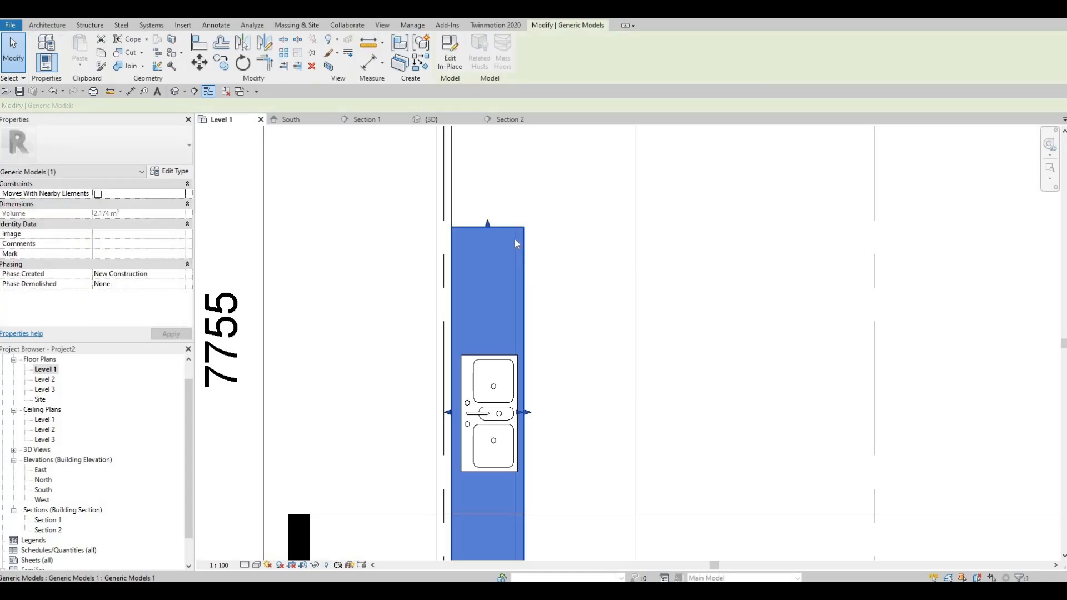
click(454, 53)
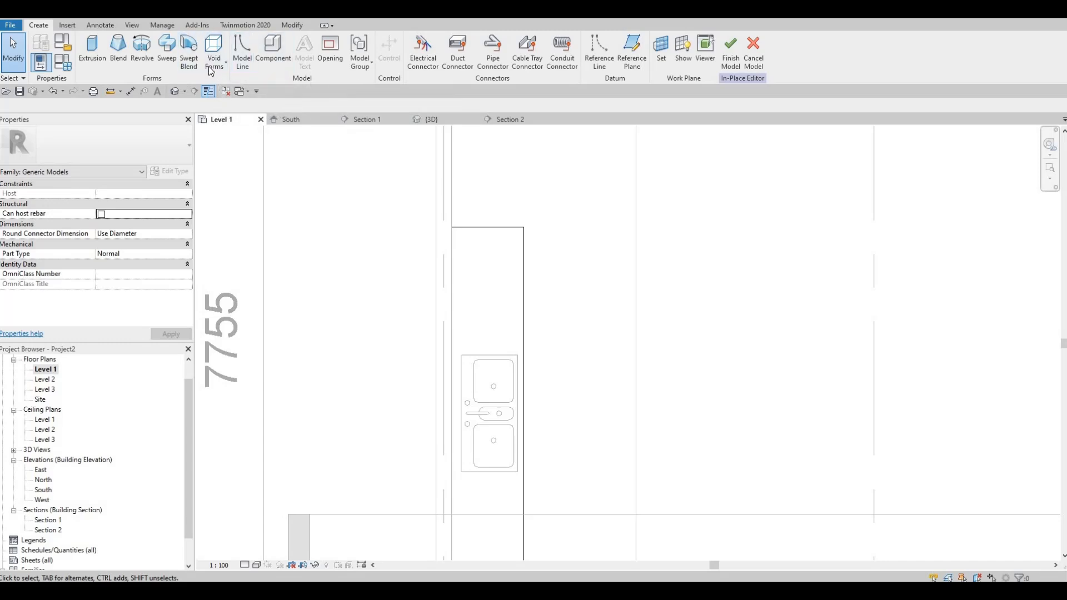
Set the work plane by picking the countertop's top face.
click(662, 61)
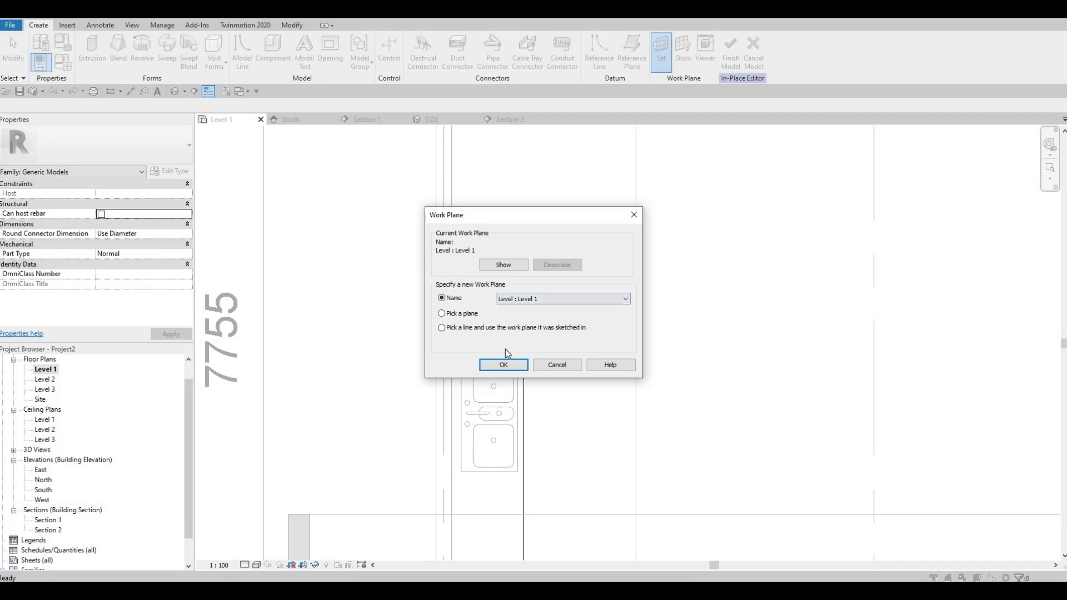
key(Return)
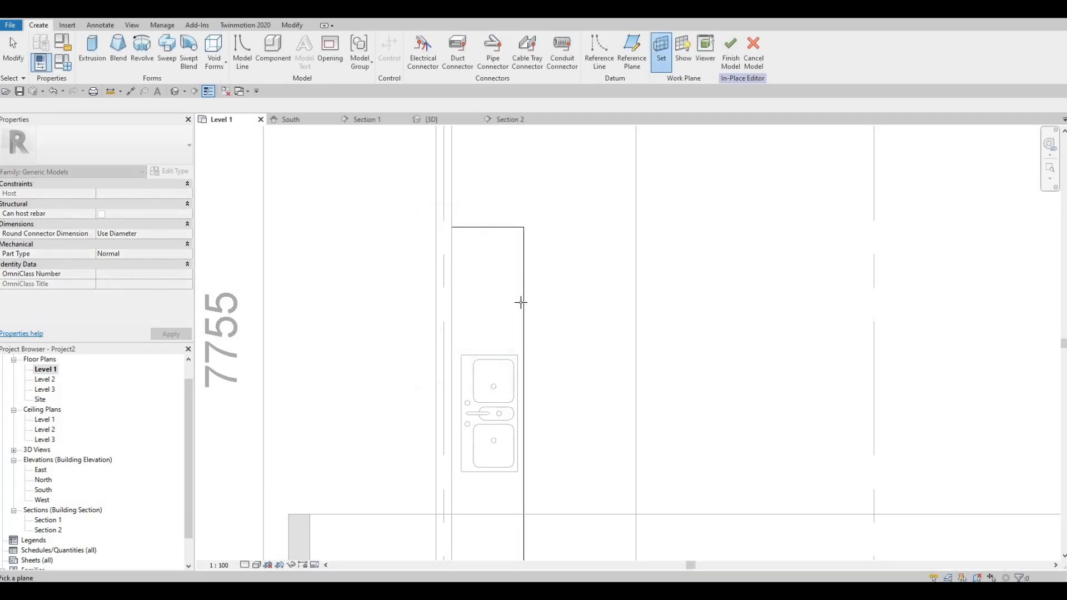
click(461, 268)
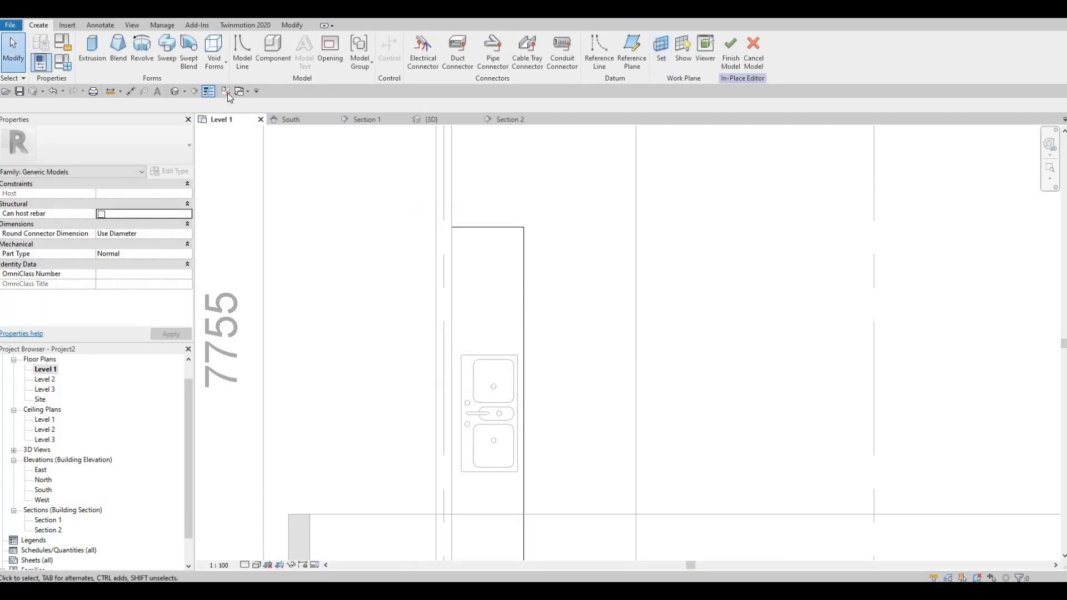
Create a 25 mm deep void extrusion from a rectangle enclosing the sink's three bowls.
click(222, 67)
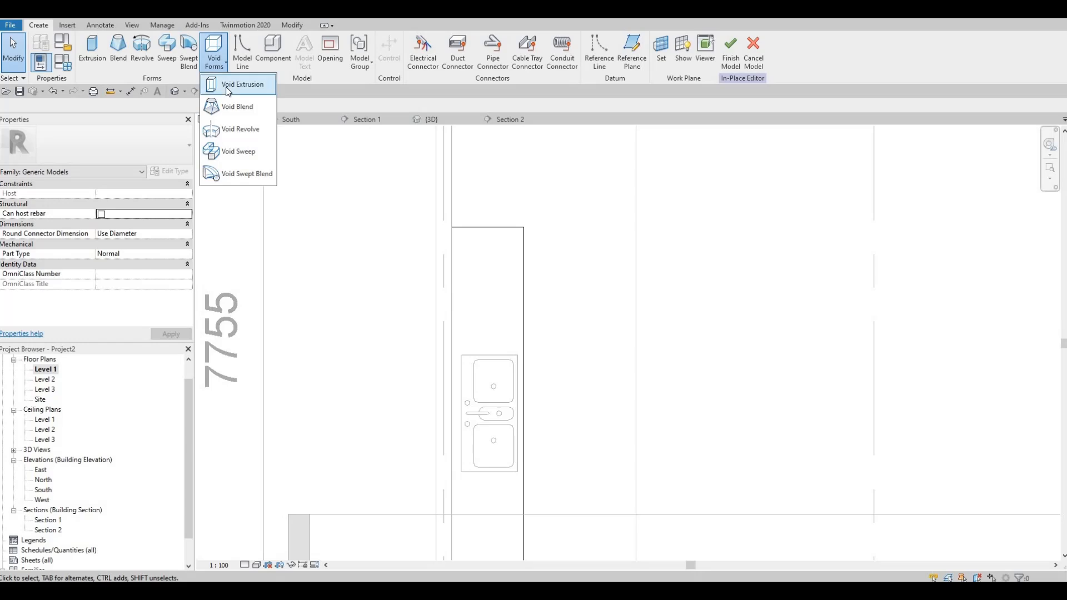
click(239, 84)
scroll(481, 245, up, 5)
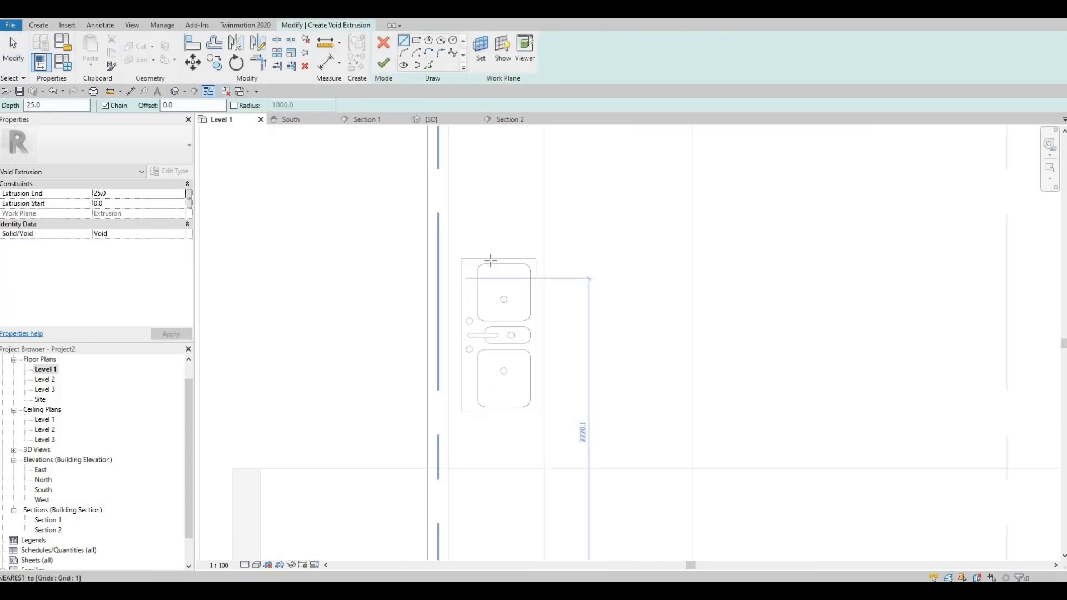
click(482, 243)
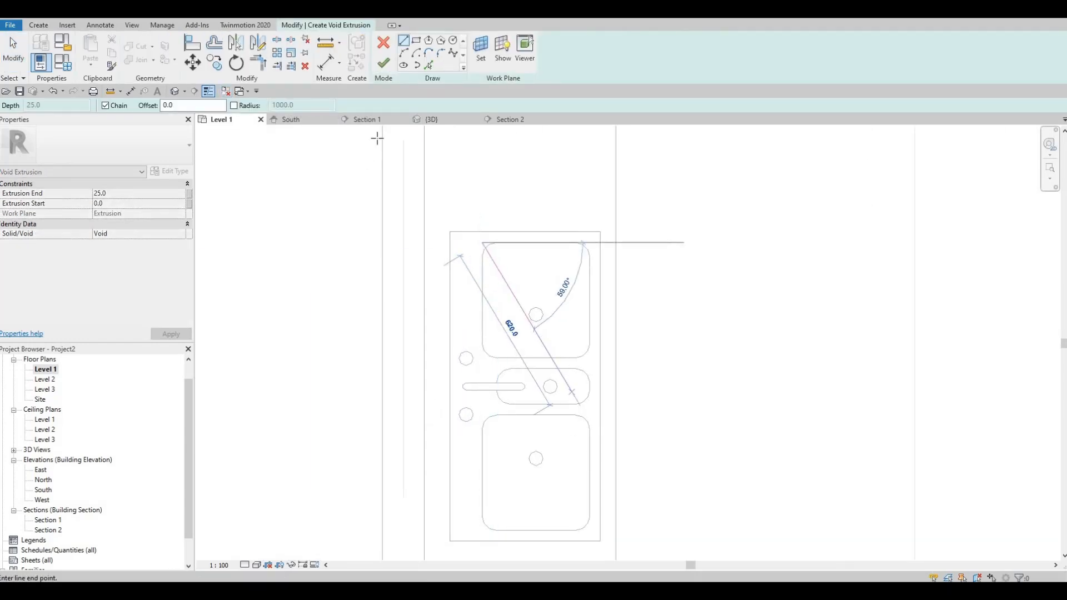
key(Escape)
click(415, 40)
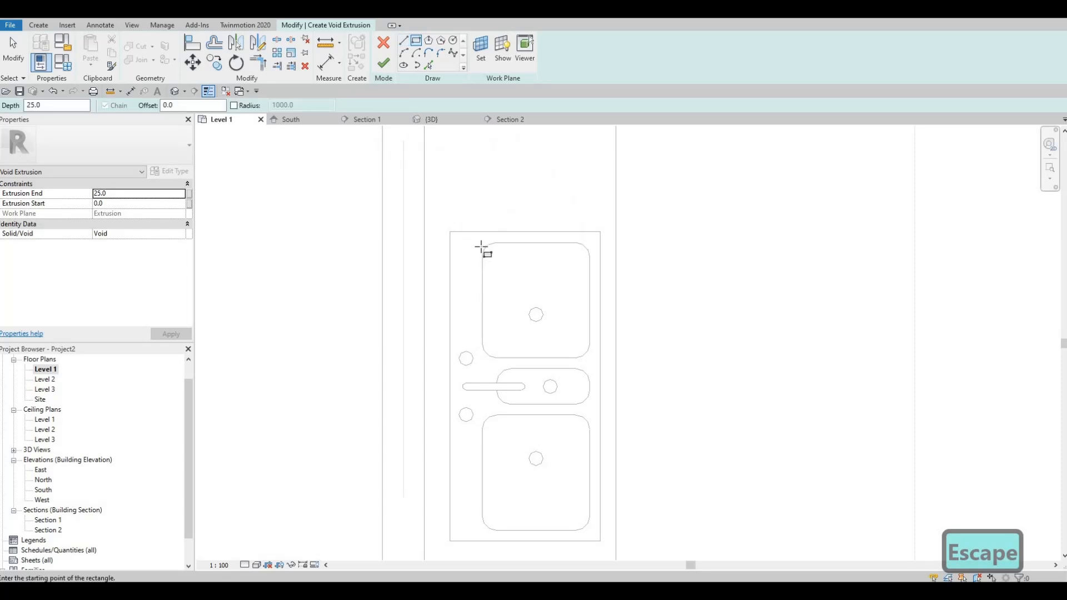
click(482, 243)
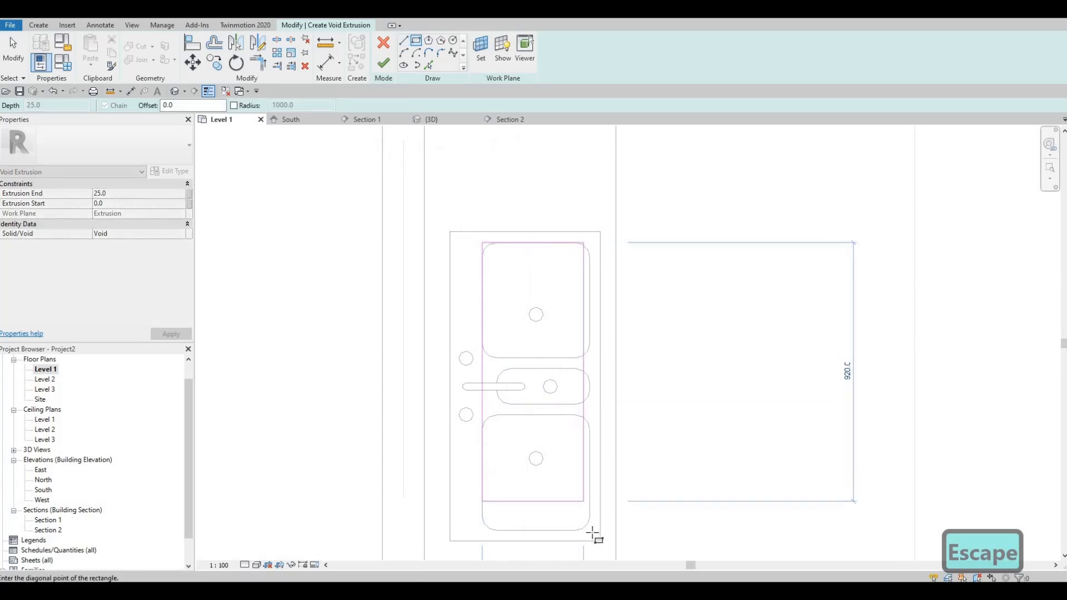
click(591, 510)
key(Escape)
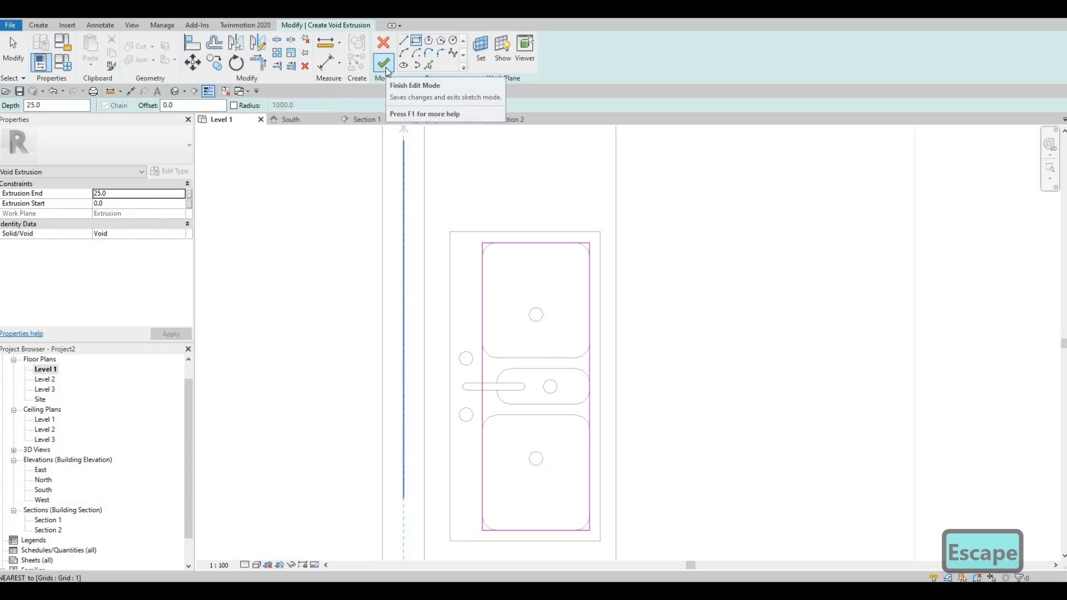
click(384, 63)
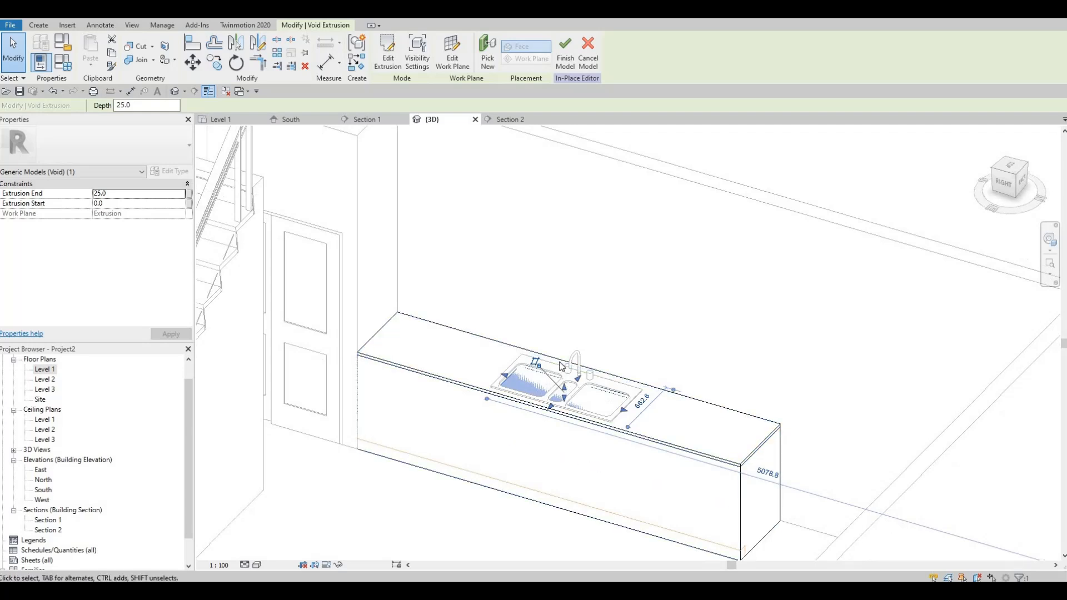
In the 3D view, stretch the void vertically to an extrusion start of about -76 mm and an end of about 355 mm.
scroll(564, 368, up, 2)
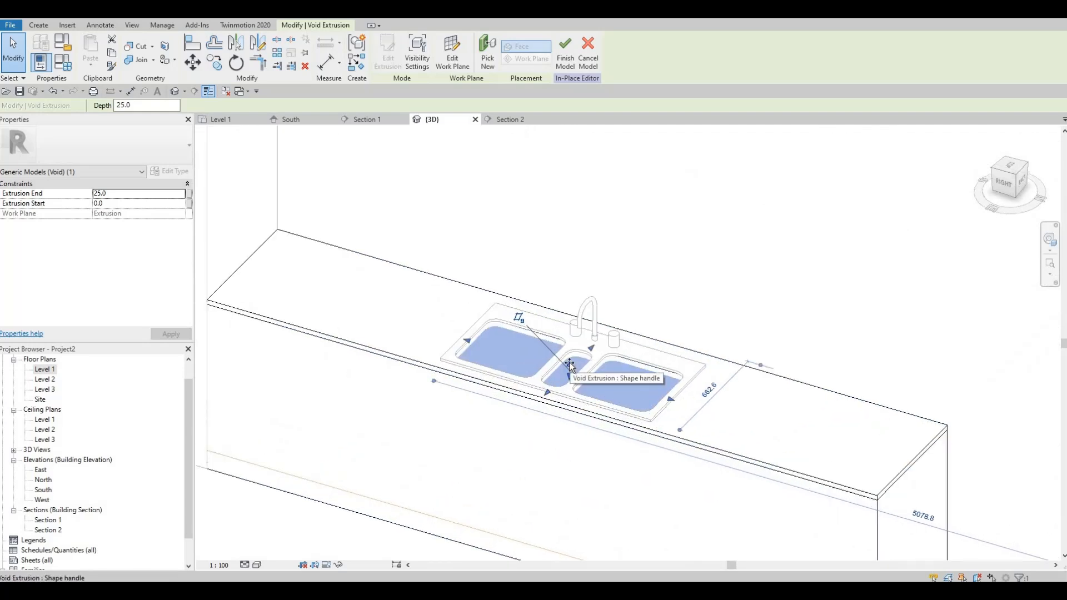
drag(575, 353, 574, 337)
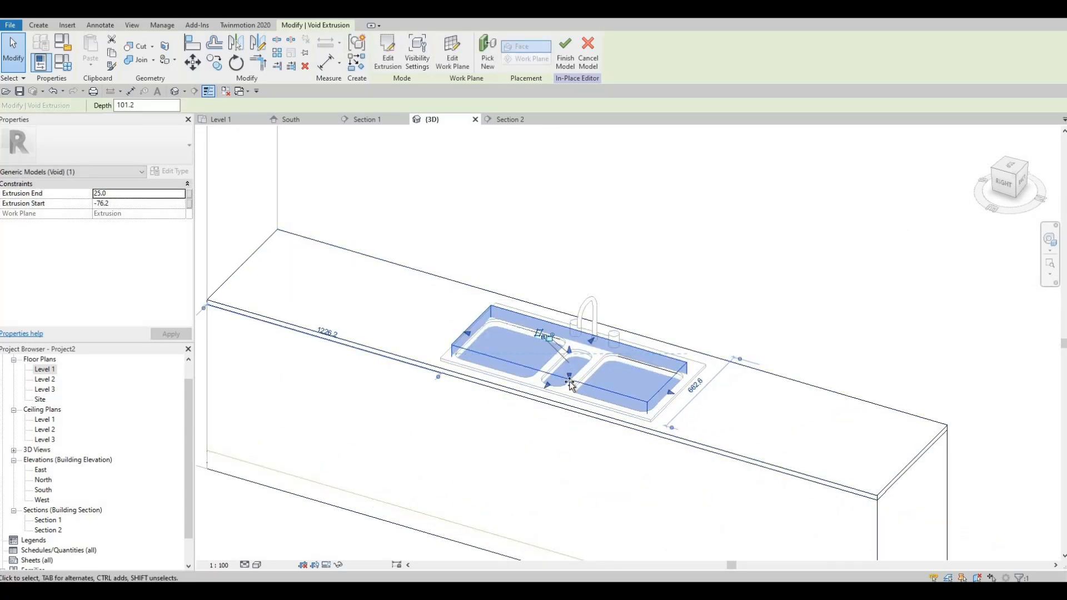
drag(571, 468, 578, 381)
middle_drag(576, 377, 561, 317)
key(m)
key(v)
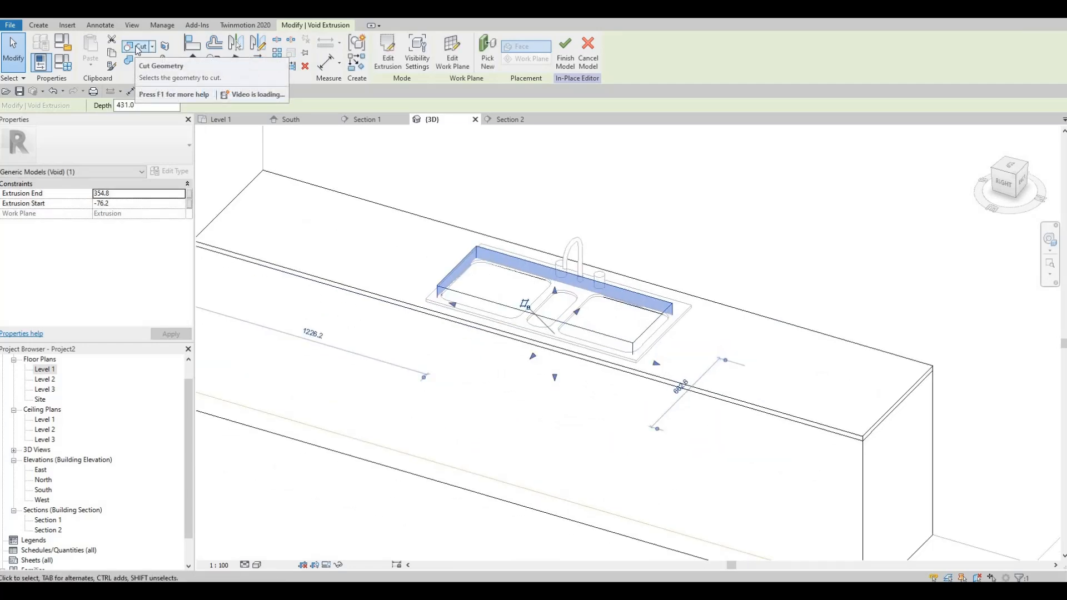
Start Cut Geometry, check the opening under the sink bowls from several angles, and finish the in-place model.
click(138, 48)
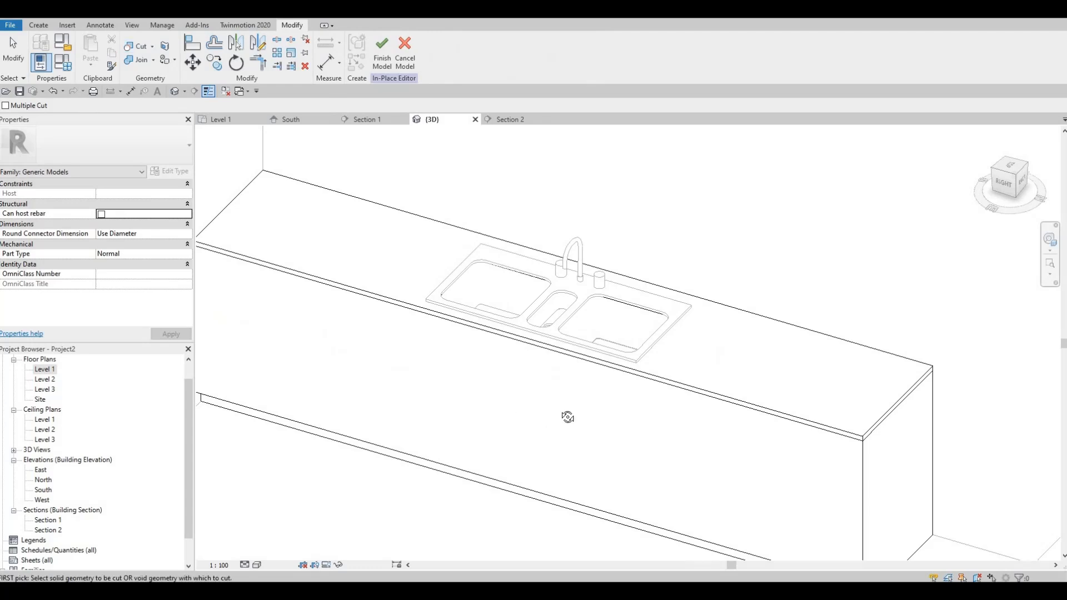
shift+middle_drag(567, 417, 611, 302)
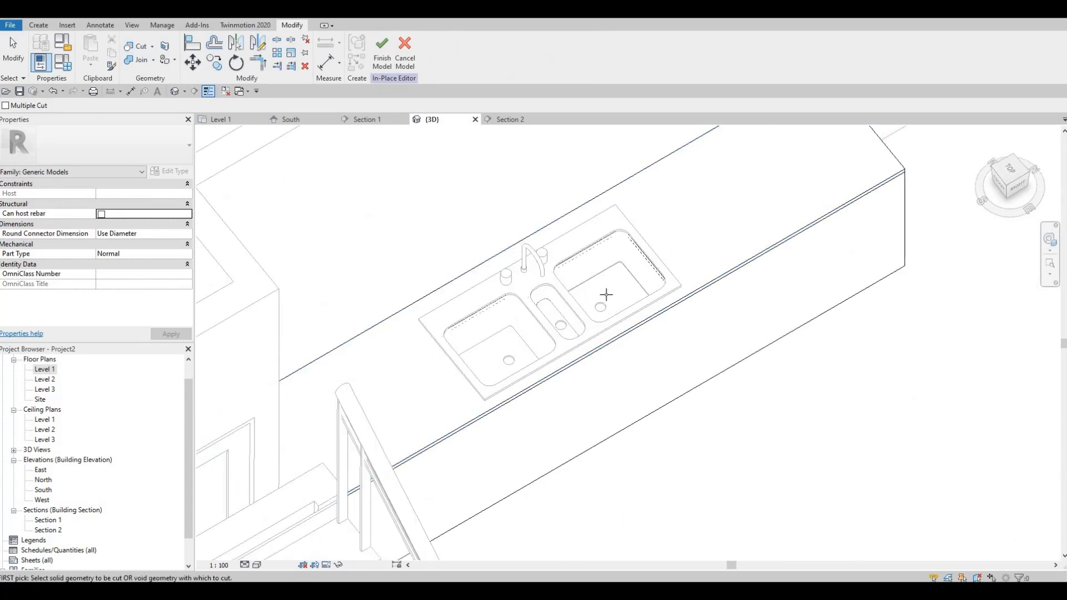
shift+middle_drag(456, 267, 489, 286)
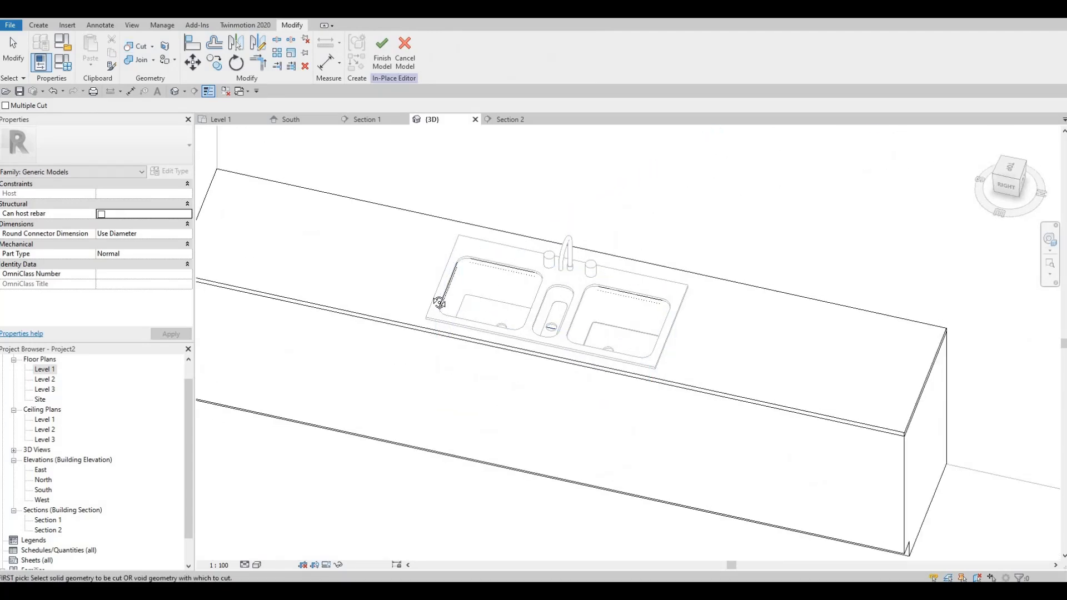
scroll(439, 303, up, 2)
shift+middle_drag(365, 250, 585, 253)
shift+middle_drag(524, 284, 590, 342)
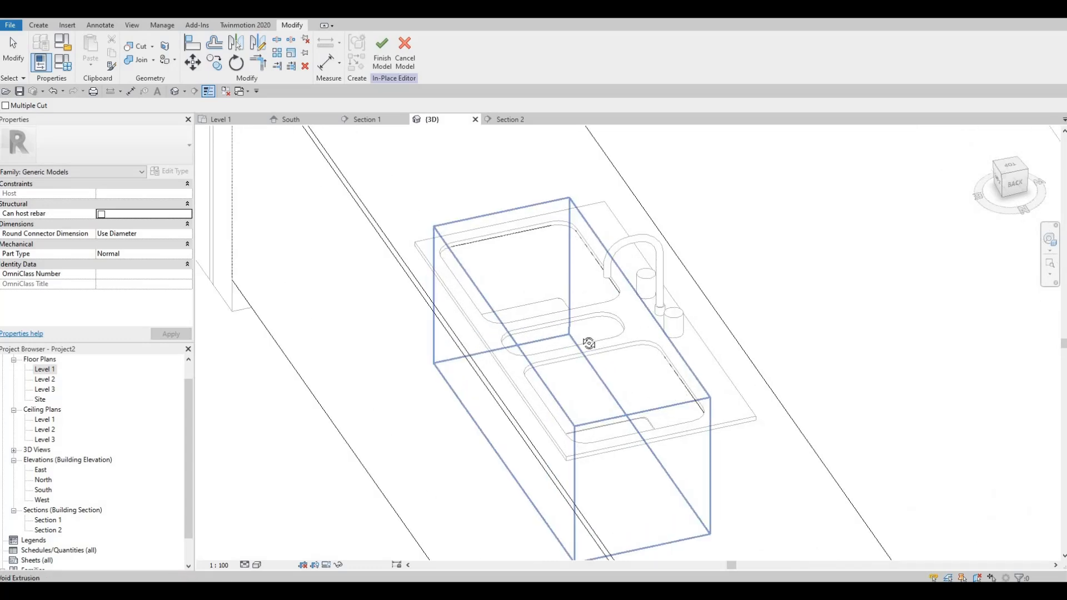
shift+middle_drag(477, 302, 606, 314)
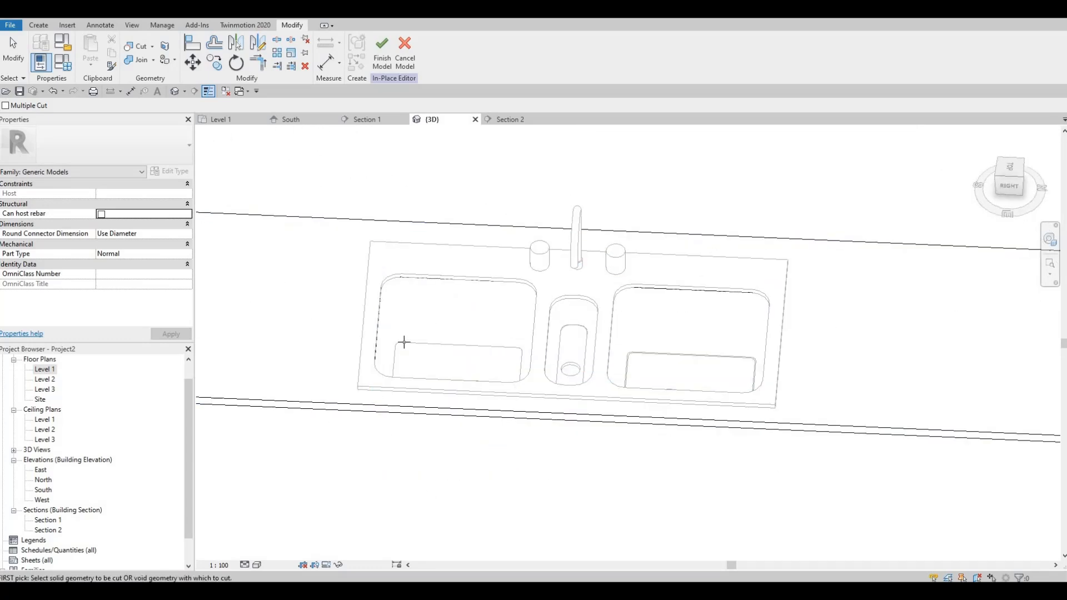
shift+middle_drag(650, 386, 635, 369)
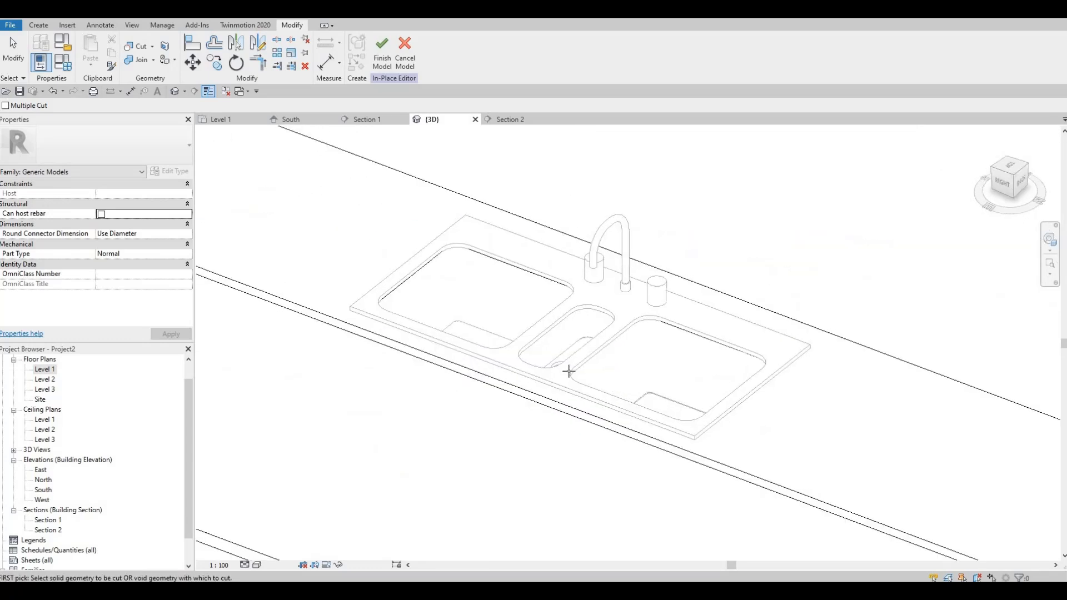
shift+middle_drag(419, 208, 381, 185)
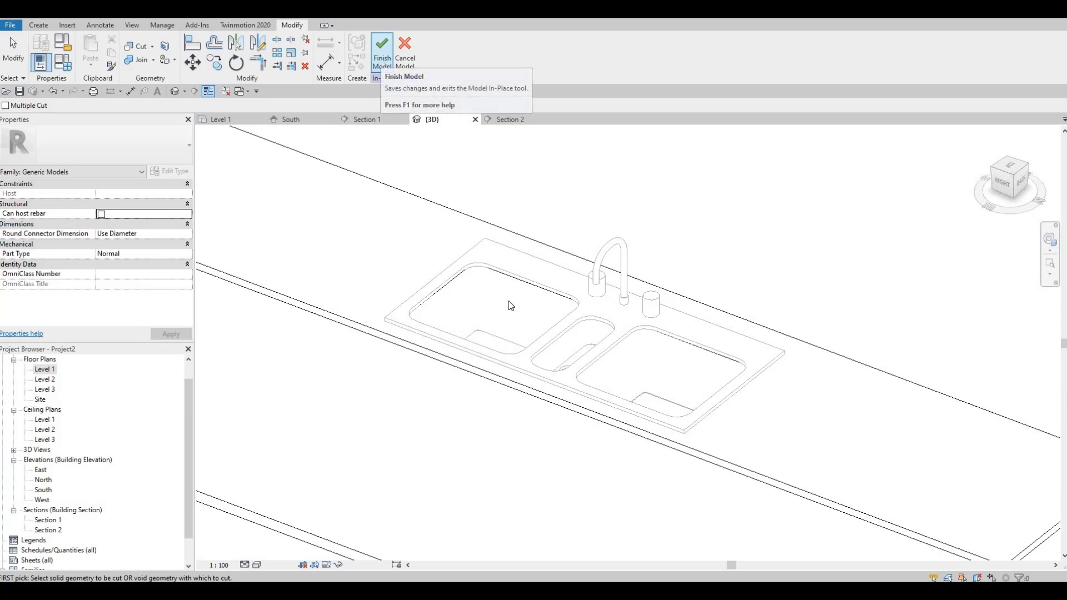
Inspect the sink and its cutout in the cabinet in 3D, and return to the Level 1 plan.
scroll(502, 335, down, 3)
shift+middle_drag(621, 361, 630, 341)
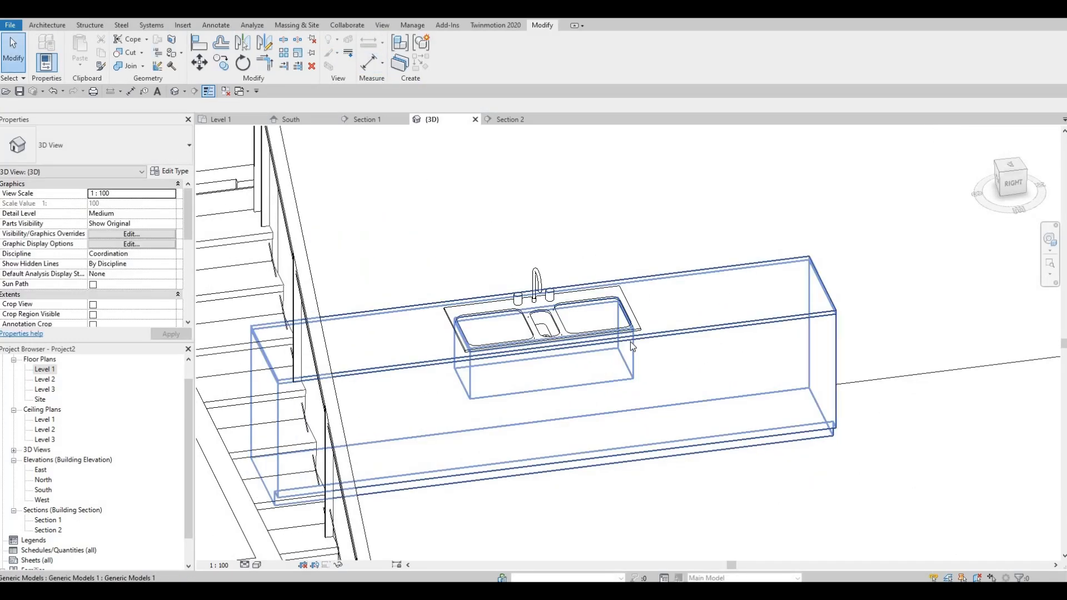
shift+middle_drag(517, 319, 530, 333)
scroll(511, 314, down, 4)
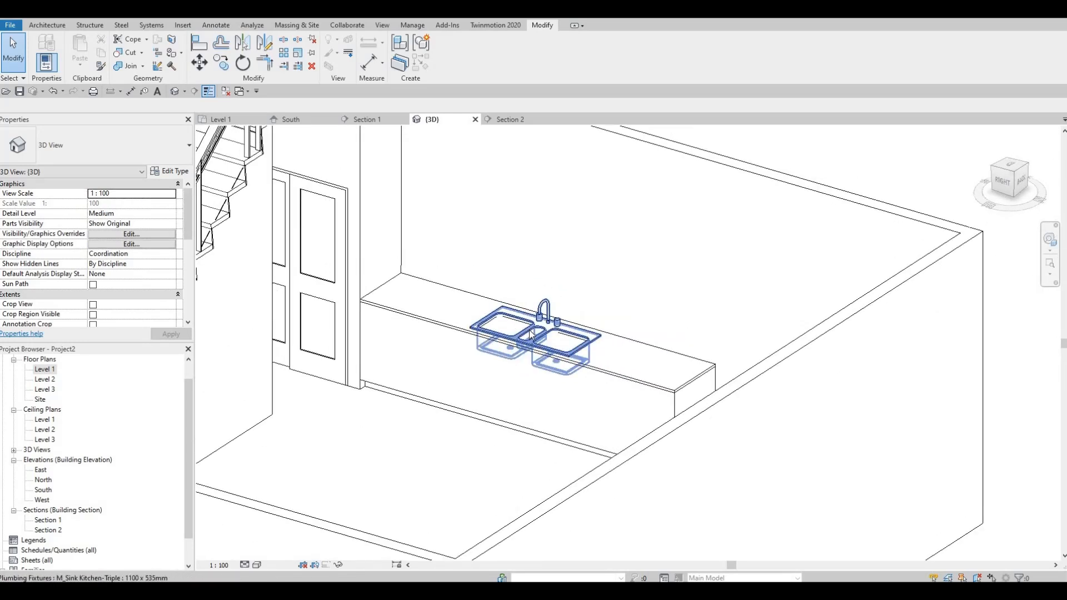
scroll(375, 342, down, 3)
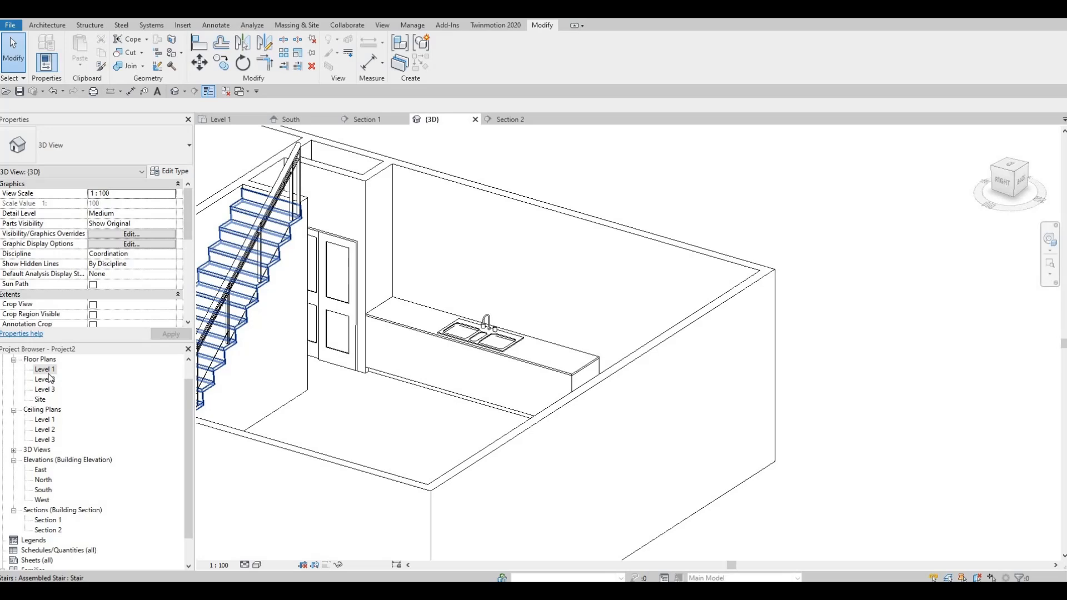
scroll(489, 354, down, 5)
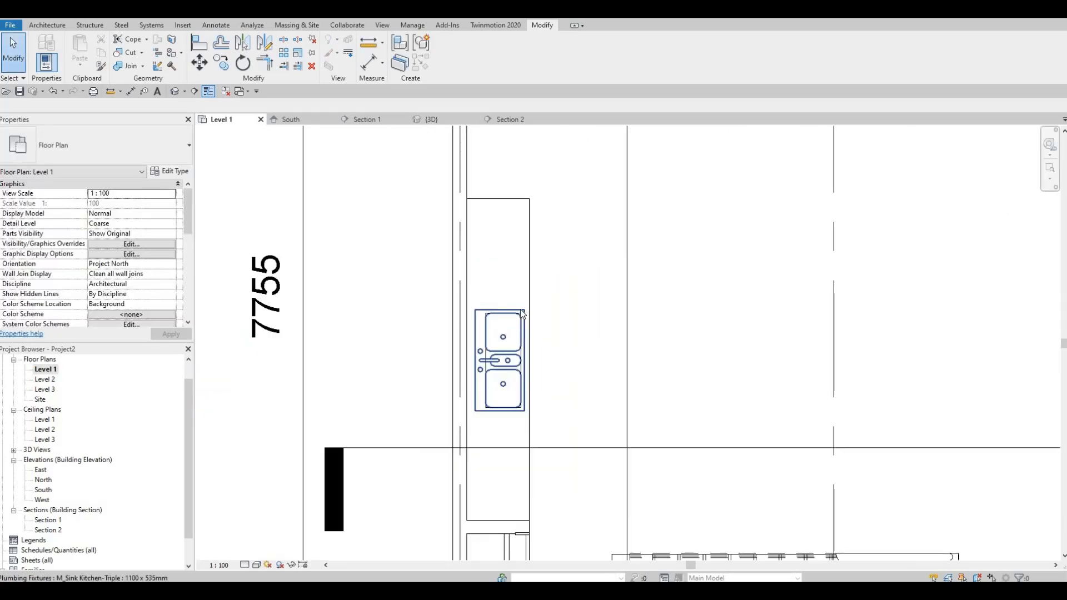
Open the Section 2 view from its section marker in the plan and frame the kitchen wall with the base cabinet.
middle_drag(583, 467, 547, 332)
scroll(547, 332, down, 5)
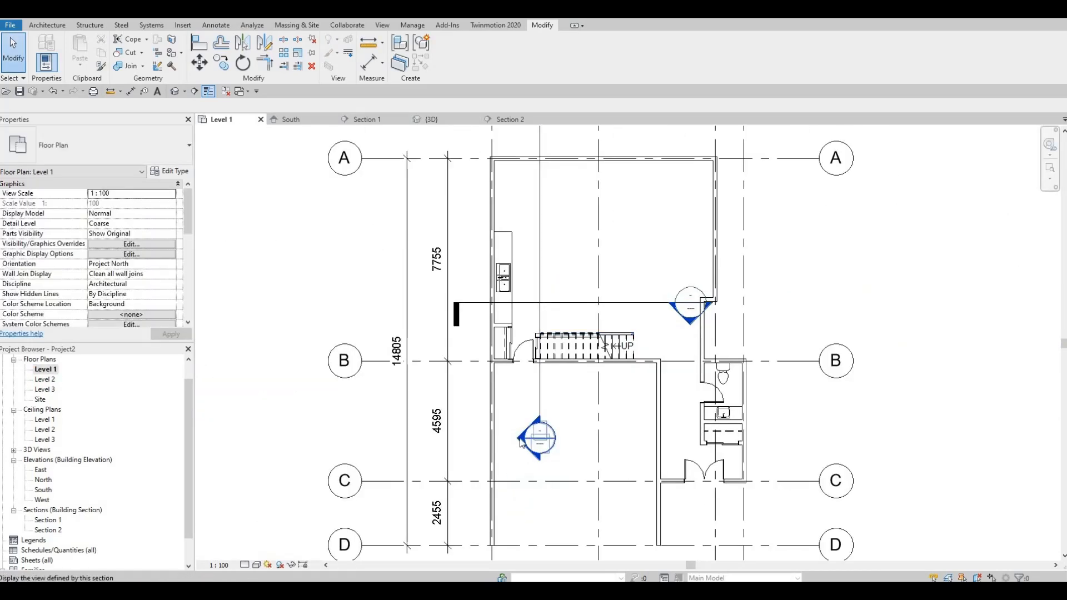
double_click(521, 441)
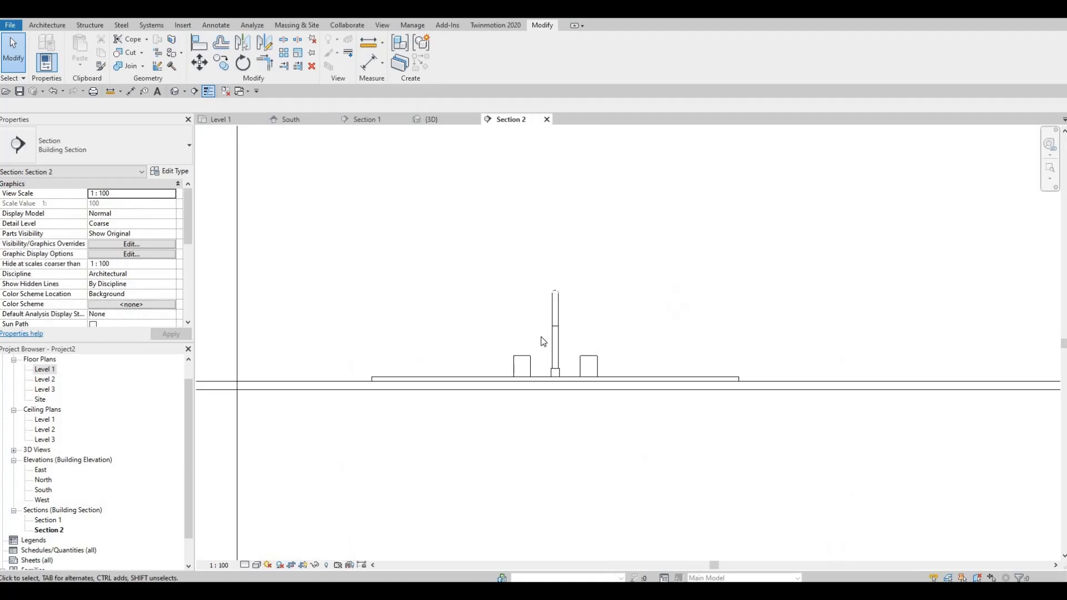
scroll(526, 364, up, 5)
middle_drag(431, 246, 415, 268)
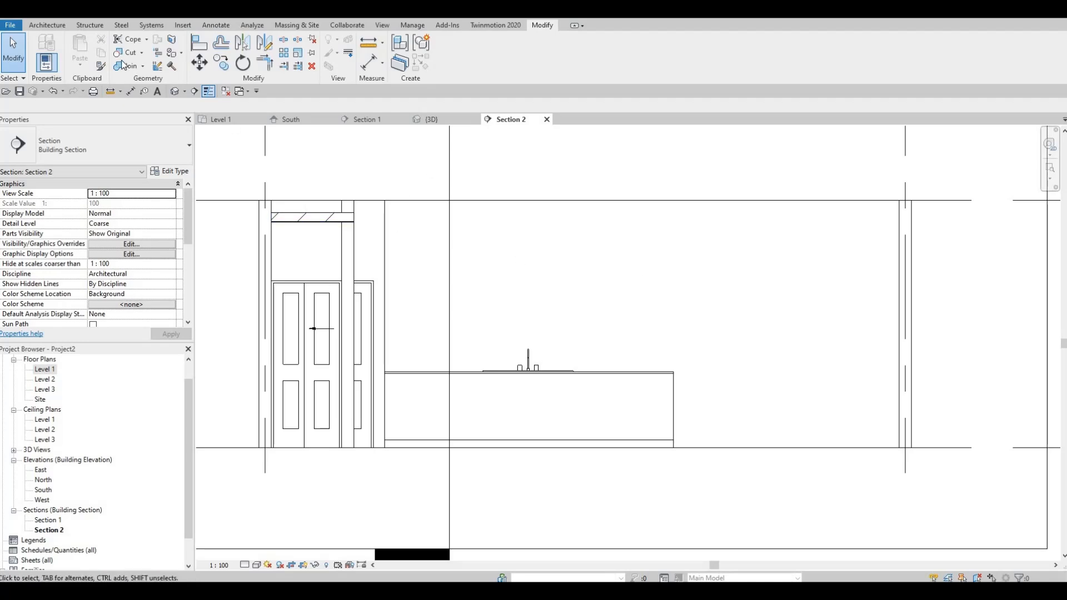
Start a new in-place model in the Generic Models category, accepting the suggested name.
click(47, 25)
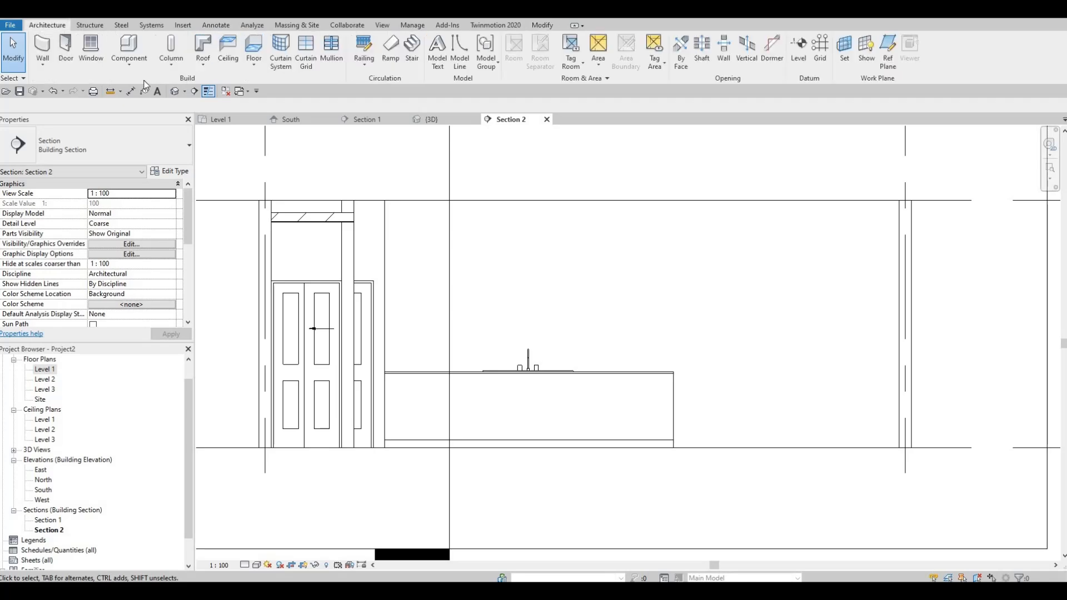
click(129, 55)
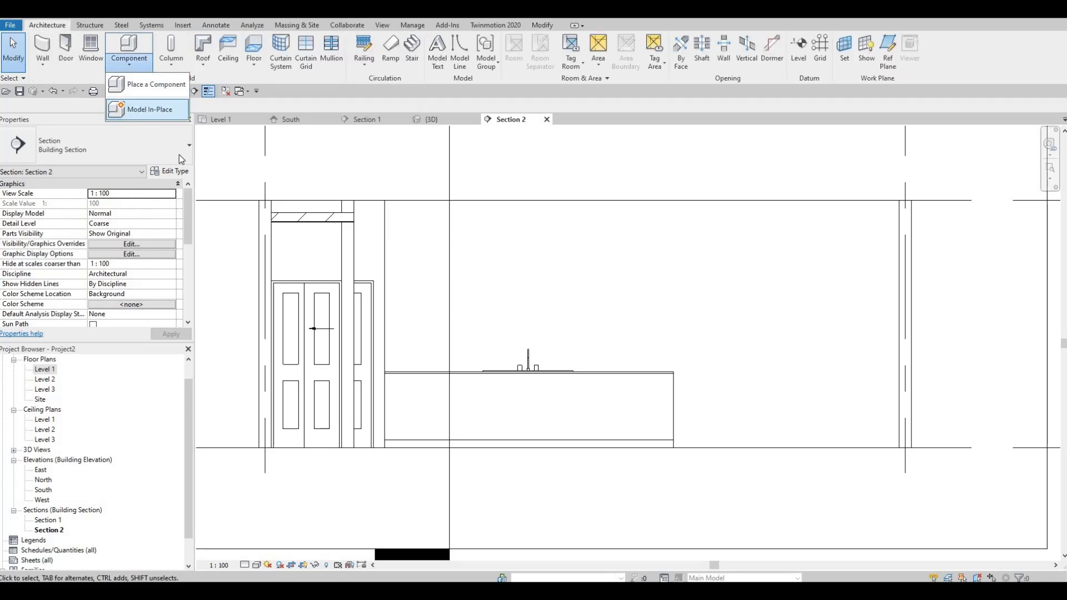
click(146, 110)
scroll(575, 257, down, 4)
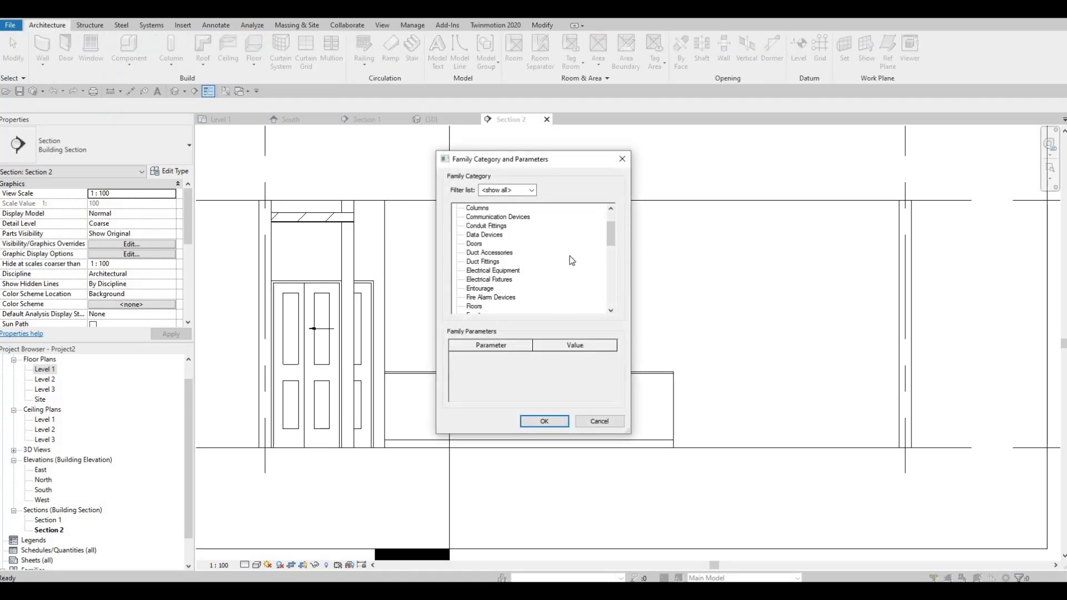
click(487, 271)
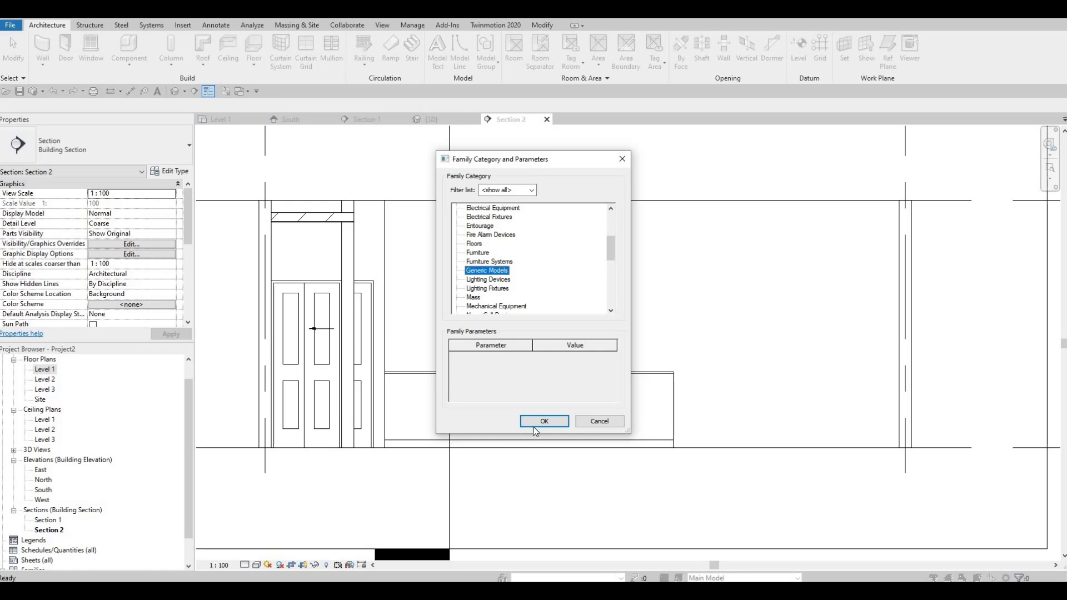
click(544, 422)
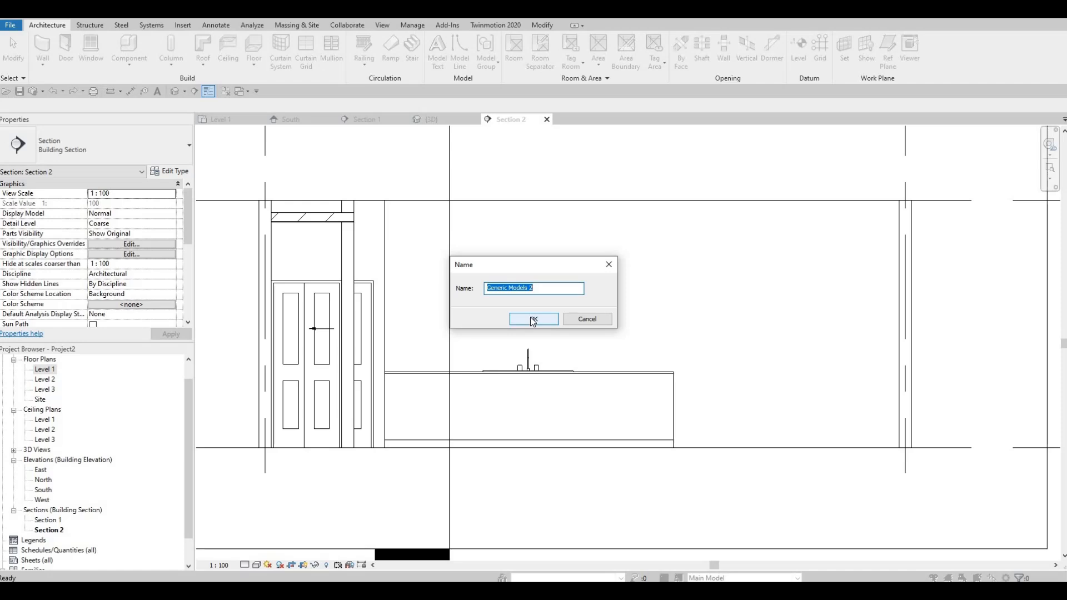
click(533, 319)
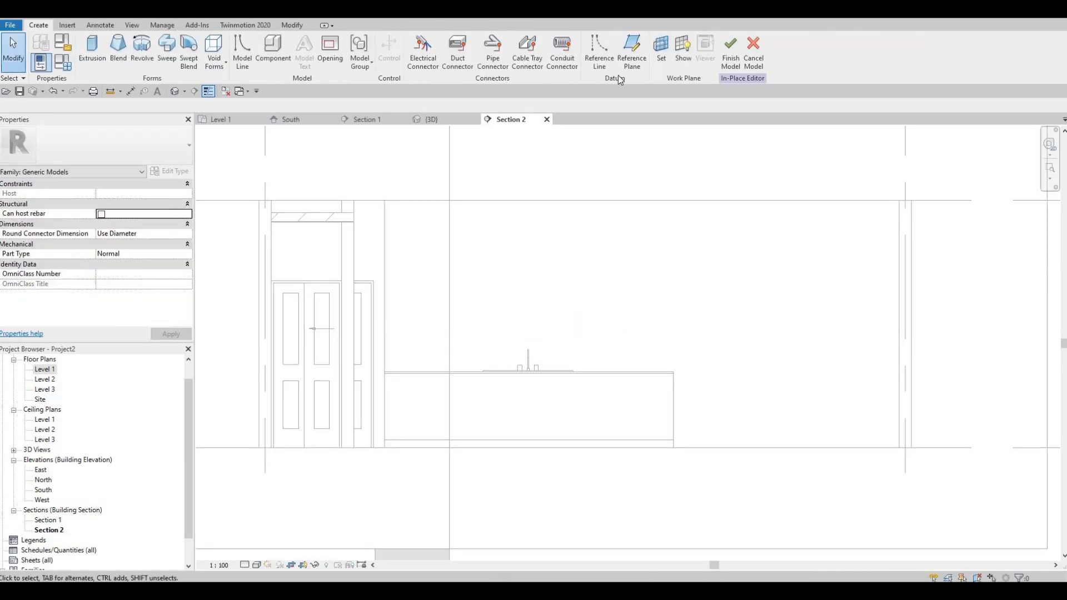
Set the work plane by picking the face of EXTERIOR WALL 1 behind the cabinet.
click(661, 53)
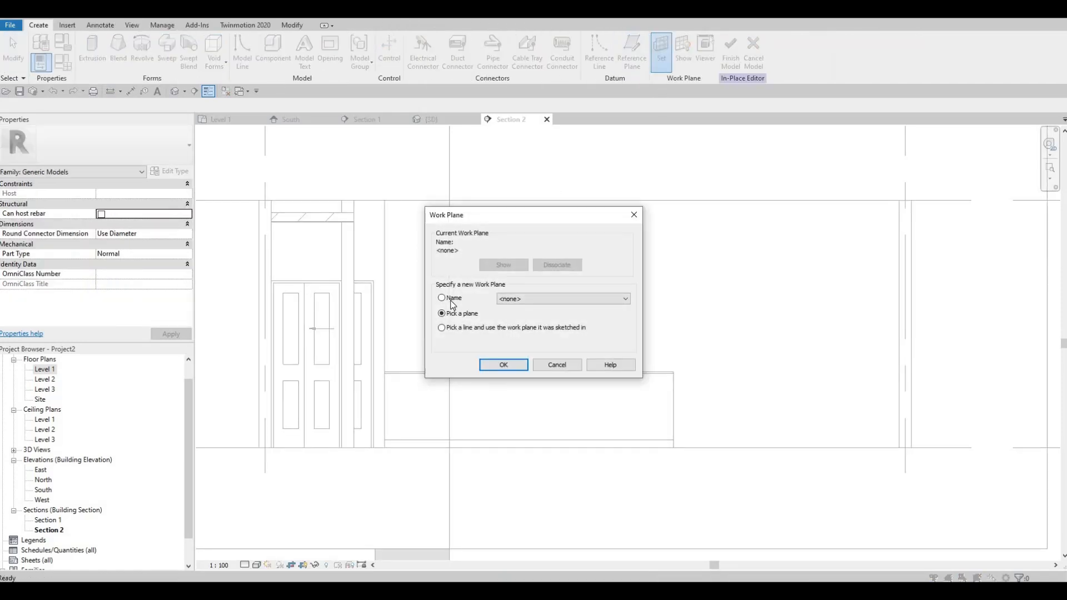
click(499, 365)
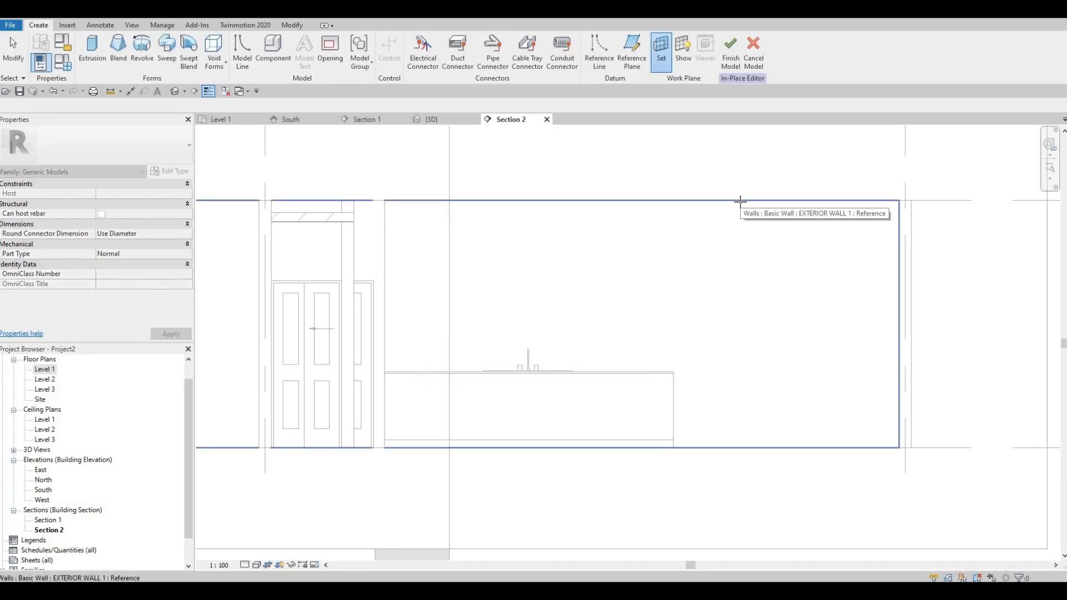
click(663, 192)
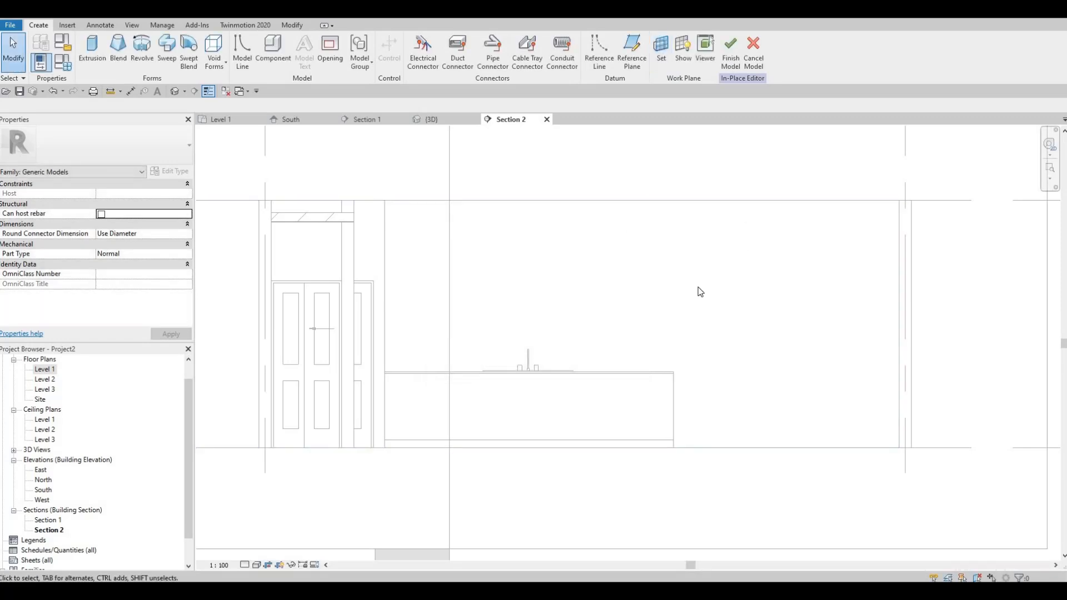
Start a solid extrusion with a 500 mm end and sketch a rectangle about 3480 by 840 mm on the wall above the sink.
click(93, 54)
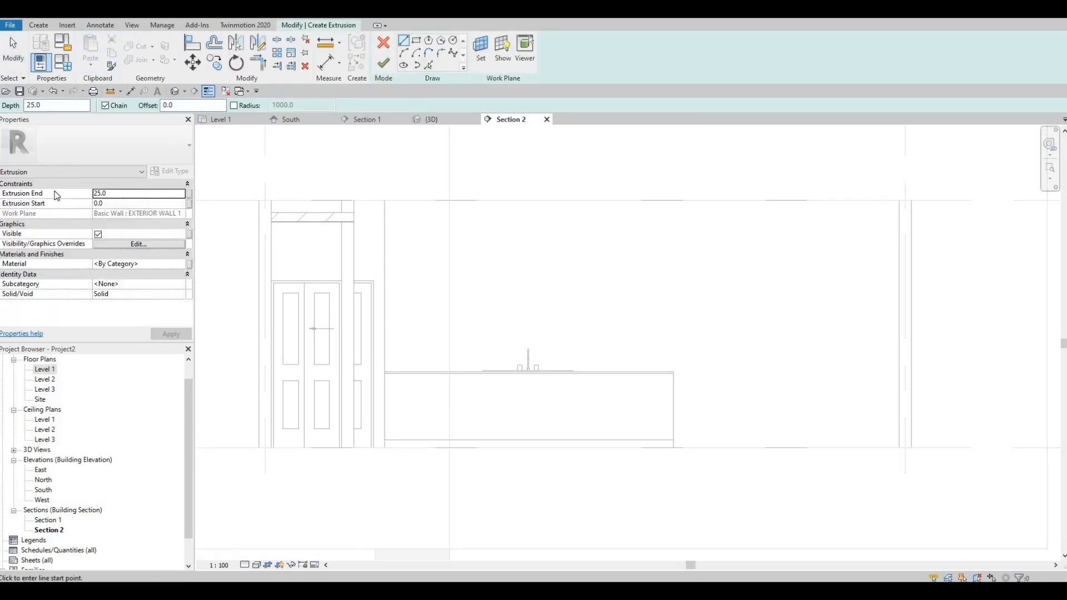
text(500)
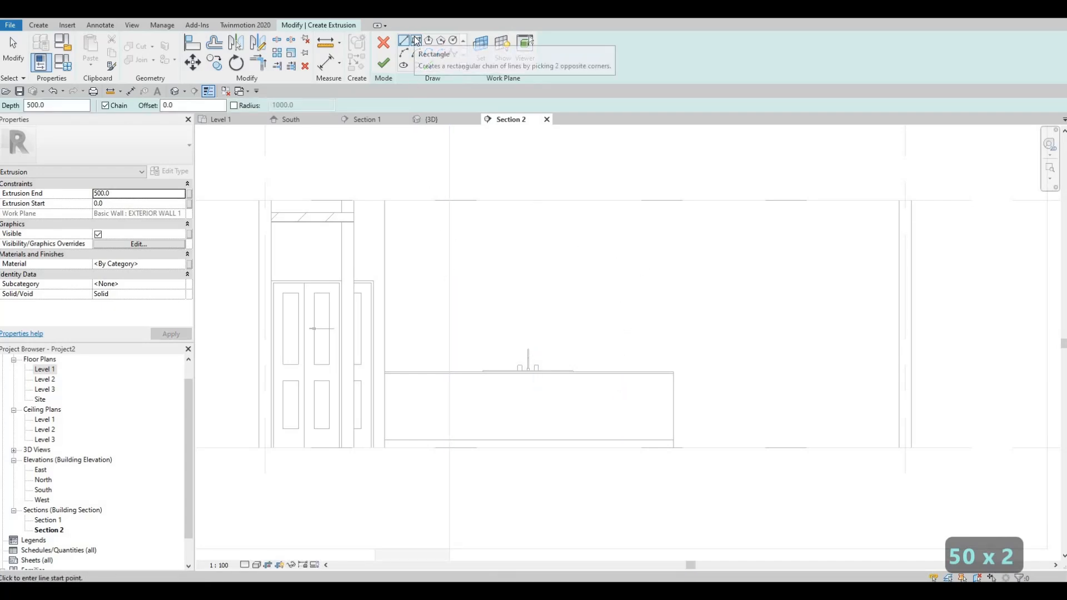
click(416, 41)
click(384, 241)
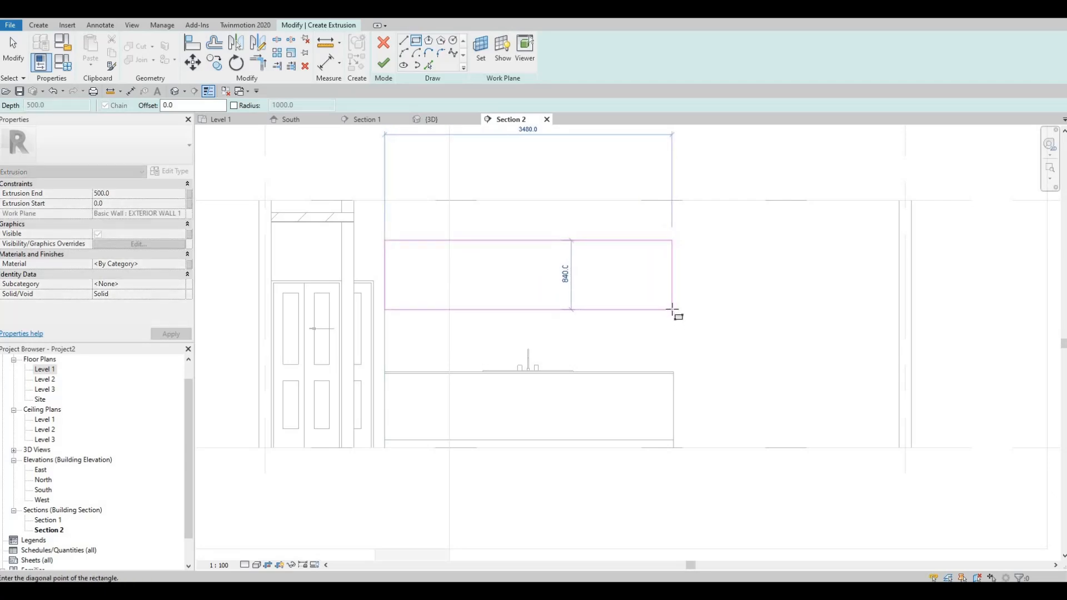
click(683, 312)
key(Escape)
key(Escape)
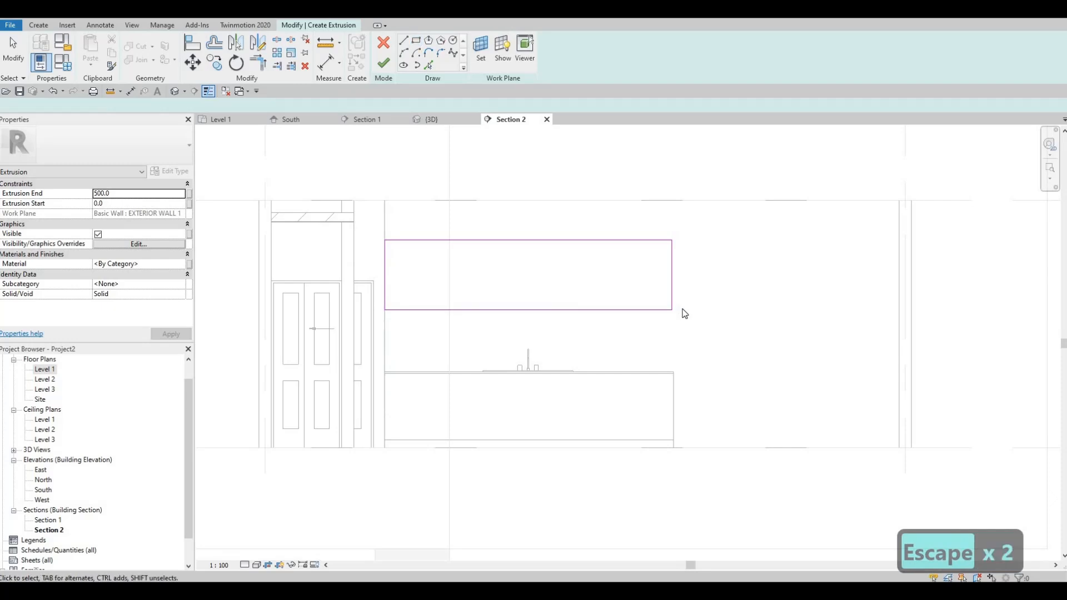
Align the rectangle's right edge with the right end of the base cabinet.
key(a)
key(l)
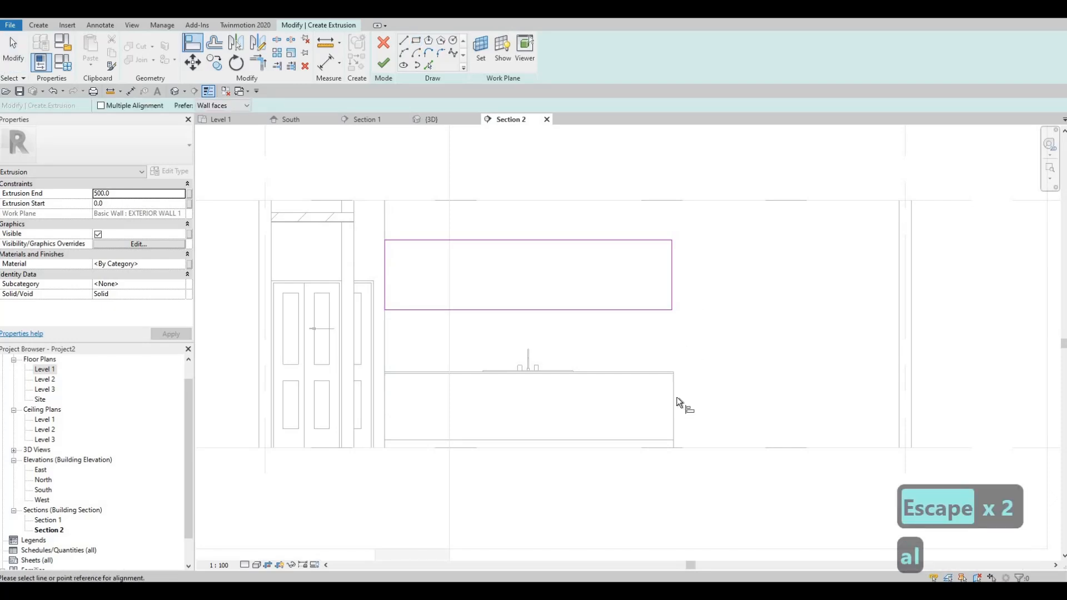
click(676, 284)
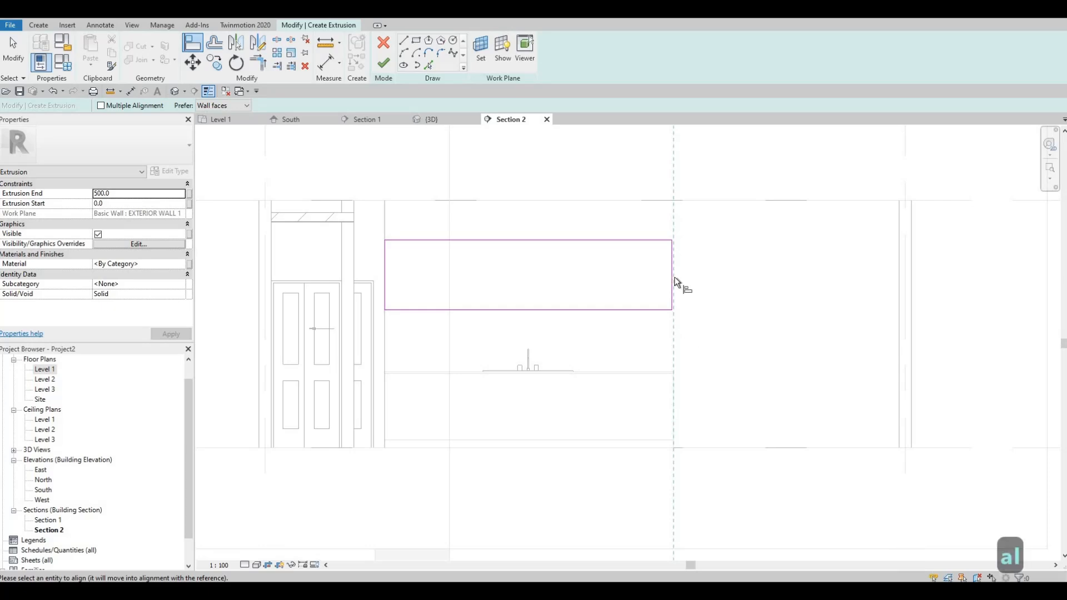
click(672, 304)
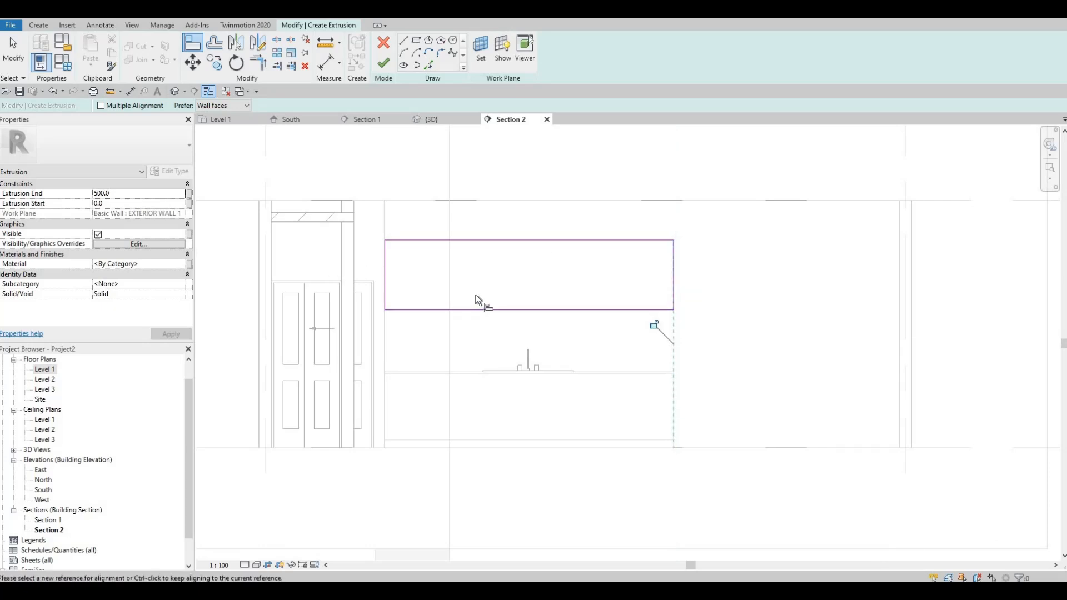
key(Escape)
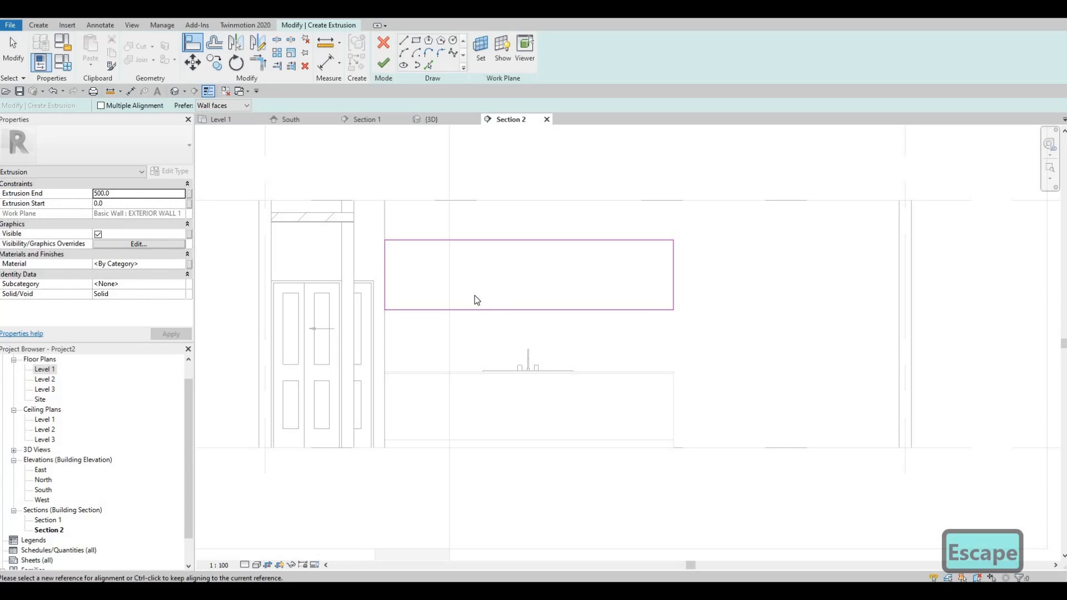
key(Escape)
Set the rectangle's height to 850 mm by moving its top edge.
scroll(419, 248, up, 1)
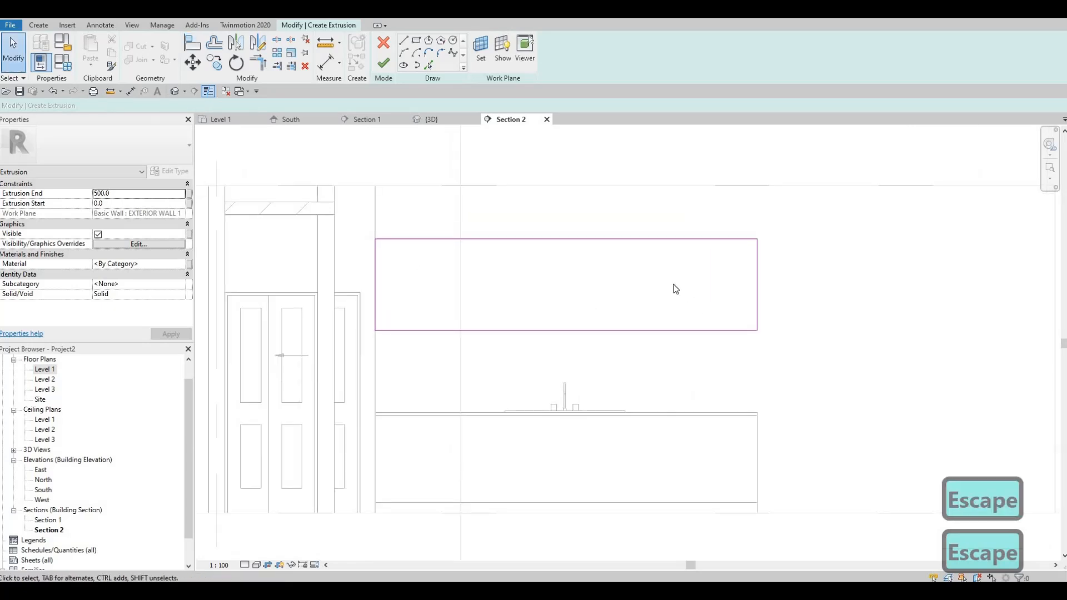
click(642, 240)
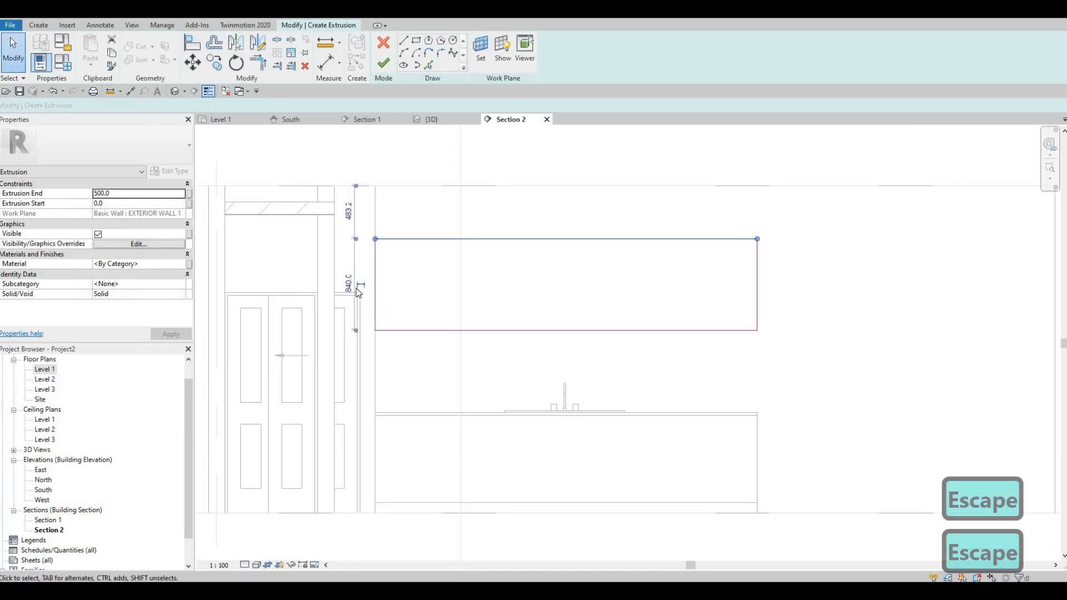
scroll(361, 293, up, 2)
click(343, 280)
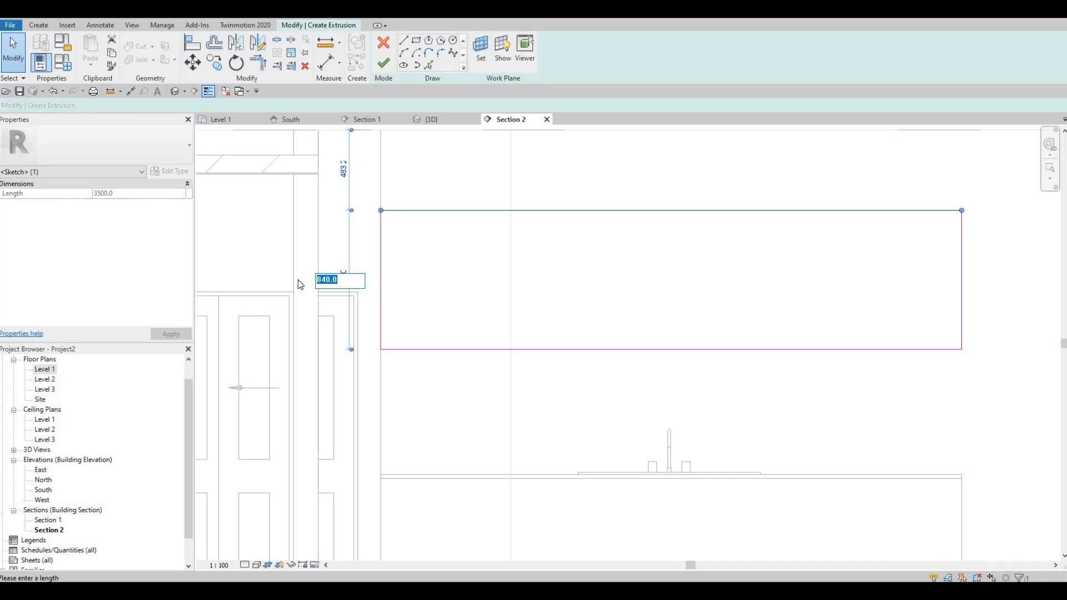
text(850)
key(Return)
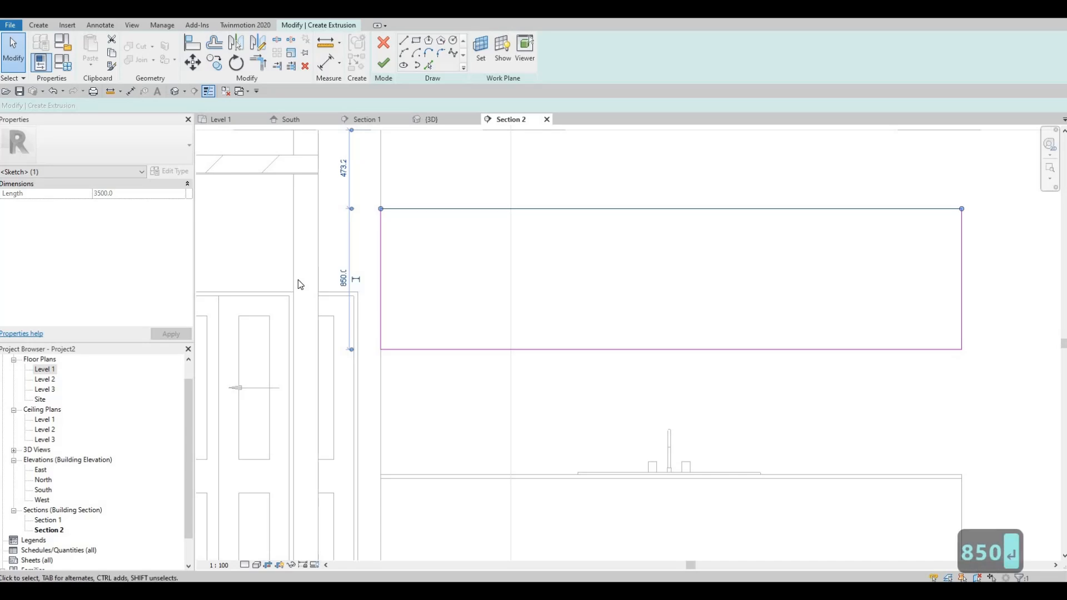
key(Escape)
key(Escape)
scroll(487, 340, down, 2)
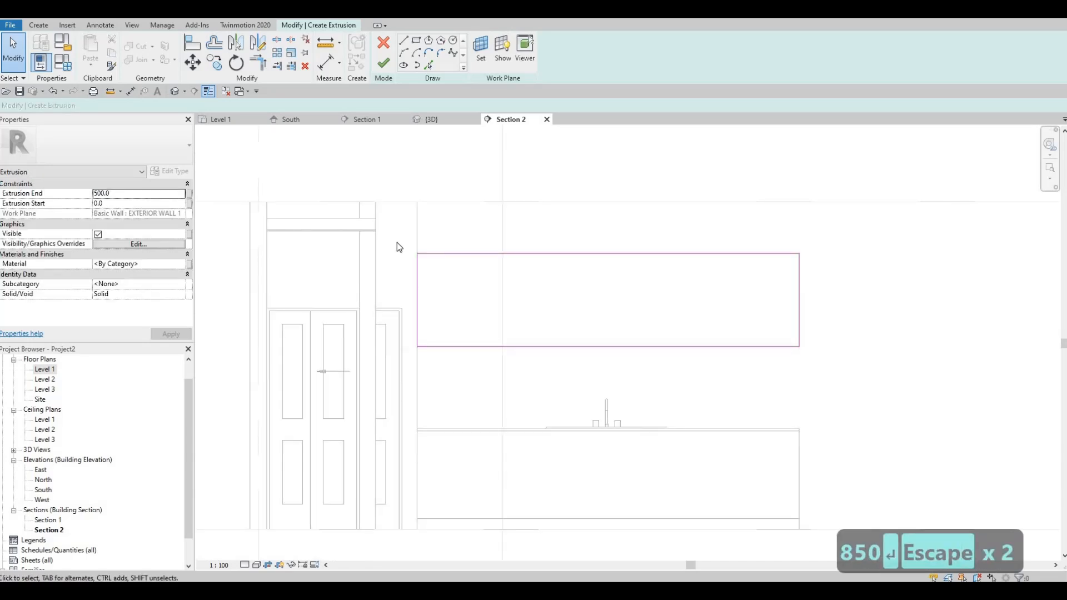
Select the whole rectangle sketch and nudge it up three increments.
drag(396, 237, 826, 365)
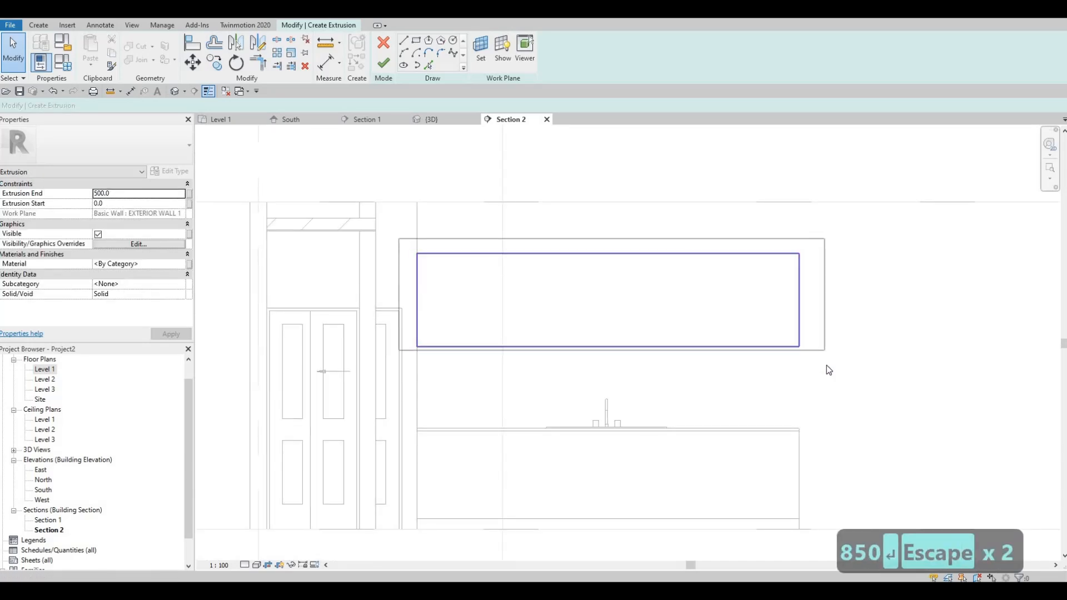
key(Up)
key(Up)
key(Up)
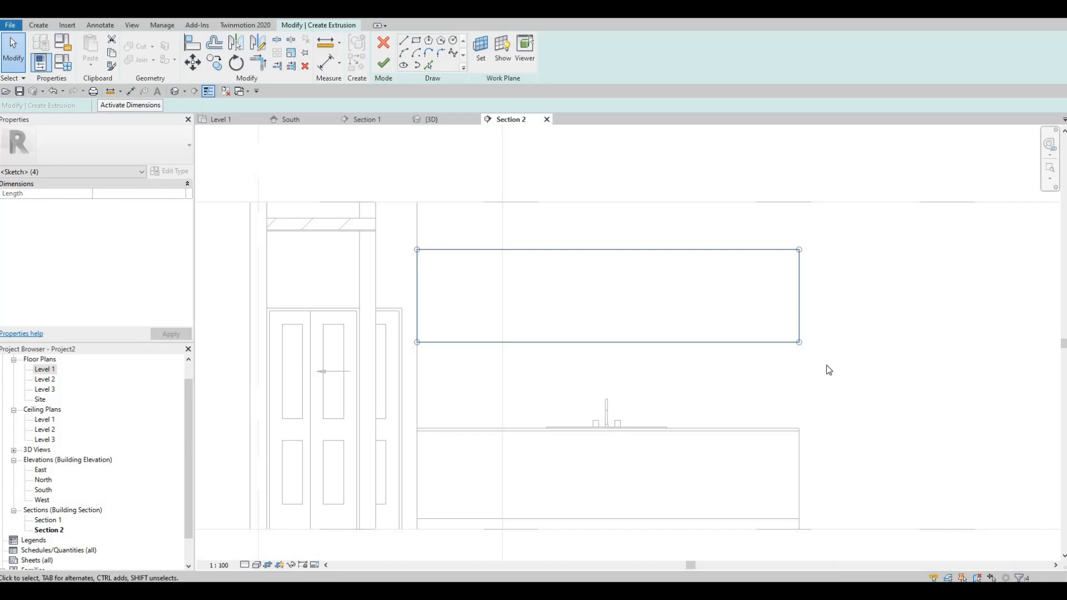
key(Escape)
key(Escape)
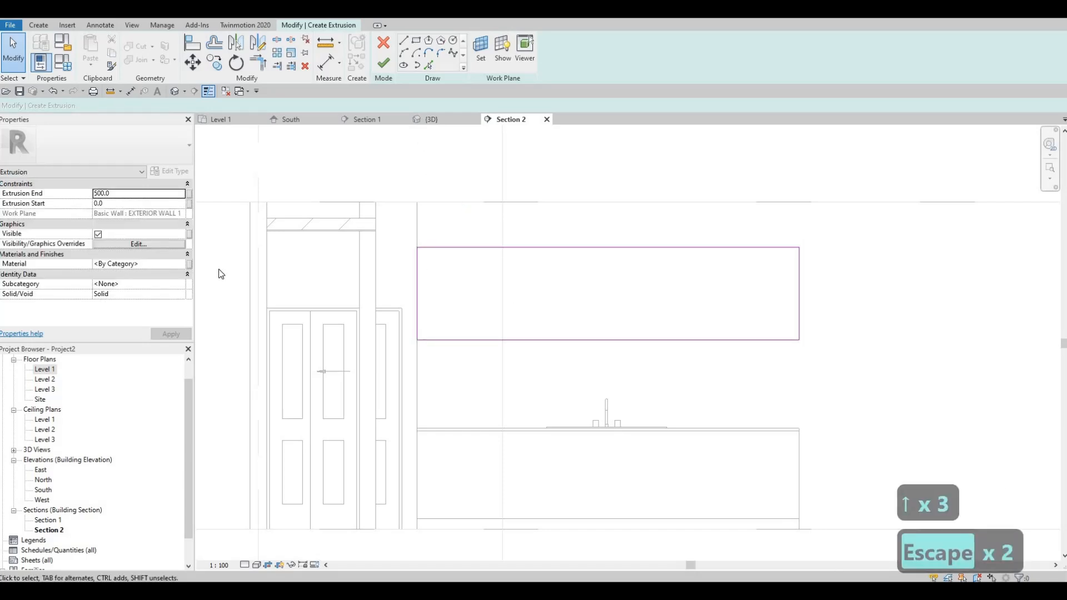
Find Birch - Glossy among the wood materials by searching for "BIRCH" and assign it to the wall cabinet extrusion.
click(186, 264)
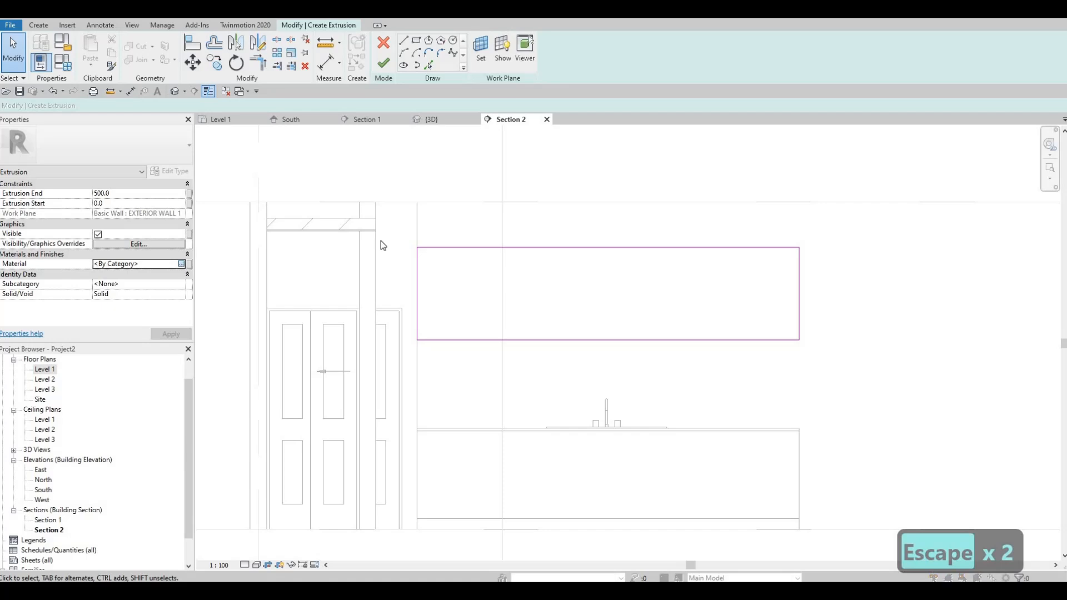
scroll(455, 314, down, 1)
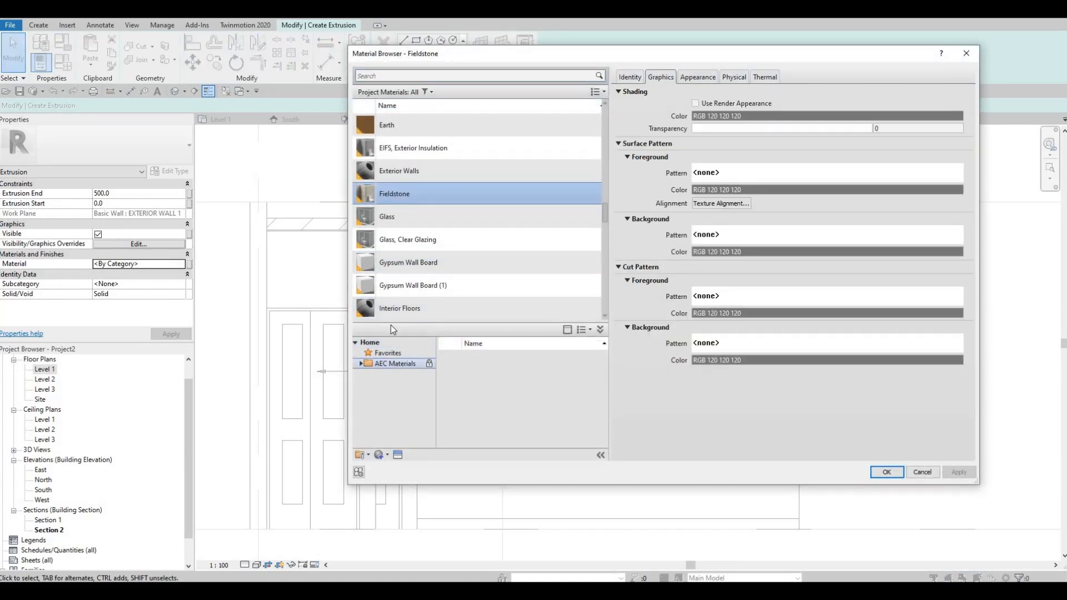
scroll(414, 223, up, 1)
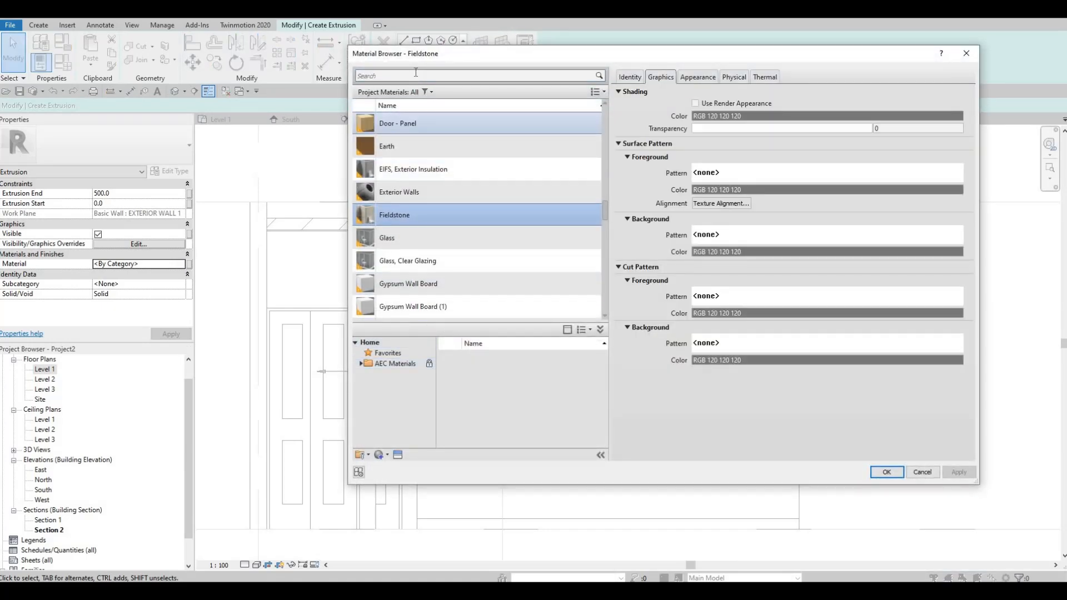
click(368, 365)
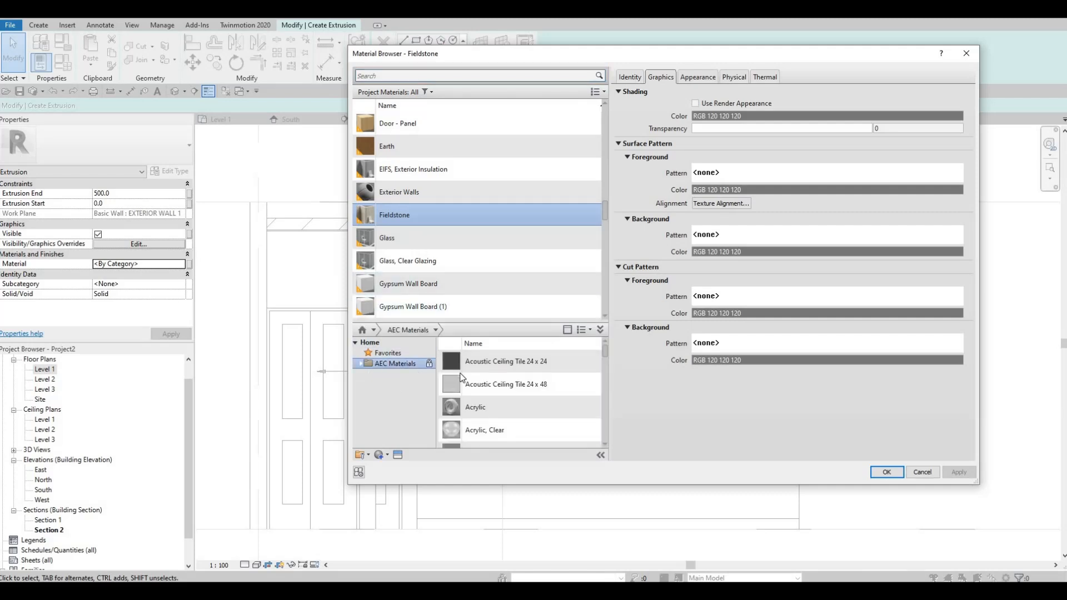
click(361, 364)
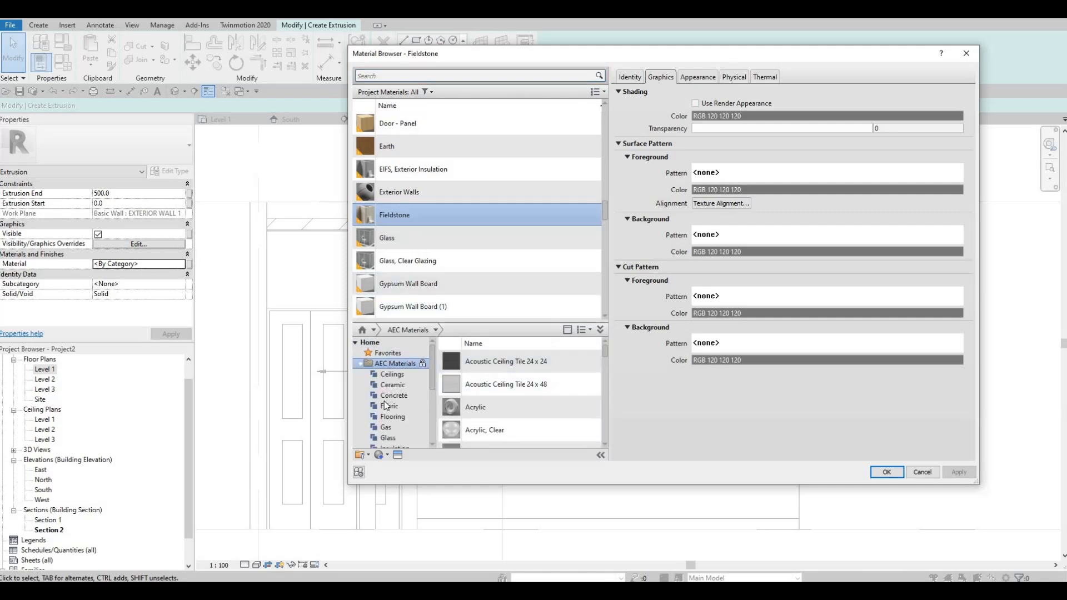
scroll(391, 422, down, 3)
click(389, 439)
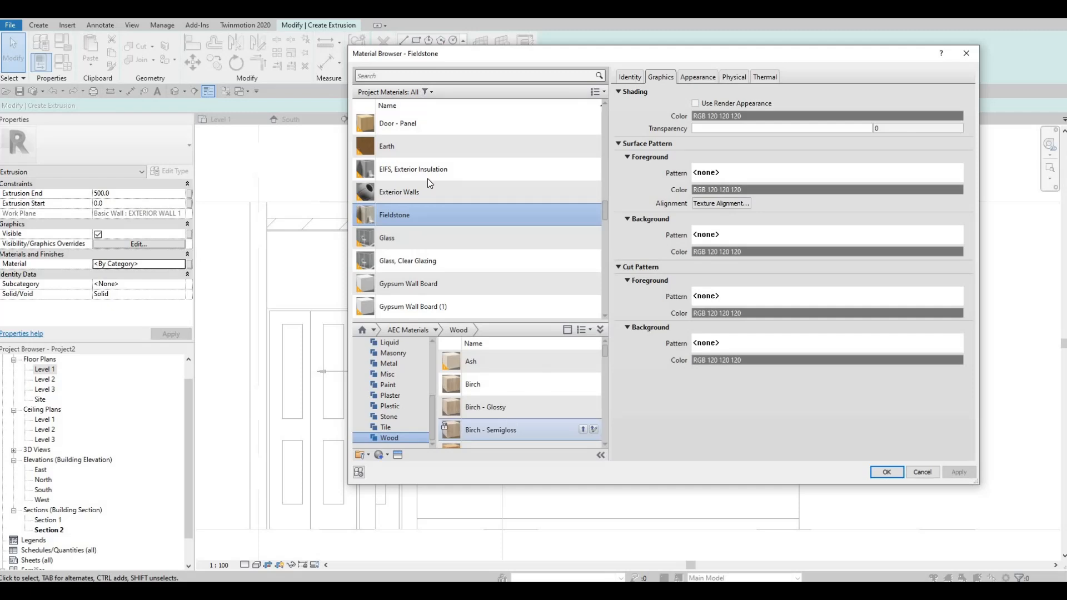
click(408, 76)
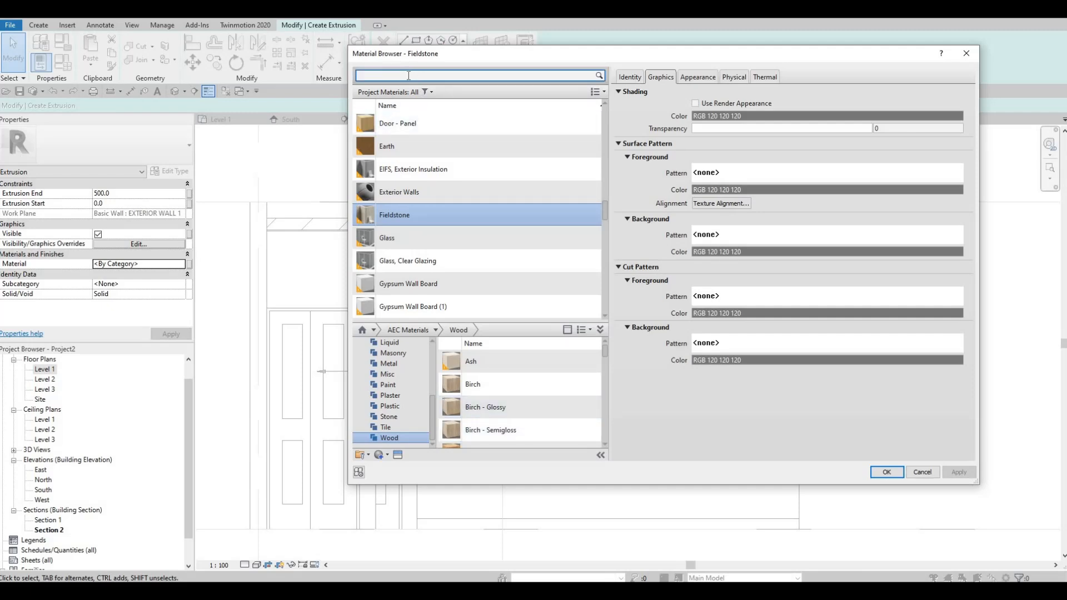
text(BIRCH)
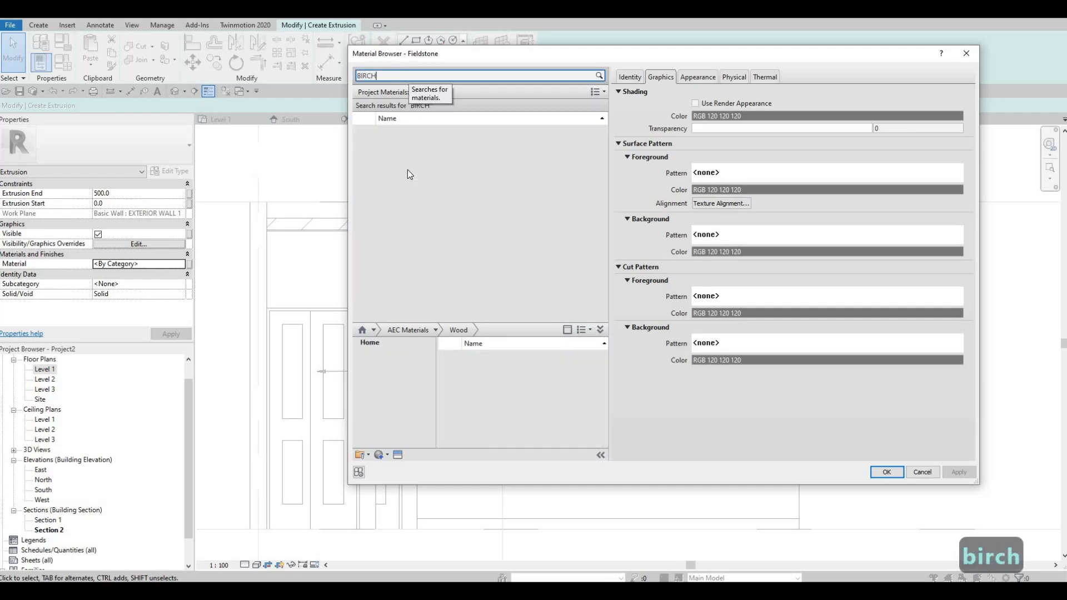
click(426, 141)
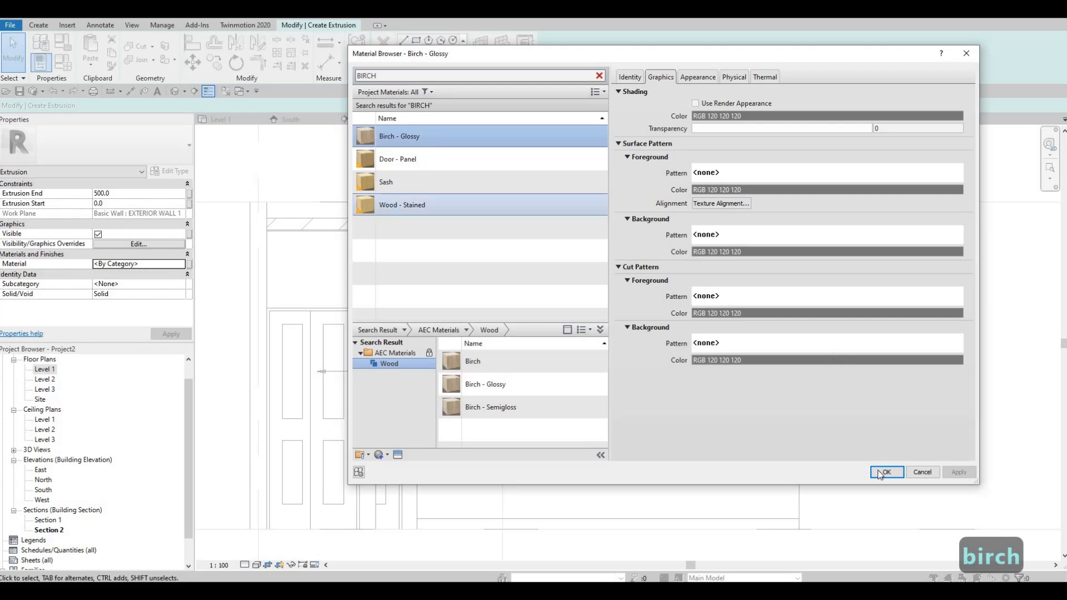
key(Return)
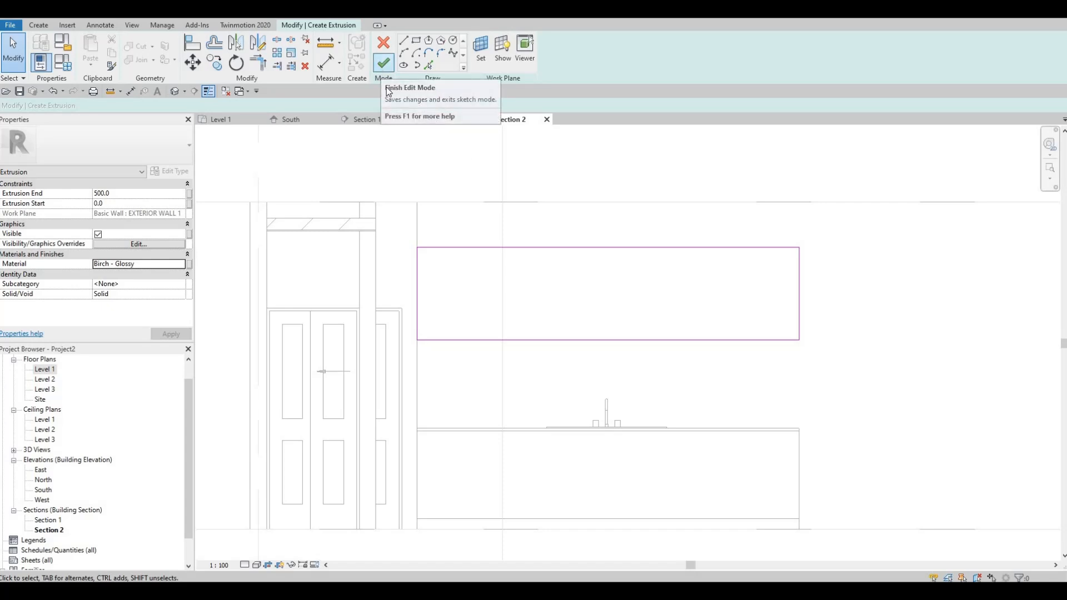
Finish the wall cabinet's extrusion and in-place model and inspect it in the 3D view.
click(383, 63)
click(566, 64)
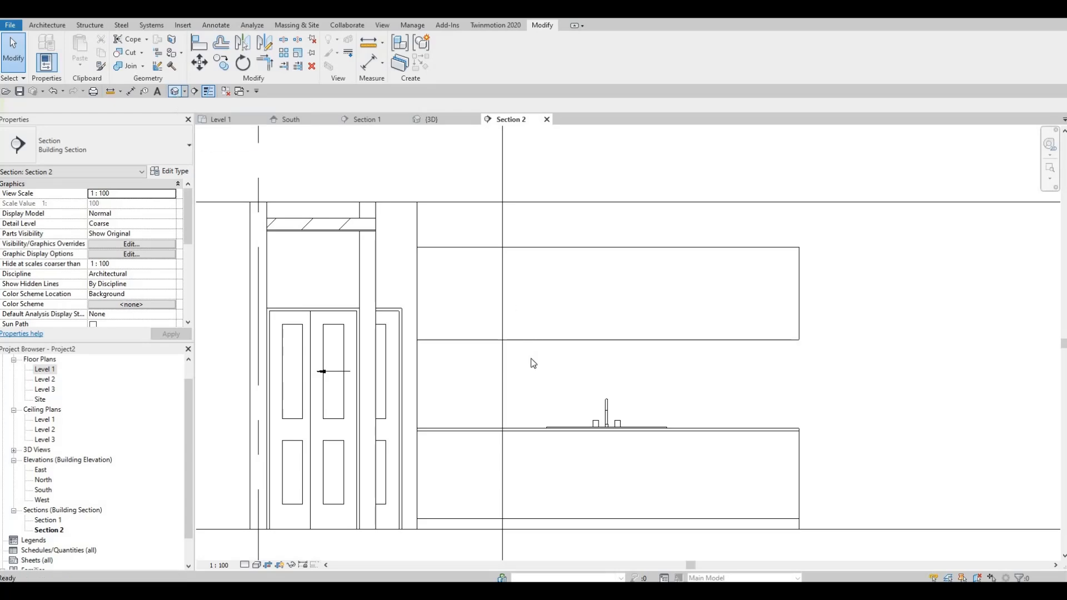
shift+middle_drag(458, 395, 578, 305)
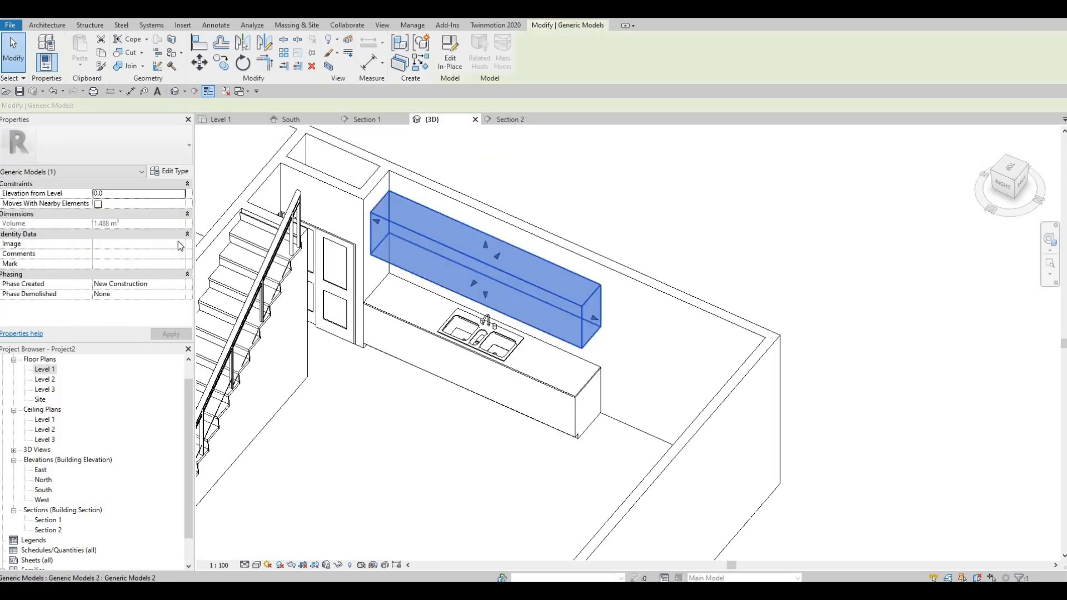
Edit the wall cabinet in place, set its extrusion end to 450 mm and finish the model.
click(450, 53)
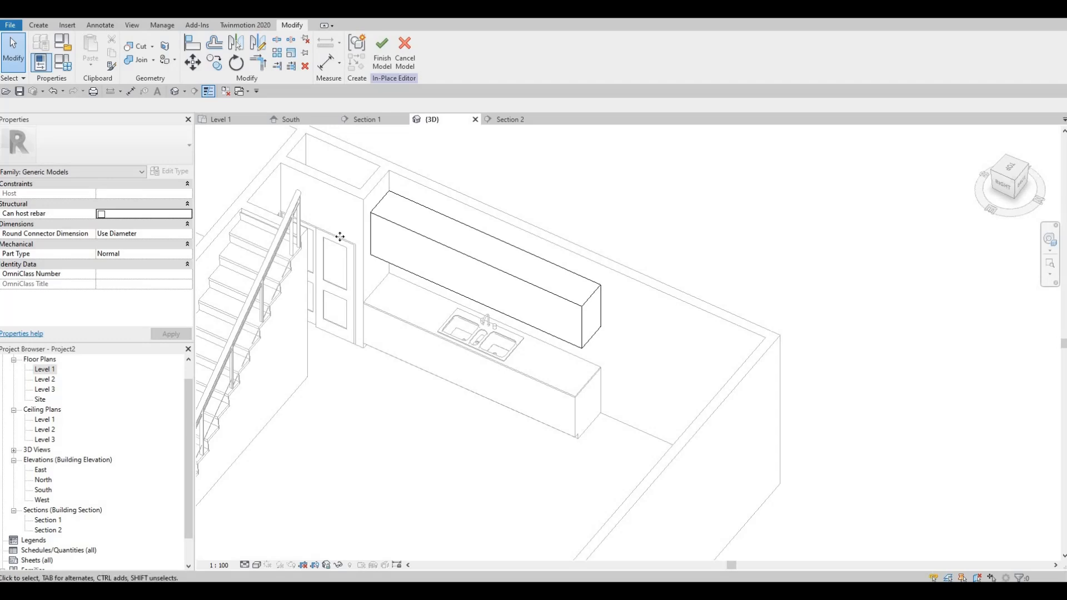
click(414, 236)
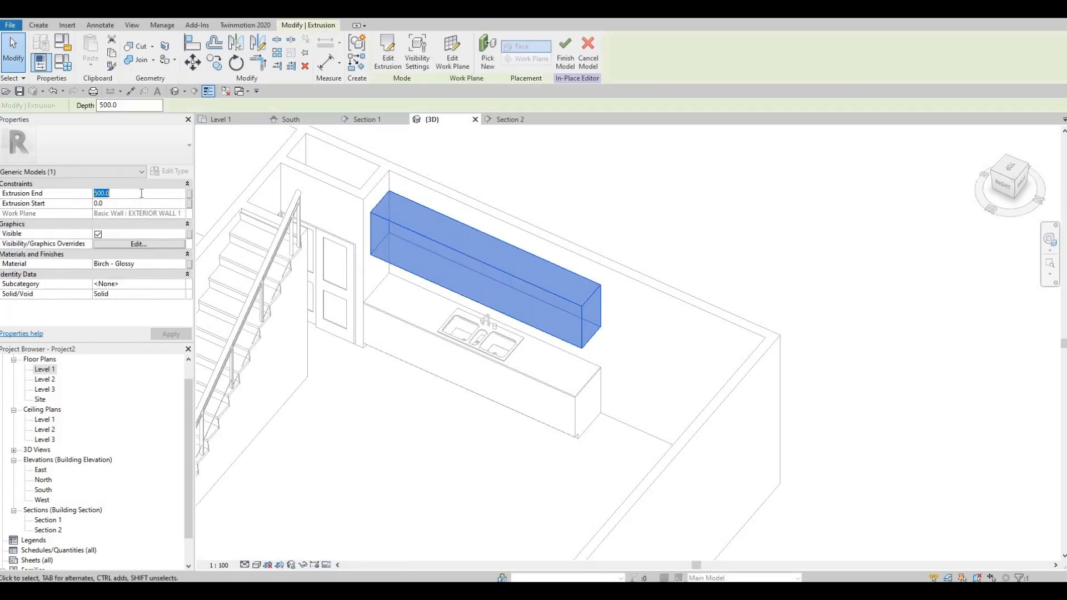
text(450)
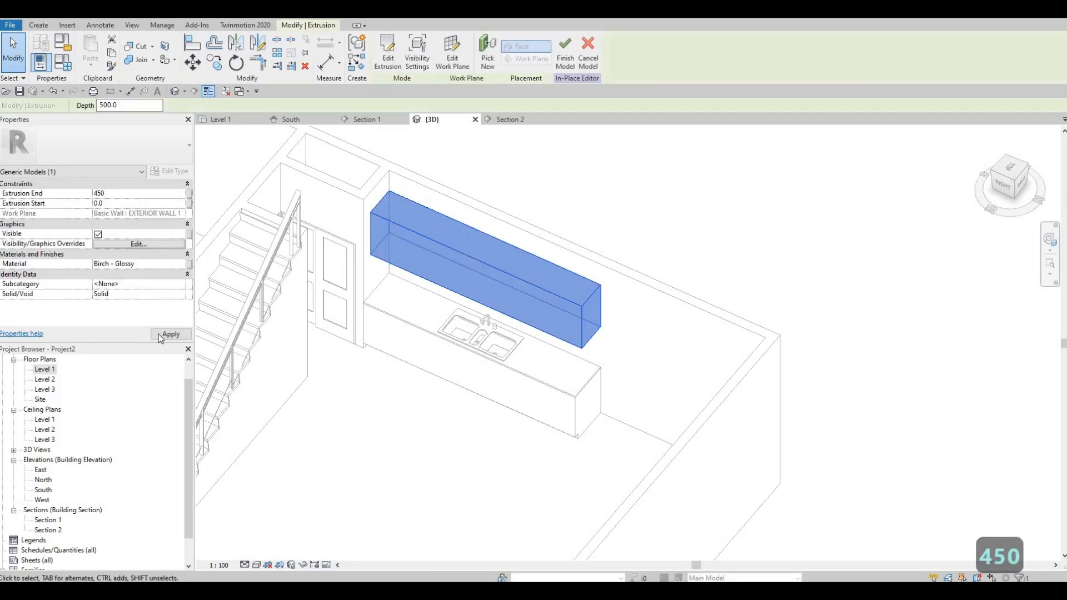
click(159, 335)
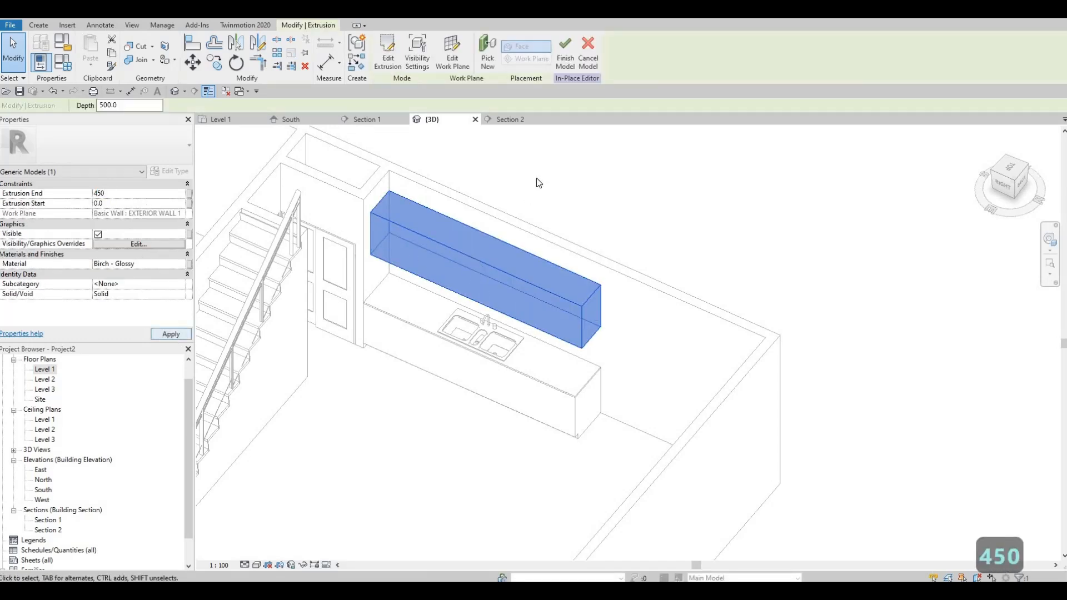
click(563, 60)
shift+middle_drag(489, 239, 189, 319)
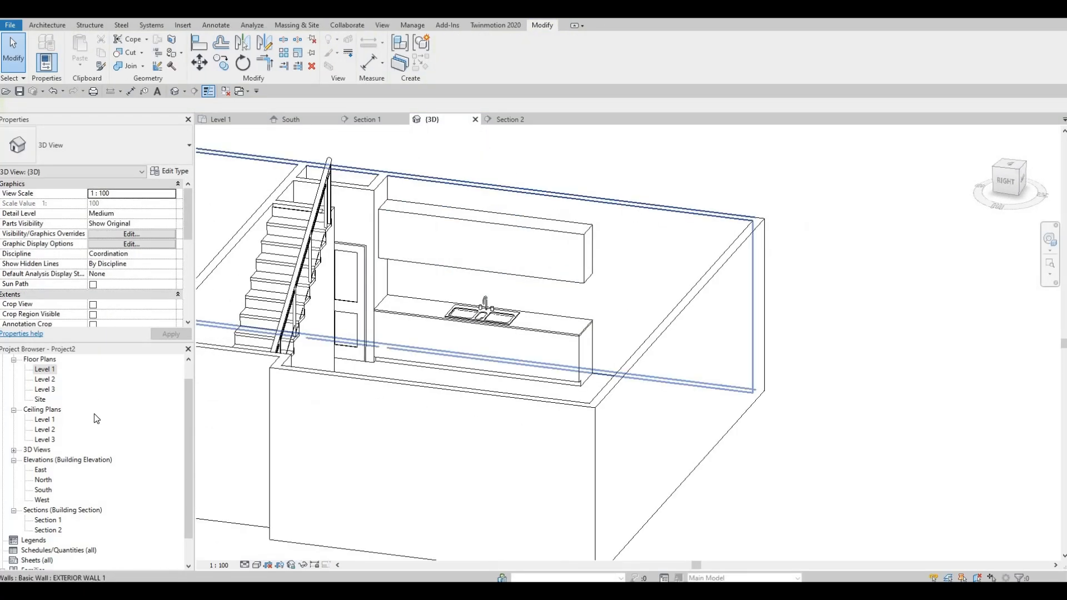
Open Section 2 and create a new in-place component in the Generic Models category.
double_click(49, 529)
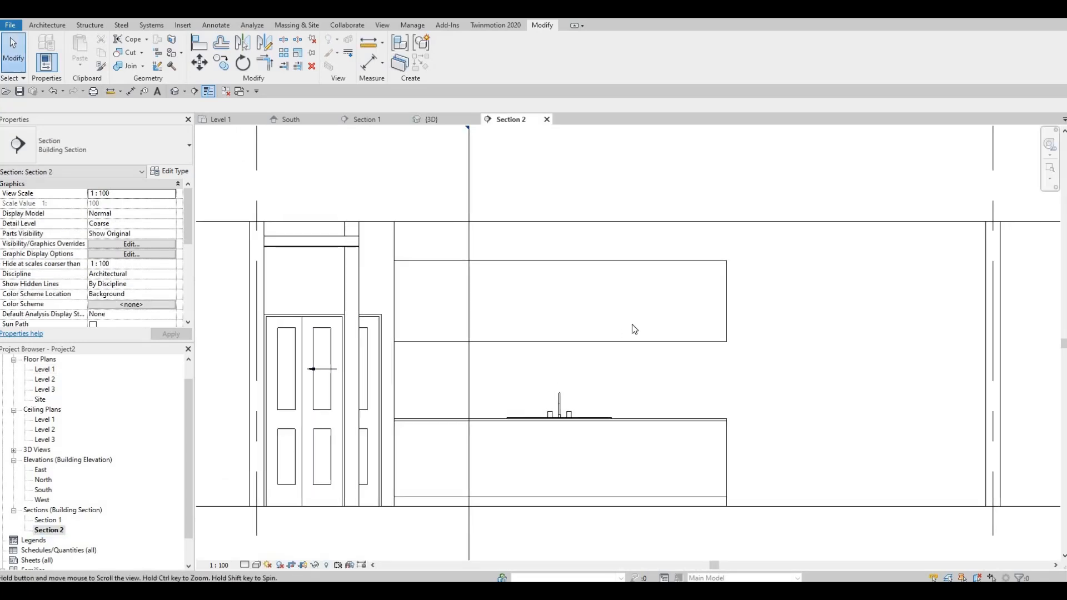
scroll(632, 325, down, 1)
key(F1)
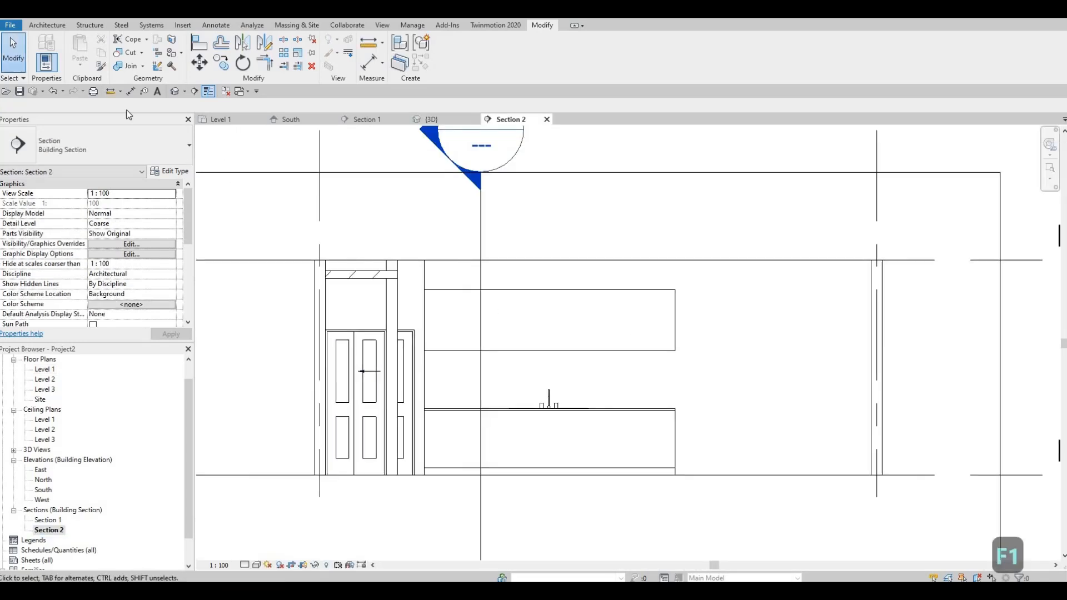
click(45, 25)
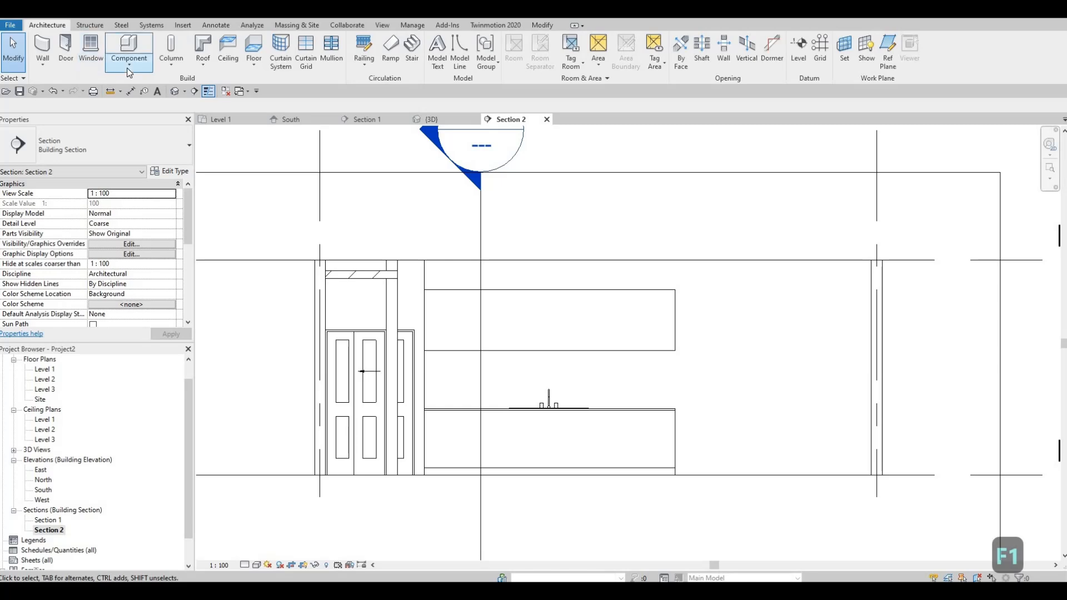
click(129, 70)
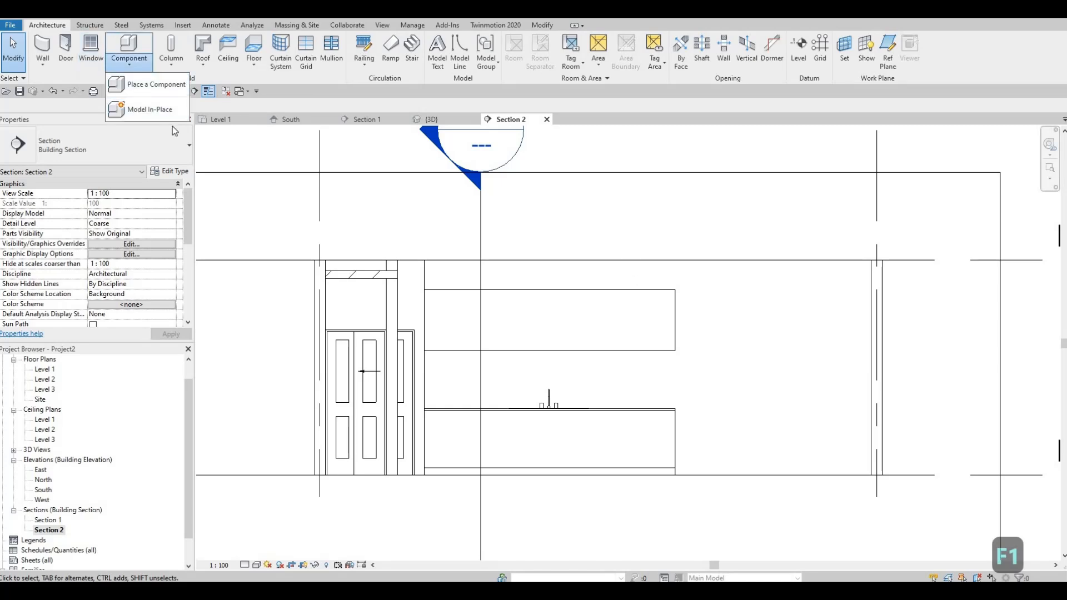
click(159, 114)
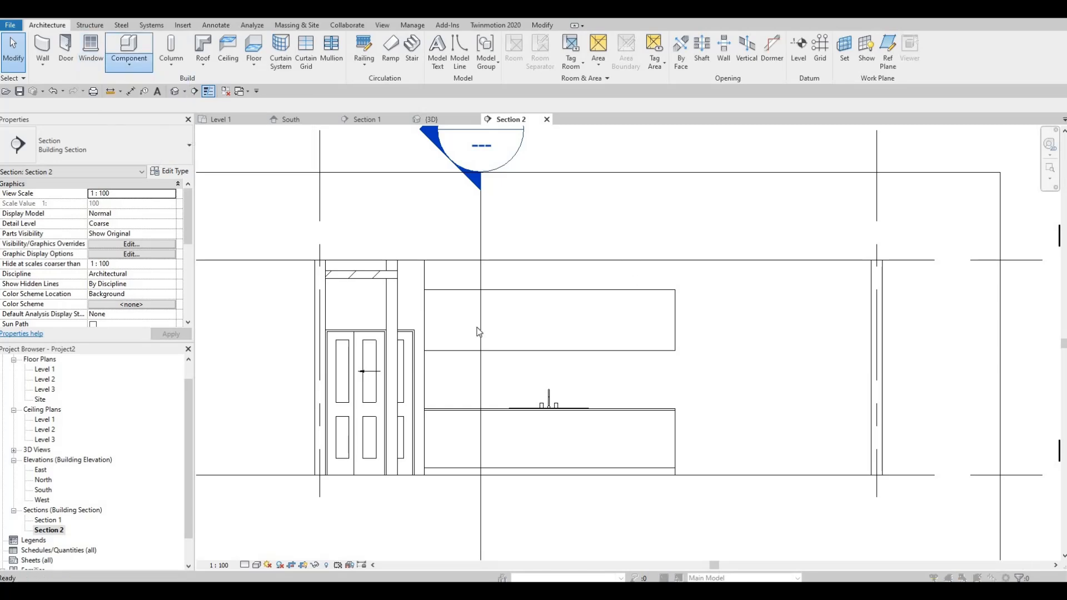
scroll(495, 280, down, 4)
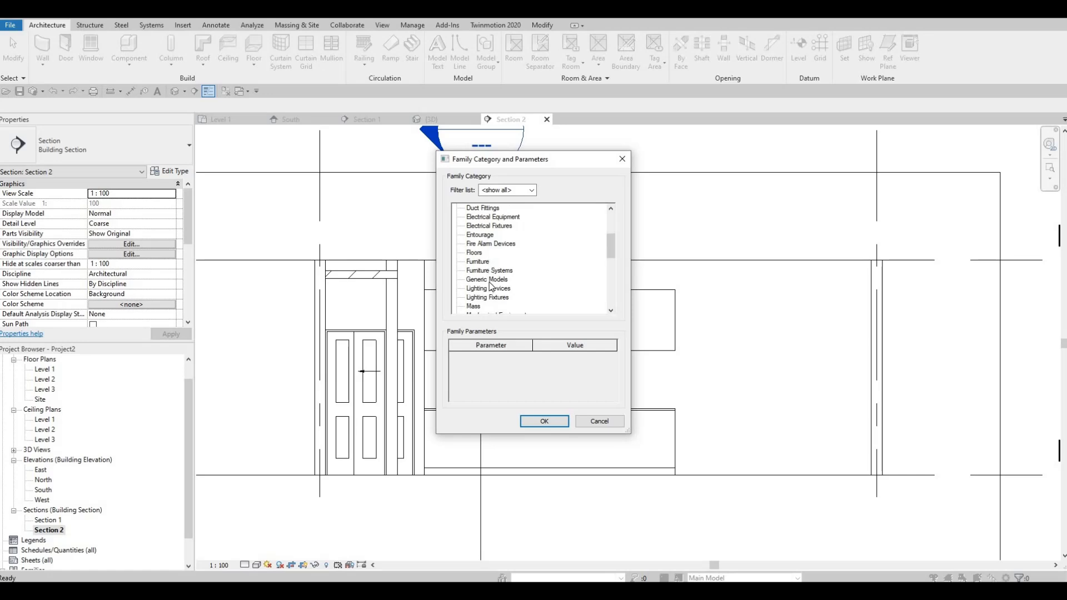
key(g)
click(544, 420)
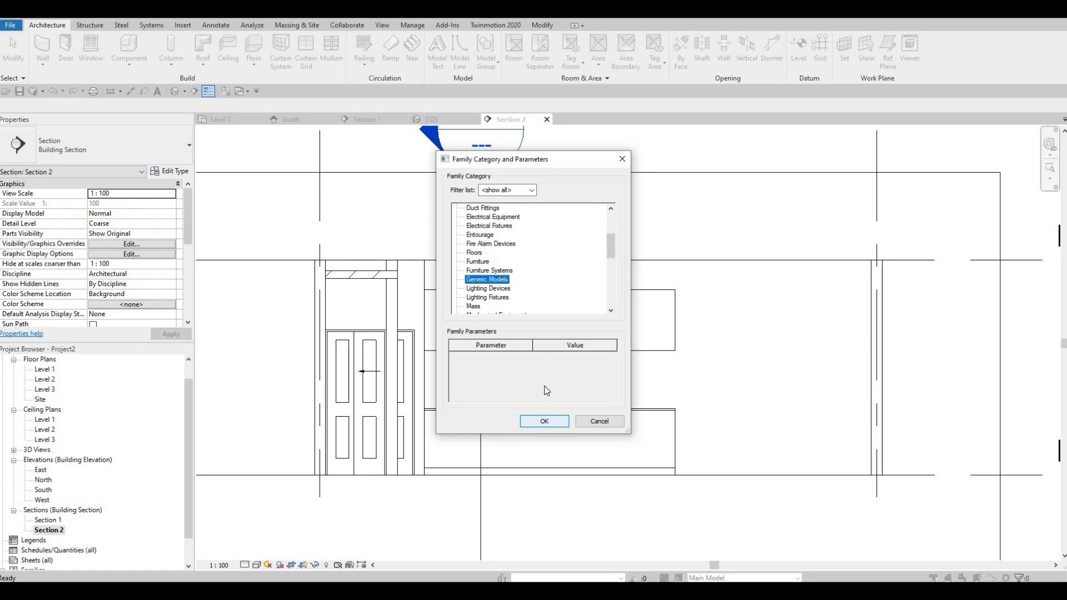
key(Return)
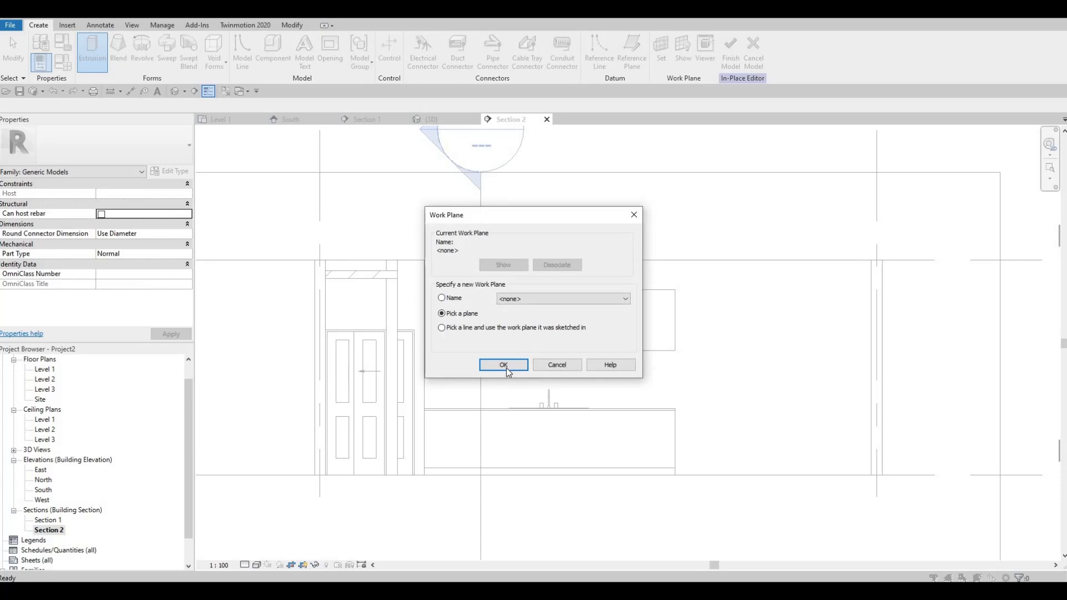
Start an extrusion on the exterior wall's plane and sketch a rectangle filling the gap between the wall cabinet's top and the upper level line.
key(Return)
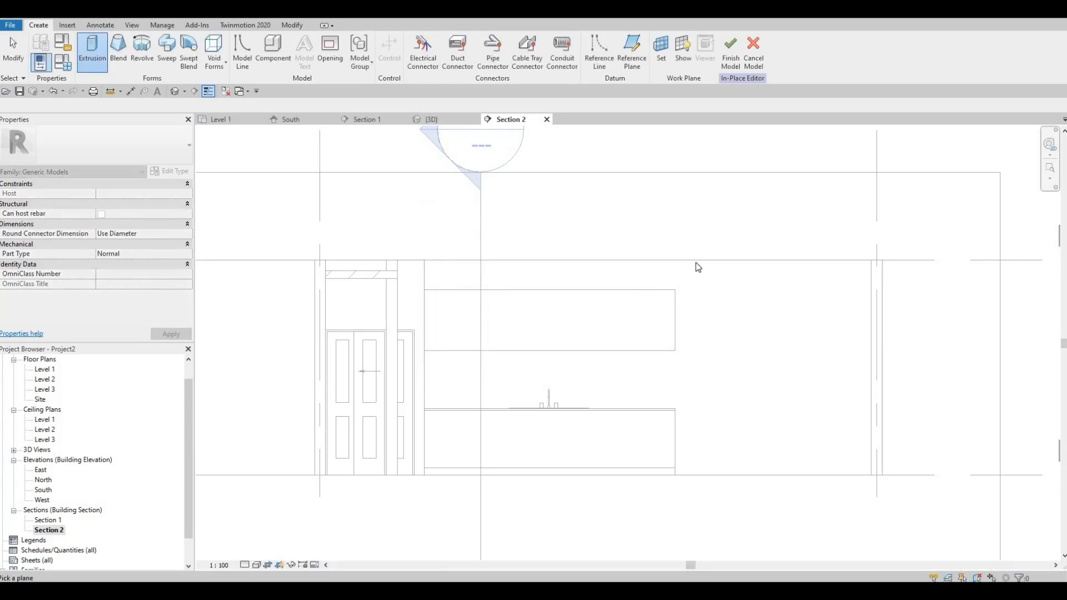
click(698, 267)
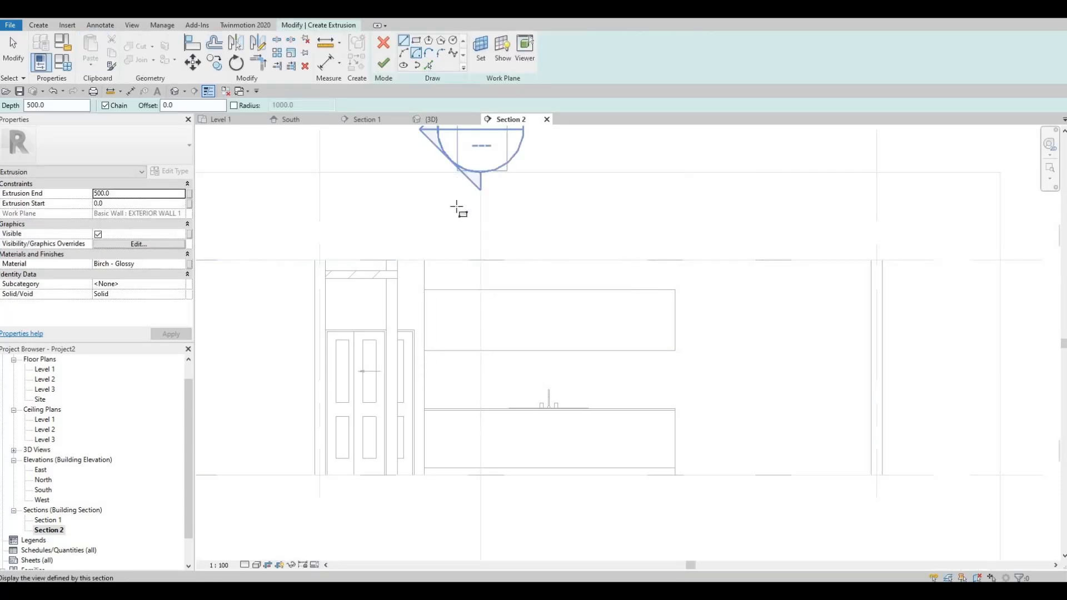
click(424, 259)
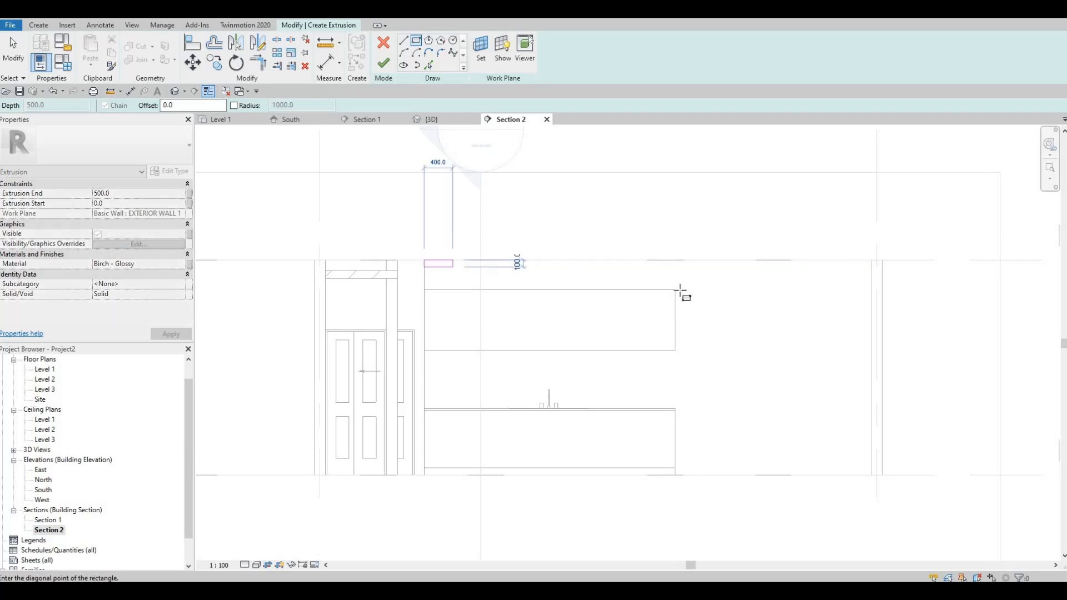
scroll(680, 291, up, 2)
click(678, 286)
key(Escape)
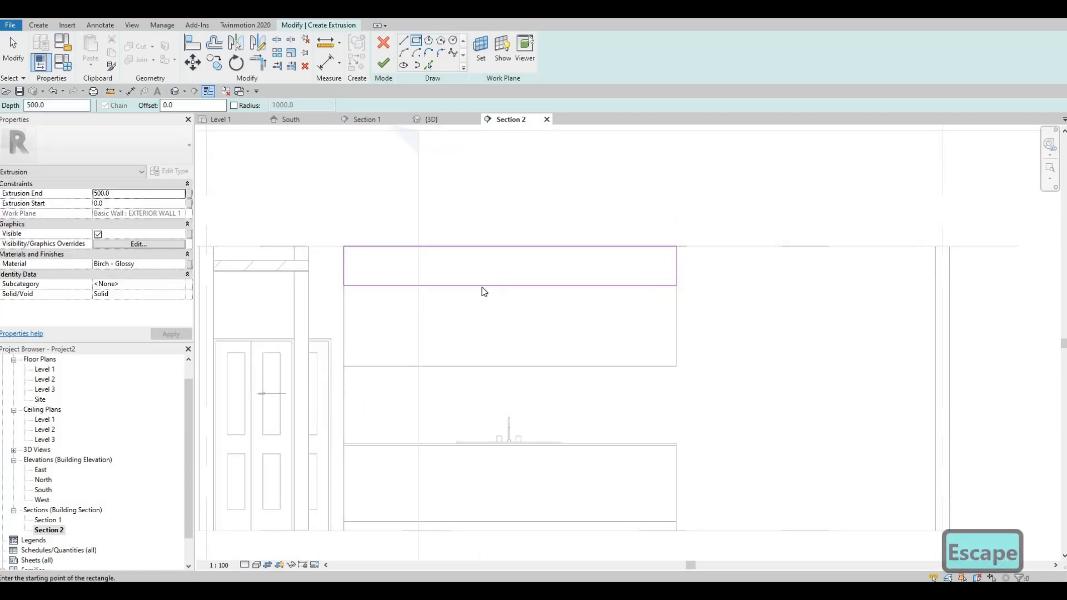
key(Escape)
Set the extrusion end of the new block above the wall cabinet to 800 mm.
click(63, 193)
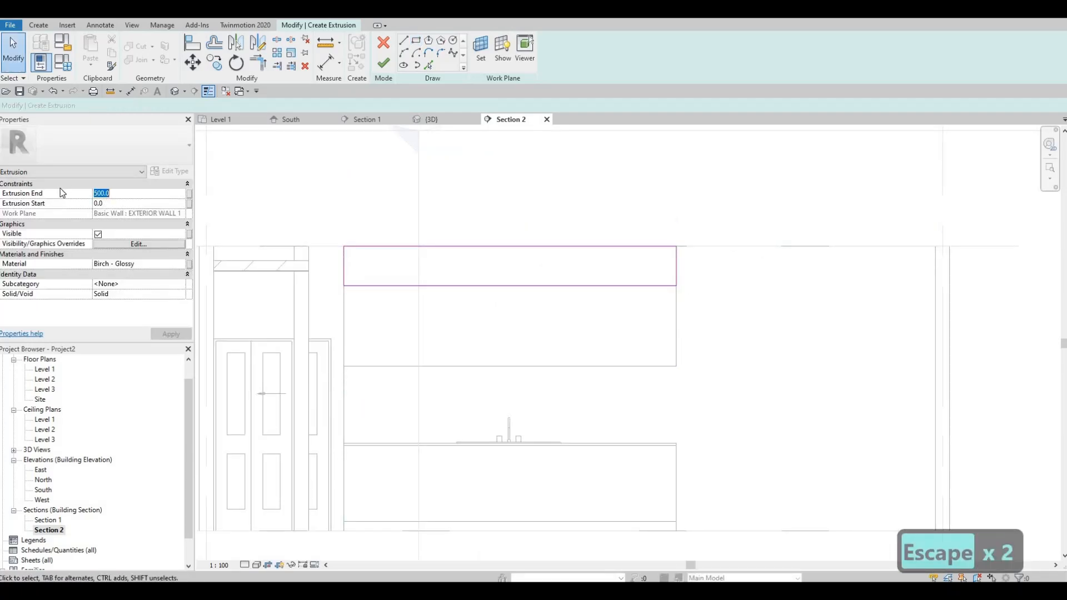
text(800)
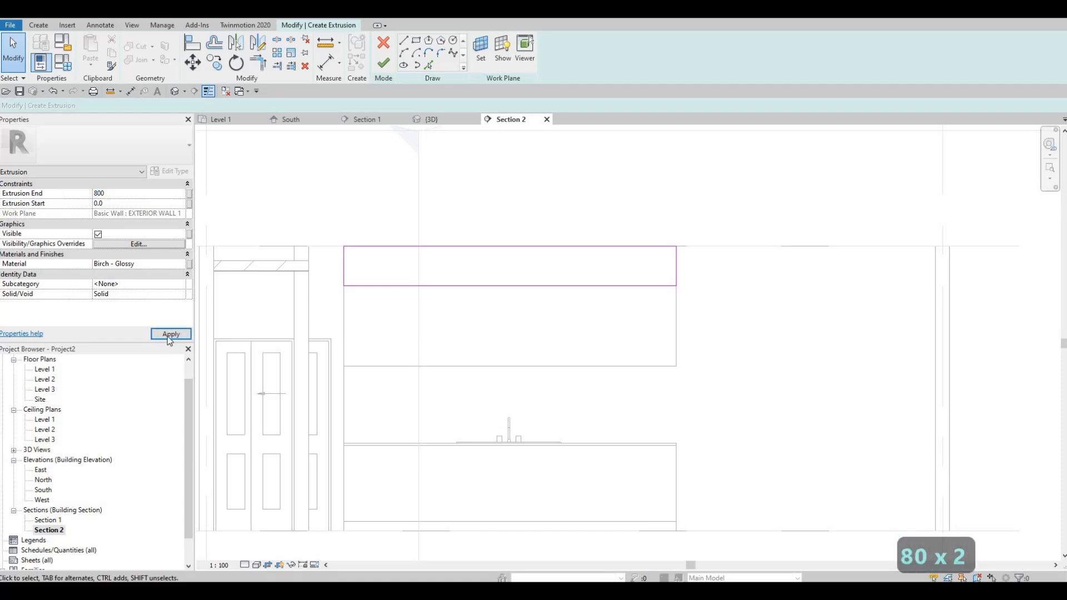
click(167, 336)
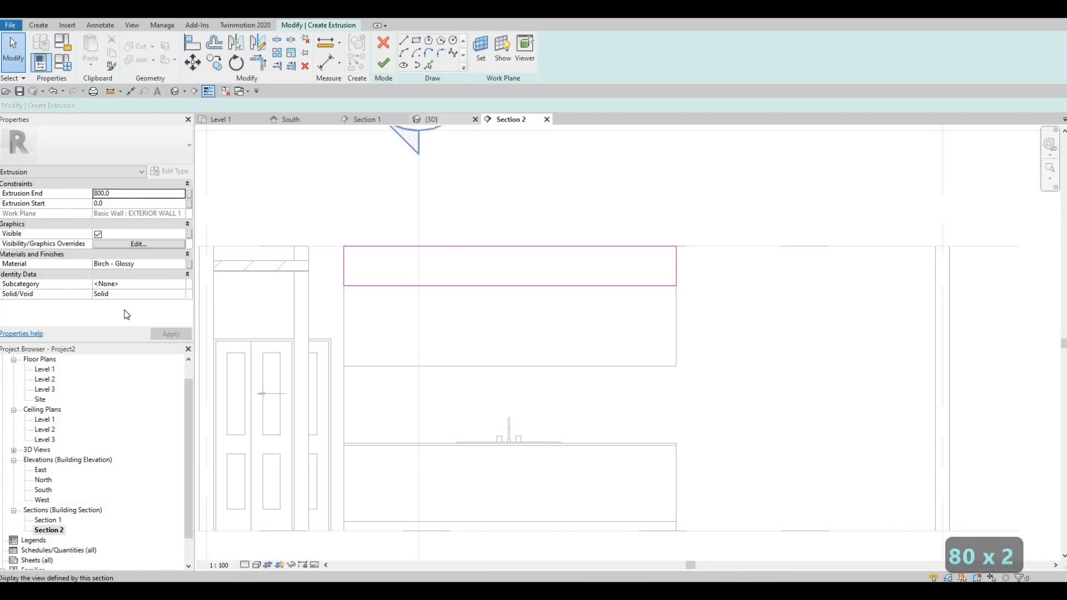
Assign Wall Texture, Orange Peel from the AEC paint materials to the block above the wall cabinet, and finish the extrusion.
click(181, 266)
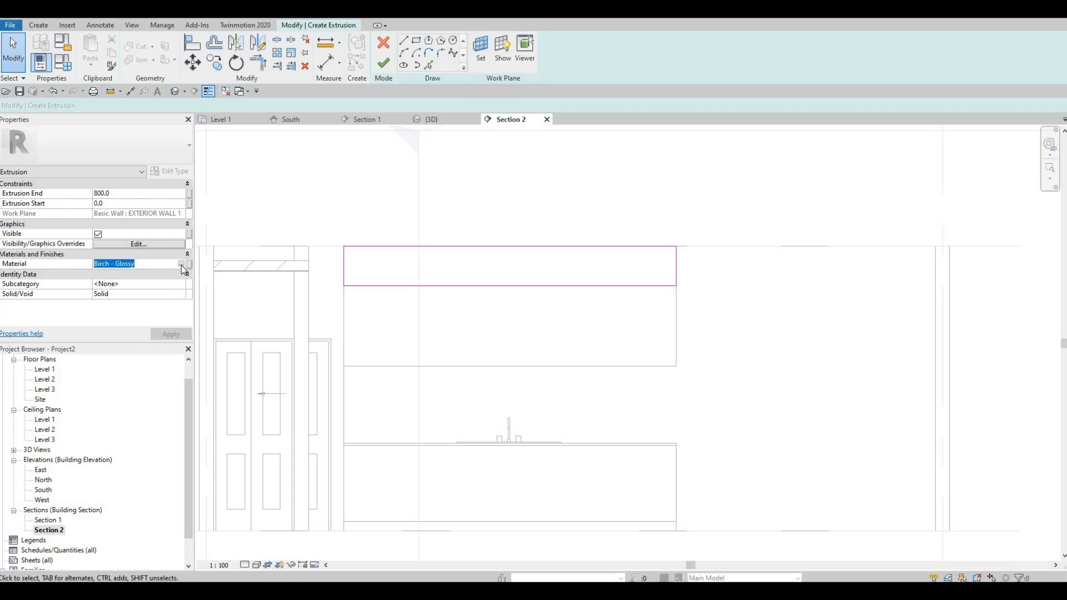
click(184, 265)
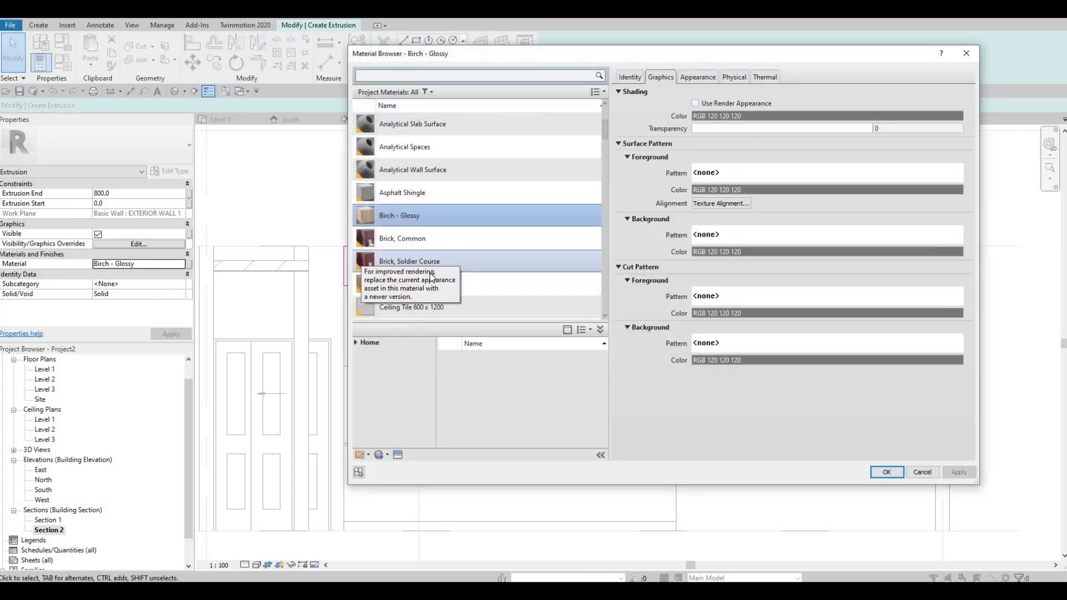
scroll(427, 288, down, 2)
scroll(425, 300, down, 2)
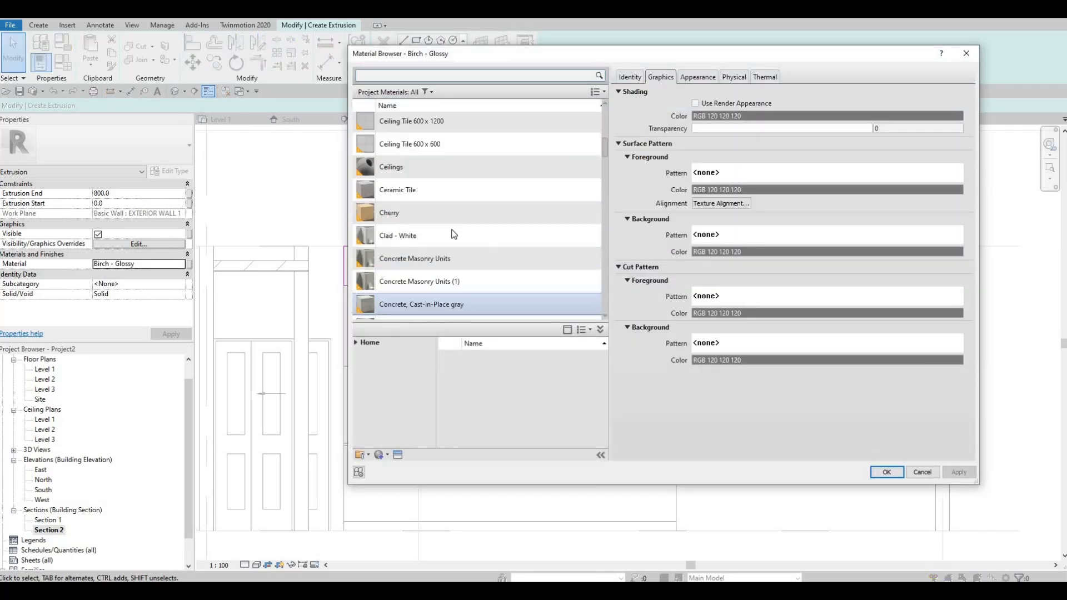
scroll(389, 311, down, 1)
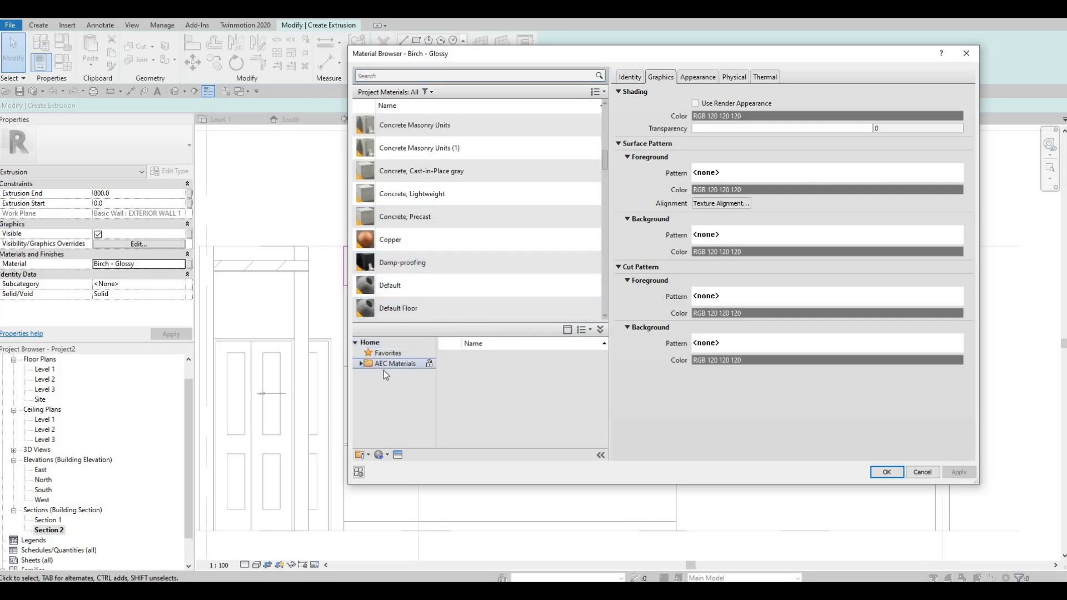
scroll(414, 418, down, 2)
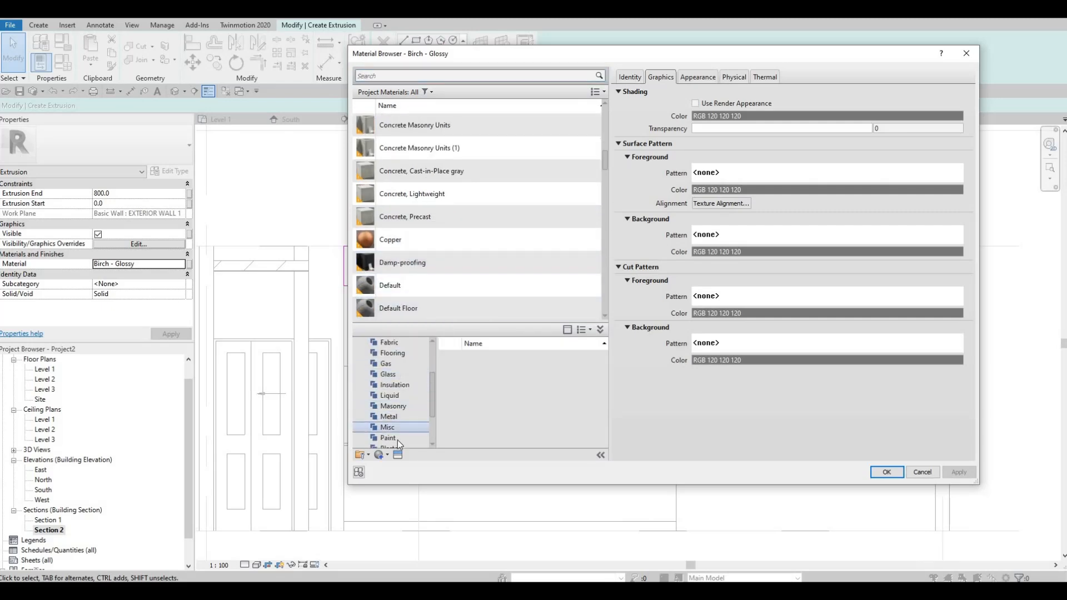
click(398, 439)
mouse_move(585, 362)
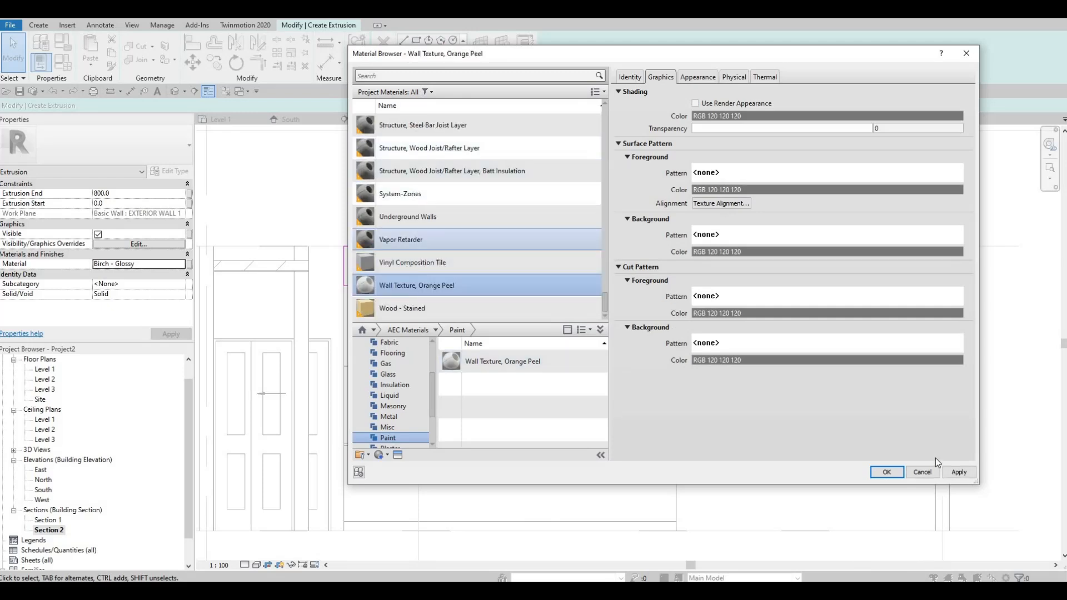
click(887, 473)
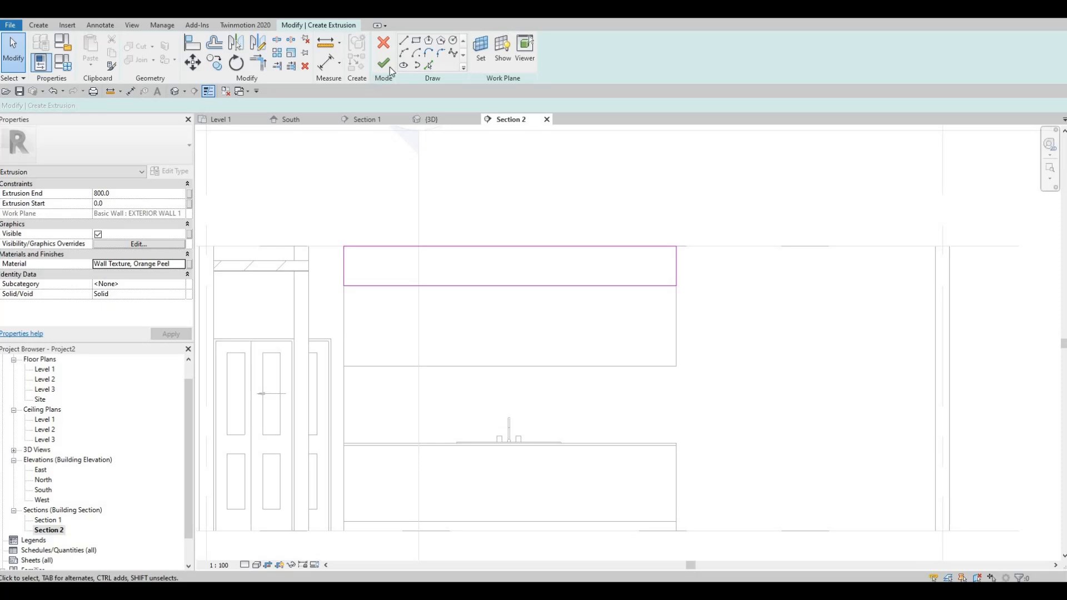
click(385, 64)
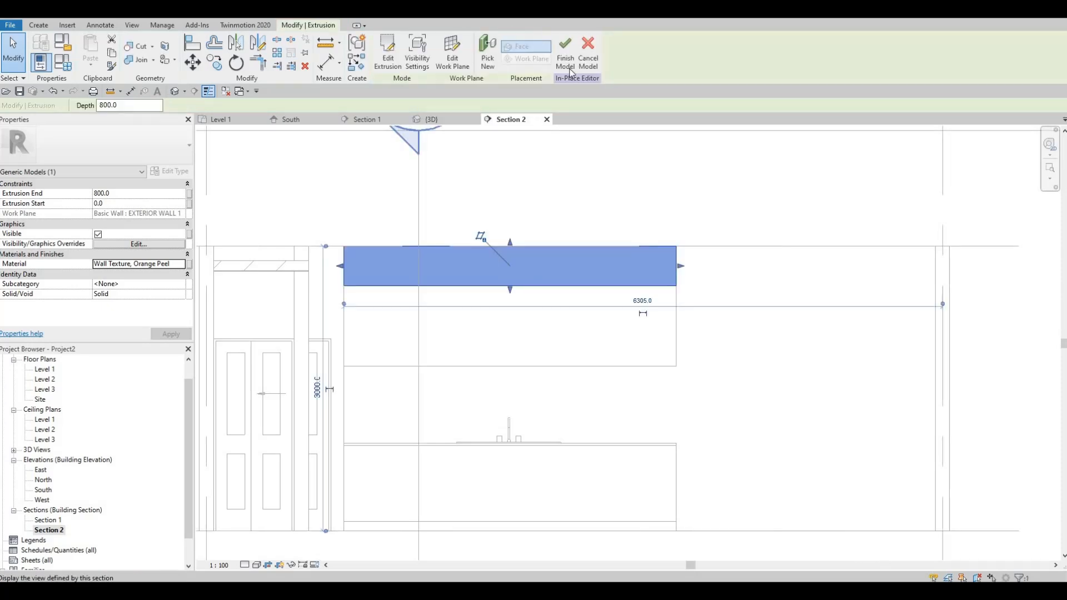
Finish the in-place model and, in the 3D view, align the upper block's front face with the interior wall face containing the double door.
click(172, 93)
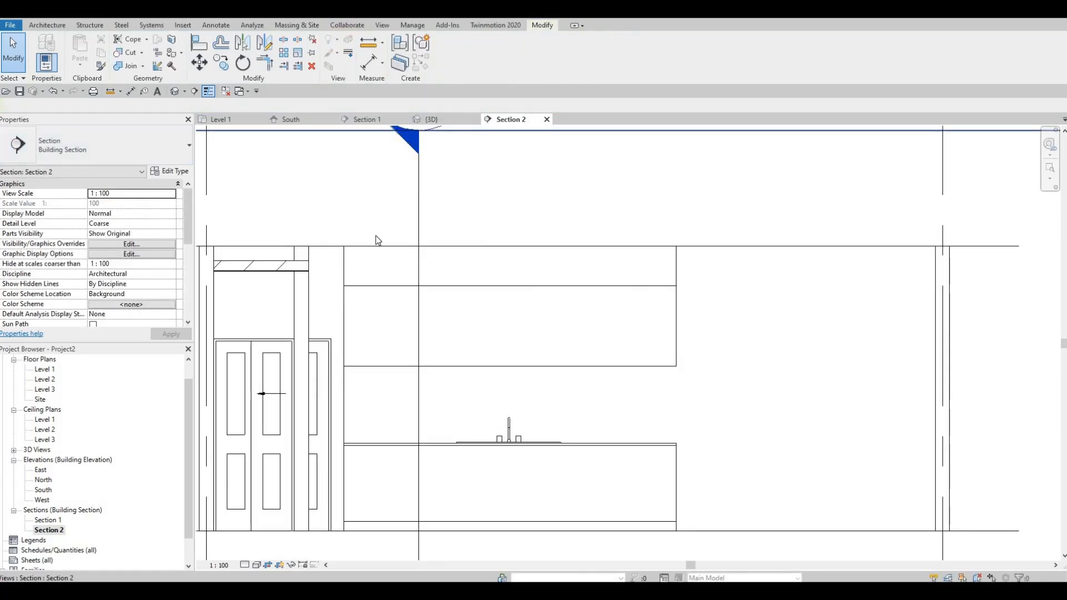
shift+middle_drag(443, 335, 359, 218)
scroll(403, 283, up, 2)
middle_drag(381, 167, 362, 201)
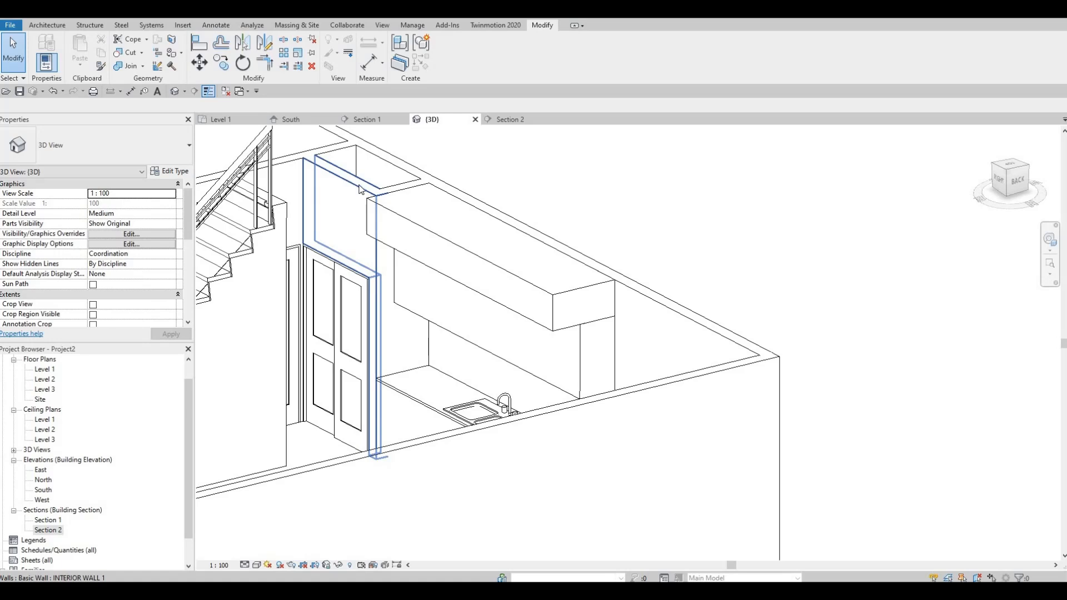
scroll(360, 190, up, 2)
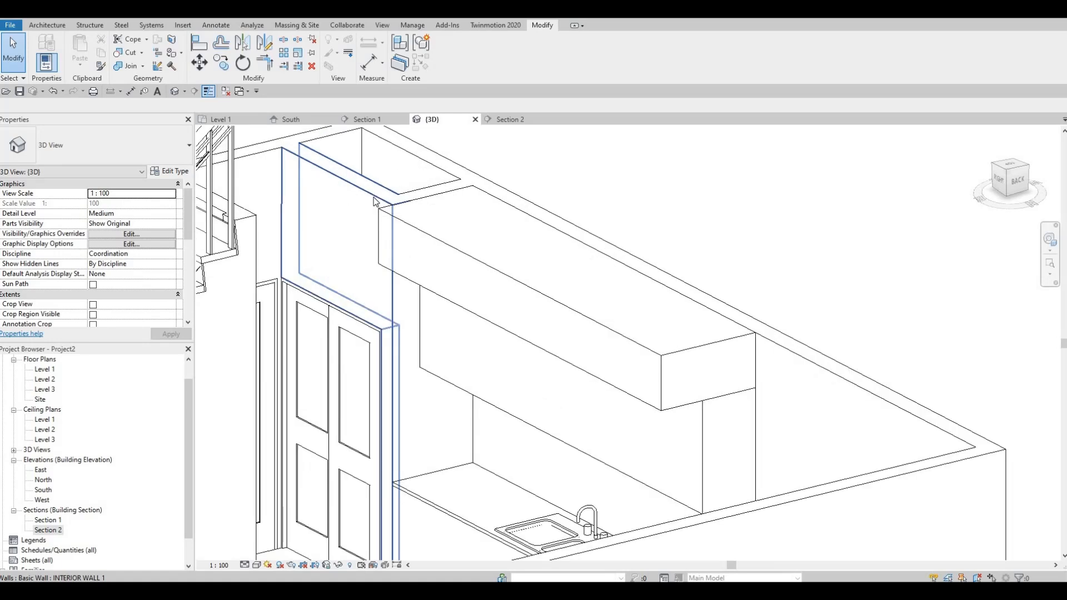
key(a)
key(l)
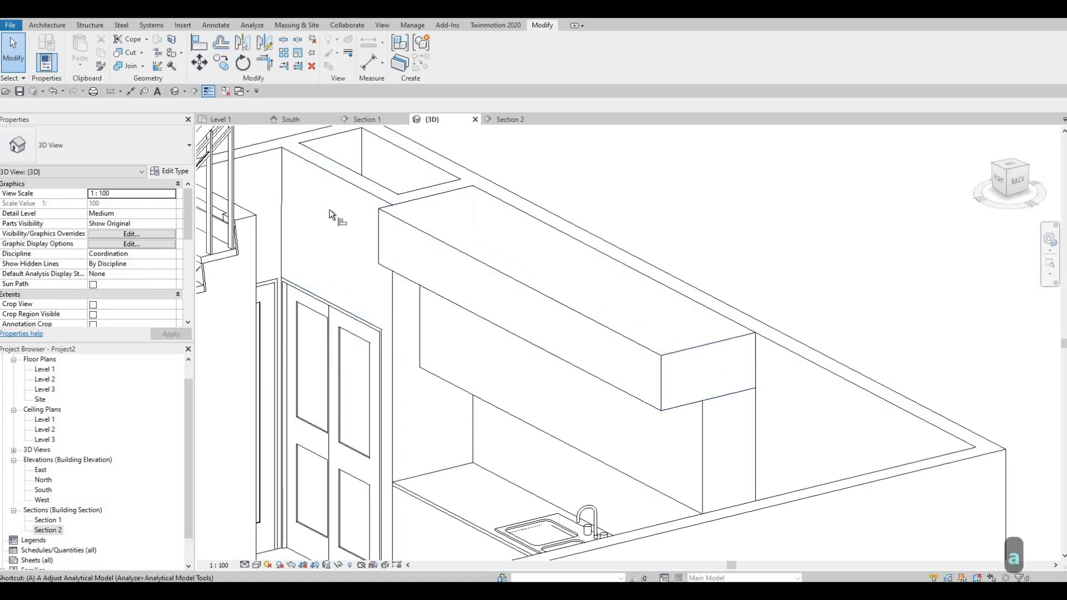
click(408, 236)
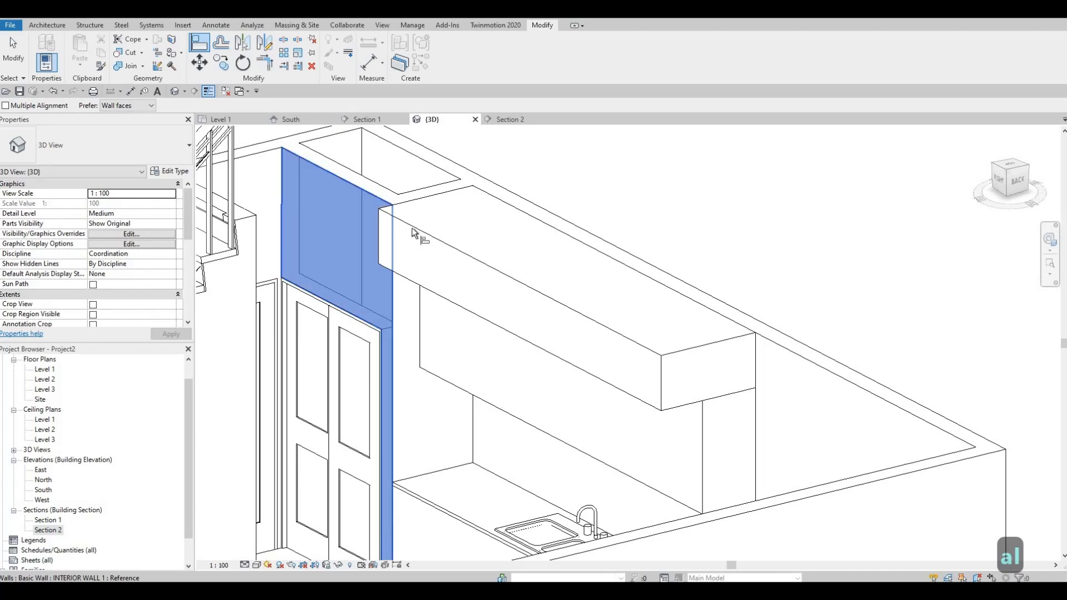
click(408, 235)
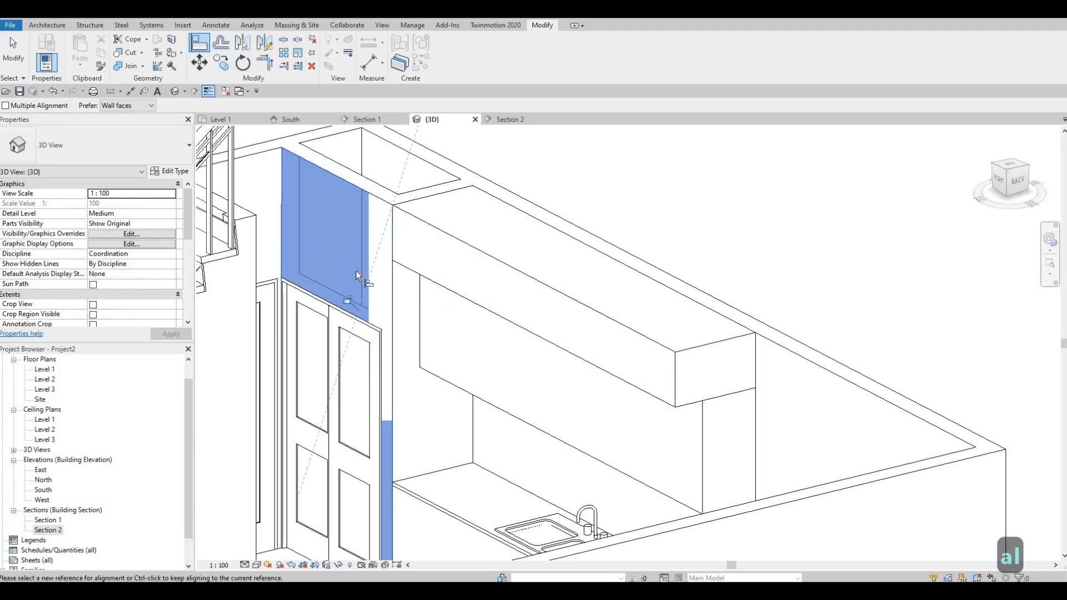
key(Escape)
Examine the base cabinet, wall cabinet and upper block from several angles in 3D.
scroll(388, 348, up, 3)
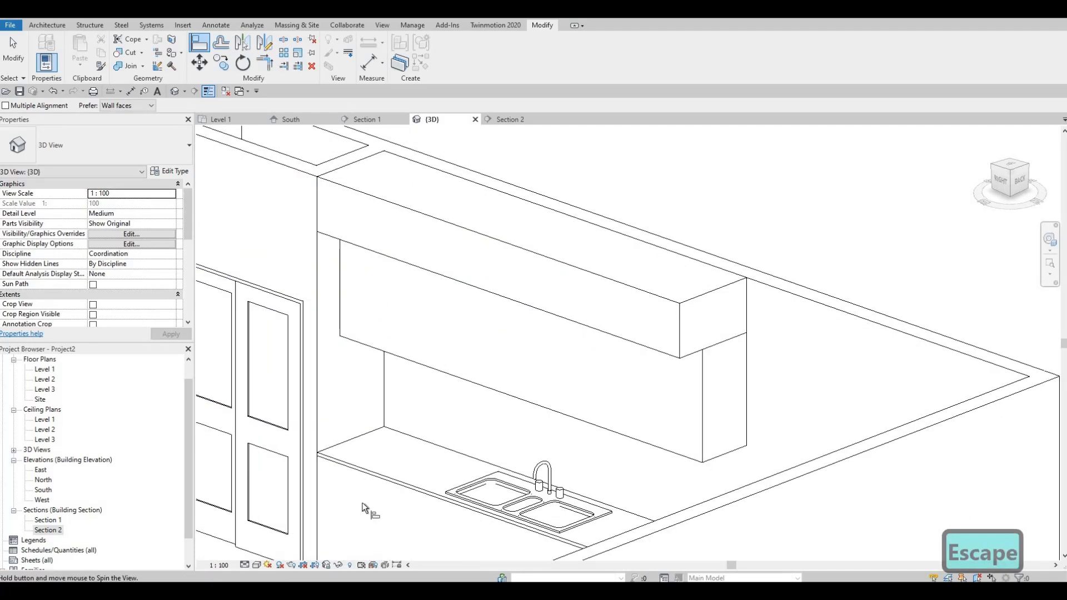
scroll(421, 437, down, 3)
shift+middle_drag(561, 428, 626, 461)
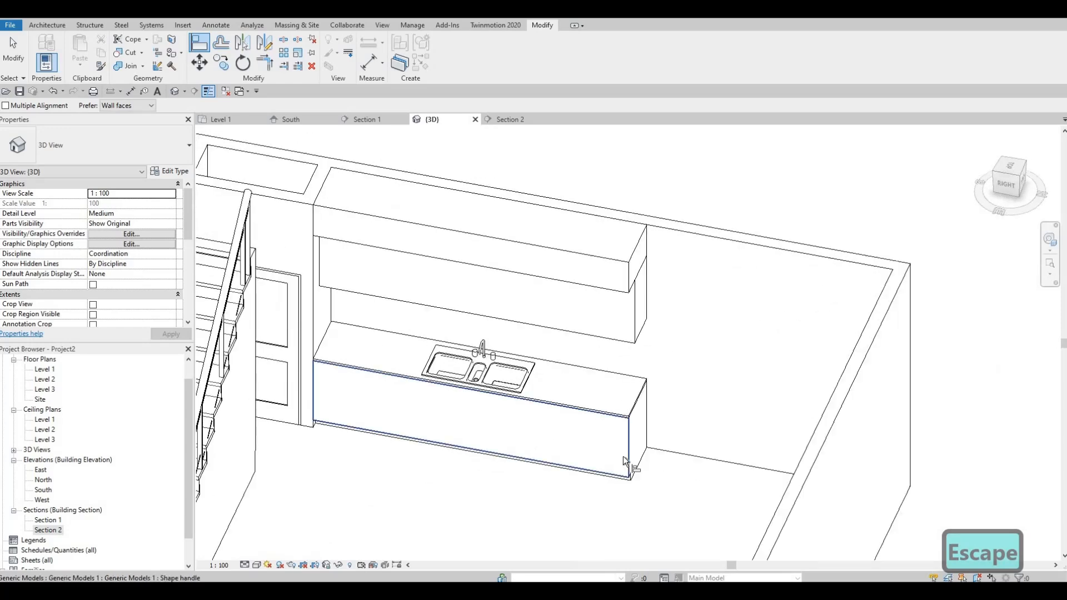
middle_drag(442, 393, 481, 373)
shift+middle_drag(600, 333, 561, 300)
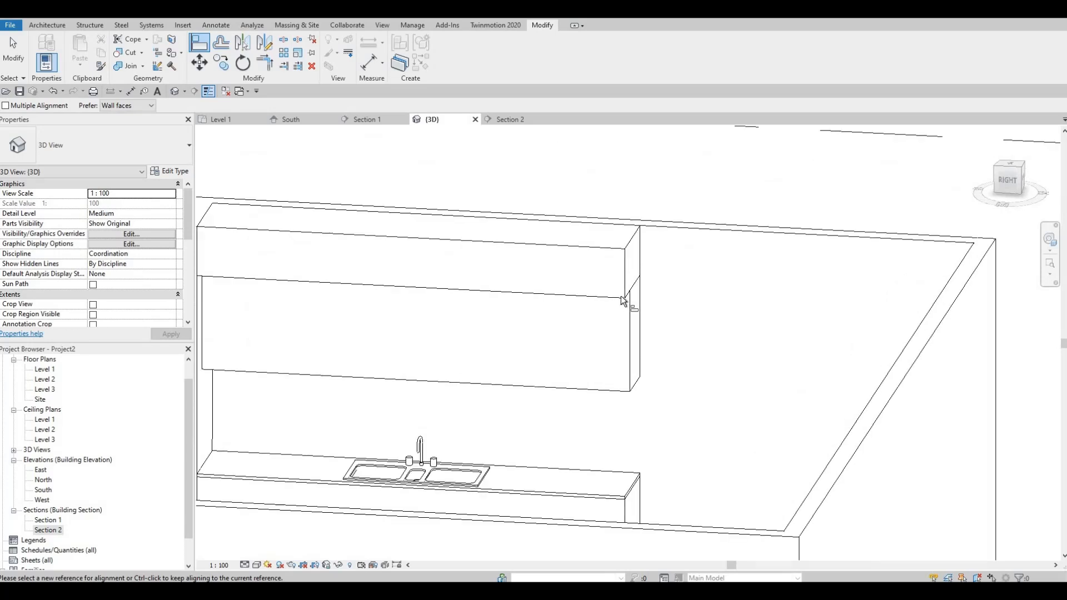
shift+middle_drag(622, 315, 708, 302)
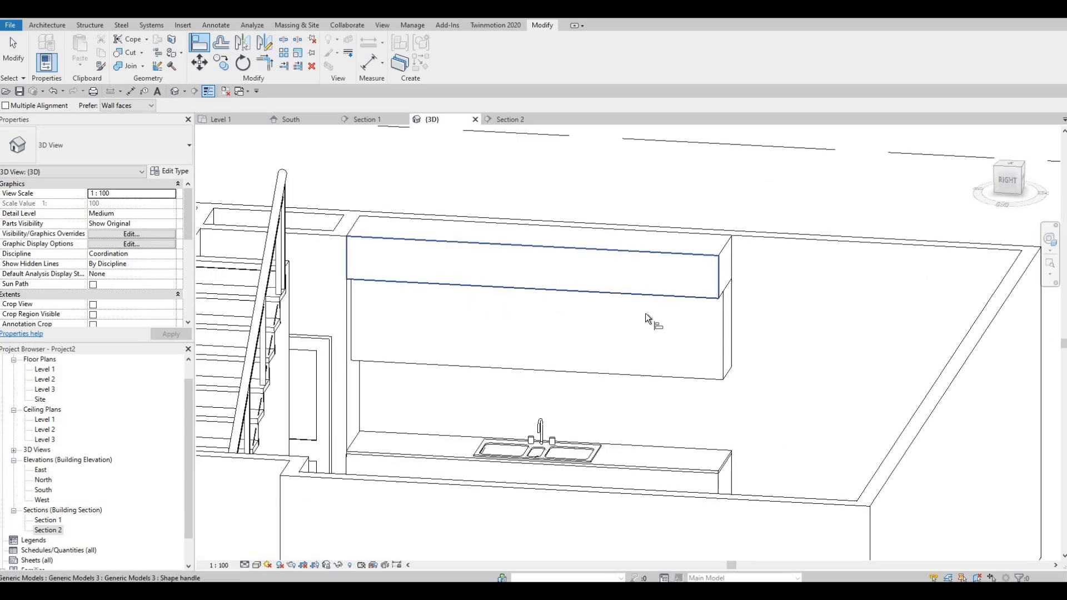
shift+middle_drag(708, 416, 654, 401)
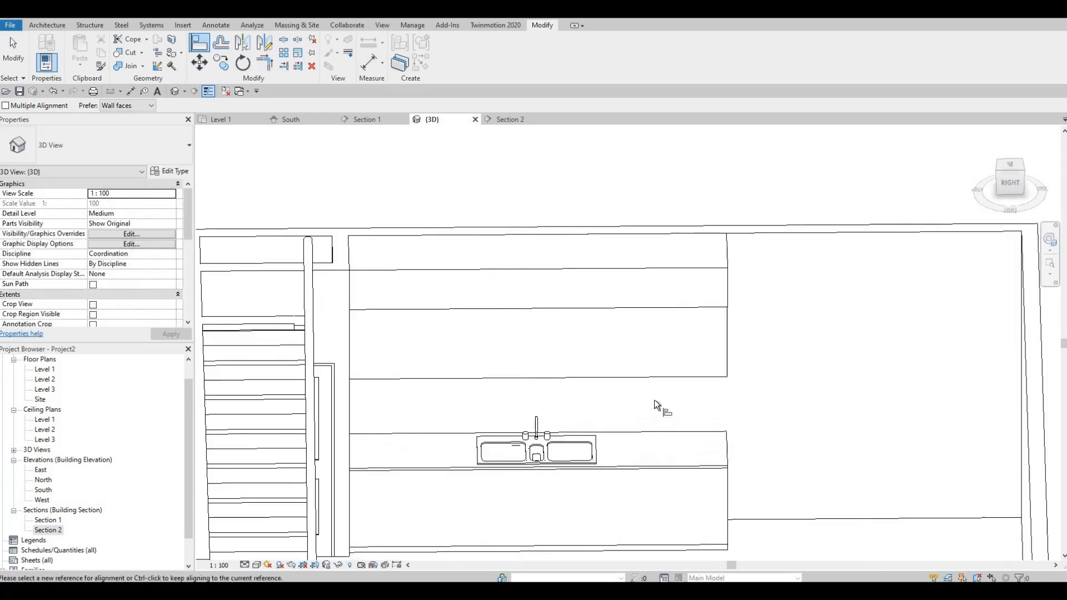
Return to Section 2 and create another in-place component in the Generic Models category with the default name.
double_click(49, 530)
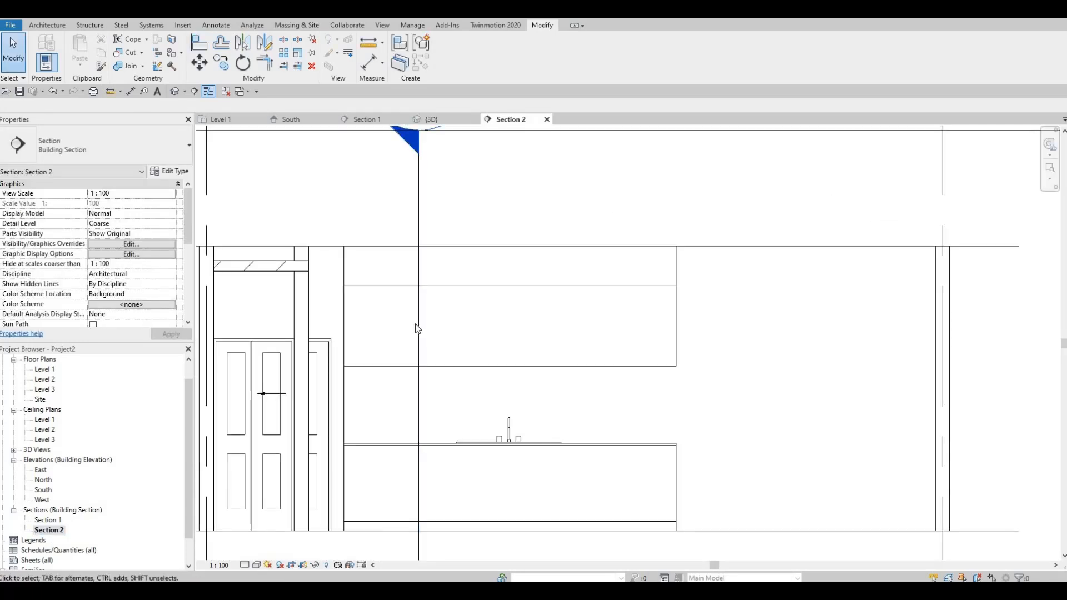
click(49, 25)
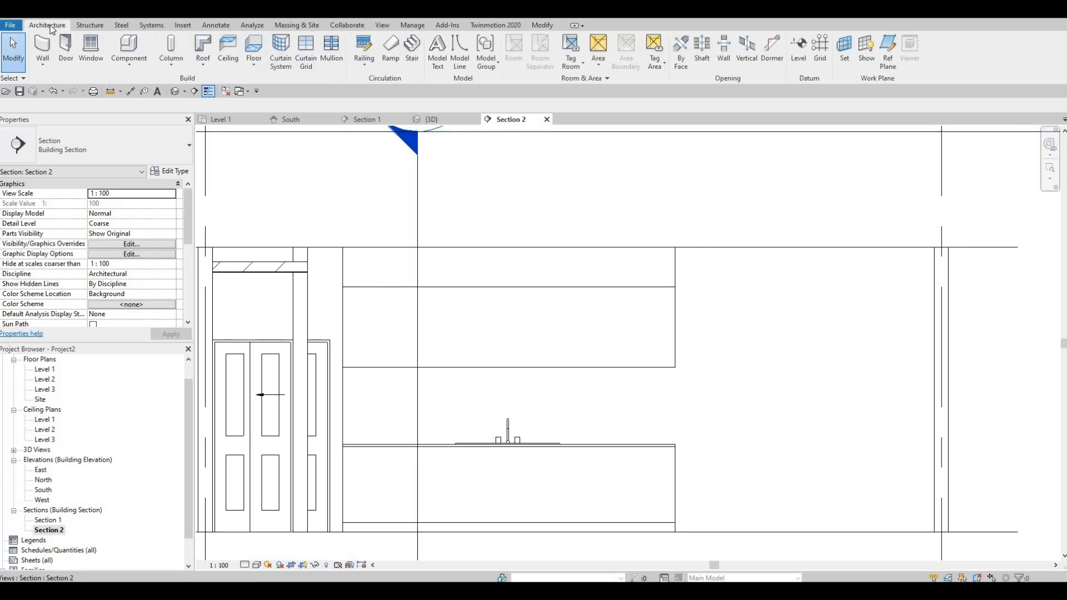
click(130, 62)
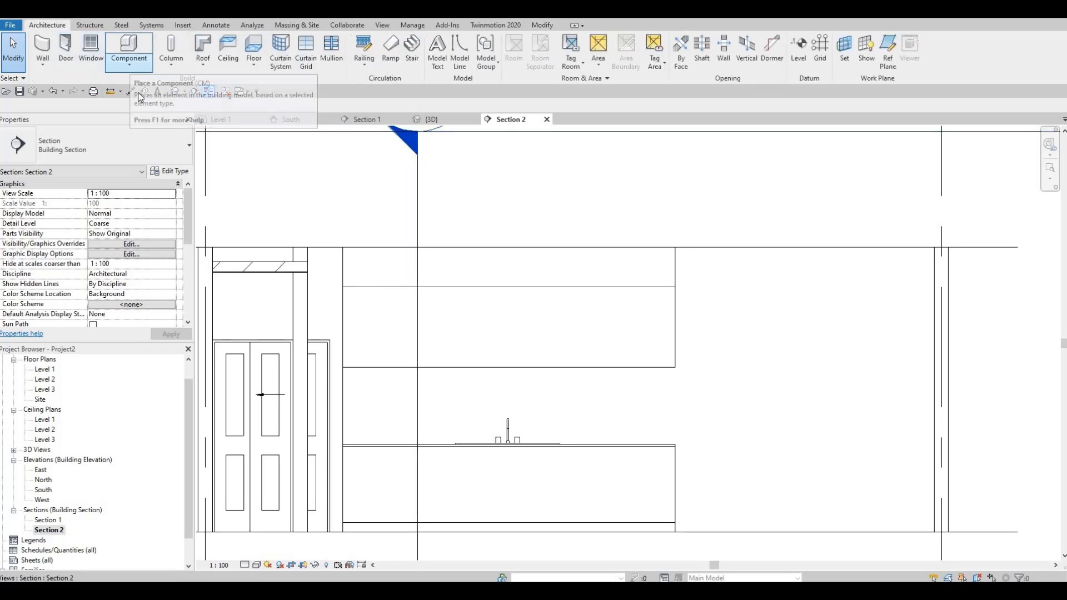
click(139, 111)
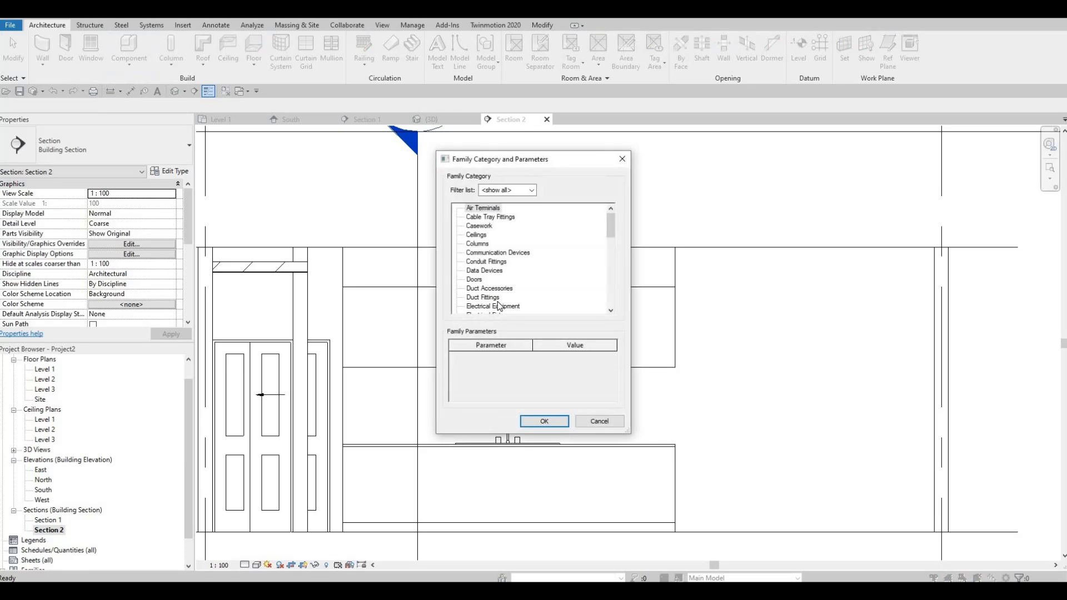
scroll(485, 268, down, 2)
click(487, 261)
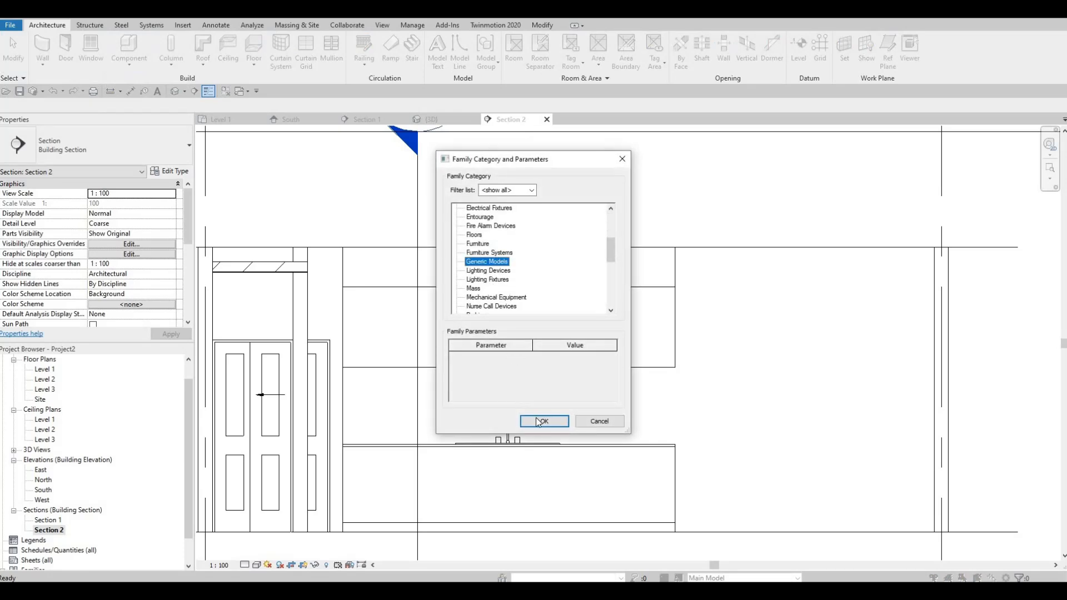
click(537, 418)
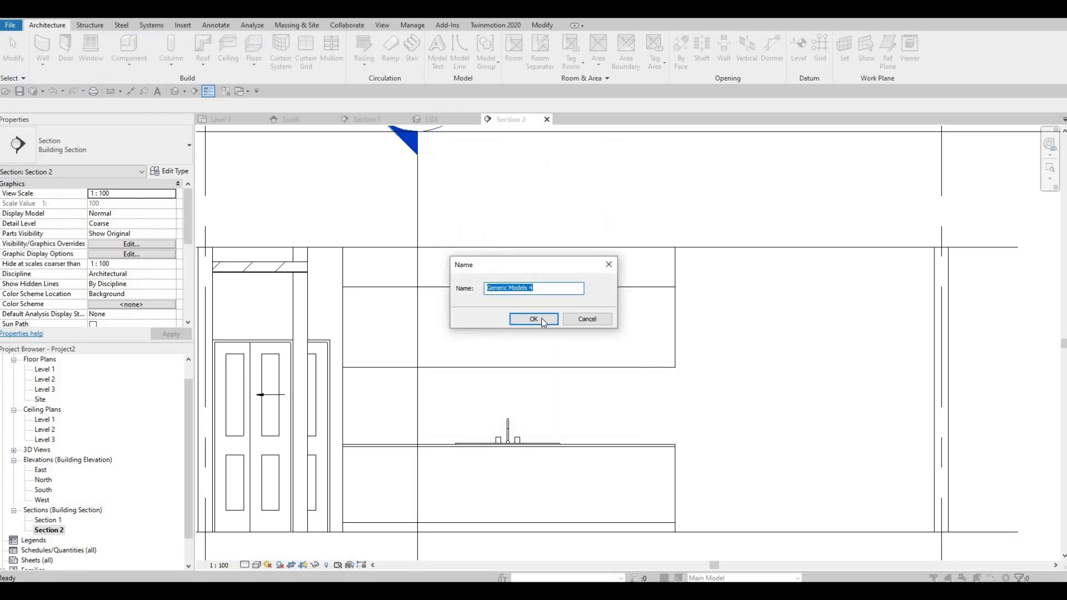
click(534, 319)
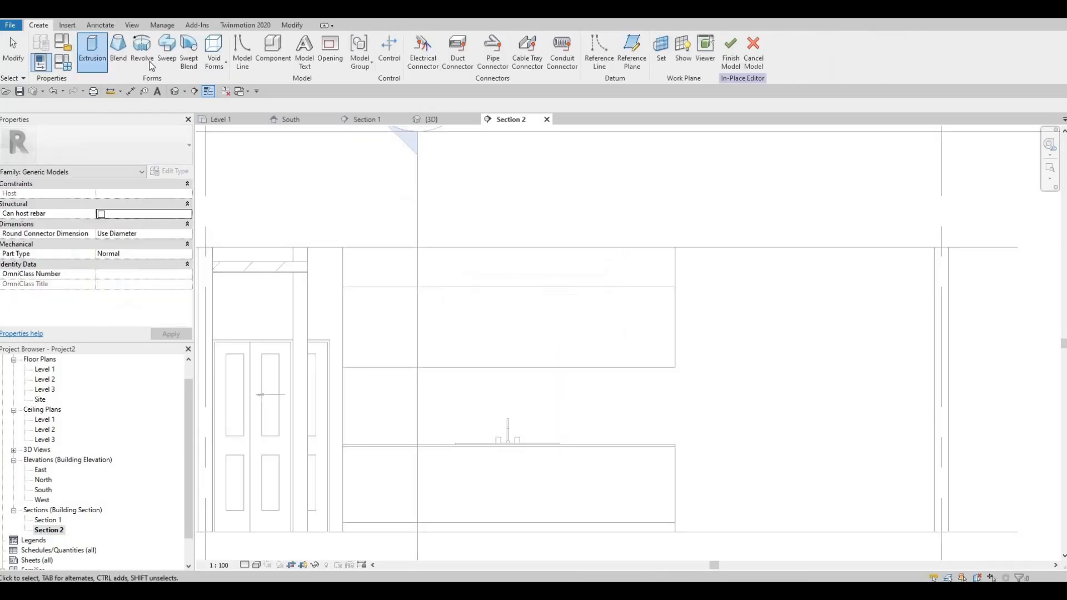
Start an extrusion using the wall cabinet's front face as the picked work plane.
click(101, 66)
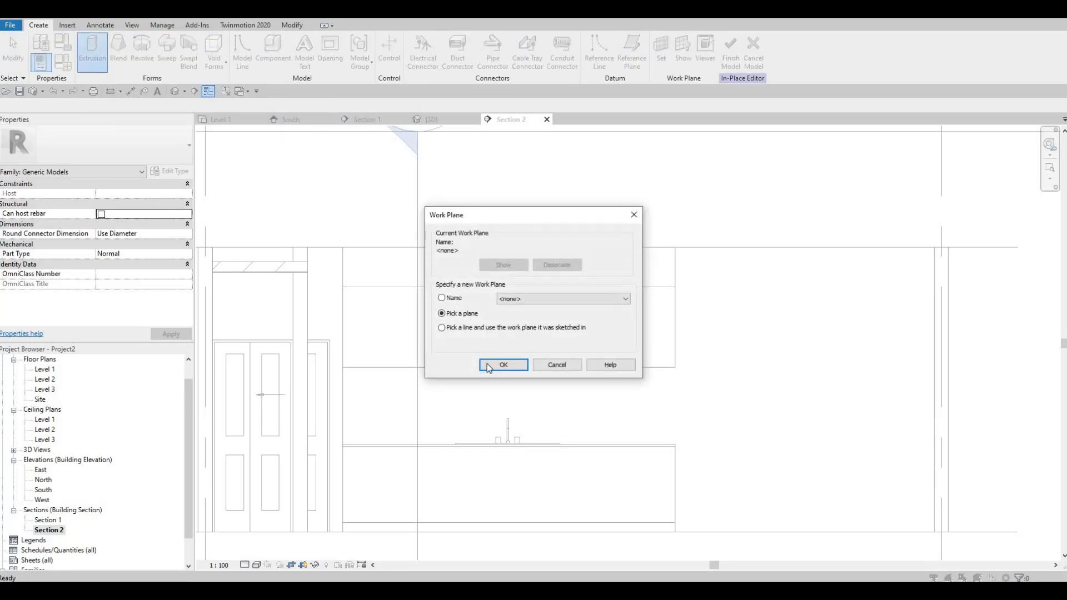
click(502, 365)
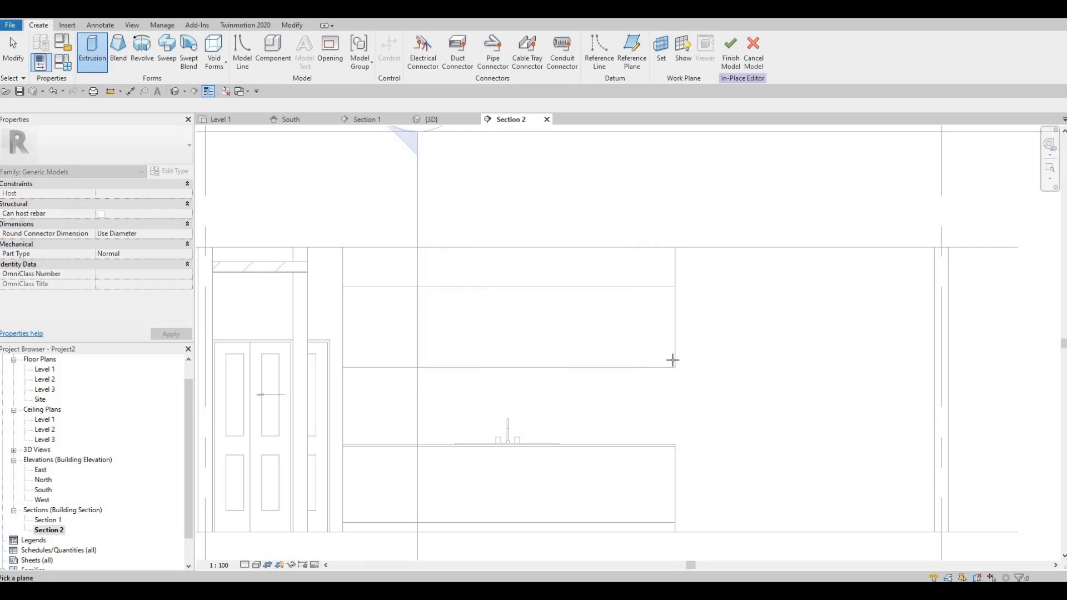
click(563, 299)
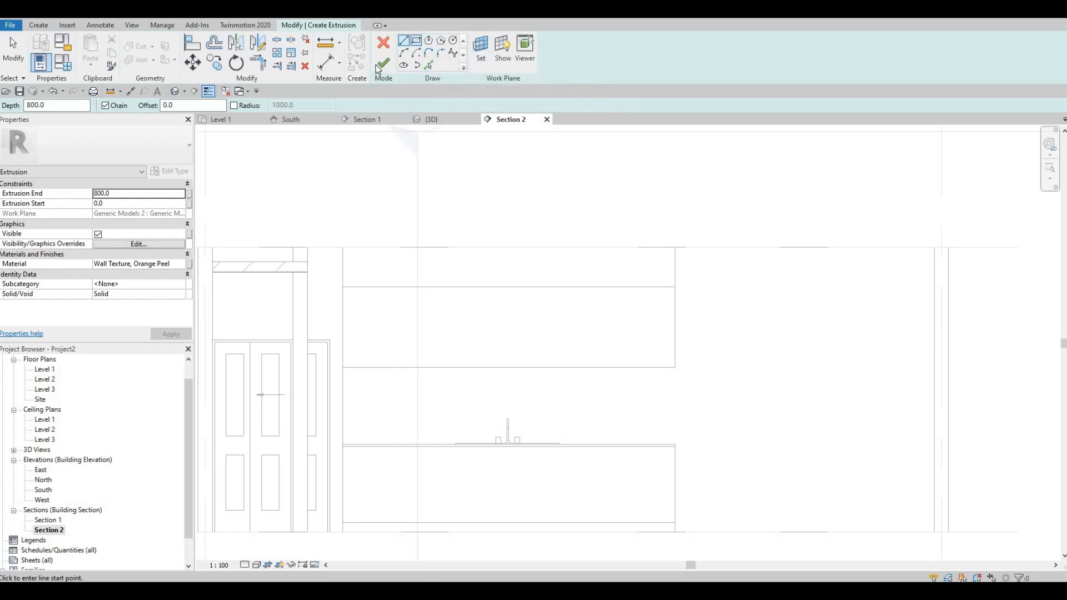
Sketch a rectangle around the wall cabinet's front, offset 10 mm inward from its outline.
key(Escape)
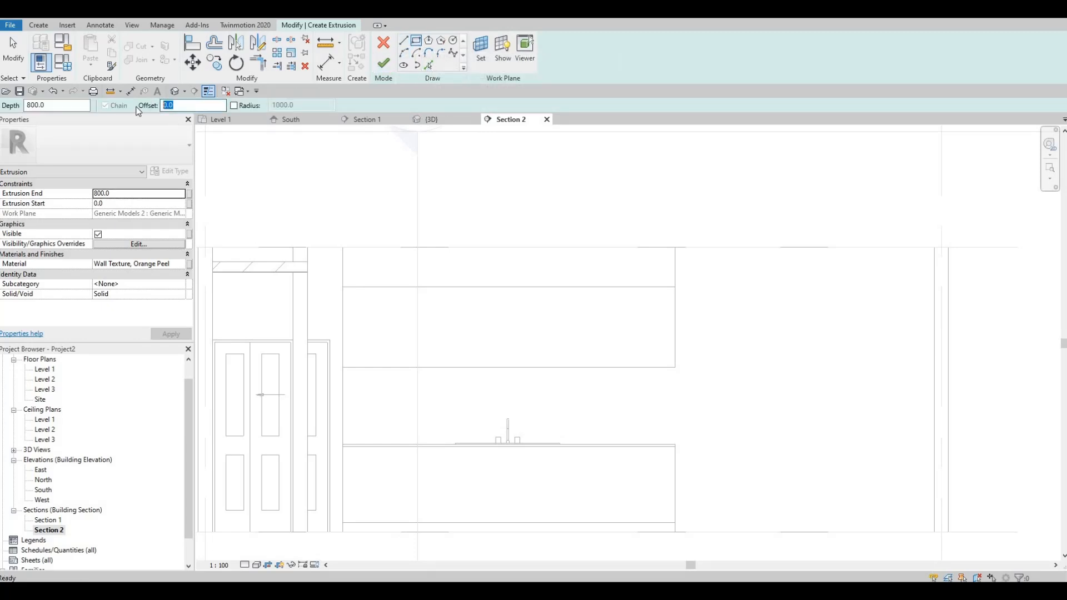
text(10)
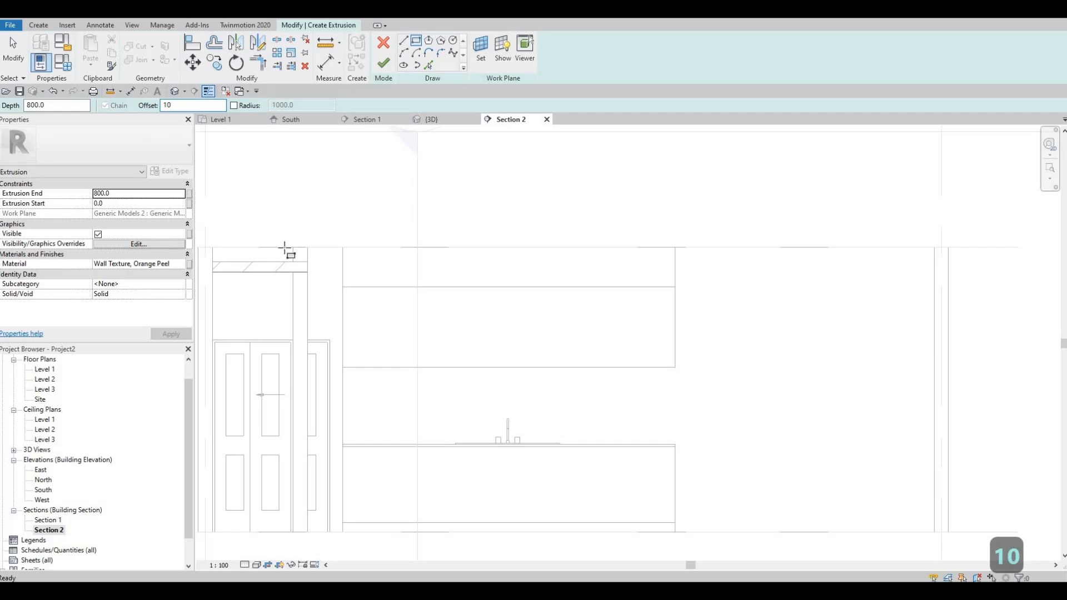
click(344, 286)
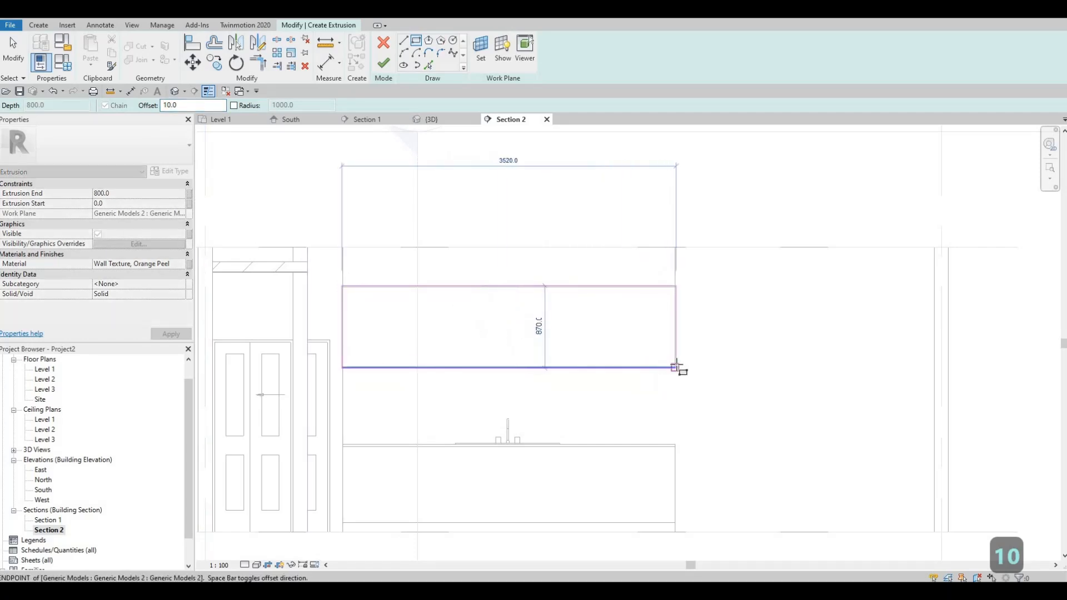
scroll(676, 367, up, 5)
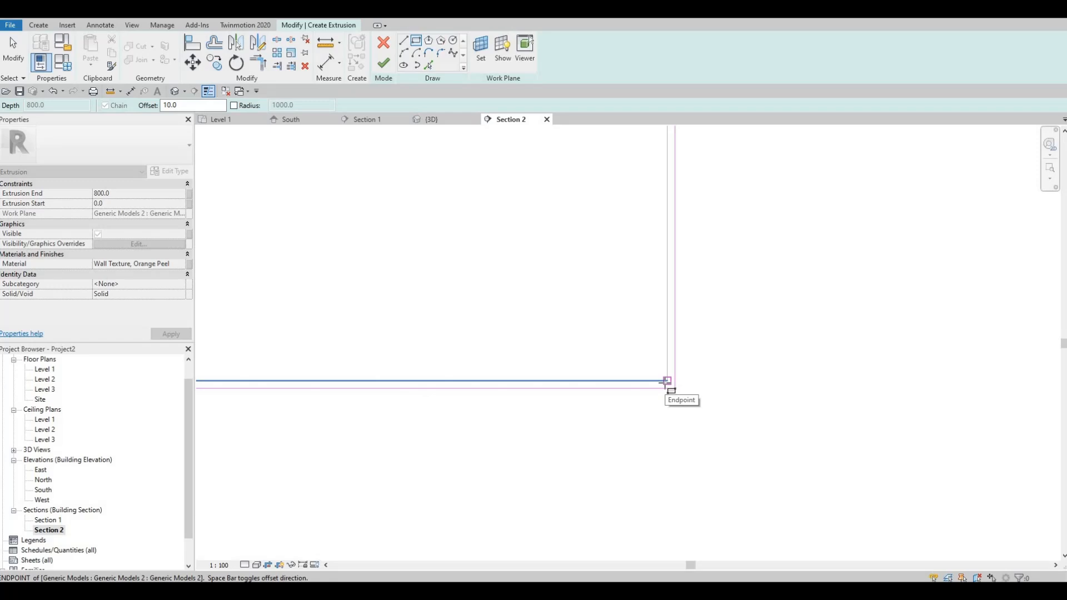
key(space)
click(667, 381)
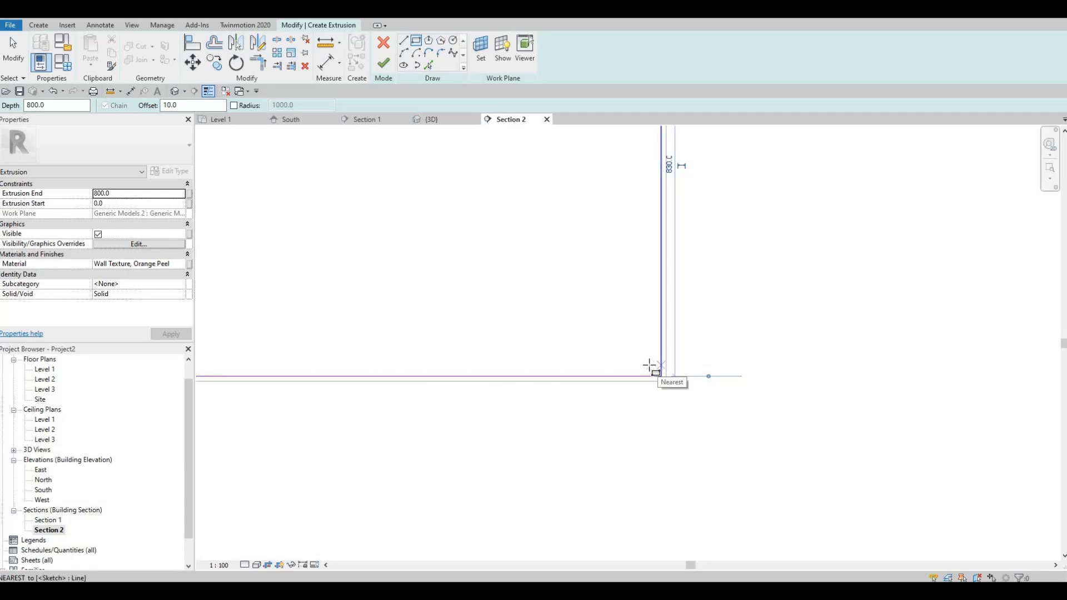
key(Escape)
key(Escape)
scroll(515, 290, down, 4)
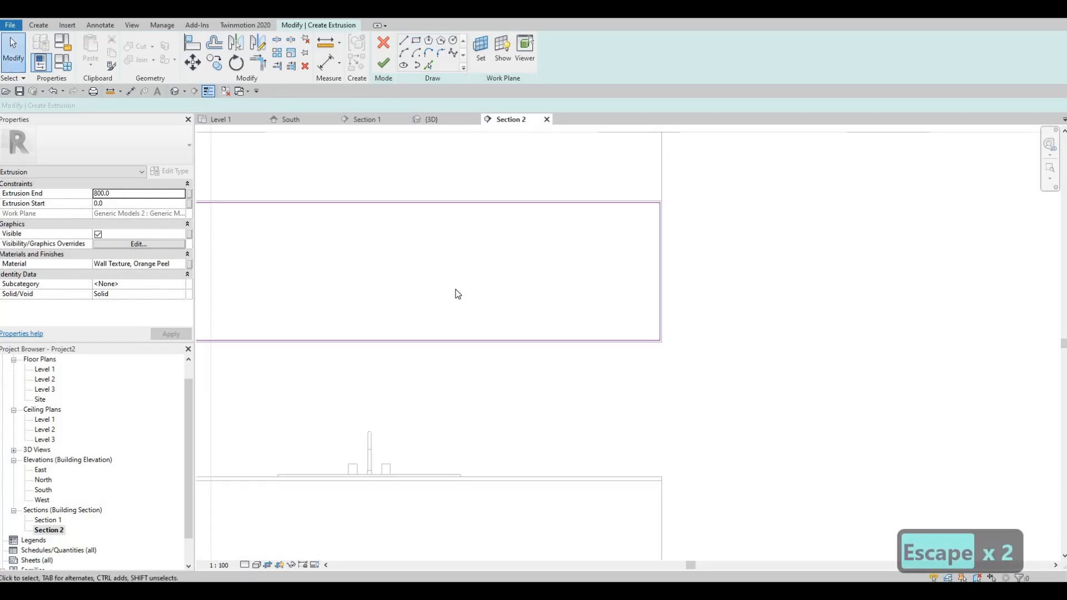
Assign the Birch - Glossy material to the front panel extrusion.
scroll(455, 290, down, 3)
middle_drag(455, 290, 652, 307)
scroll(451, 283, up, 3)
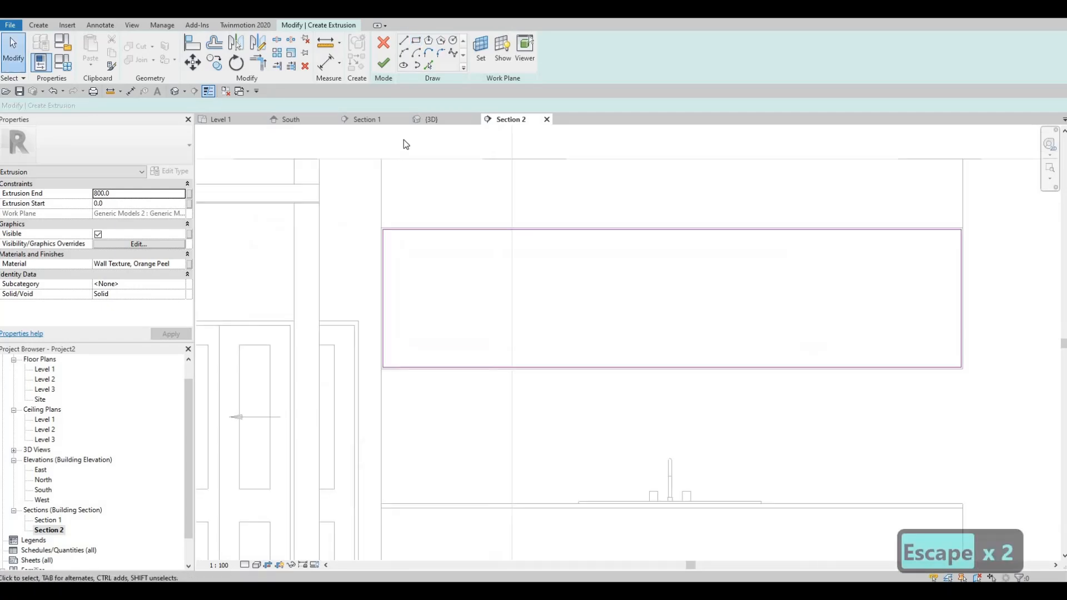
click(178, 264)
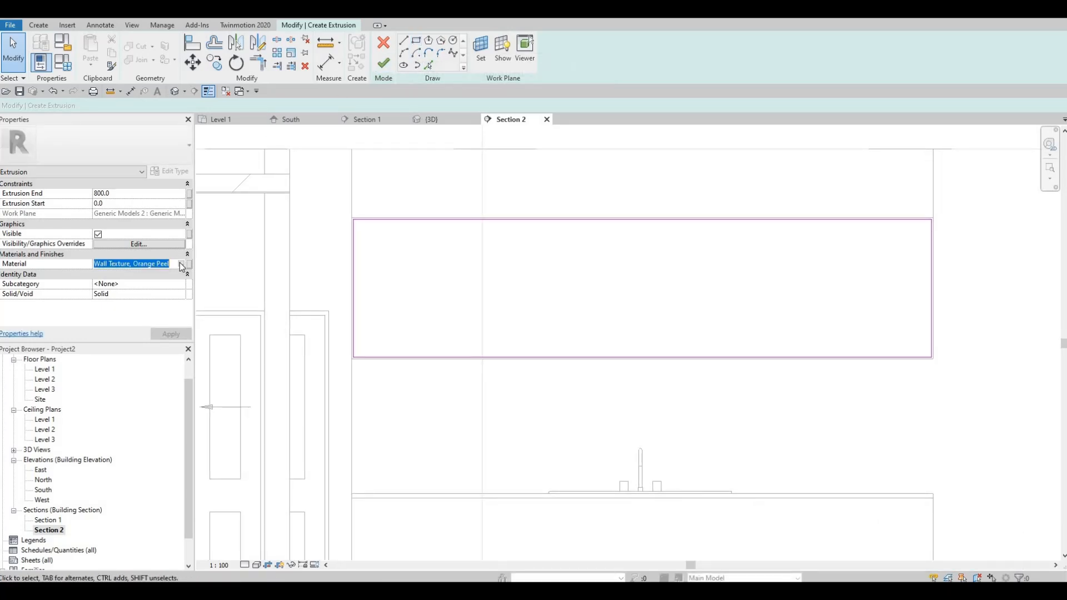
click(182, 264)
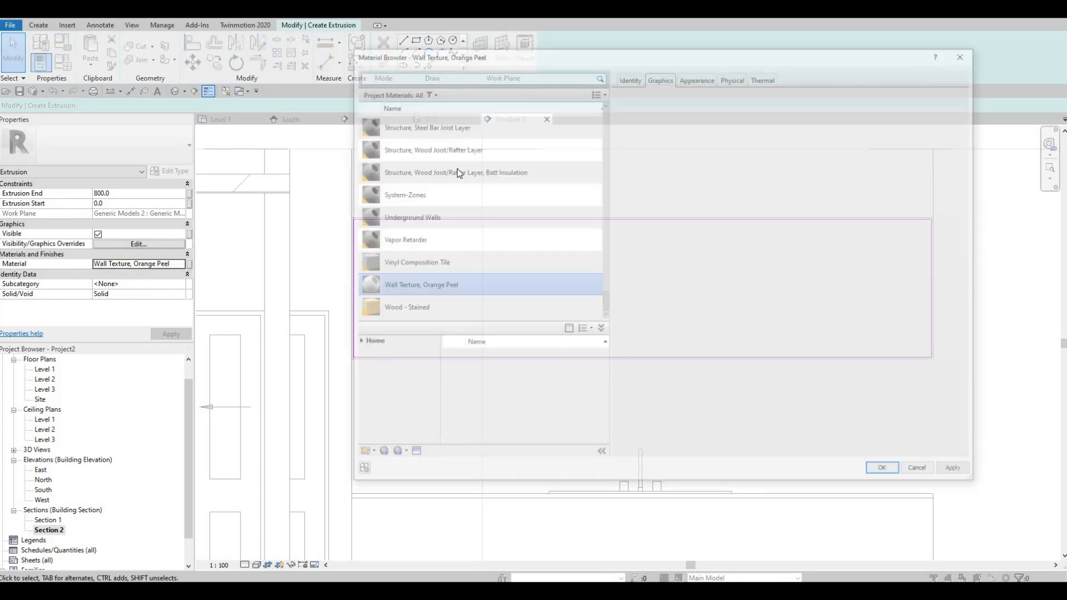
scroll(416, 147, up, 1)
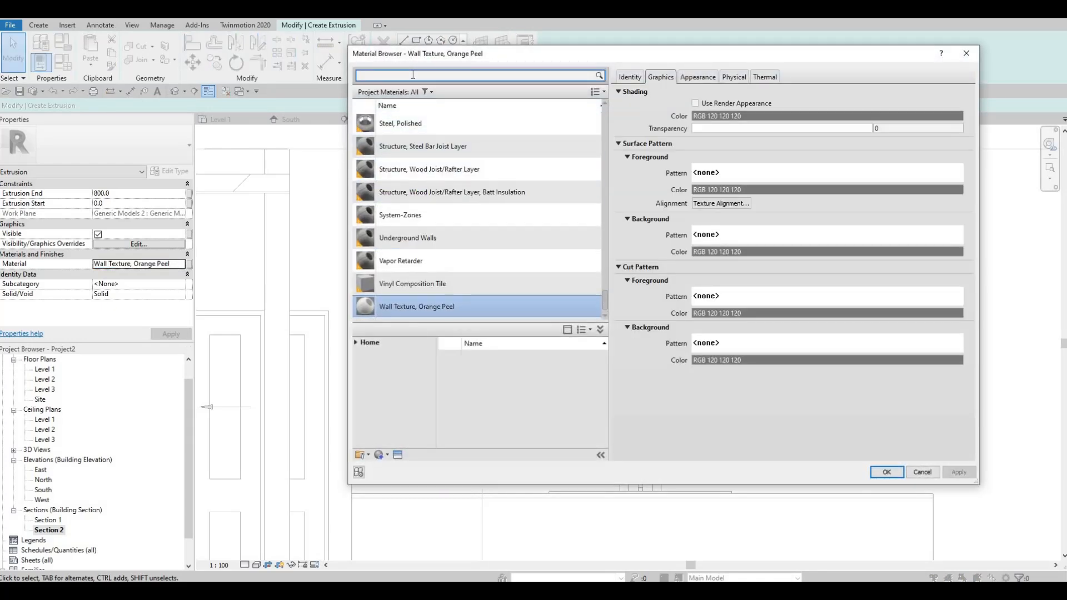
text(BIRCH)
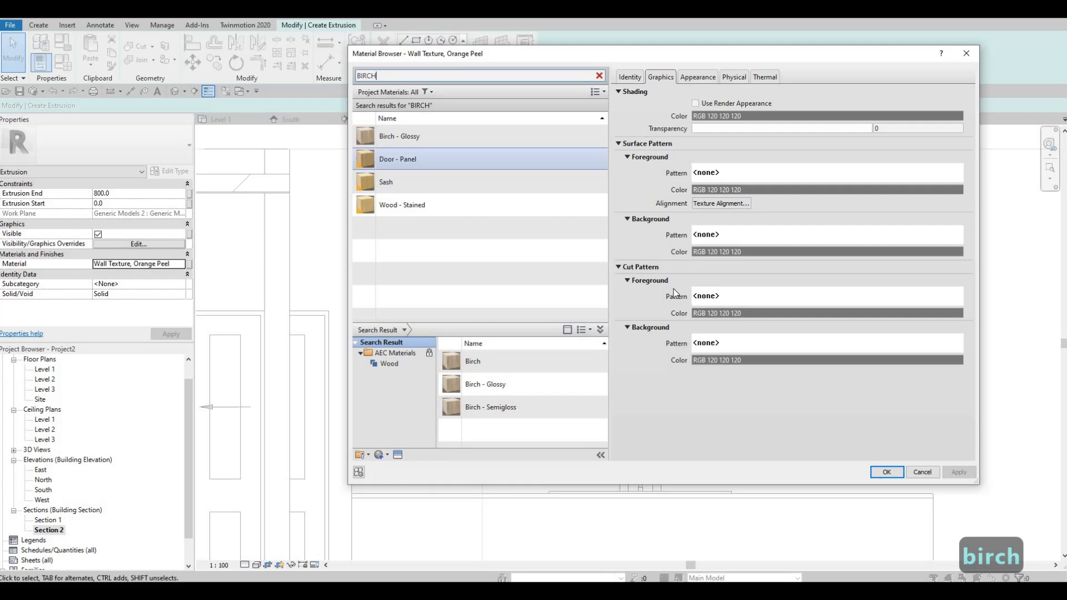
click(439, 138)
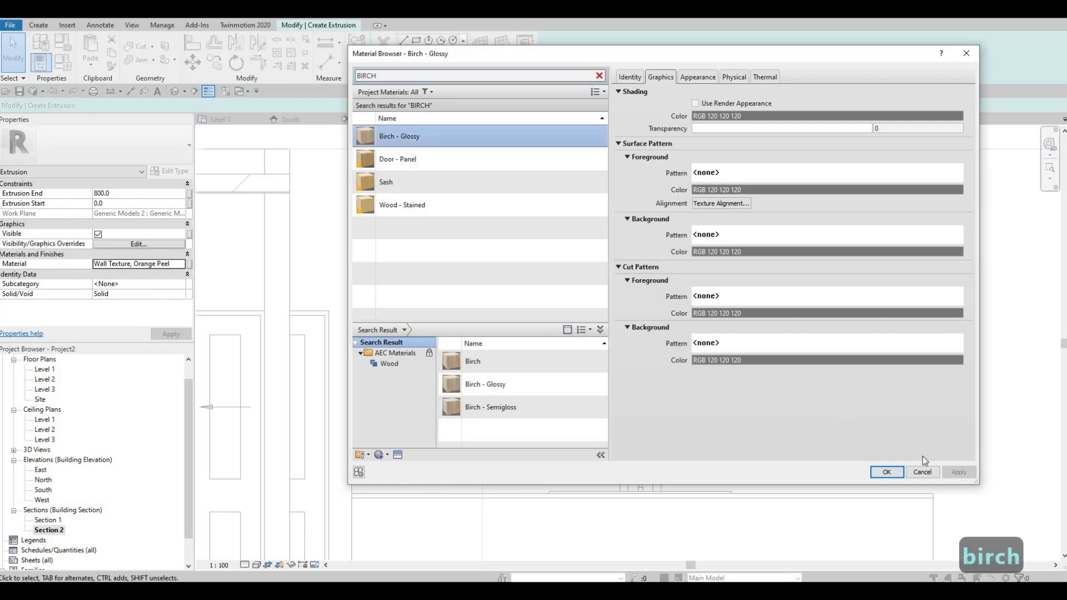
click(886, 472)
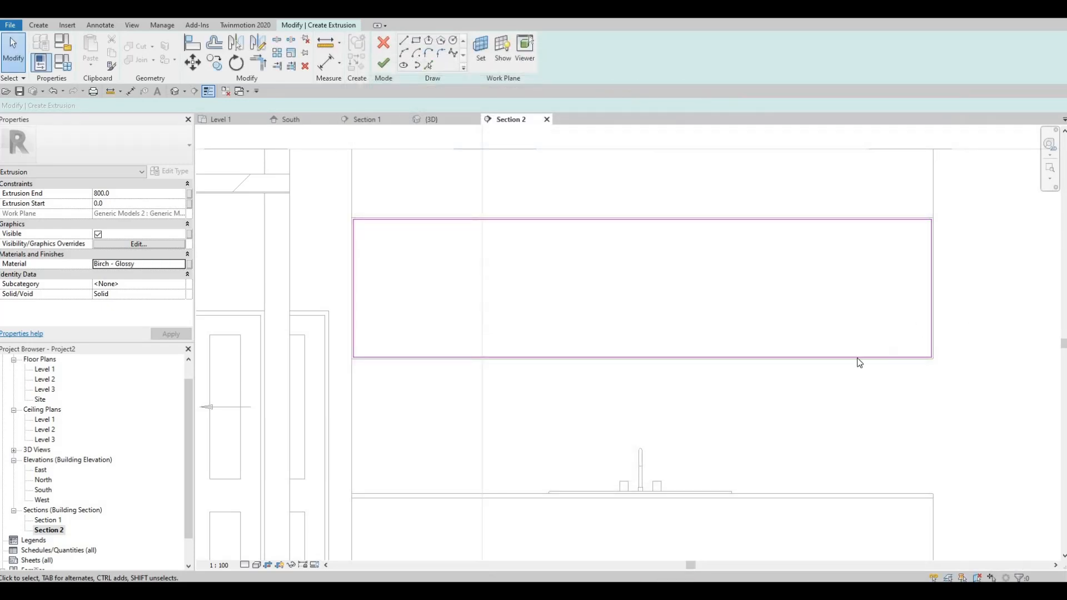
Draw a vertical line through the panel rectangle, from the midpoint of its upper edge to the lower edge.
scroll(698, 290, up, 3)
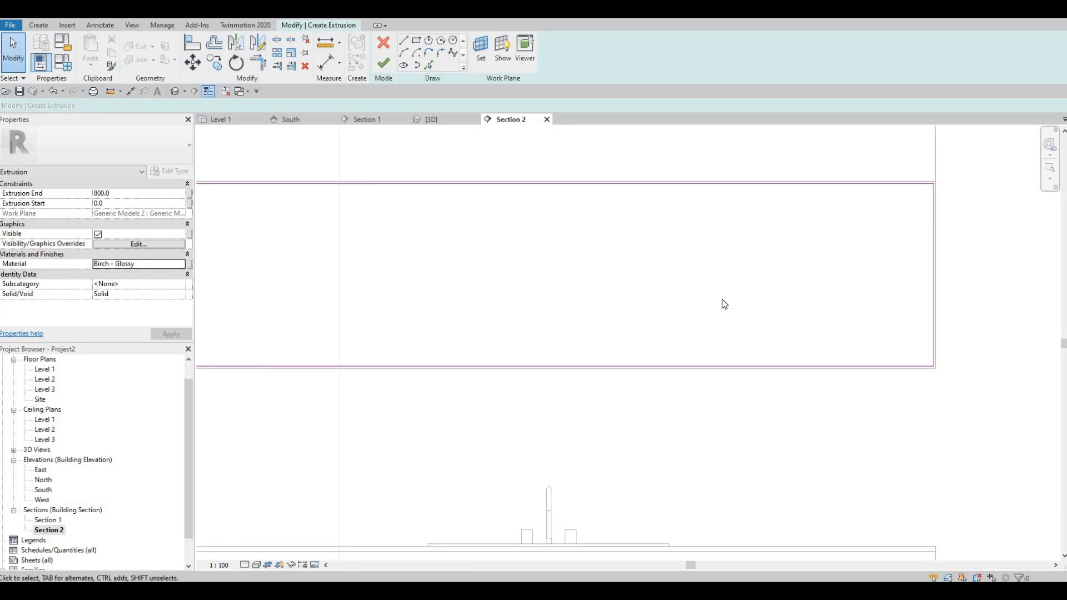
middle_drag(583, 262, 651, 276)
scroll(651, 276, down, 1)
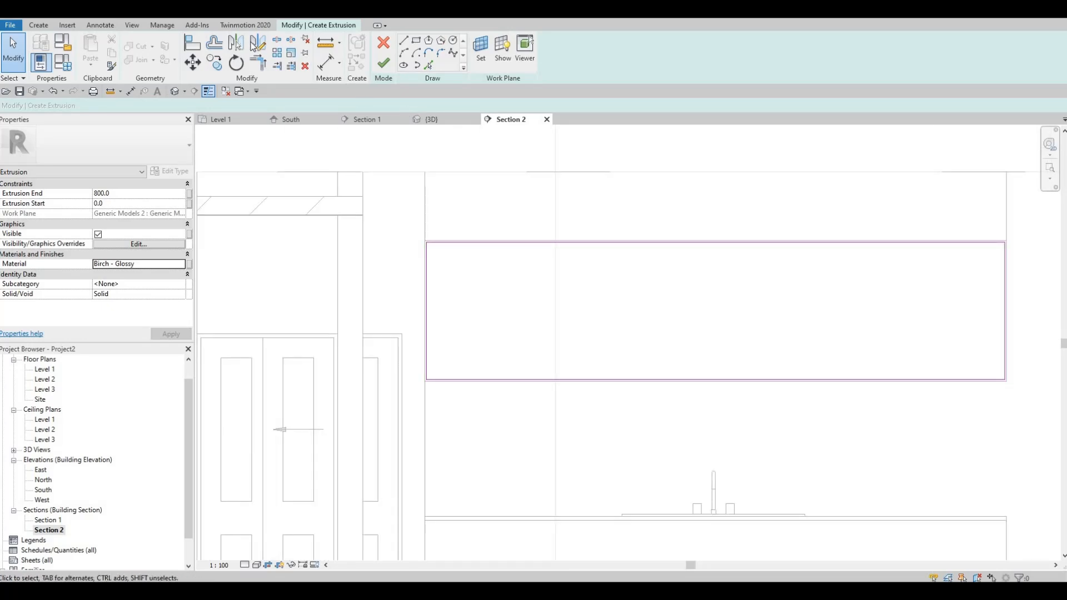
click(403, 41)
middle_drag(713, 246, 610, 186)
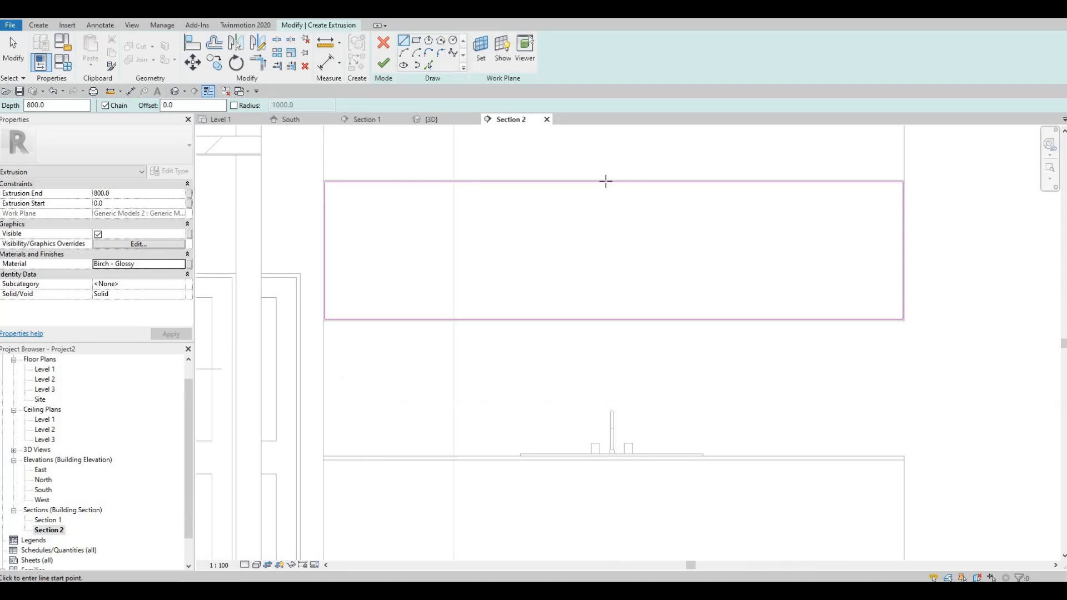
click(614, 181)
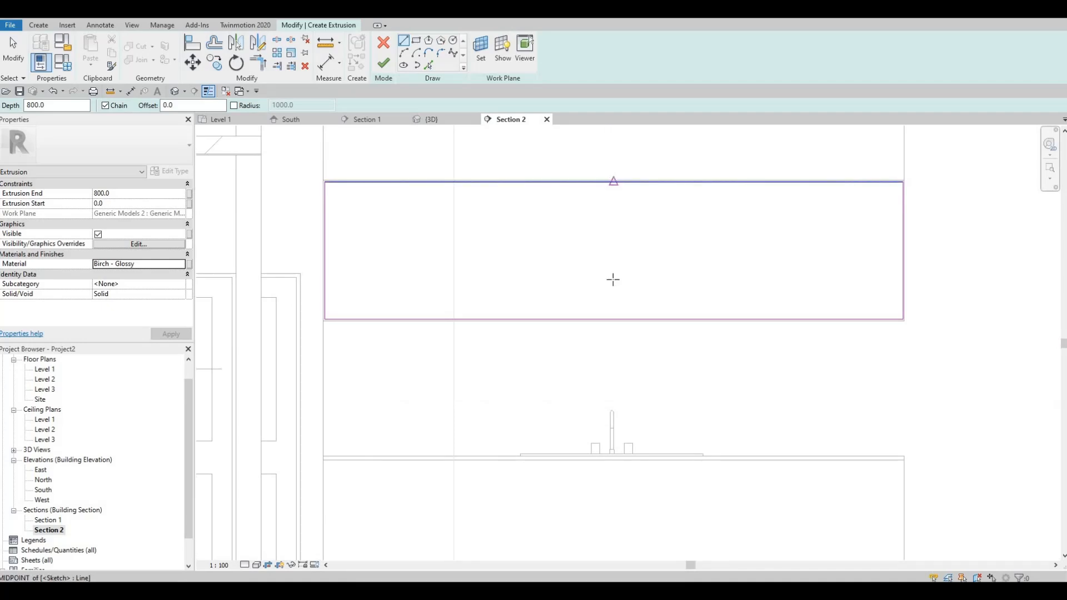
click(613, 320)
key(Escape)
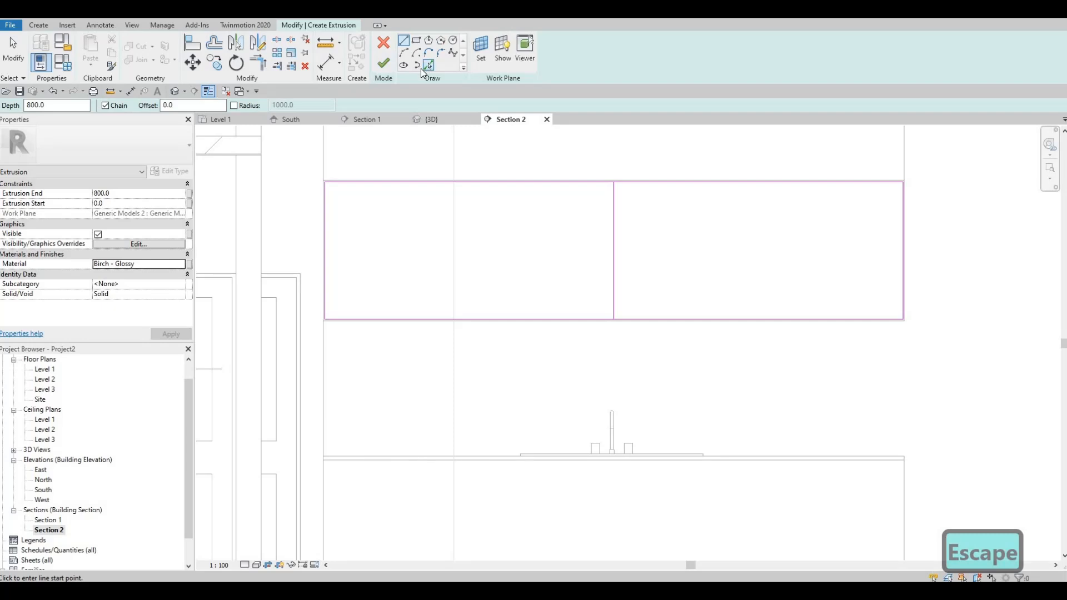
Offset copies of the vertical center line by 5 mm to both sides.
click(424, 67)
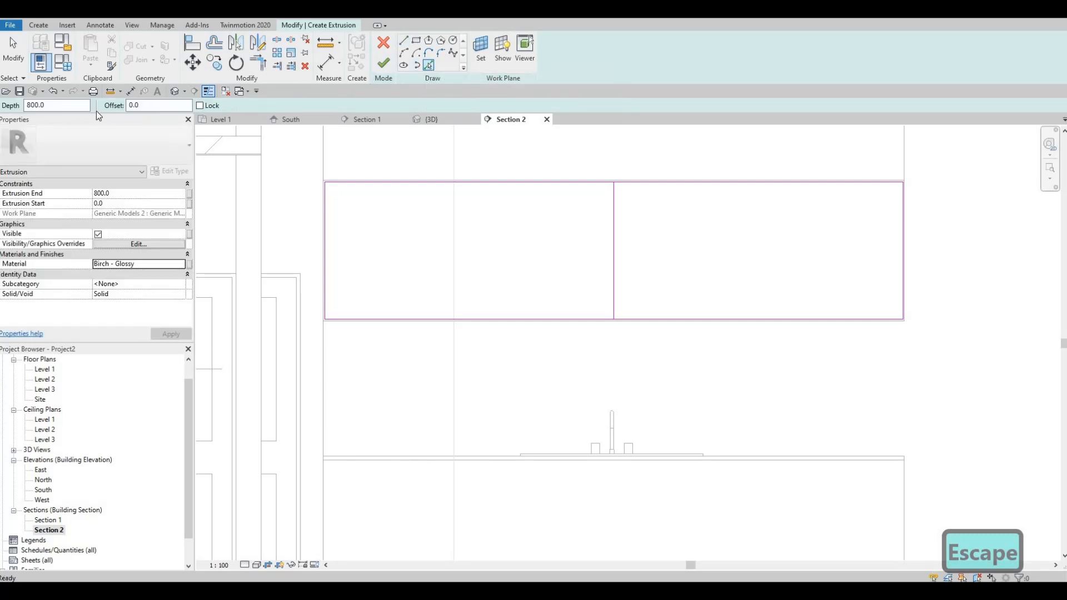
drag(147, 106, 95, 115)
text(5)
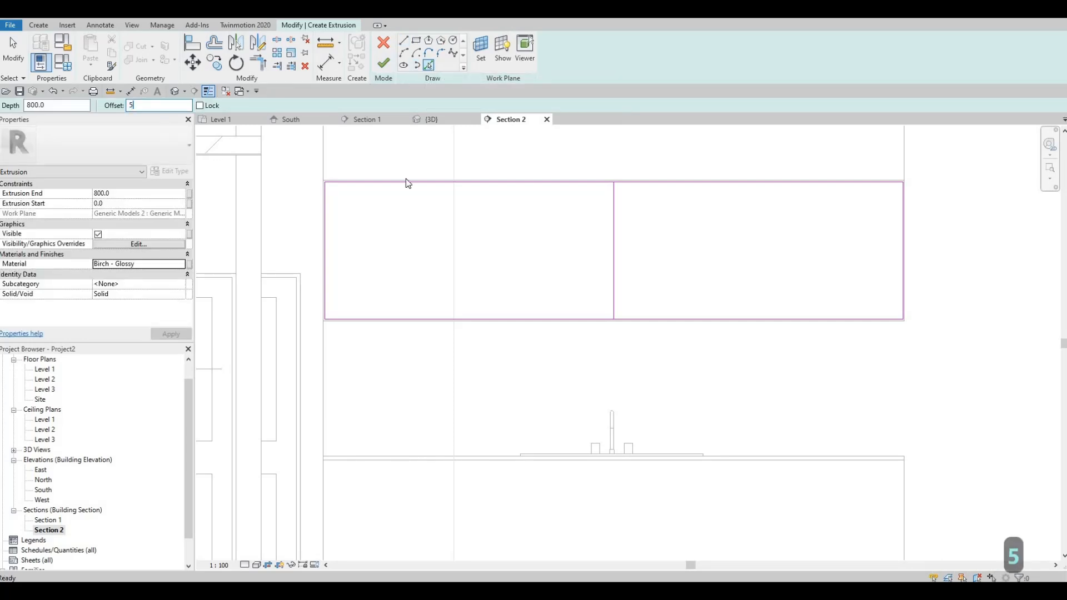
scroll(611, 252, up, 5)
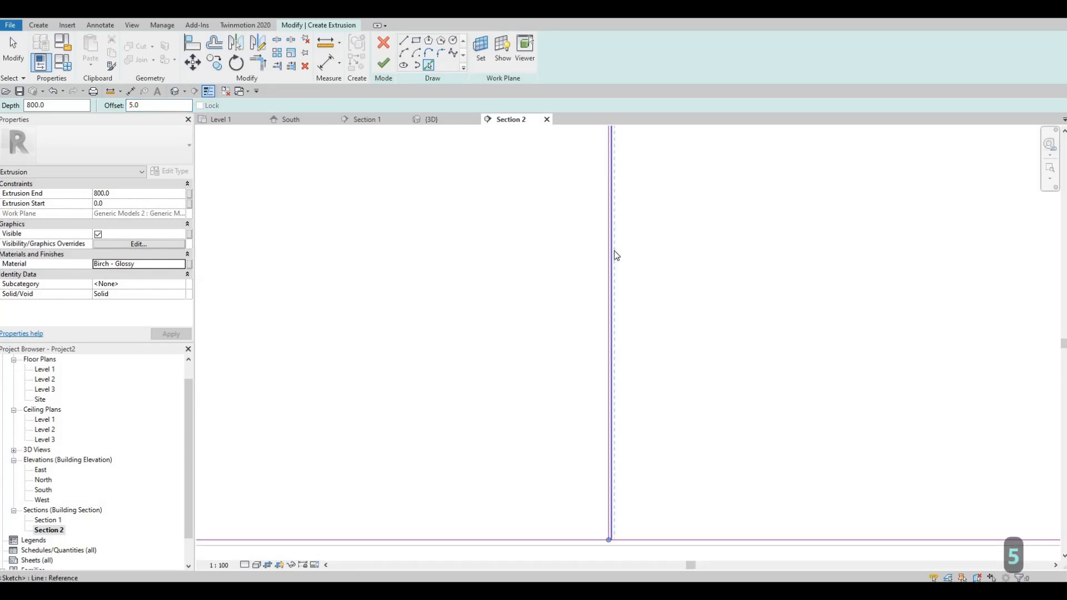
click(615, 253)
key(Escape)
key(Escape)
key(Escape)
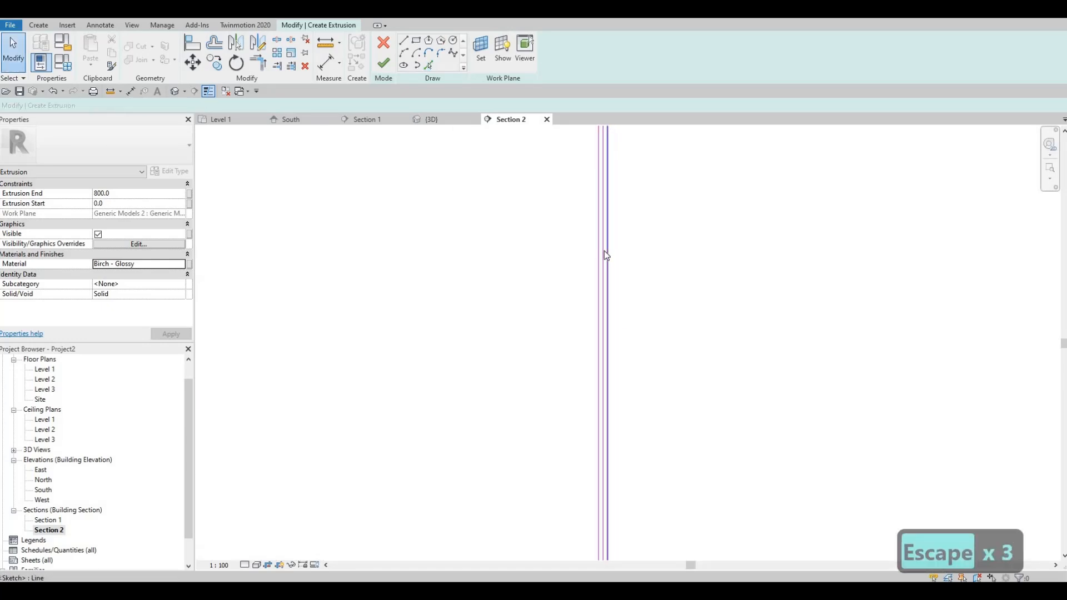
Delete the original center line between the two offset lines.
click(603, 247)
key(Escape)
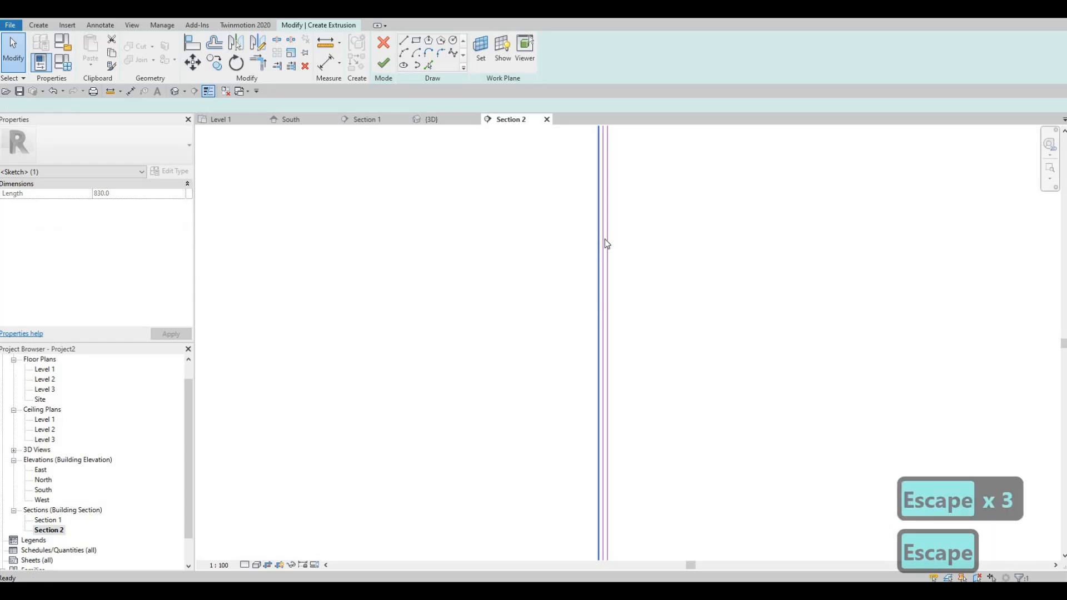
scroll(601, 244, up, 2)
click(602, 245)
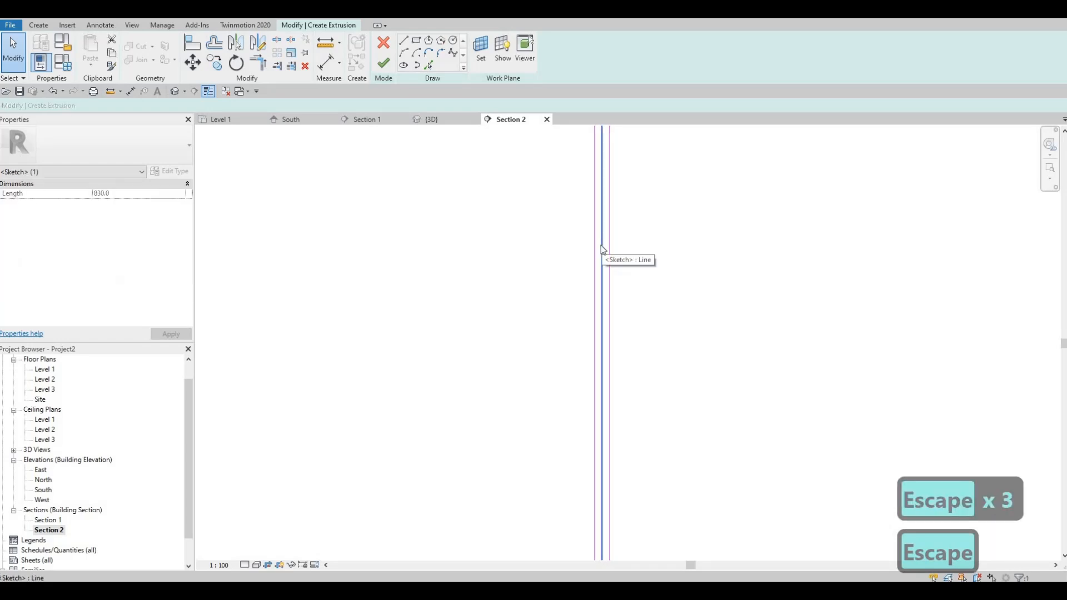
key(Delete)
scroll(592, 255, down, 3)
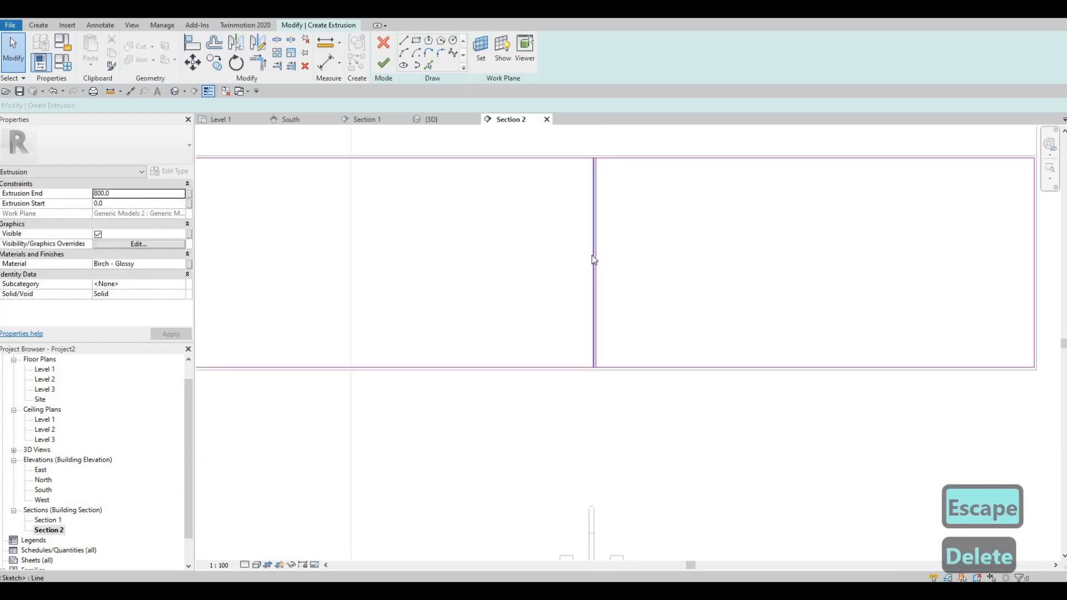
scroll(592, 255, down, 2)
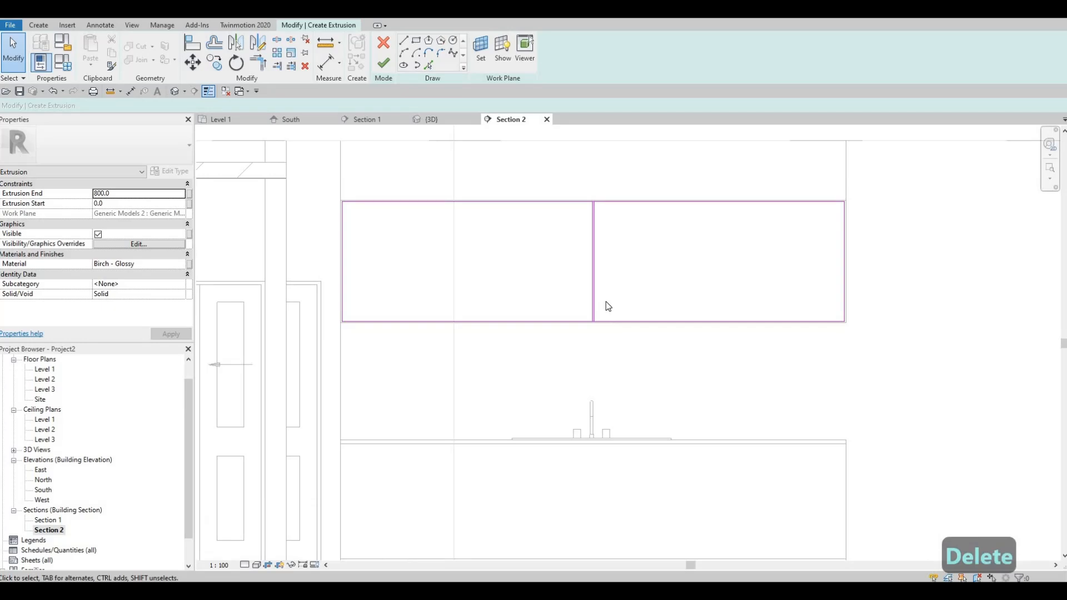
scroll(540, 158, up, 1)
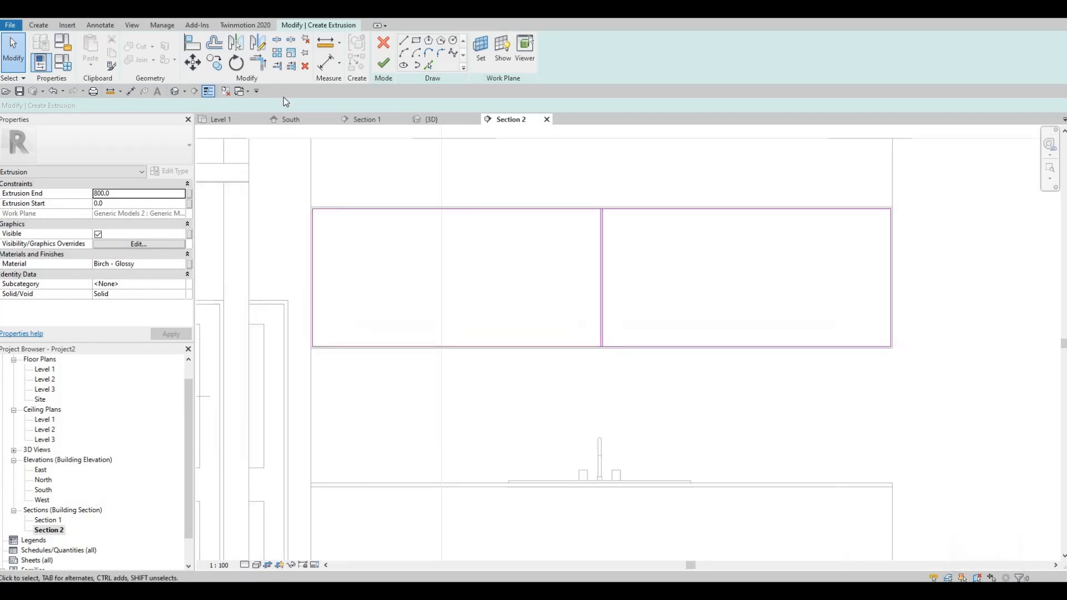
click(404, 42)
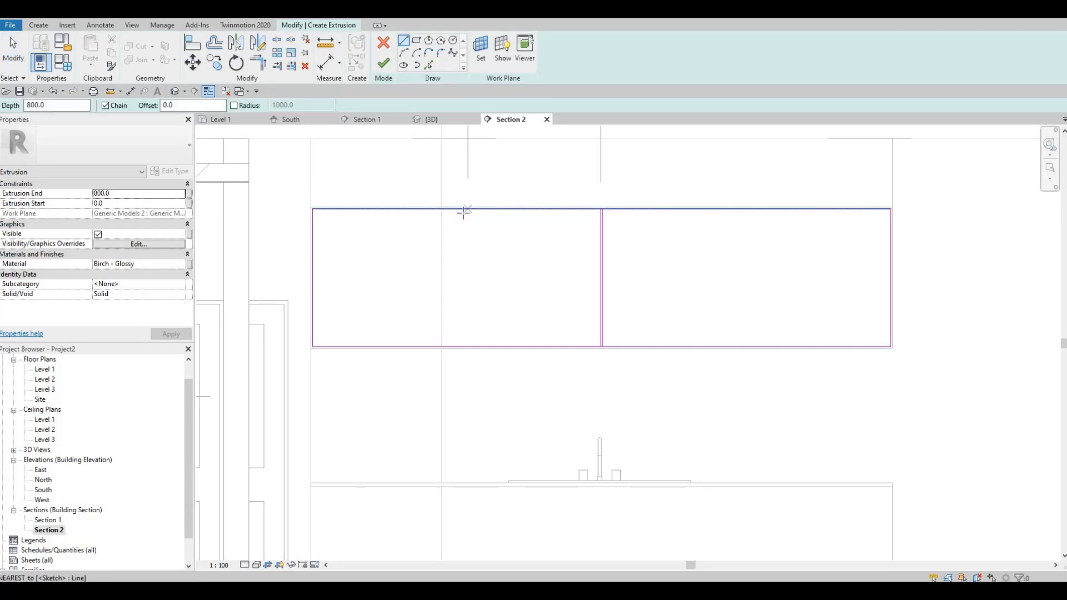
scroll(548, 245, down, 2)
key(Escape)
key(Escape)
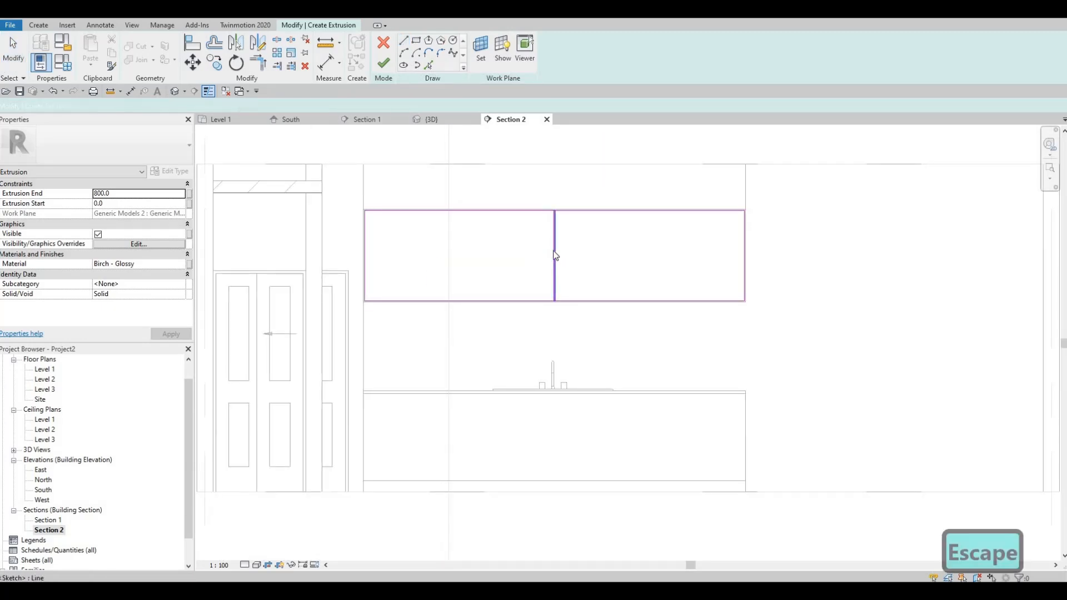
Add two vertical divider lines on each side of the center gap, using successive 600 mm offsets outward from the gap lines.
scroll(551, 257, up, 2)
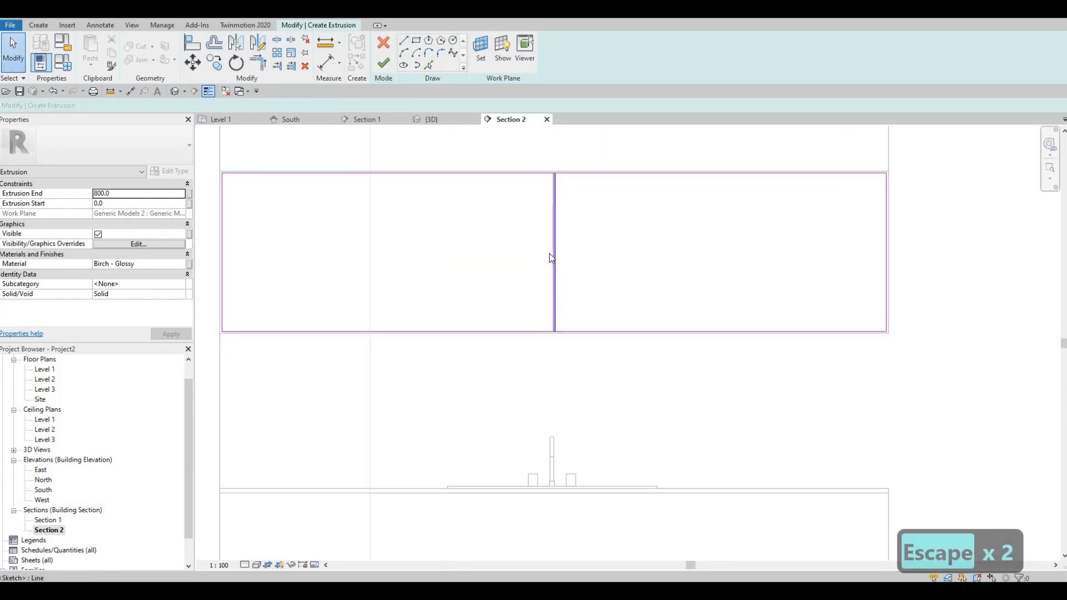
click(430, 64)
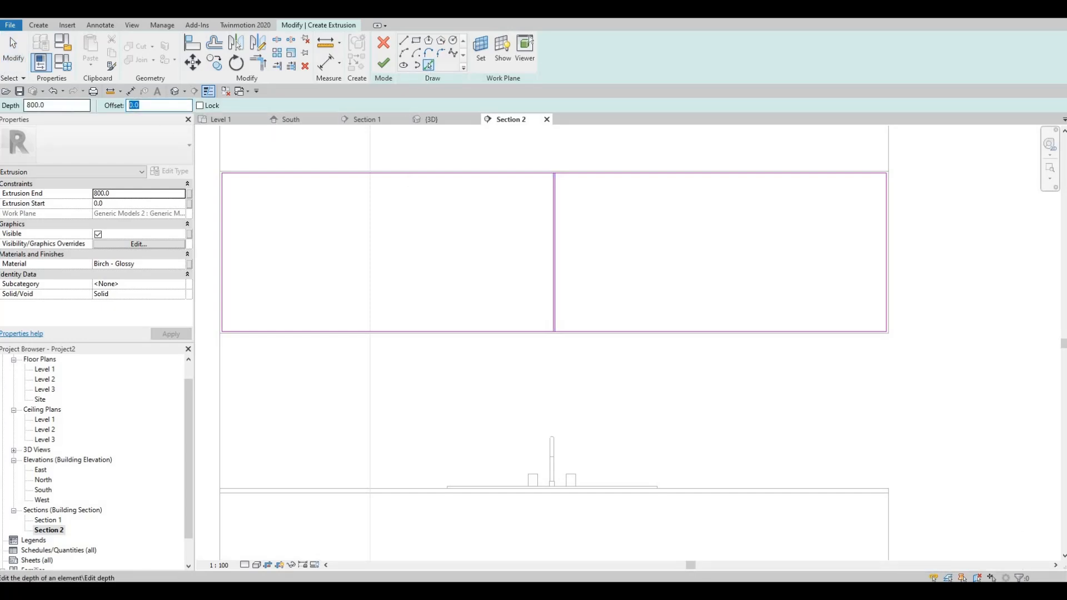
text(400)
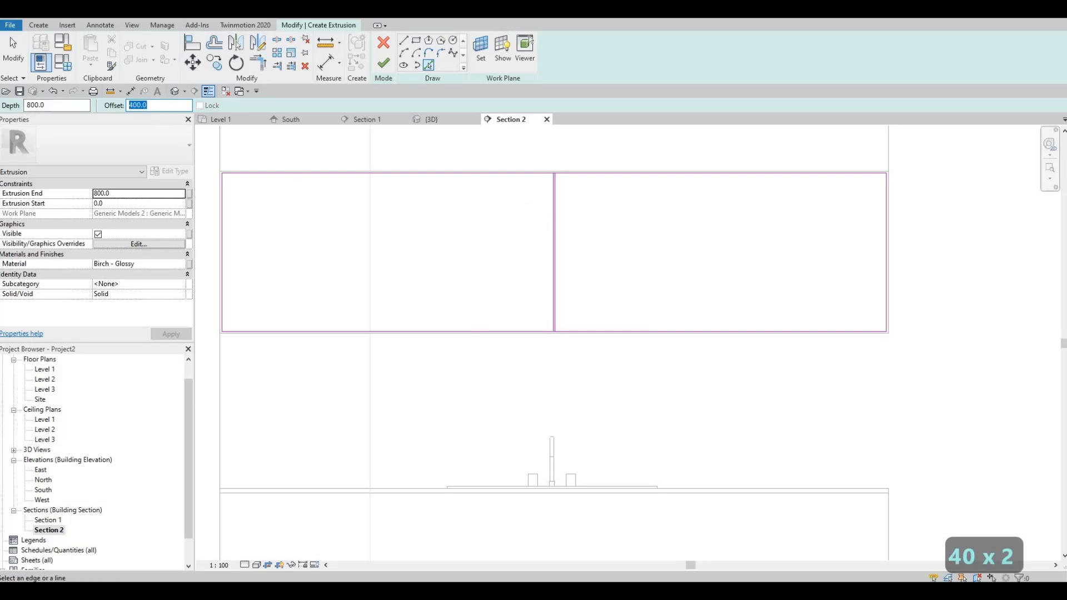
text(600)
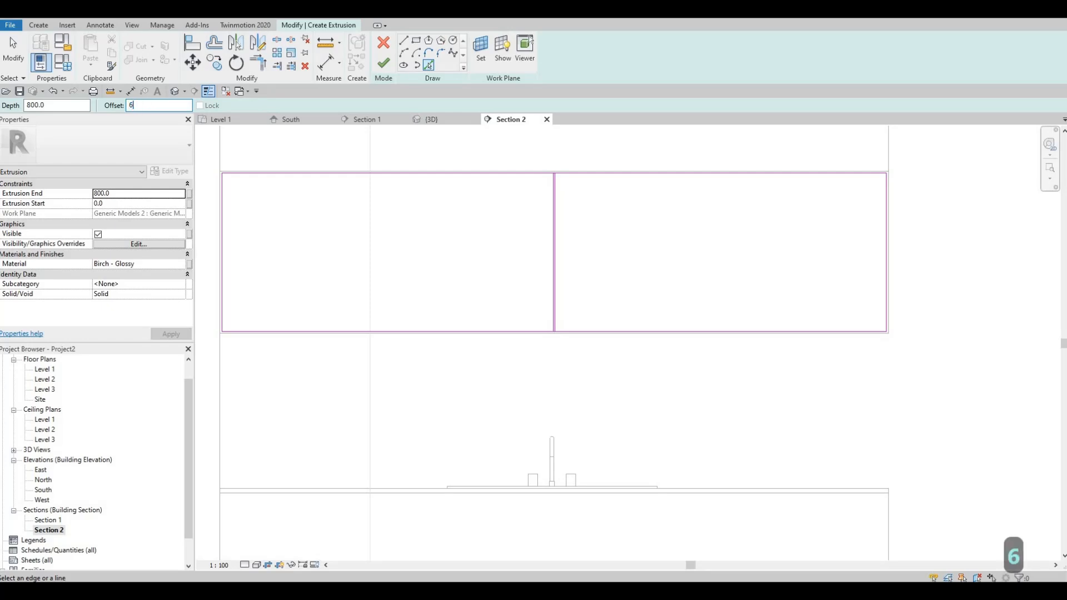
click(553, 257)
scroll(553, 259, up, 3)
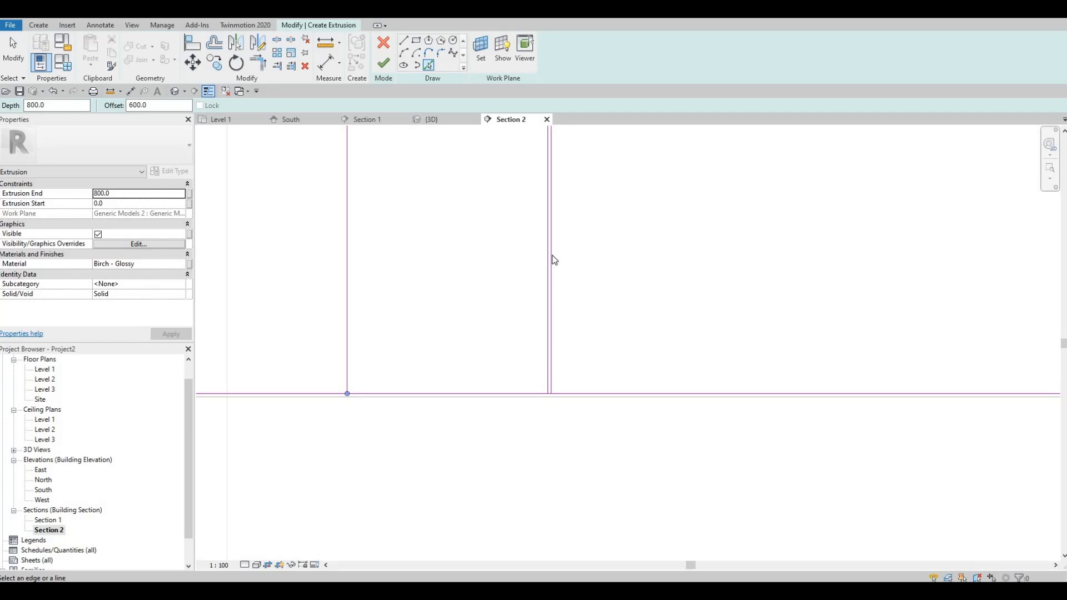
click(553, 258)
scroll(408, 280, down, 3)
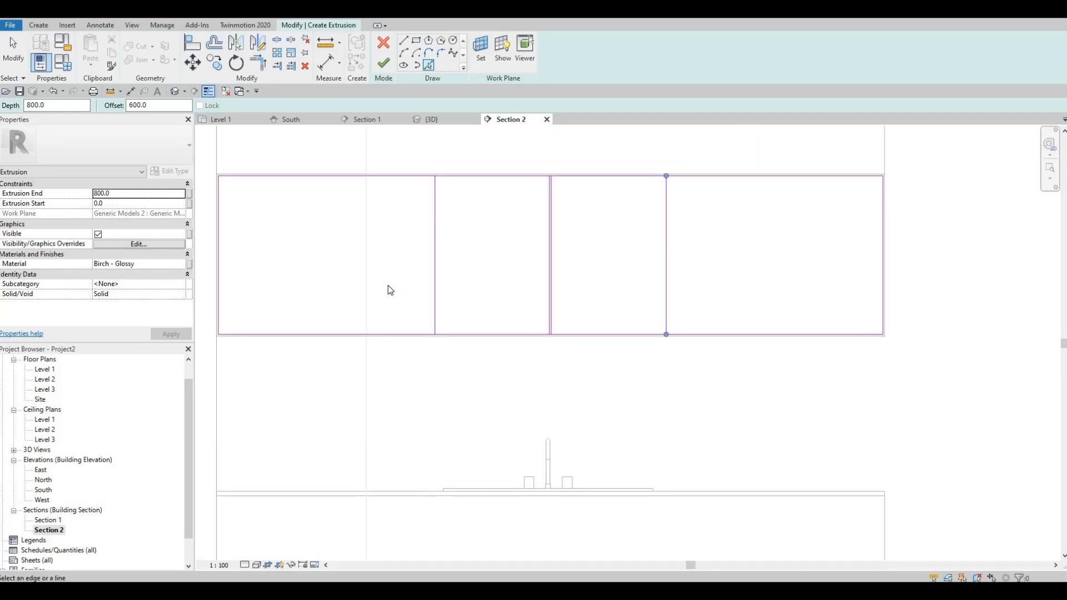
click(433, 270)
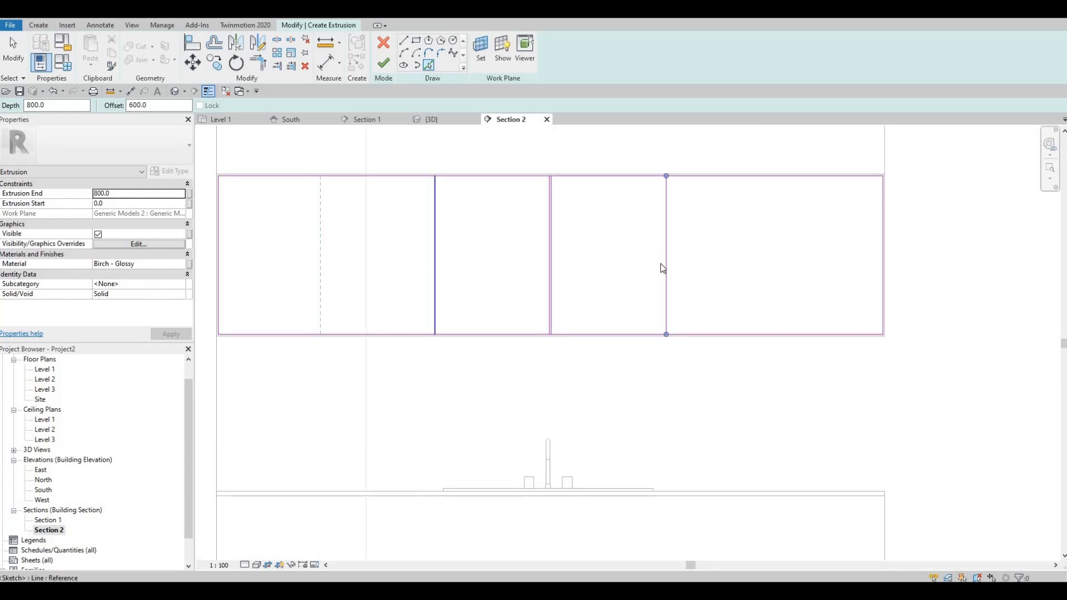
click(693, 257)
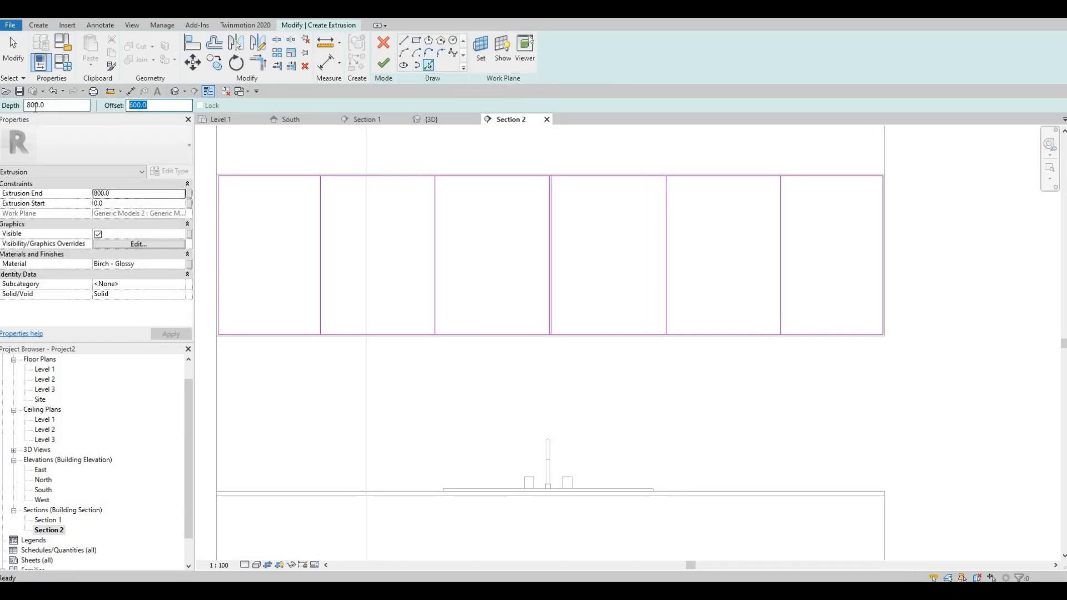
Offset a second line 10 mm to the right of each of the four divider lines to form the panel gaps.
text(10)
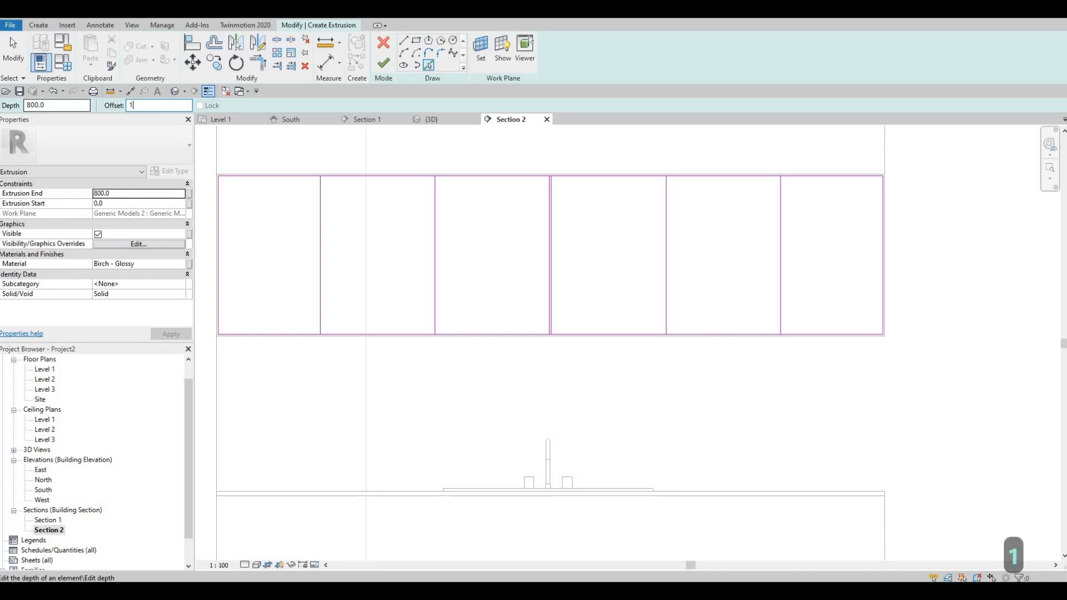
click(321, 230)
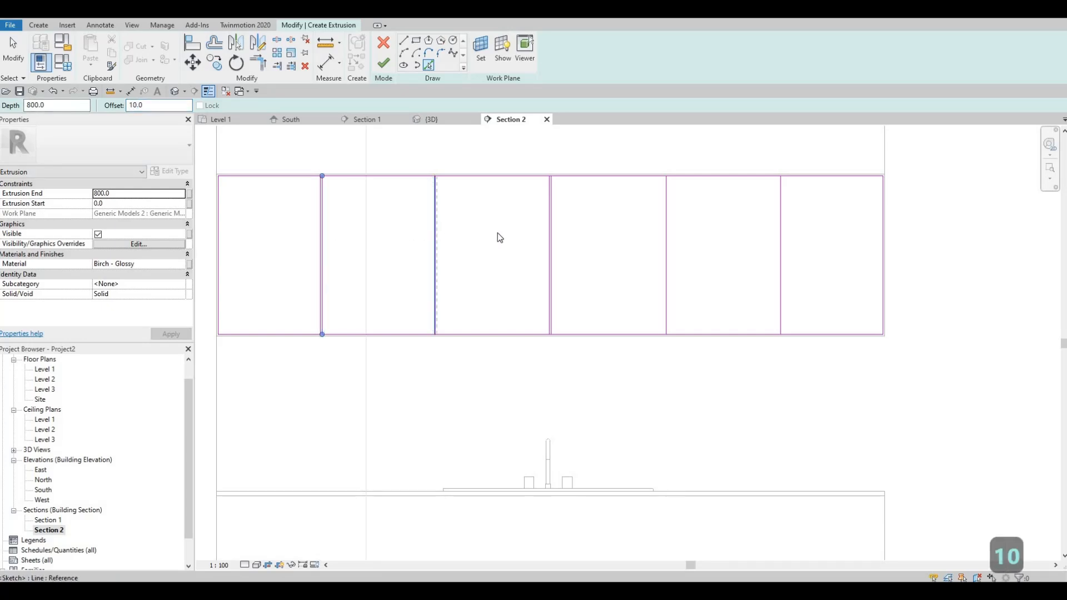
click(666, 225)
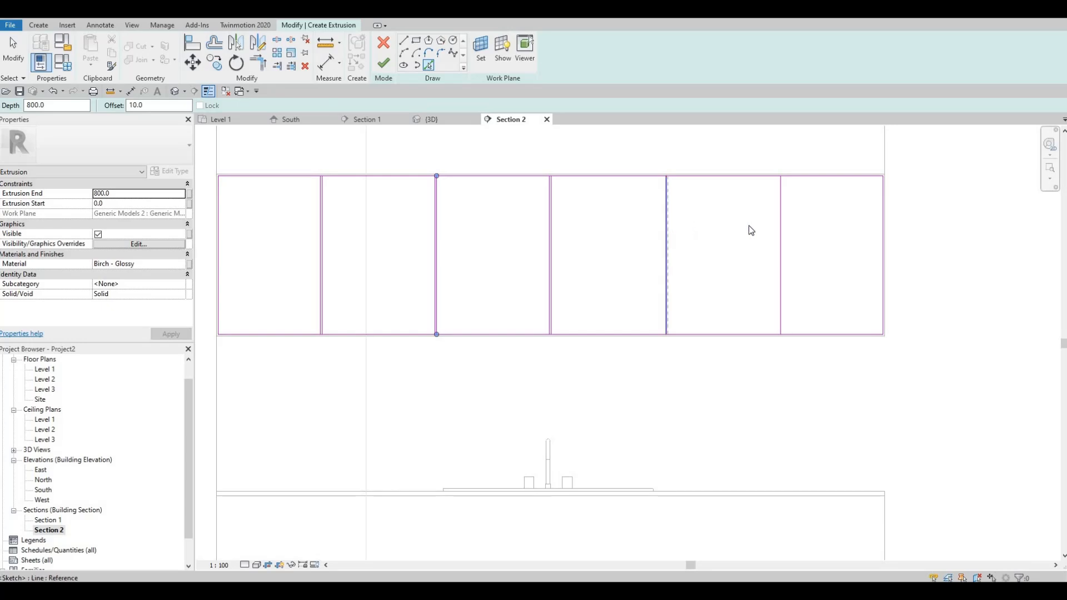
click(783, 228)
key(Escape)
key(Escape)
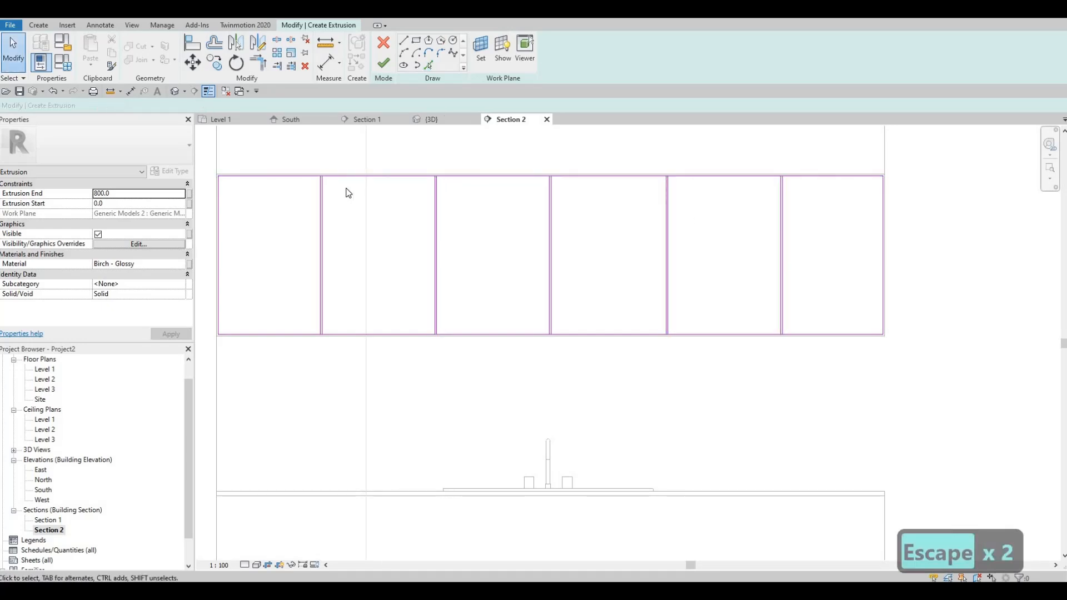
Split the sketch's upper horizontal line inside each of the first three panel gaps, counting from the left end.
key(s)
key(l)
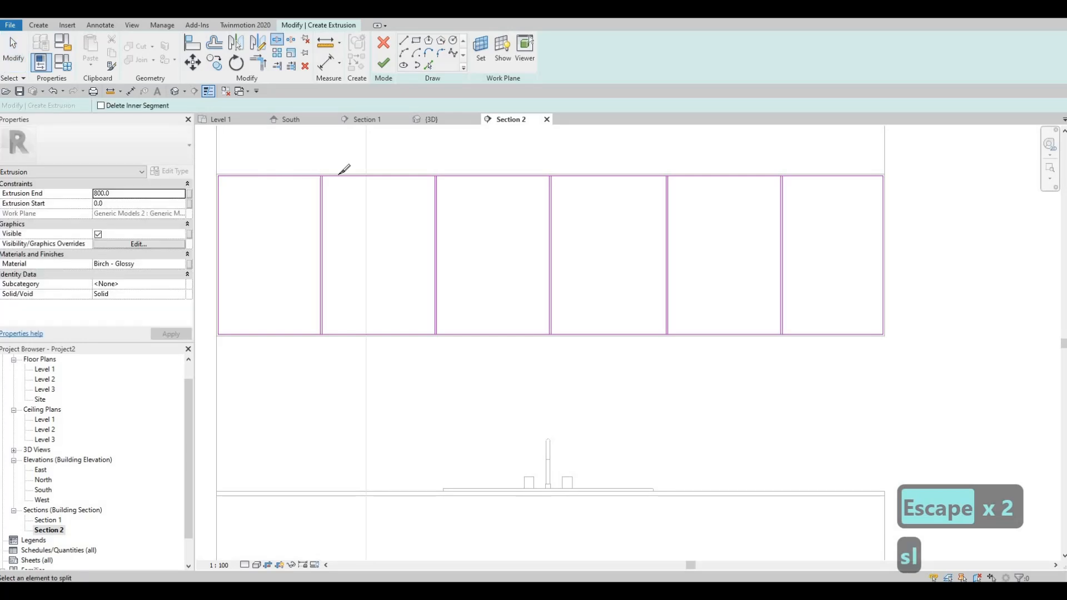
scroll(336, 178, up, 8)
click(328, 195)
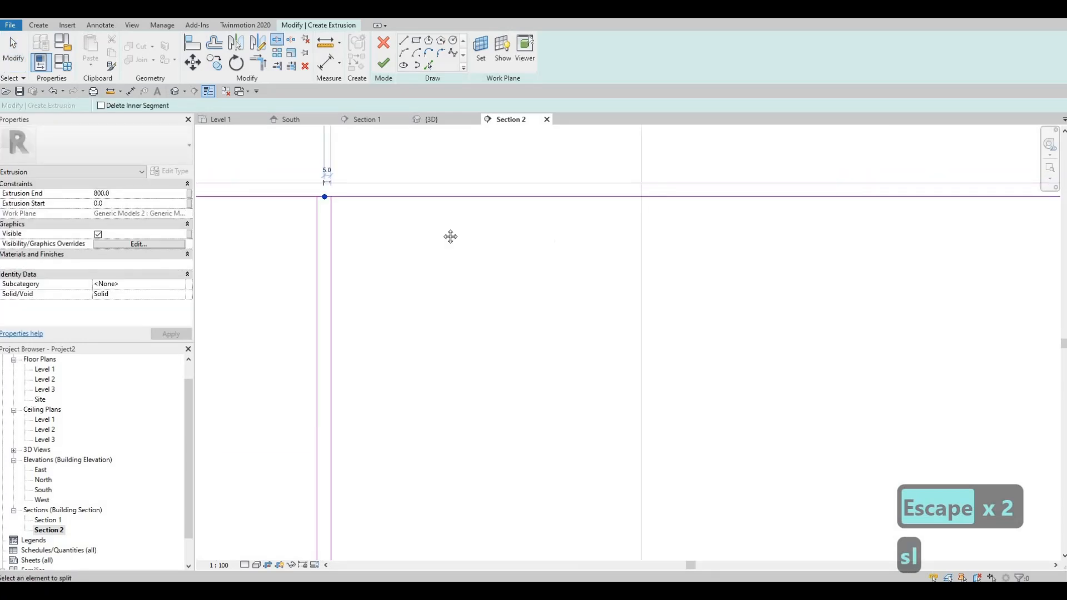
middle_drag(450, 235, 396, 213)
scroll(396, 213, down, 3)
middle_drag(762, 190, 573, 199)
scroll(573, 200, up, 4)
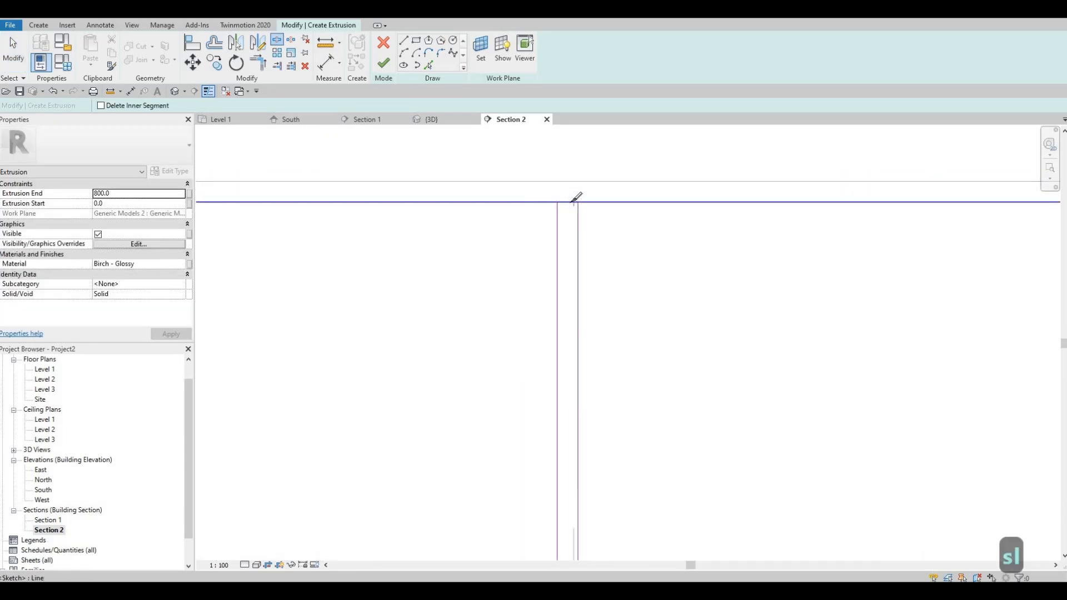
click(571, 202)
scroll(571, 202, down, 4)
middle_drag(822, 200, 645, 201)
scroll(645, 200, up, 1)
scroll(639, 201, up, 3)
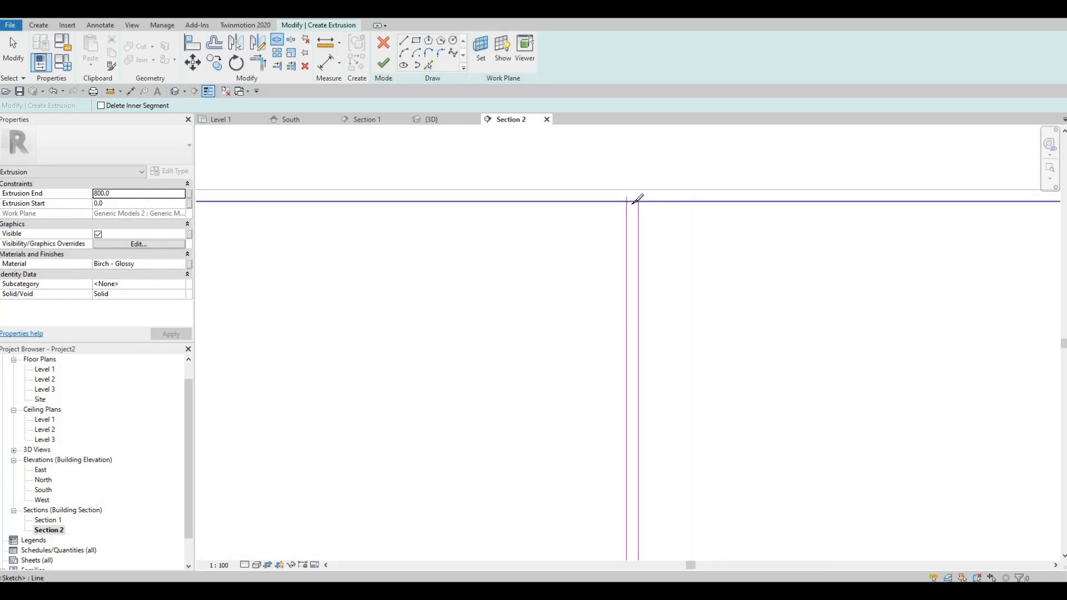
click(631, 202)
Split the sketch's upper horizontal line inside the two remaining gaps toward the right end.
scroll(631, 202, down, 4)
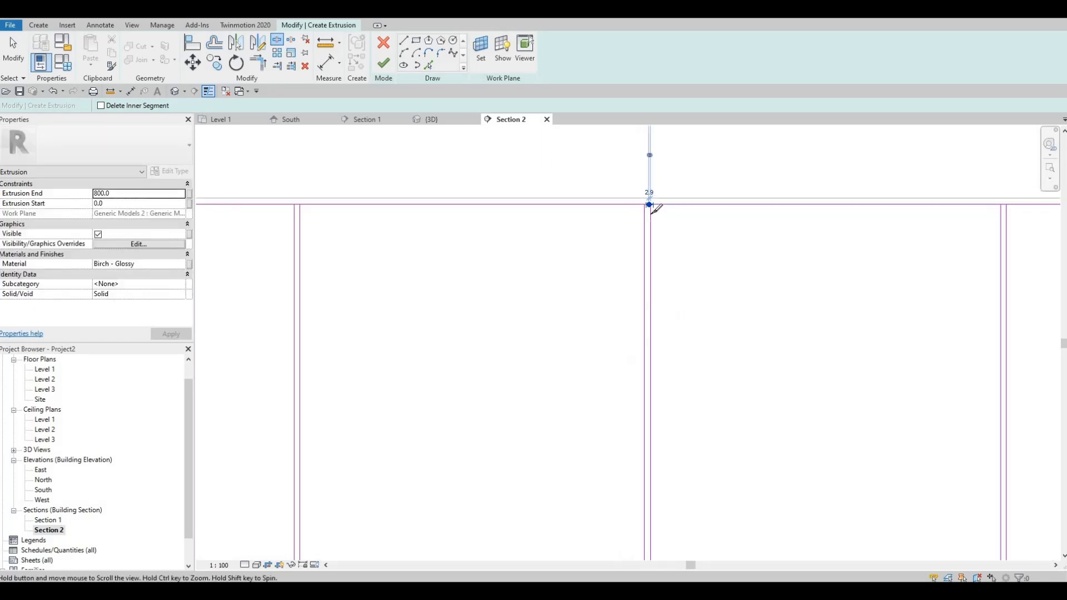
middle_drag(977, 207, 669, 212)
scroll(655, 210, up, 4)
scroll(665, 207, up, 1)
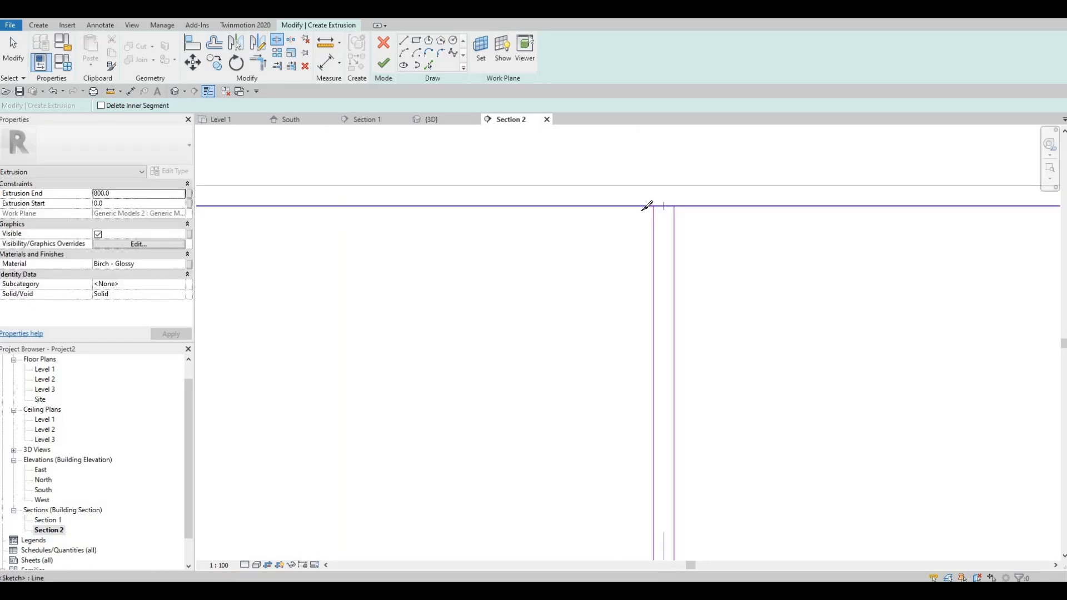
click(661, 206)
scroll(649, 207, down, 5)
middle_drag(912, 204, 464, 203)
scroll(464, 203, up, 4)
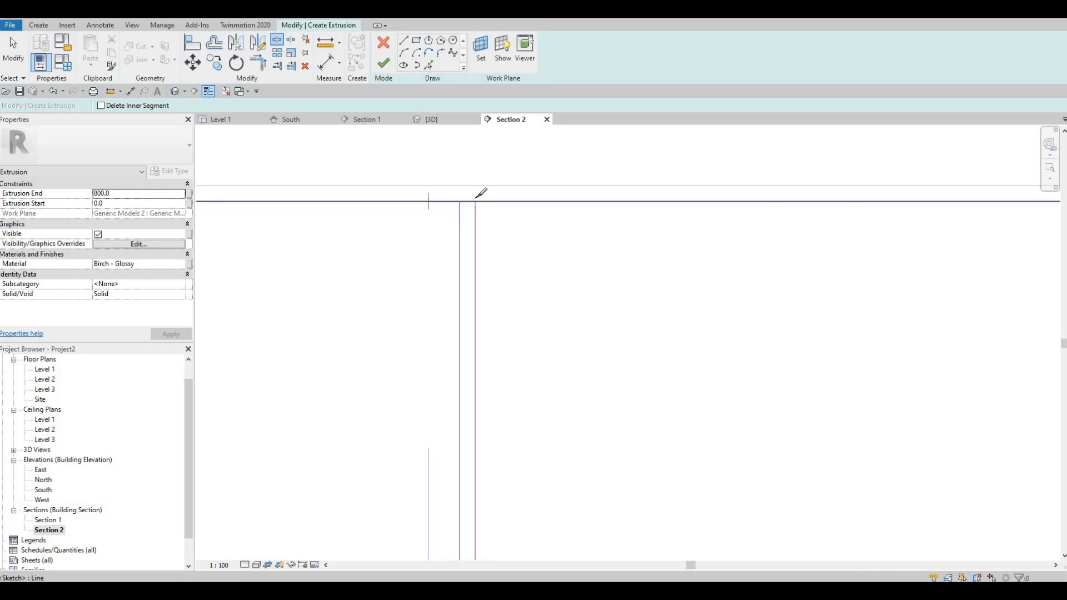
scroll(464, 204, up, 2)
click(468, 204)
Split the sketch's lower horizontal line inside the two rightmost gaps and the center gap.
scroll(468, 205, down, 5)
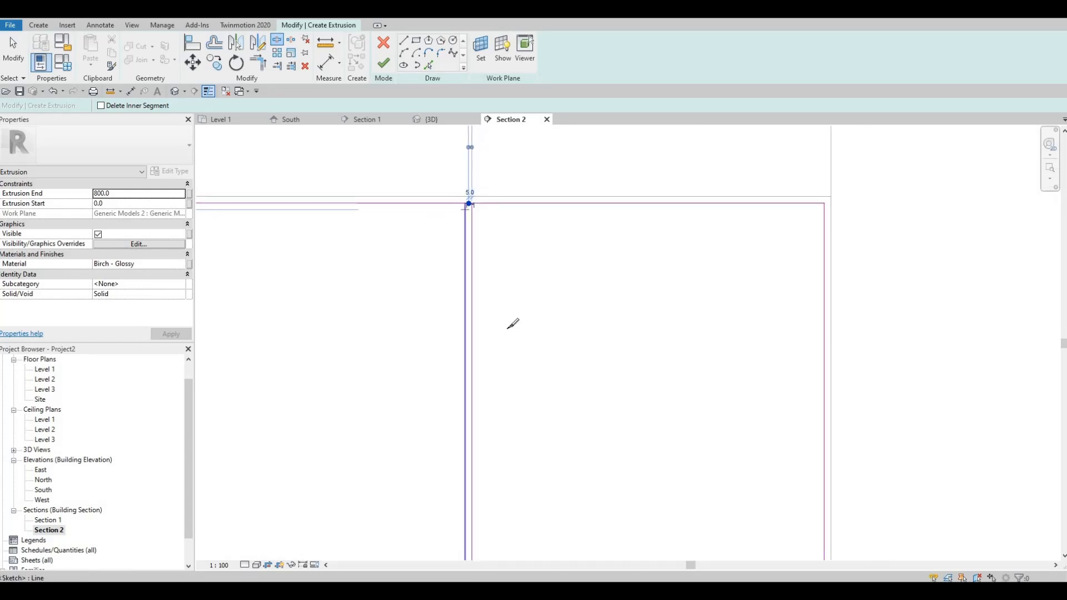
scroll(512, 324, down, 3)
scroll(477, 389, up, 3)
scroll(512, 289, up, 2)
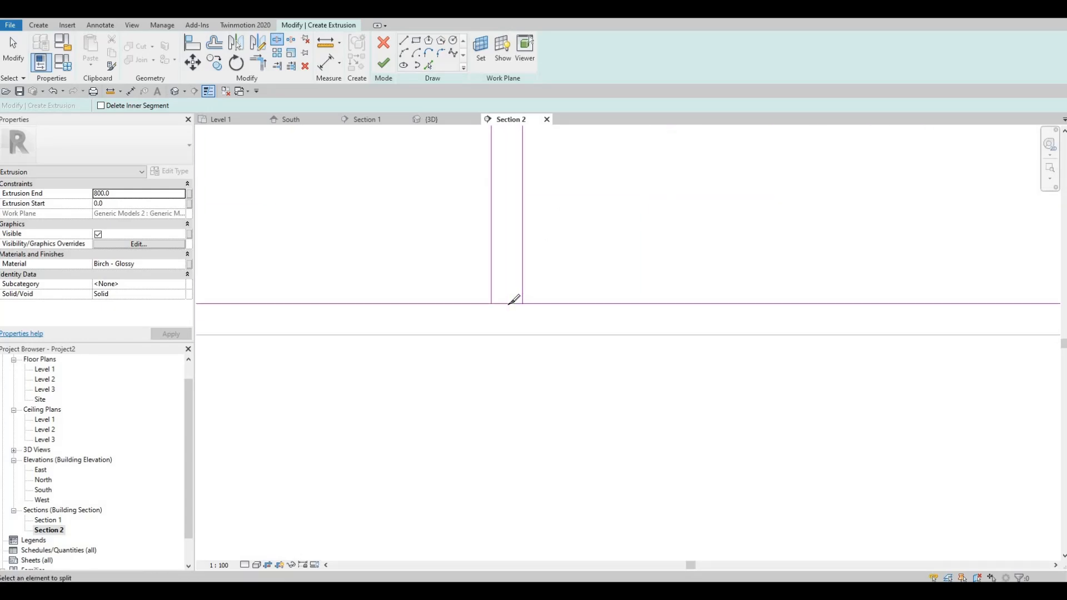
click(507, 304)
scroll(695, 279, down, 2)
middle_drag(434, 289, 776, 289)
scroll(455, 262, down, 2)
middle_drag(455, 261, 691, 257)
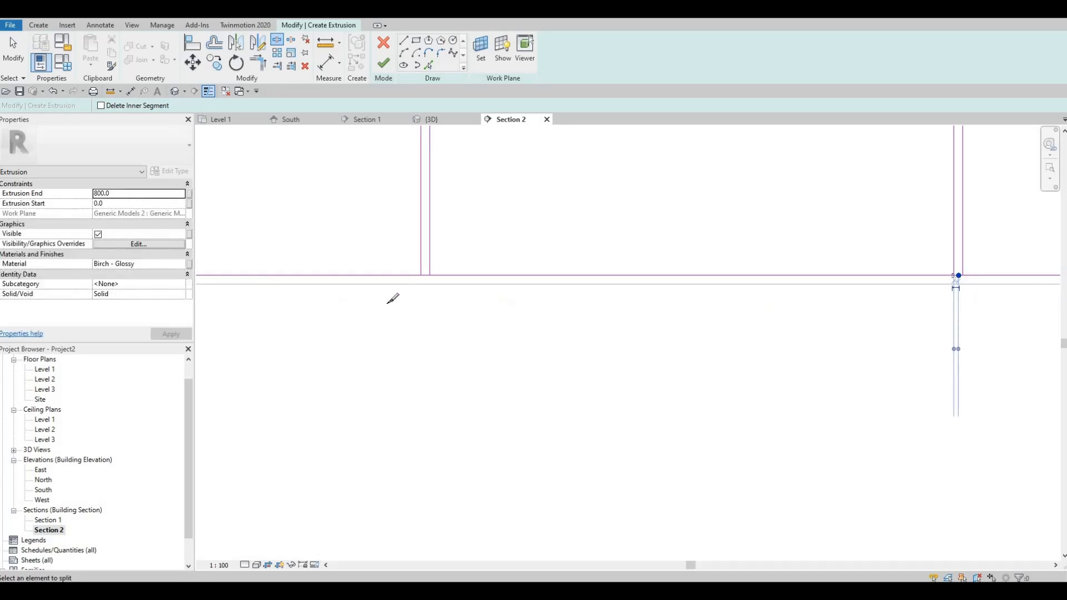
scroll(439, 258, up, 2)
click(411, 289)
scroll(419, 243, down, 1)
middle_drag(419, 242, 753, 231)
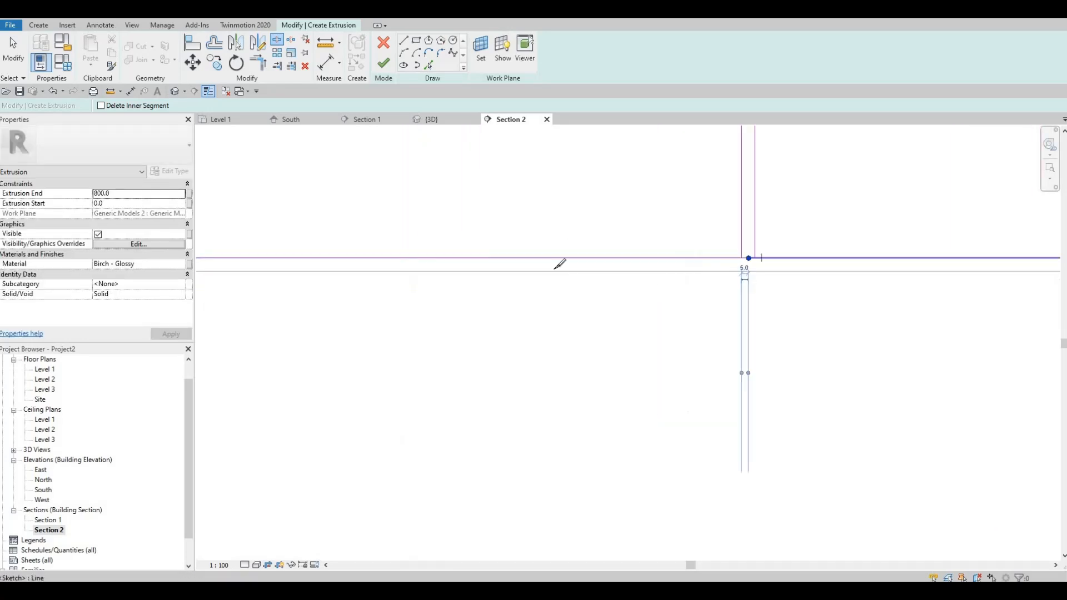
scroll(554, 264, down, 3)
middle_drag(376, 281, 484, 305)
scroll(382, 275, up, 3)
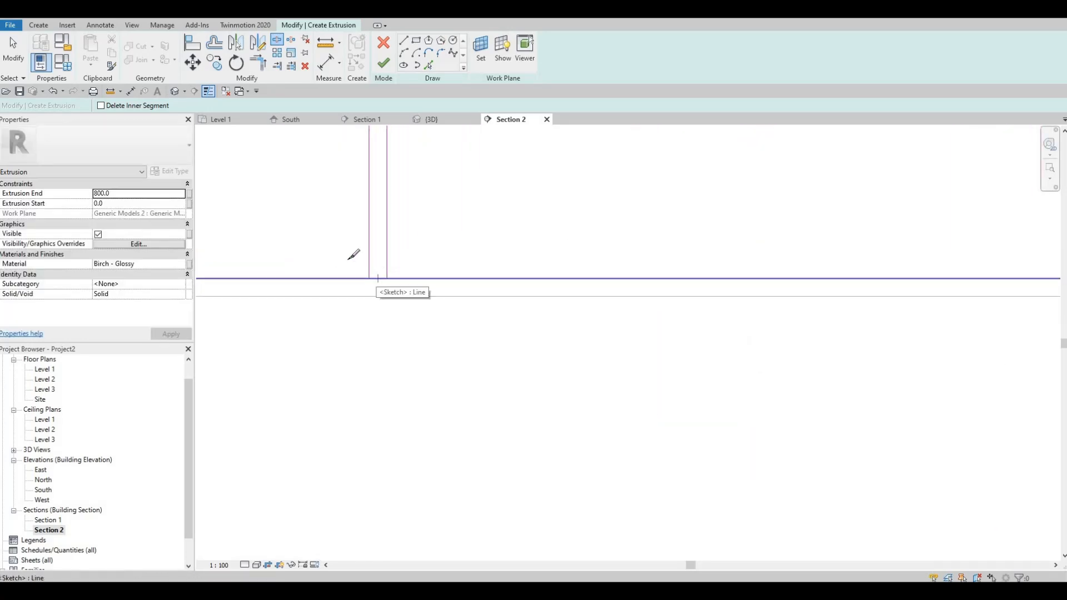
click(377, 278)
Split the lower horizontal line inside the two remaining gaps toward the left end and exit the split command.
scroll(372, 275, down, 2)
middle_drag(507, 253, 833, 248)
scroll(832, 247, down, 1)
middle_drag(379, 263, 575, 274)
scroll(575, 273, down, 1)
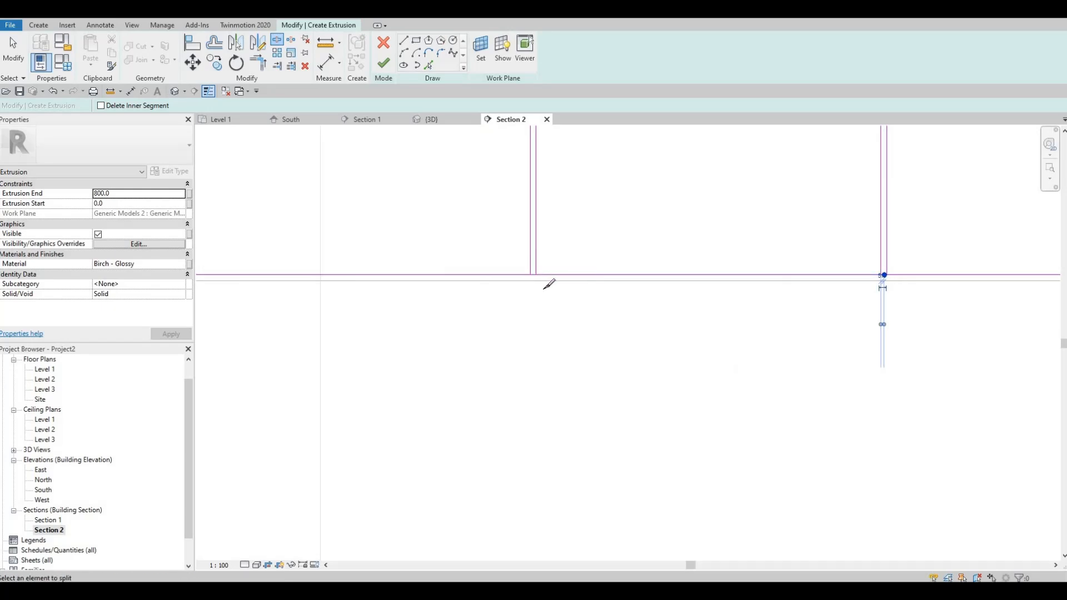
scroll(529, 273, up, 2)
click(545, 284)
scroll(543, 284, down, 1)
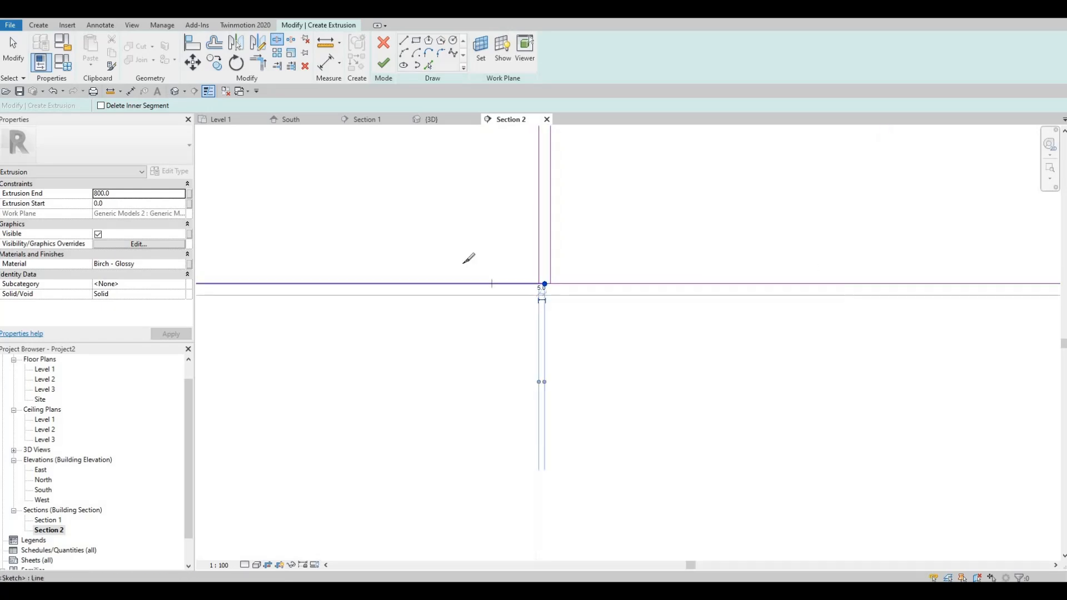
scroll(461, 261, down, 1)
middle_drag(453, 260, 825, 263)
scroll(425, 276, up, 3)
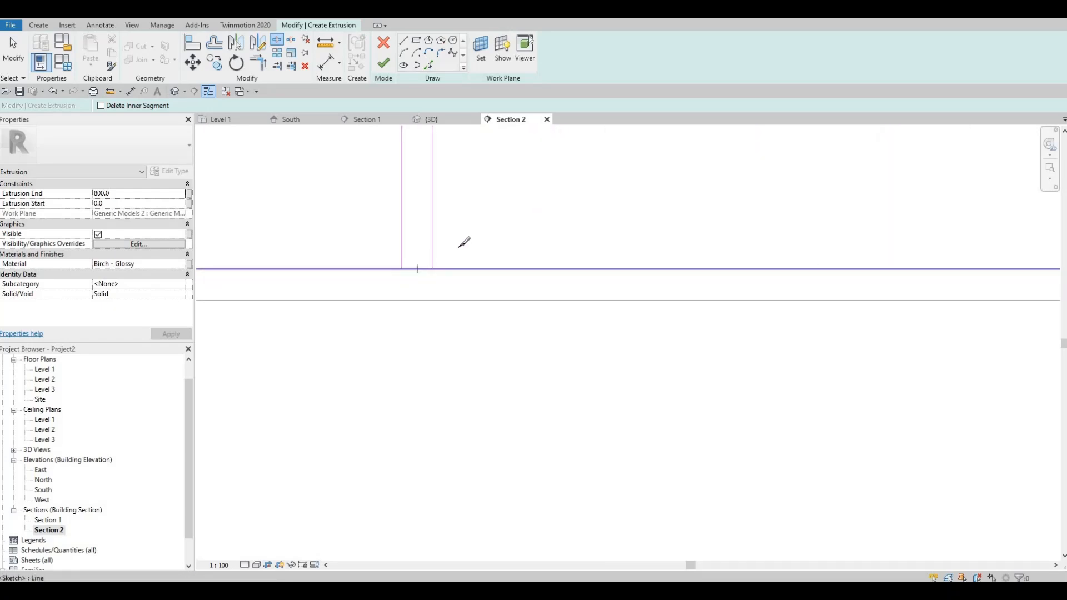
scroll(638, 269, down, 4)
key(Escape)
key(Escape)
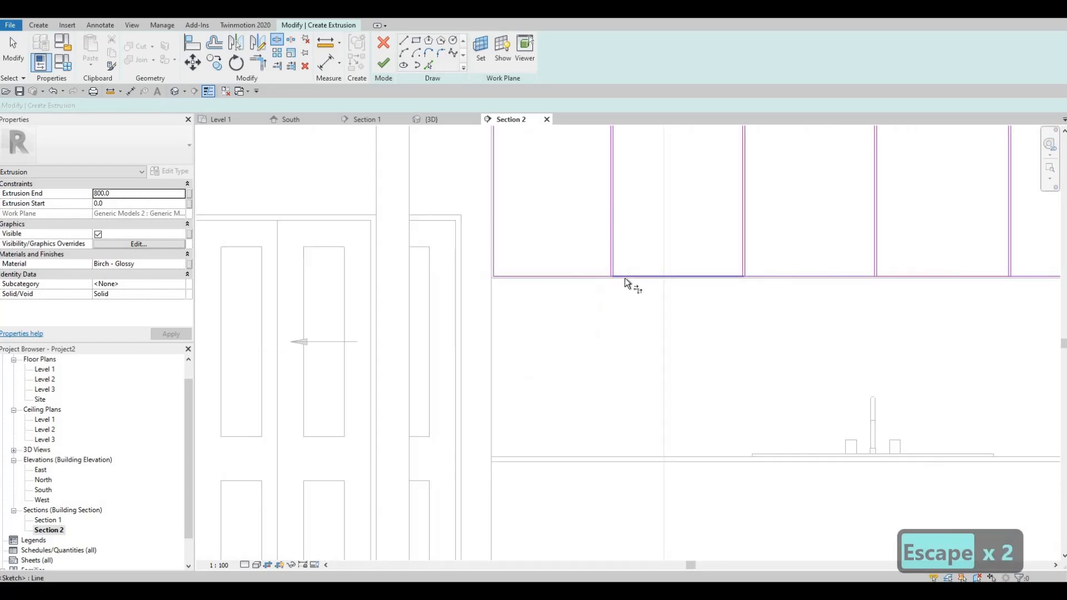
Trim the lower panel corners on both sides of the leftmost gap so the gap is open at its base.
key(t)
key(r)
scroll(599, 255, up, 3)
click(602, 272)
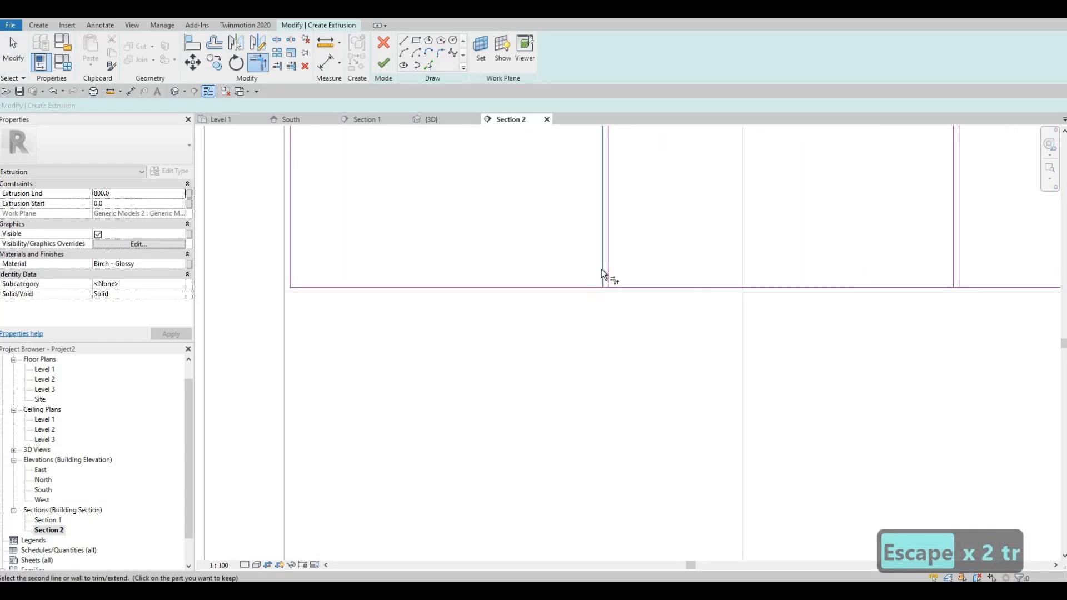
click(628, 288)
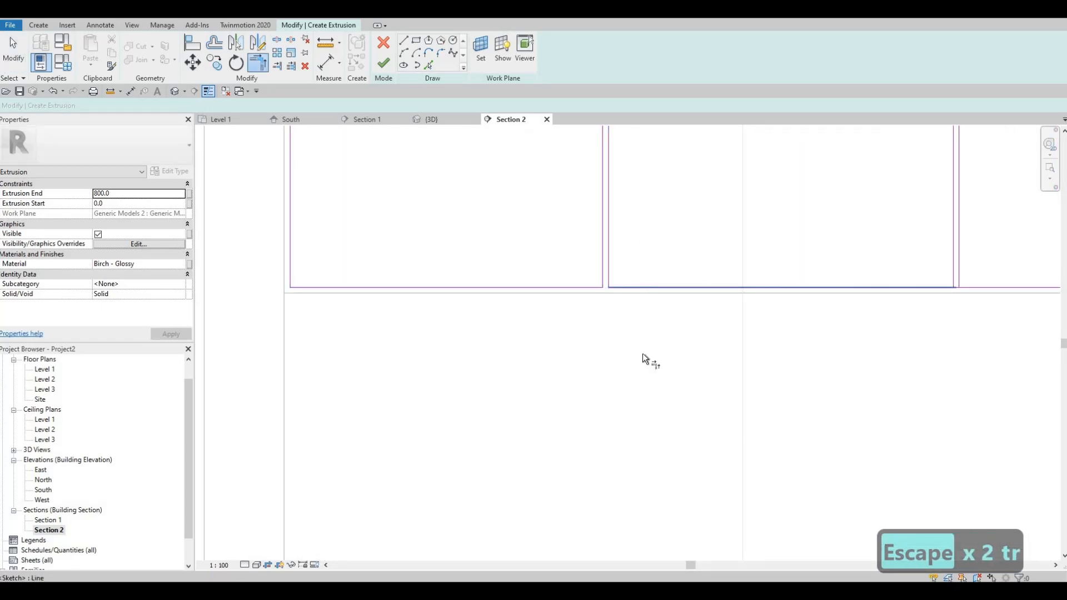
Trim the lower panel corners on both sides of the second gap from the left.
middle_drag(652, 143, 642, 358)
middle_drag(941, 476, 708, 279)
scroll(708, 279, up, 3)
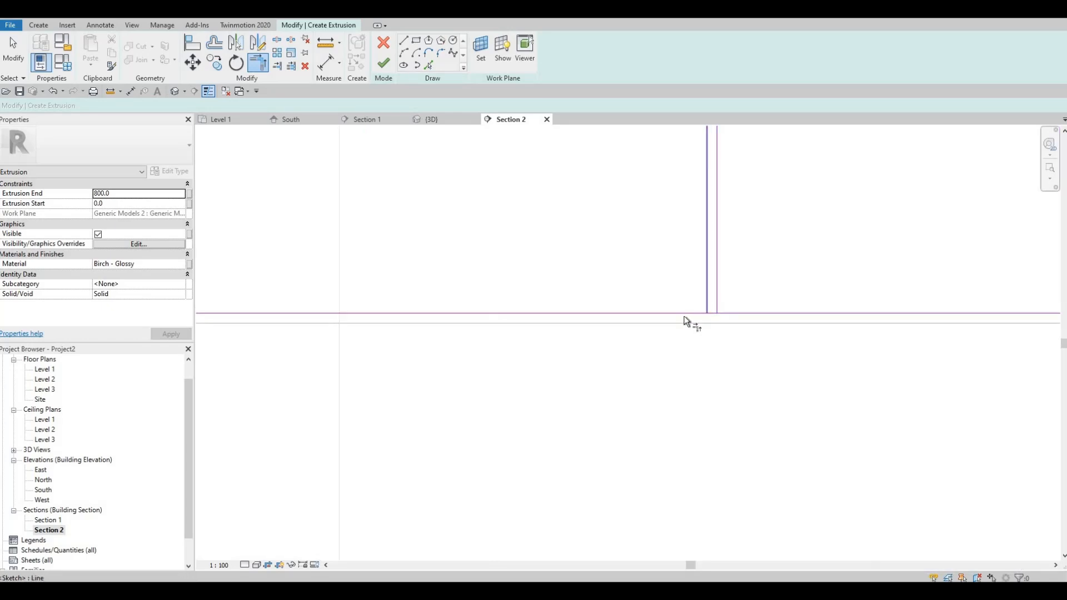
click(683, 316)
click(717, 293)
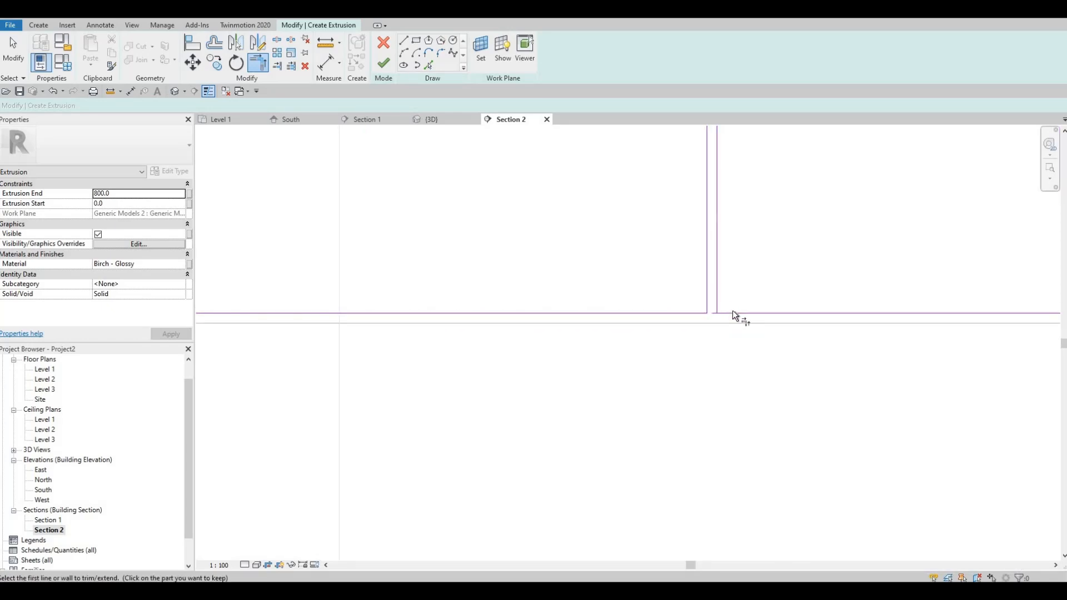
click(867, 315)
Trim the lower panel corners on both sides of the center gap.
middle_drag(927, 330, 474, 329)
middle_drag(864, 282, 541, 281)
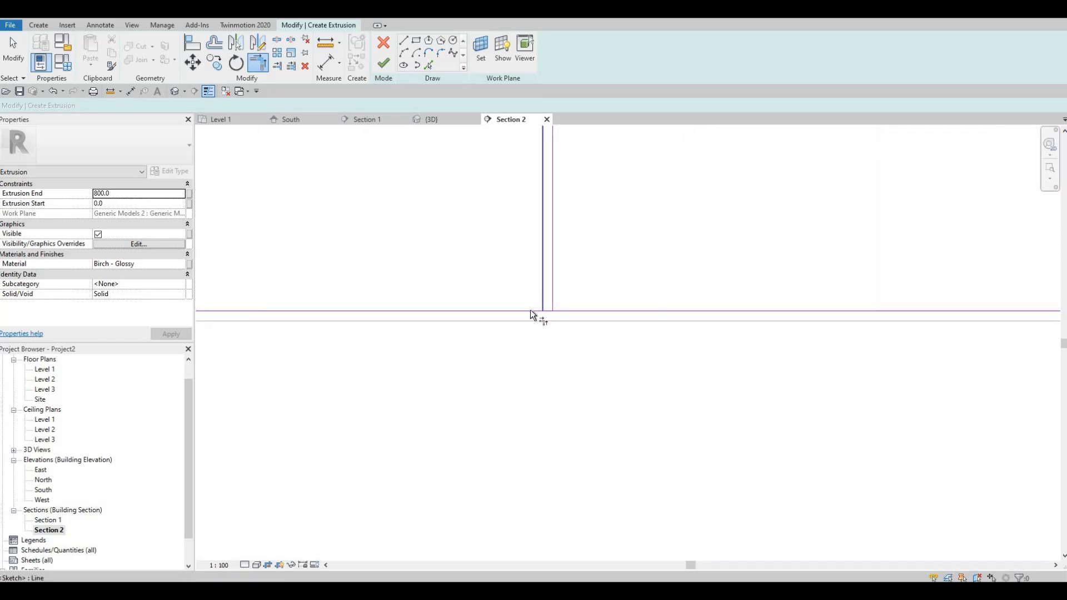
click(530, 310)
click(552, 293)
click(572, 310)
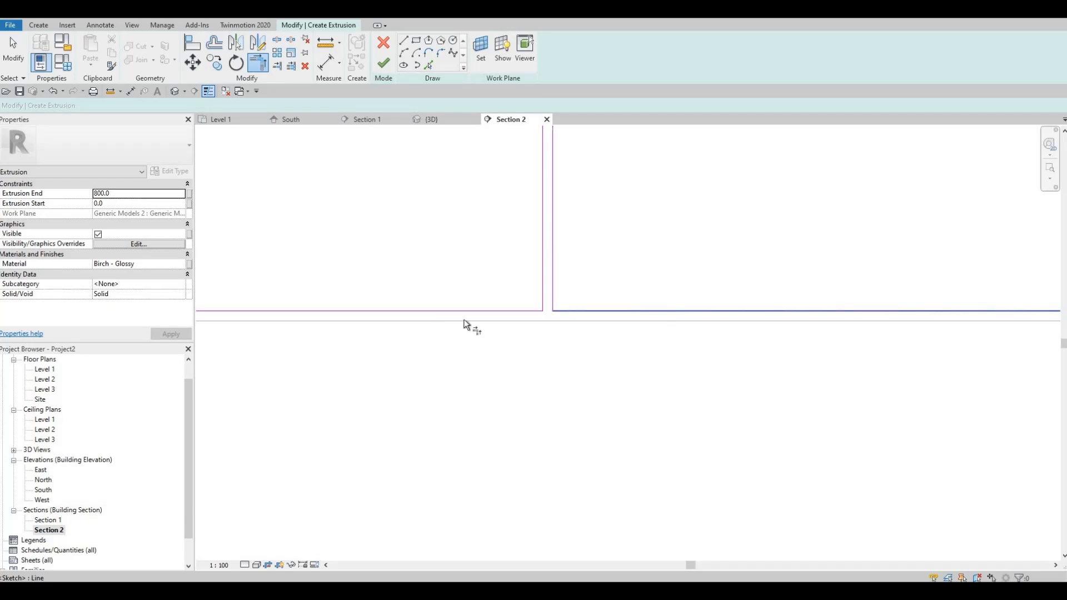
Trim the lower panel corners on both sides of the fourth gap from the left.
middle_drag(810, 317, 464, 320)
middle_drag(804, 286, 595, 286)
click(596, 285)
click(581, 311)
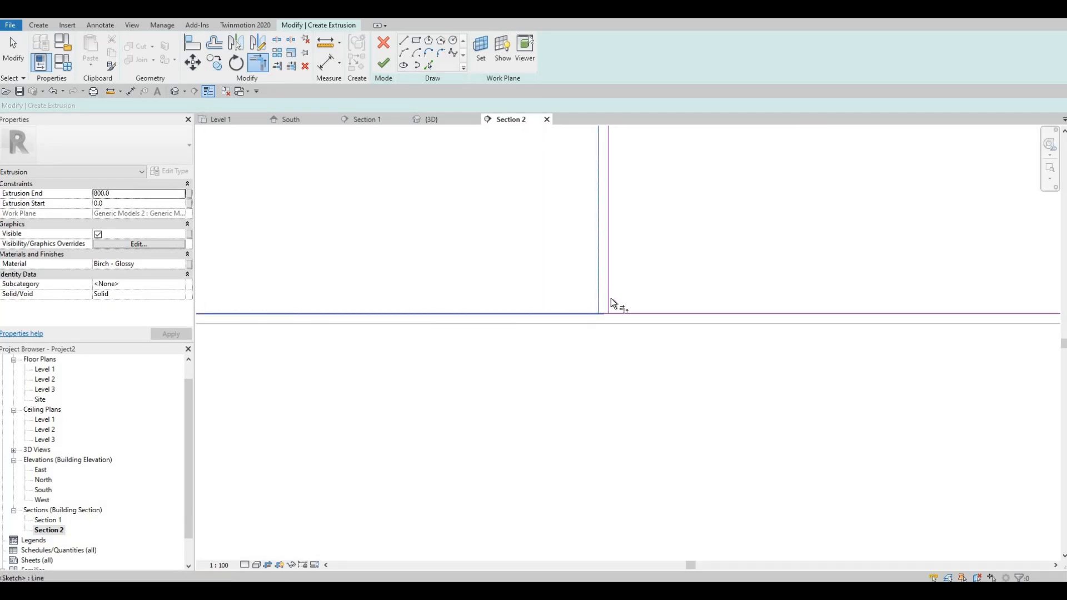
click(610, 300)
click(619, 310)
Trim the lower panel corners on both sides of the rightmost gap.
scroll(624, 303, down, 2)
middle_drag(807, 302, 539, 306)
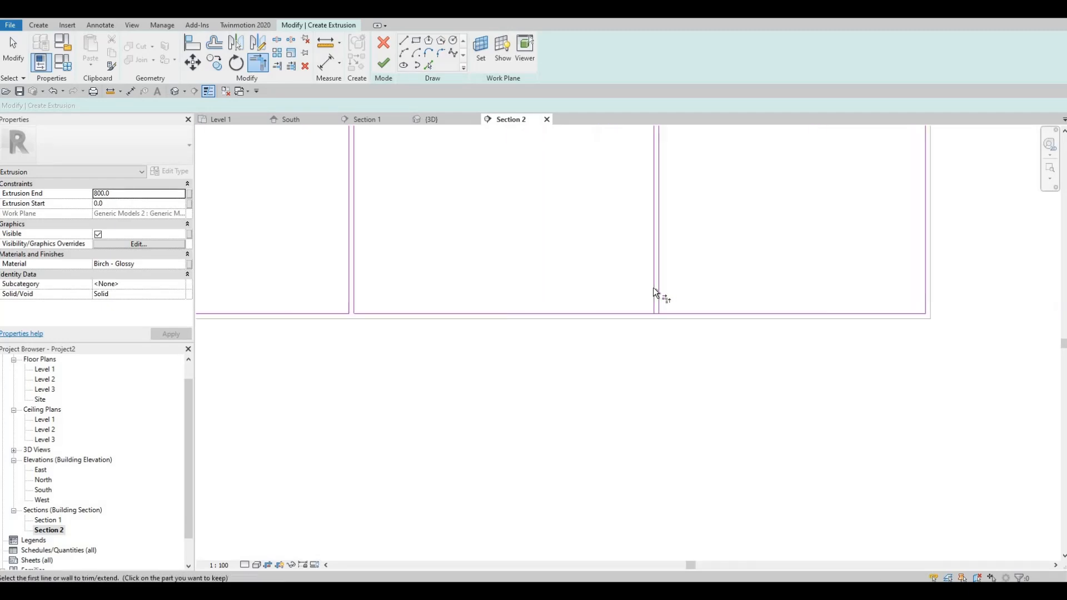
scroll(653, 288, up, 2)
click(651, 295)
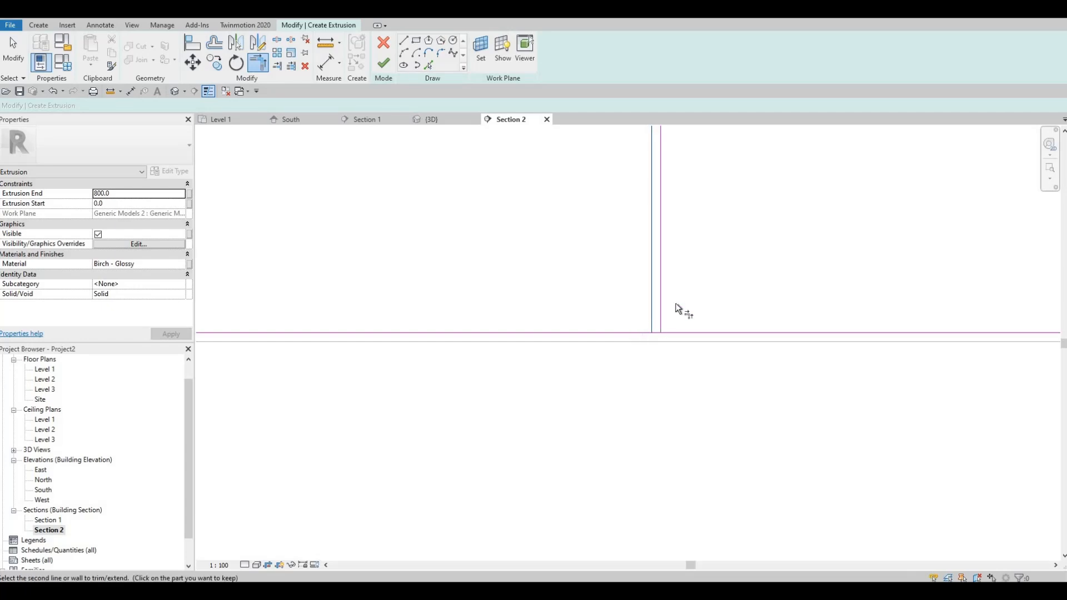
click(628, 331)
click(659, 293)
click(689, 332)
Trim the upper panel corners on both sides of the rightmost gap.
middle_drag(674, 203, 652, 505)
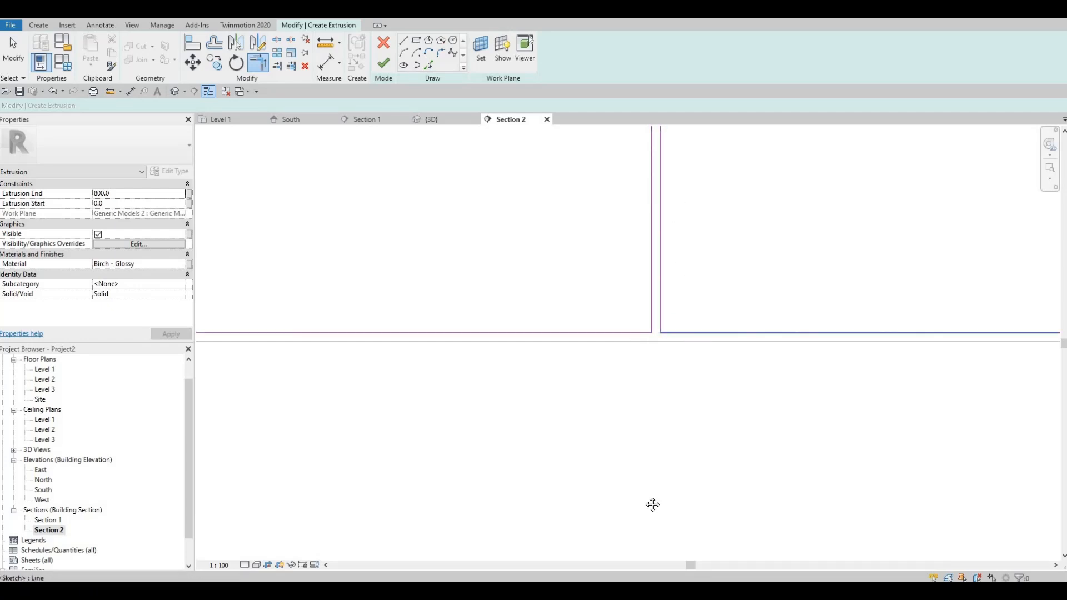
scroll(615, 263, down, 2)
scroll(630, 225, up, 3)
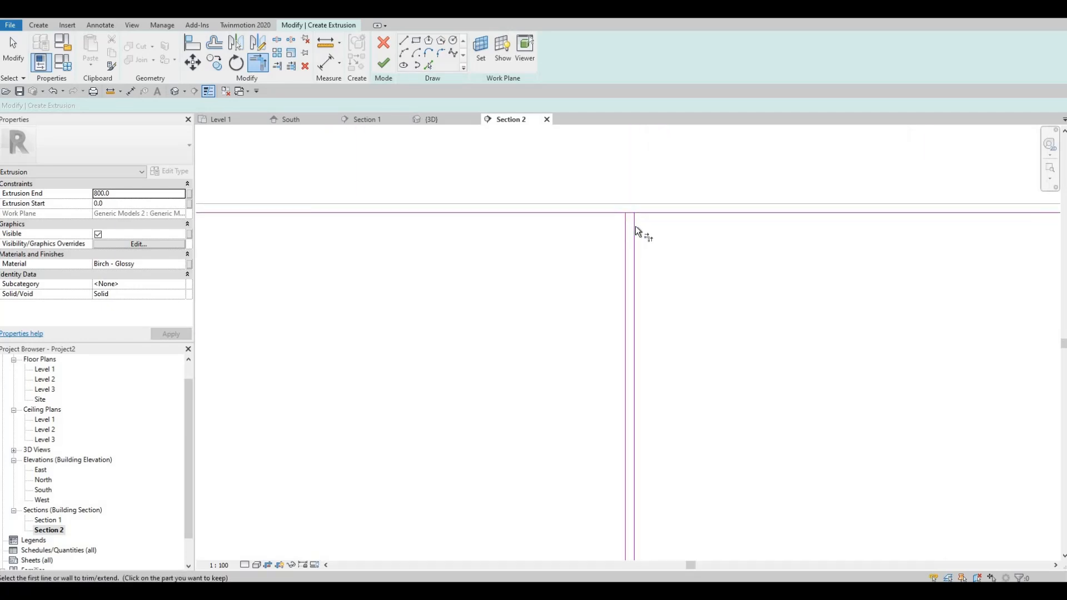
click(635, 228)
click(650, 218)
click(618, 224)
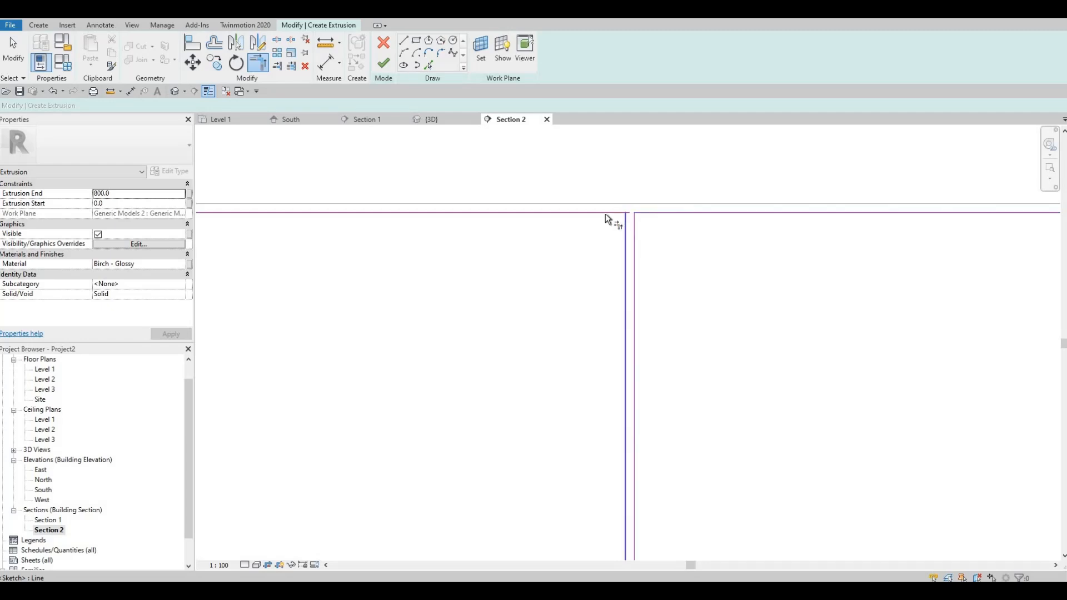
click(605, 214)
Trim the upper panel corners on both sides of the fourth gap from the left.
middle_drag(527, 259, 871, 278)
click(444, 253)
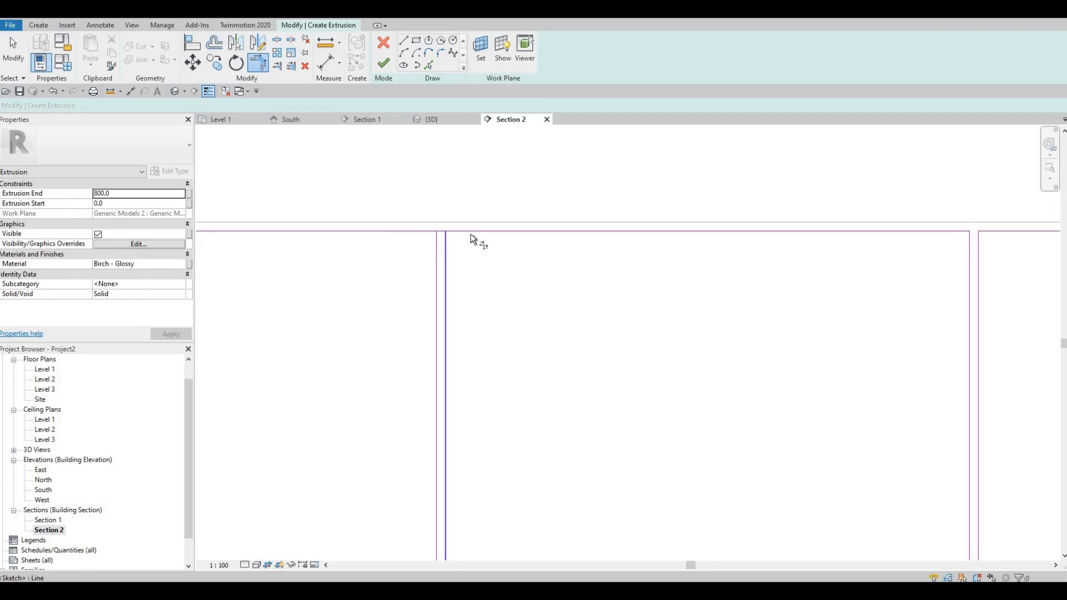
click(470, 234)
click(436, 251)
click(419, 232)
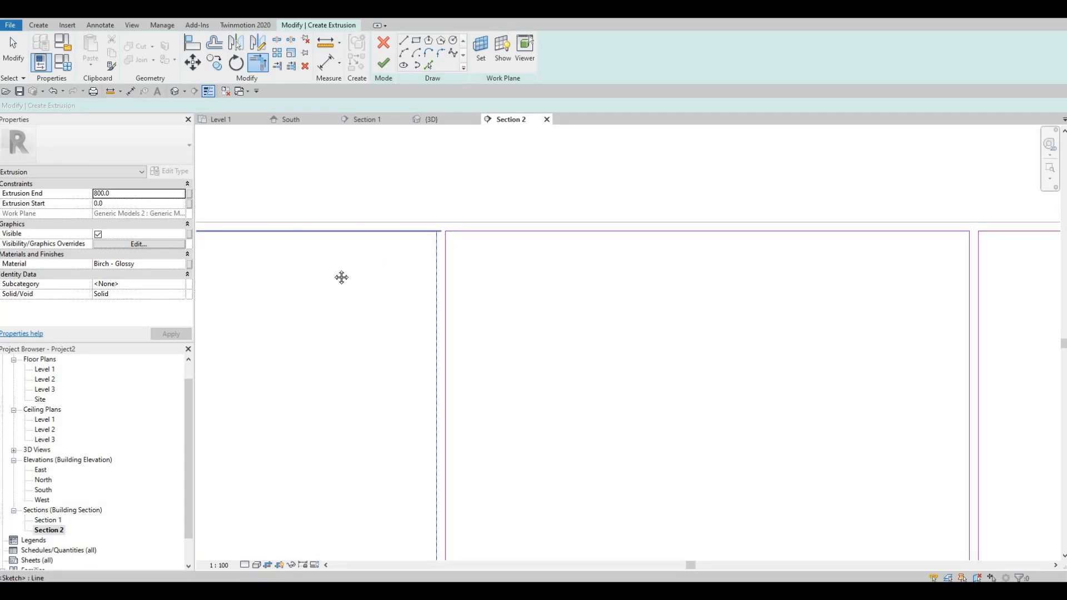
Try to trim the upper panel corners at the center gap.
mouse_move(341, 277)
middle_down()
mouse_move(522, 278)
mouse_move(398, 224)
middle_up()
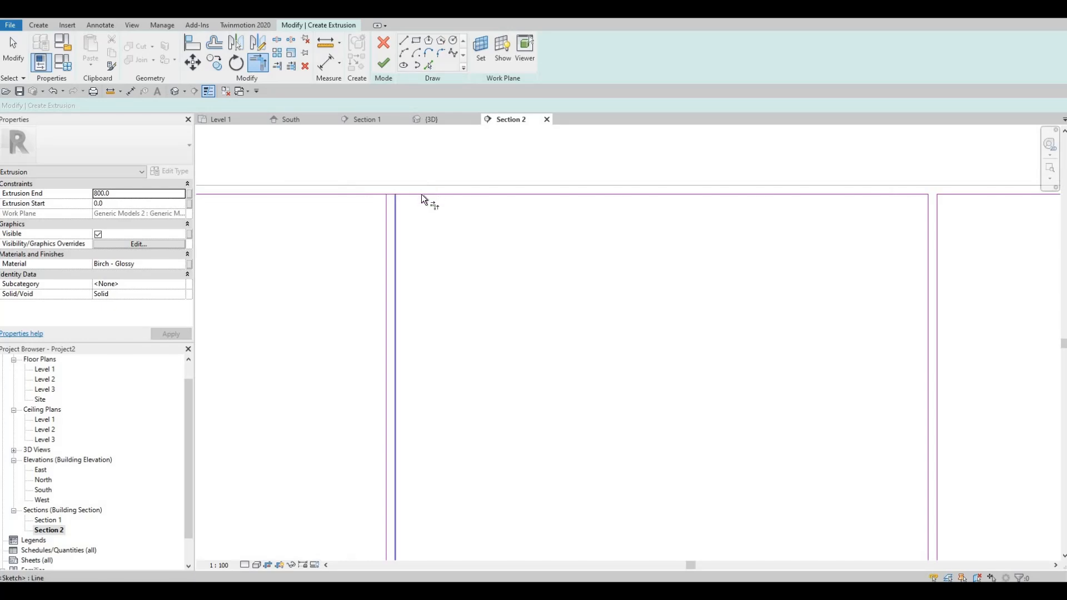
click(421, 194)
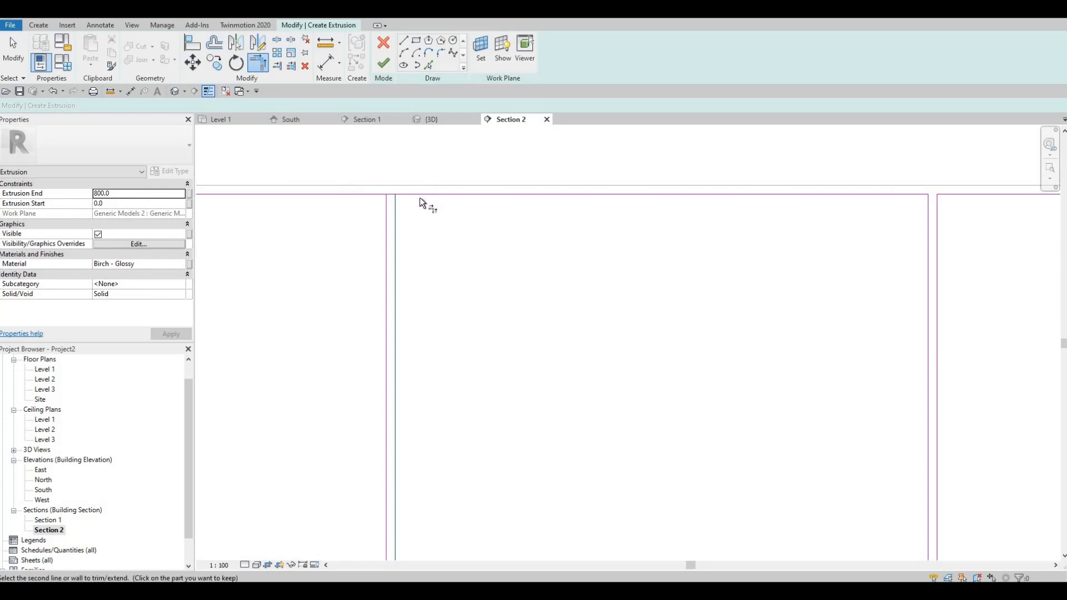
click(367, 195)
key(Escape)
key(Escape)
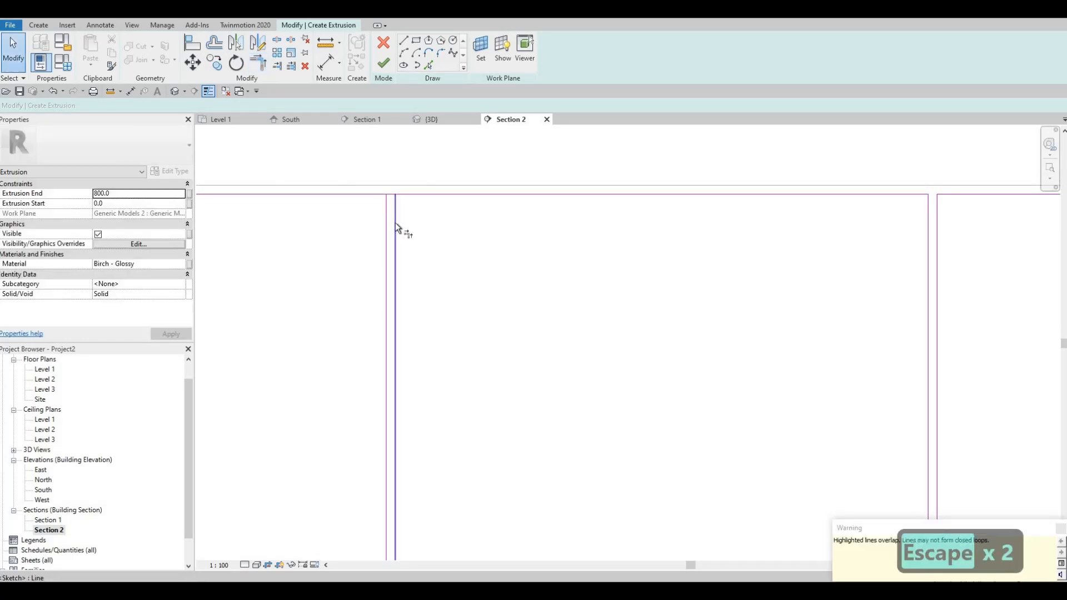
Restart the corner trim and trim the upper panel corners on both sides of the center gap.
key(t)
key(r)
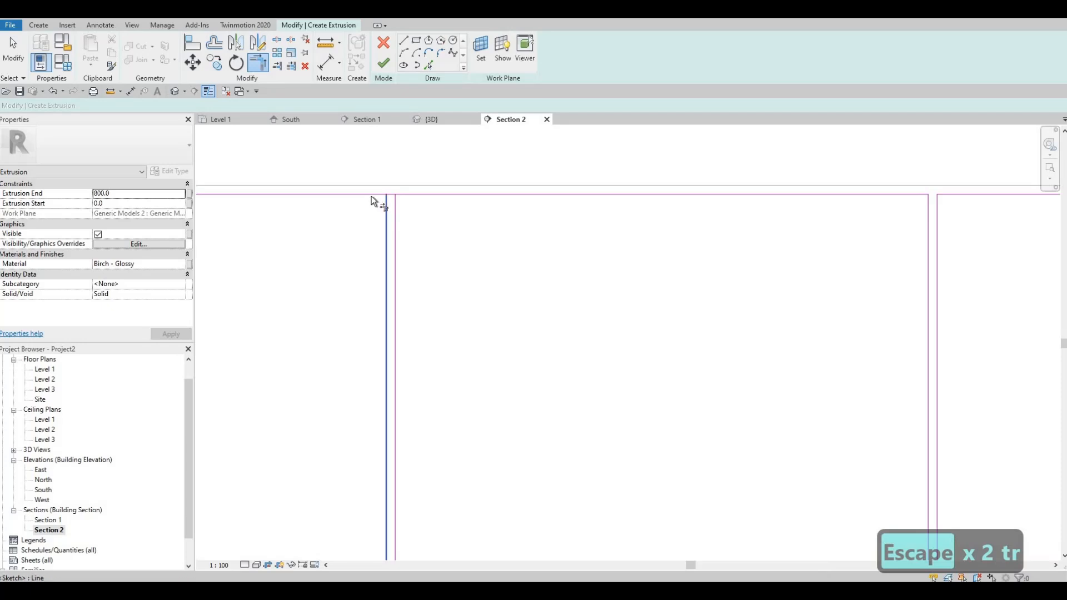
click(372, 194)
middle_drag(877, 321, 657, 311)
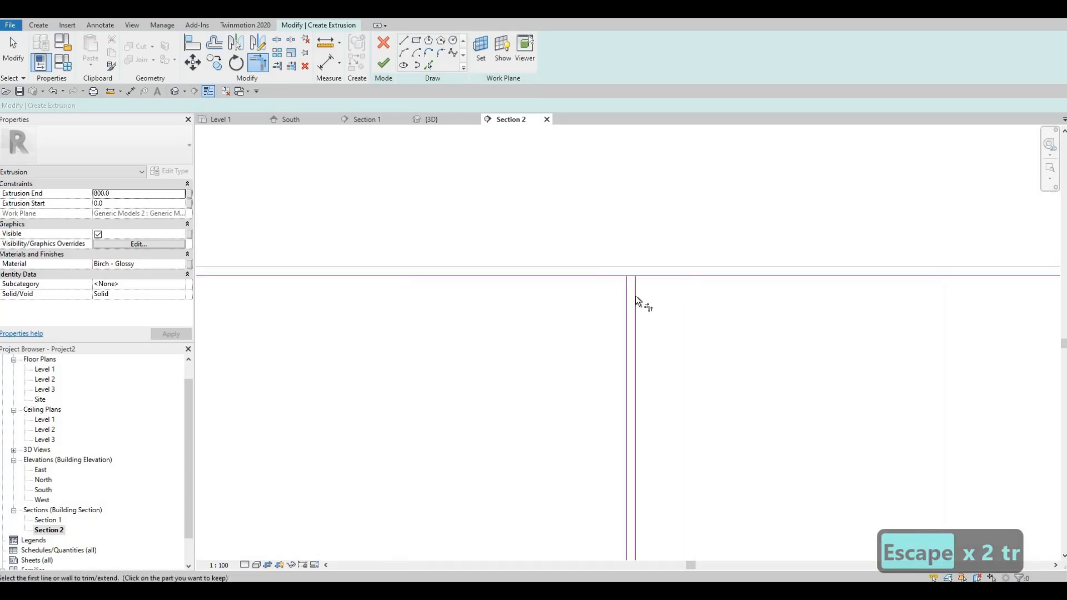
Trim the upper panel corners at the center gap and on both sides of the second gap from the left.
click(635, 283)
click(907, 280)
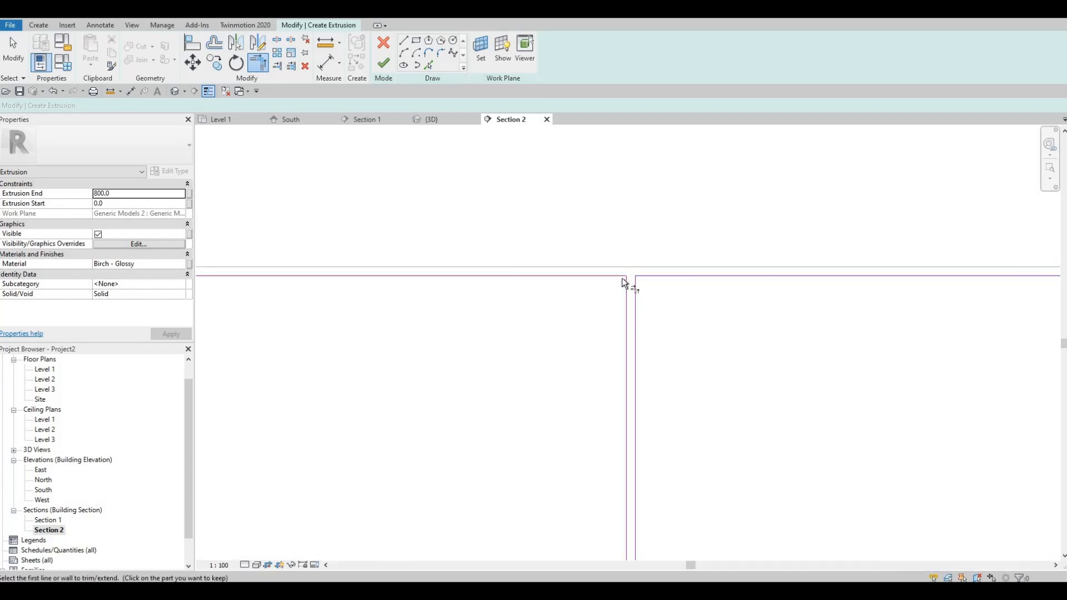
middle_drag(622, 278, 924, 256)
scroll(923, 255, down, 1)
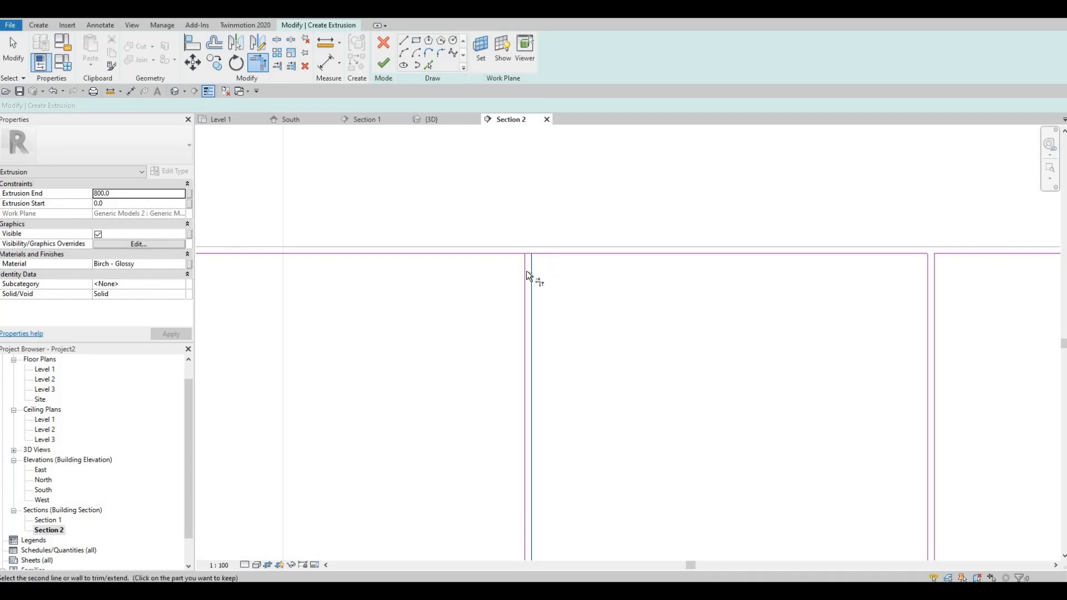
click(537, 254)
click(507, 254)
Trim the upper panel corners on both sides of the leftmost gap.
mouse_move(470, 272)
middle_down()
mouse_move(617, 287)
mouse_move(913, 285)
middle_up()
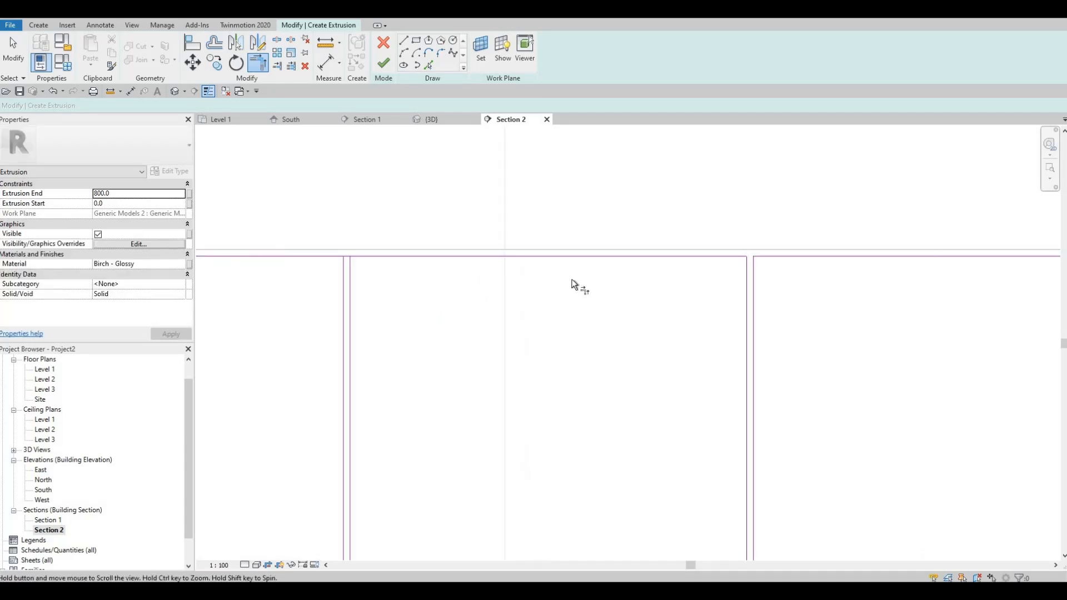
click(572, 279)
click(588, 266)
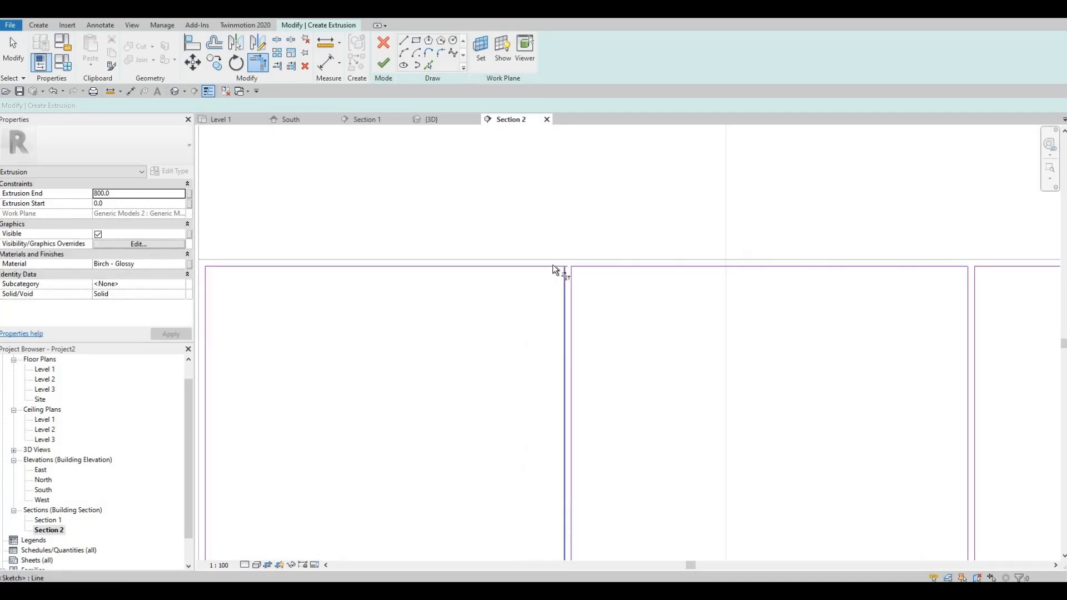
click(552, 266)
Set the front panels' extrusion end to 25 and finish both the extrusion sketch and the in-place model.
middle_drag(649, 295, 1000, 293)
scroll(400, 250, down, 4)
middle_drag(839, 322, 526, 257)
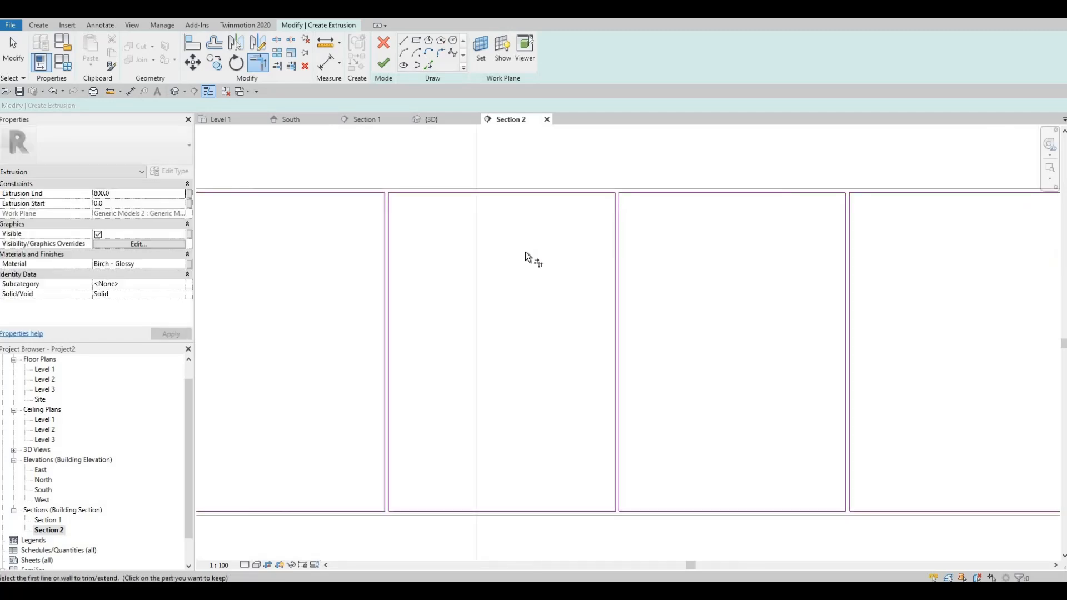
scroll(522, 255, down, 2)
scroll(508, 248, down, 2)
middle_drag(449, 222, 314, 208)
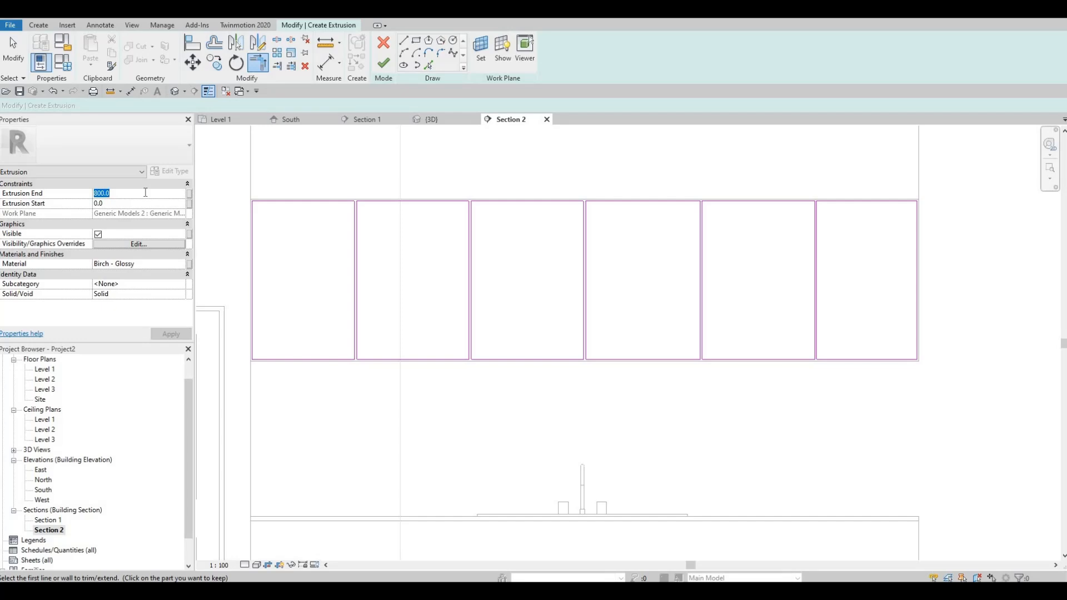
text(25)
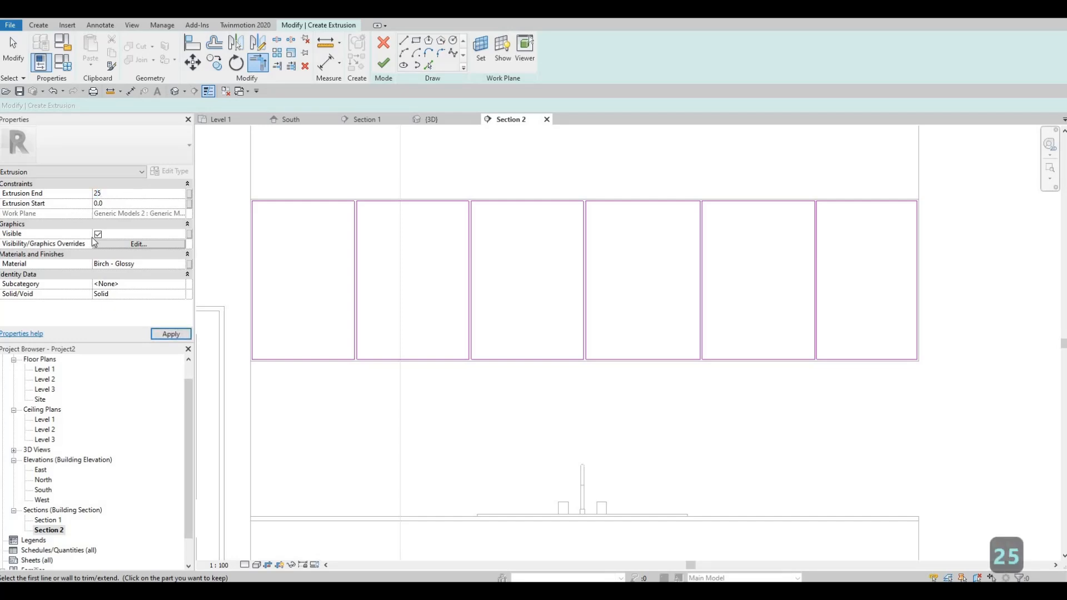
click(167, 336)
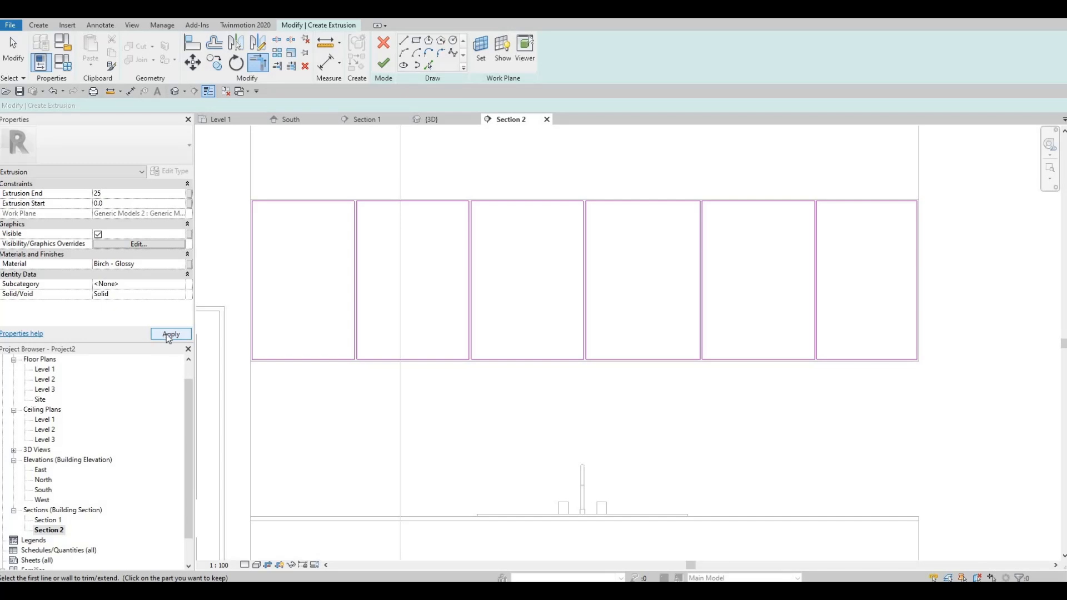
click(383, 63)
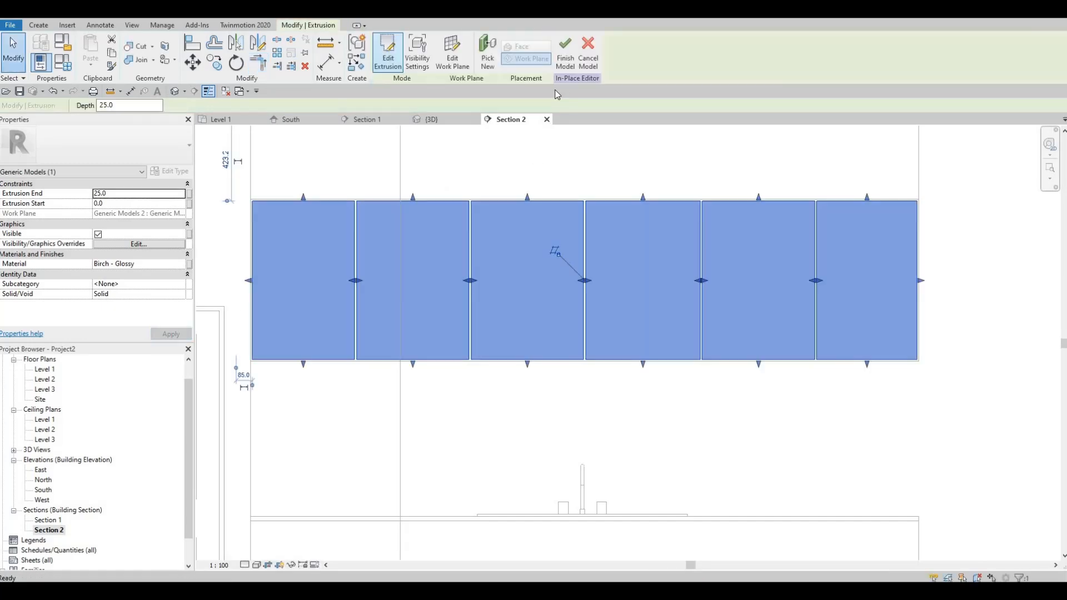
click(570, 62)
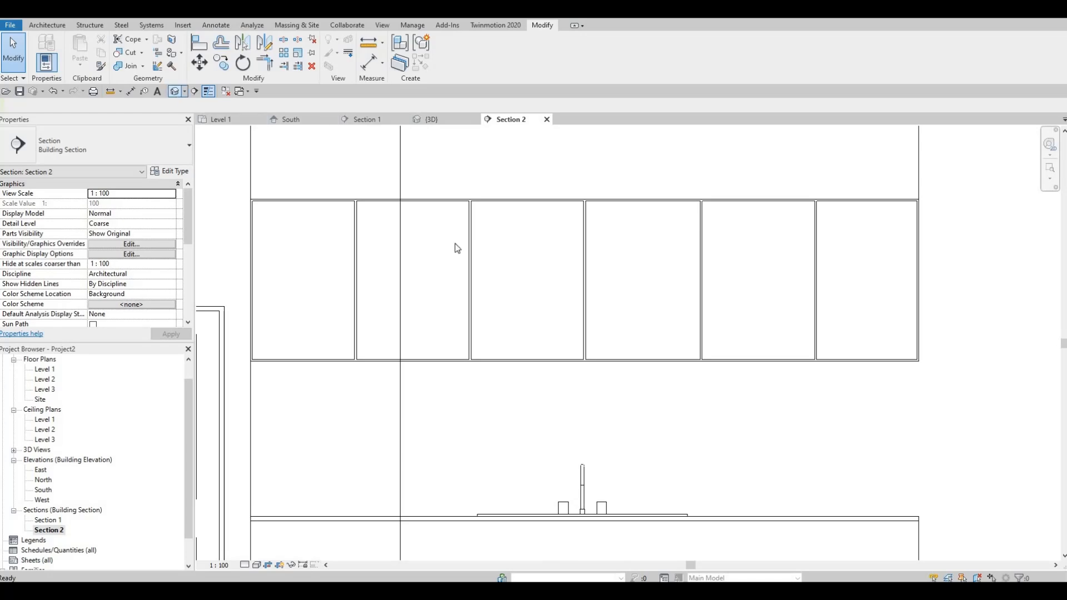
Examine the wall cabinet's front panels and the base cabinet with its sink from several angles in the 3D view.
key(ctrl+Tab)
shift+middle_drag(507, 423, 618, 455)
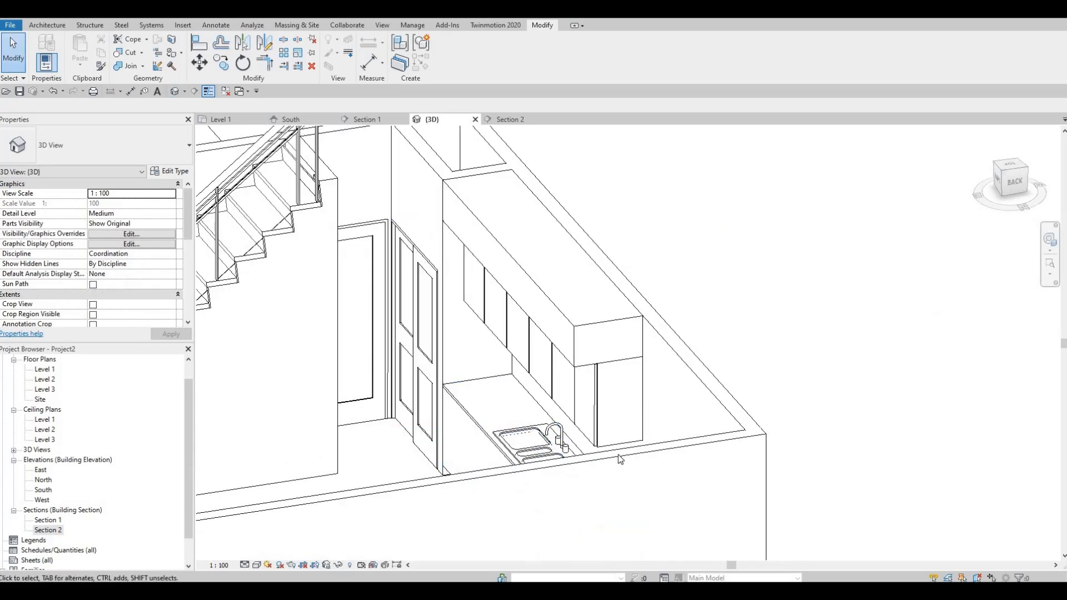
scroll(563, 434, up, 4)
shift+middle_drag(560, 434, 497, 382)
shift+middle_drag(645, 441, 638, 409)
shift+middle_drag(769, 341, 792, 331)
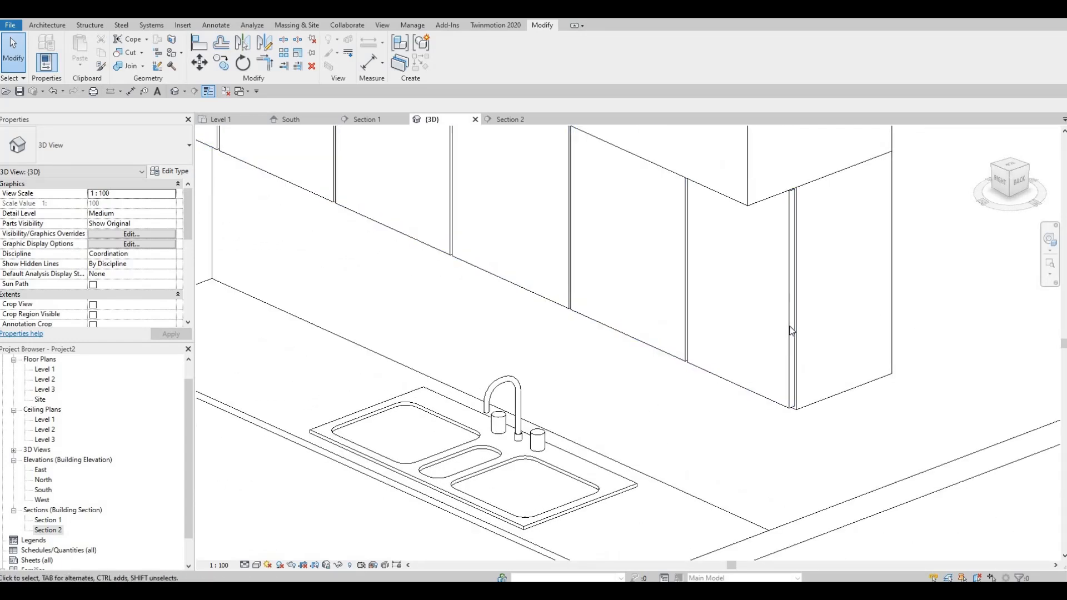
click(792, 331)
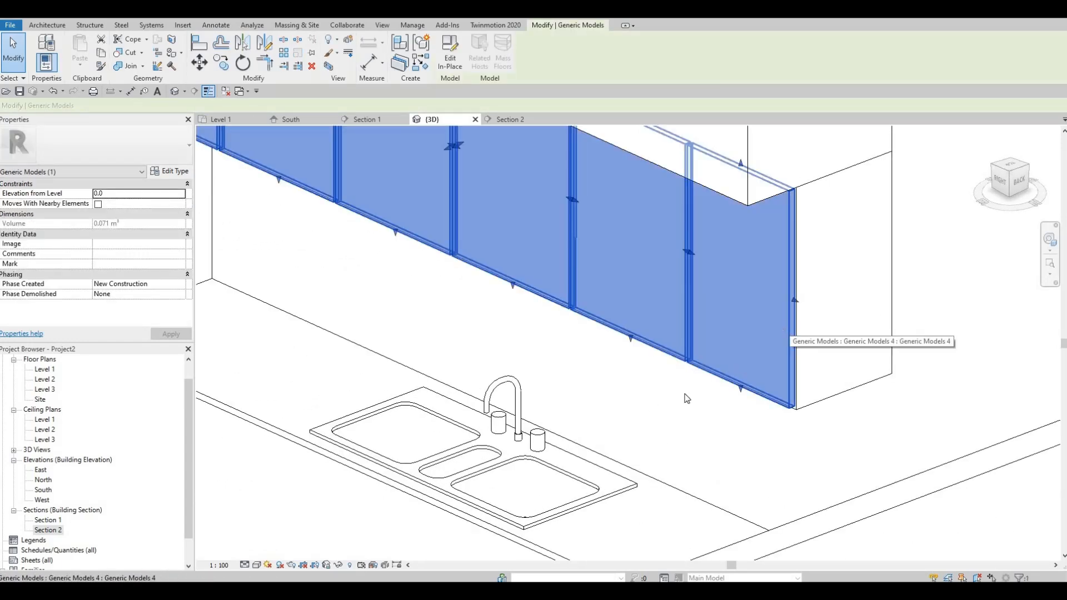
key(Escape)
key(Escape)
shift+middle_drag(712, 411, 666, 431)
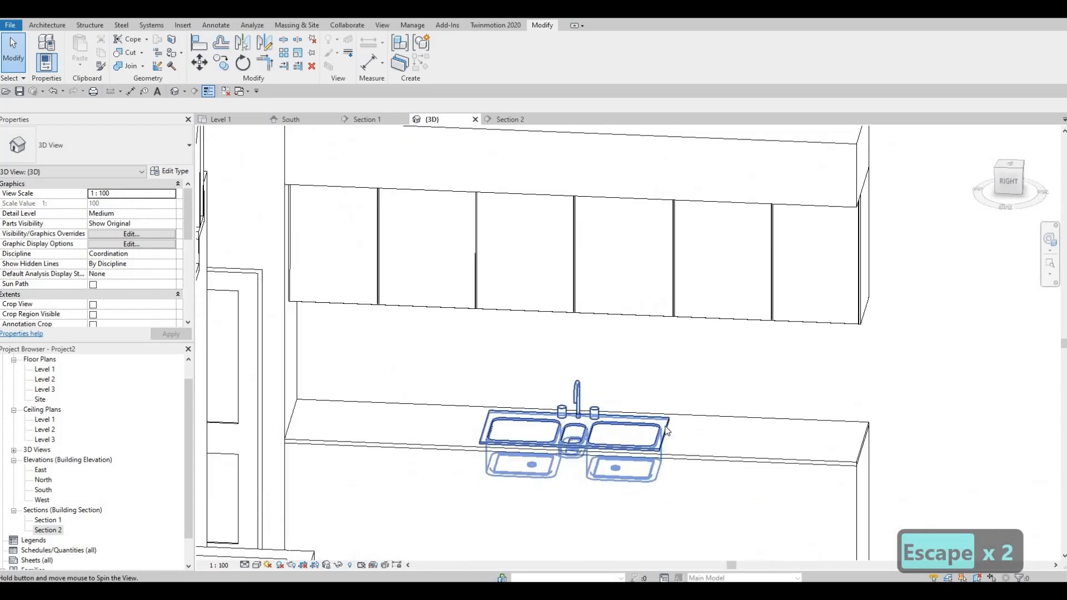
shift+middle_drag(601, 403, 715, 399)
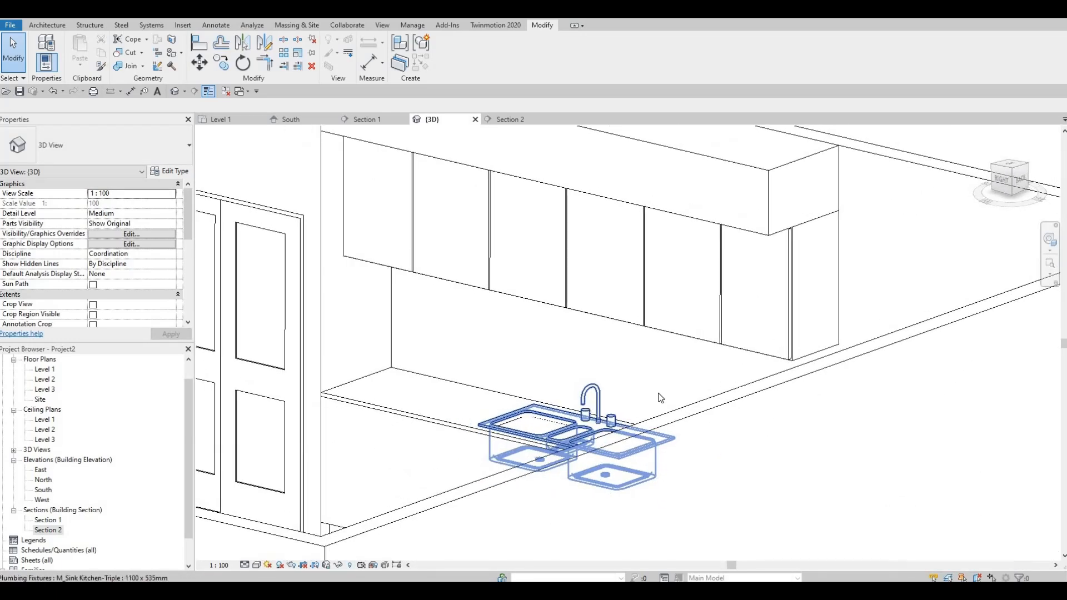
shift+middle_drag(518, 371, 362, 313)
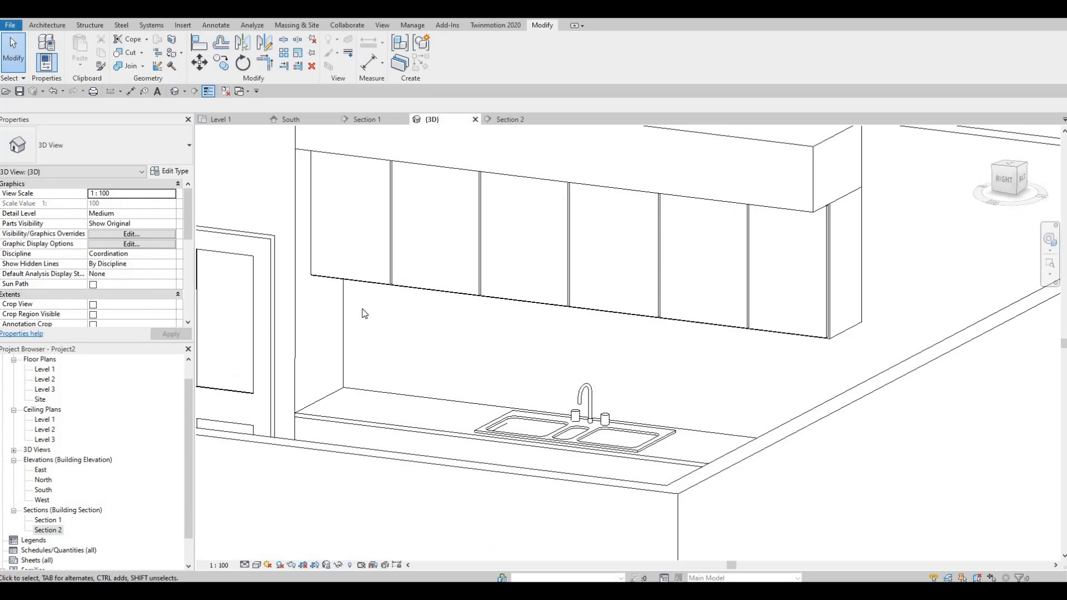
key(F1)
key(F1)
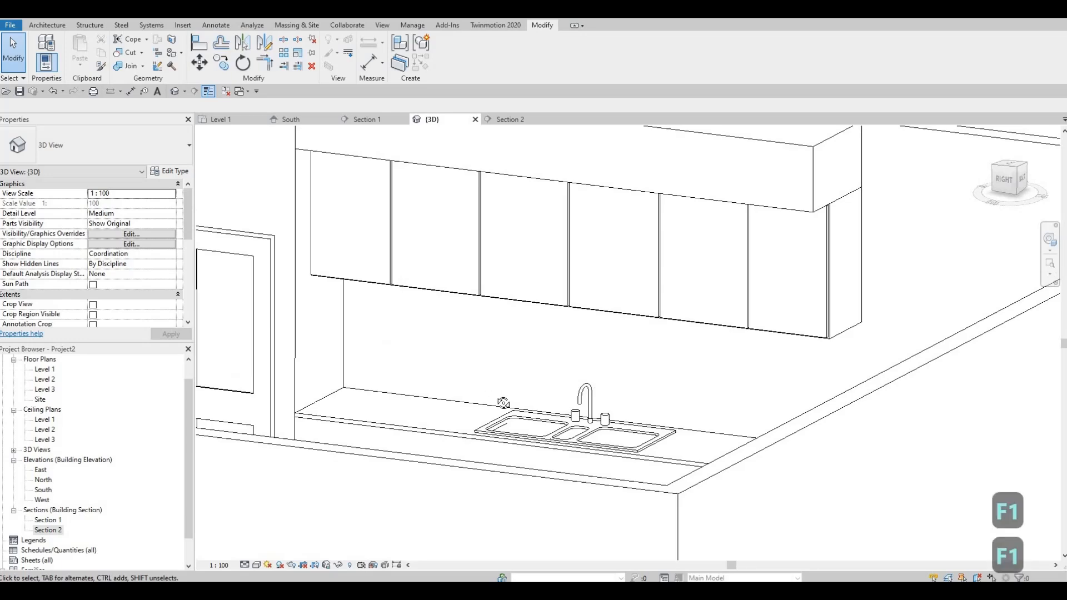
shift+middle_drag(502, 402, 482, 432)
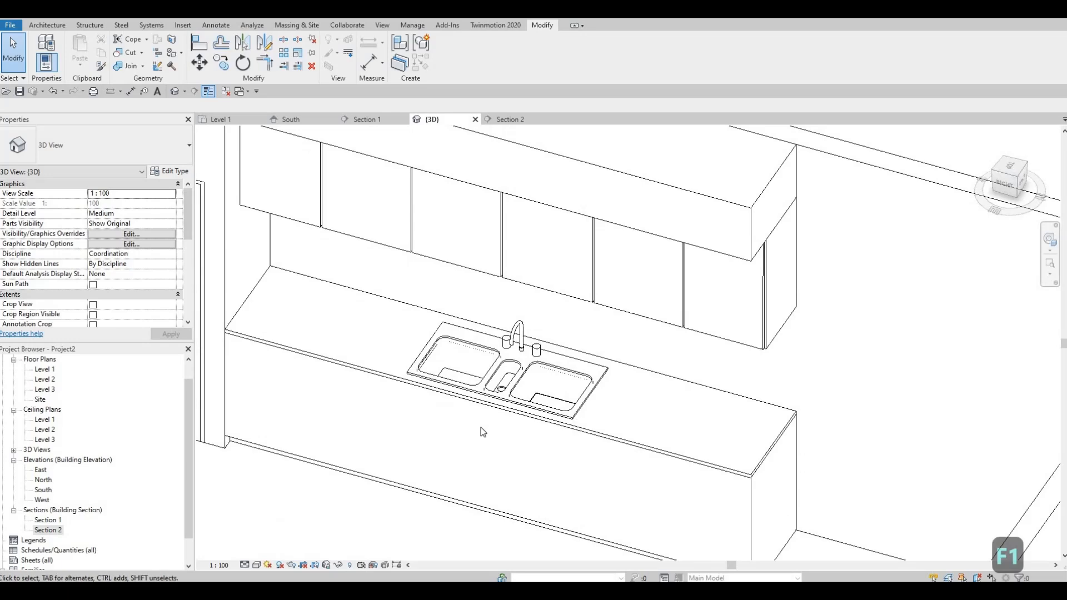